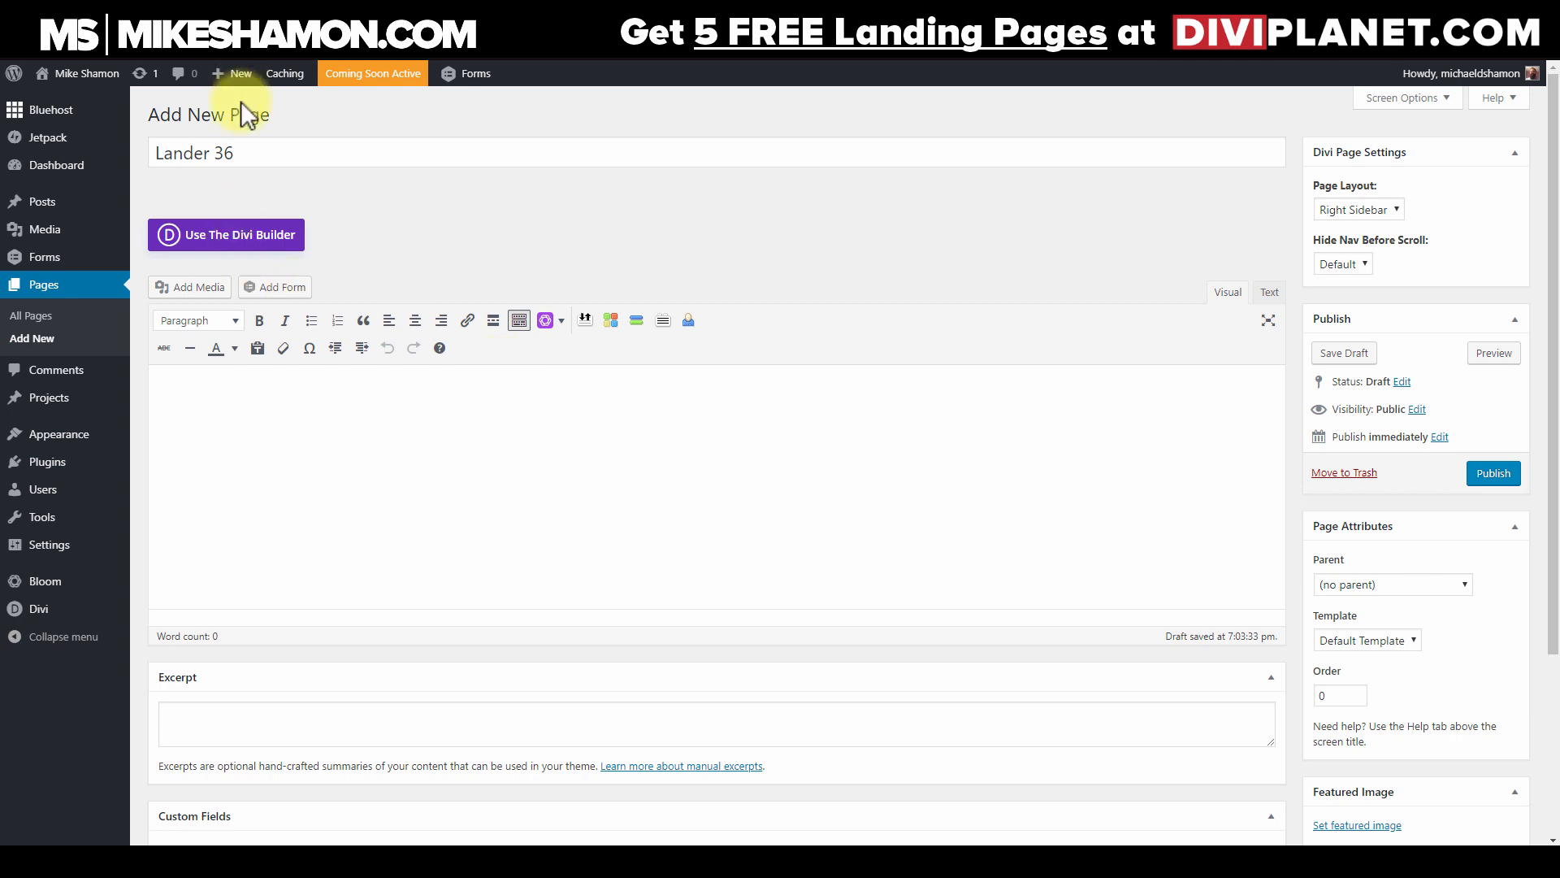
Step: Start building the Lander 36 page from scratch with the Divi Builder and insert a single-column row in its section
click(277, 244)
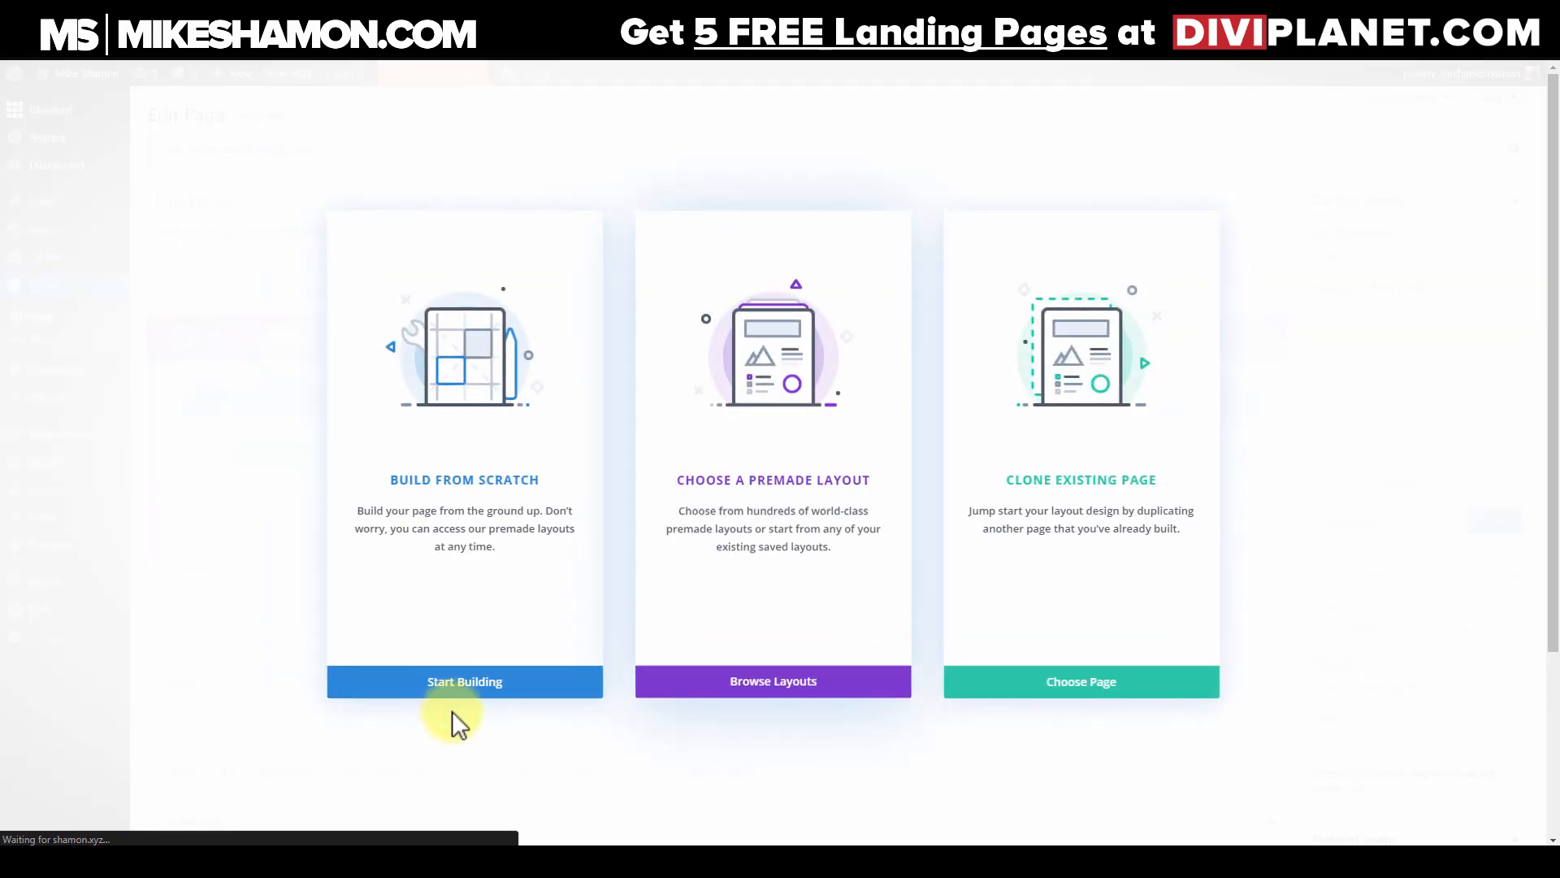
click(538, 681)
click(717, 465)
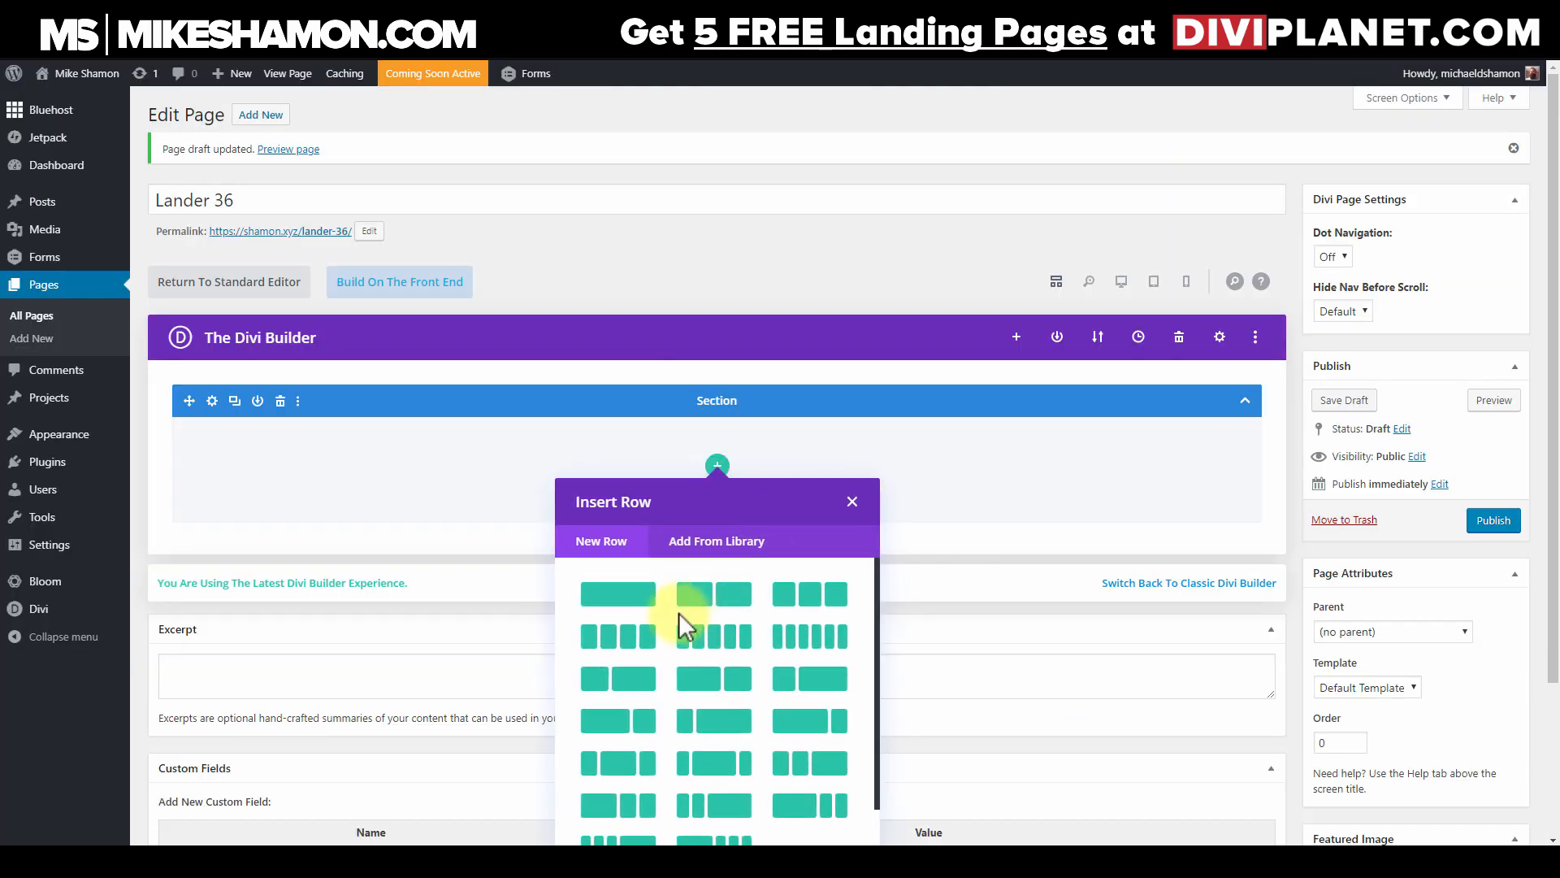
click(679, 611)
Step: Add a Text module to the row with the body text "Headline goes here" and save it
click(699, 235)
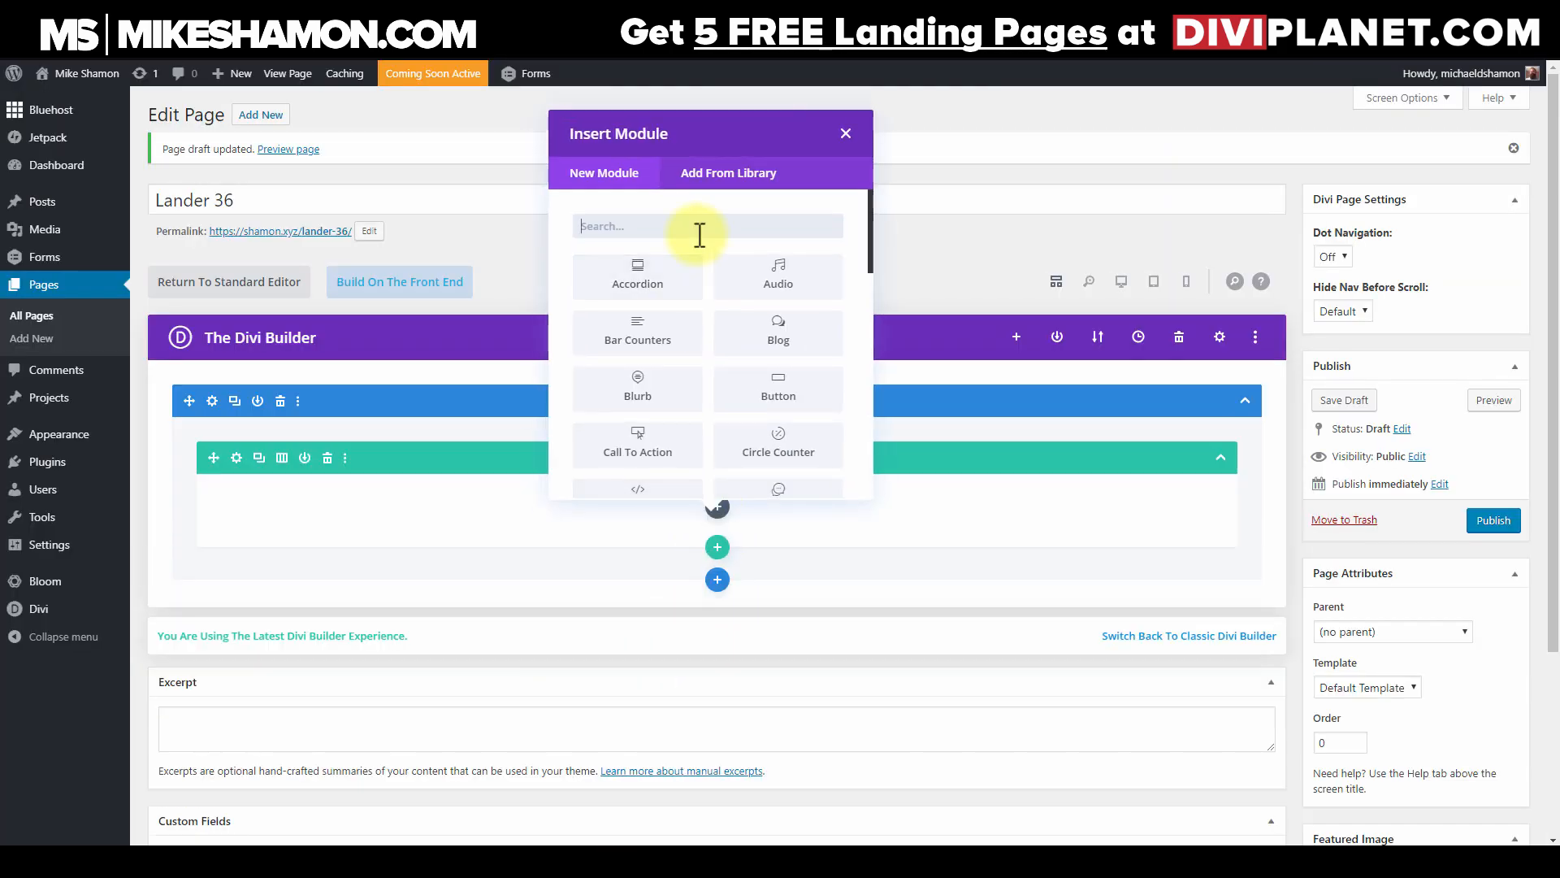
text(text)
click(653, 291)
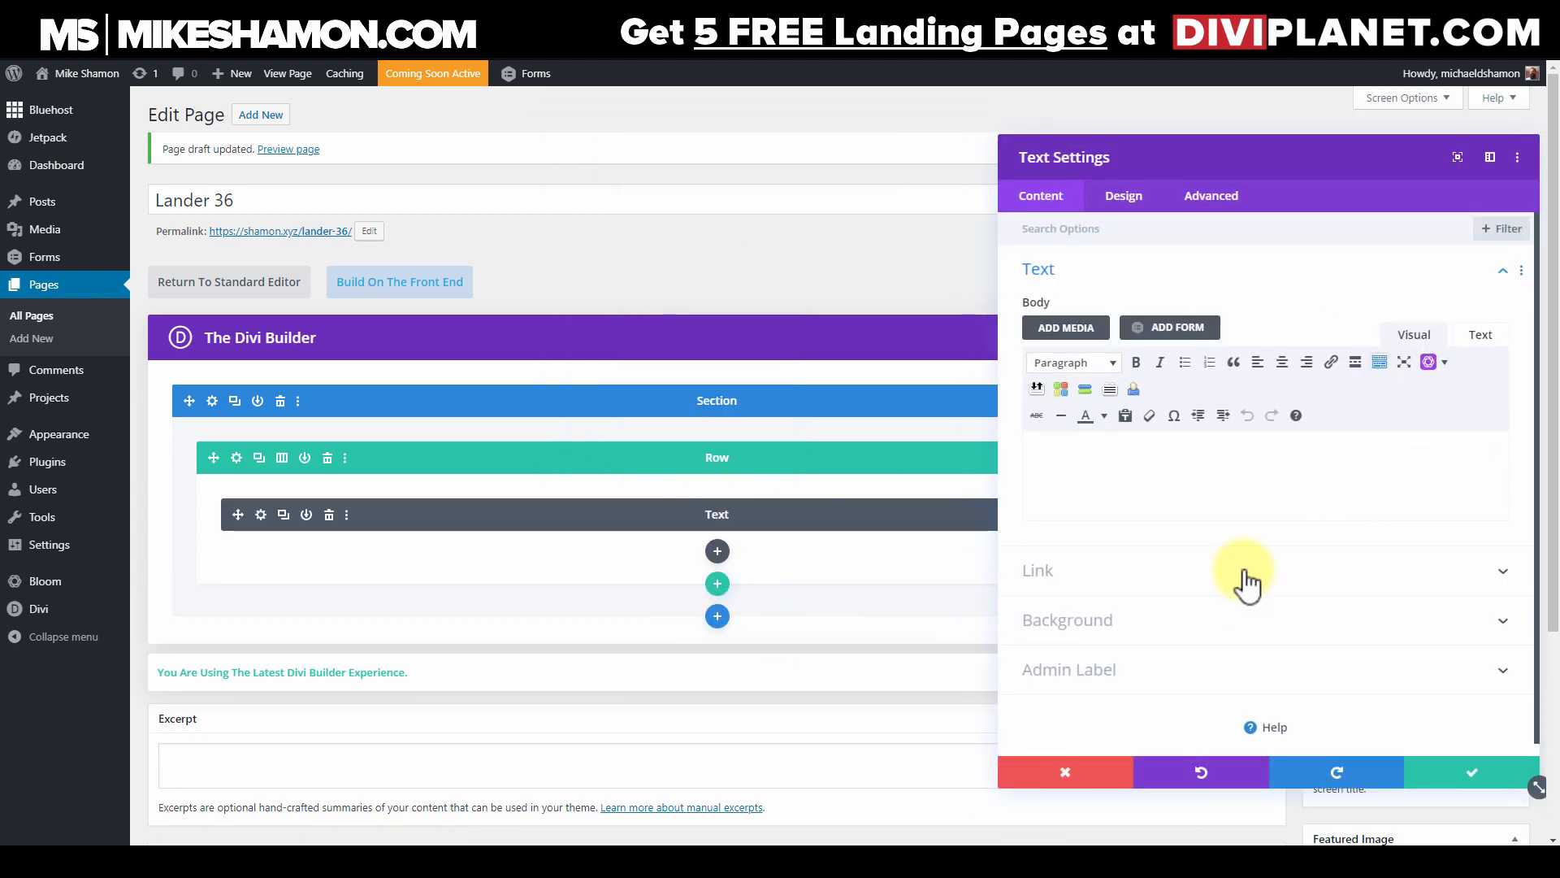
click(1250, 506)
text(Headline goes here)
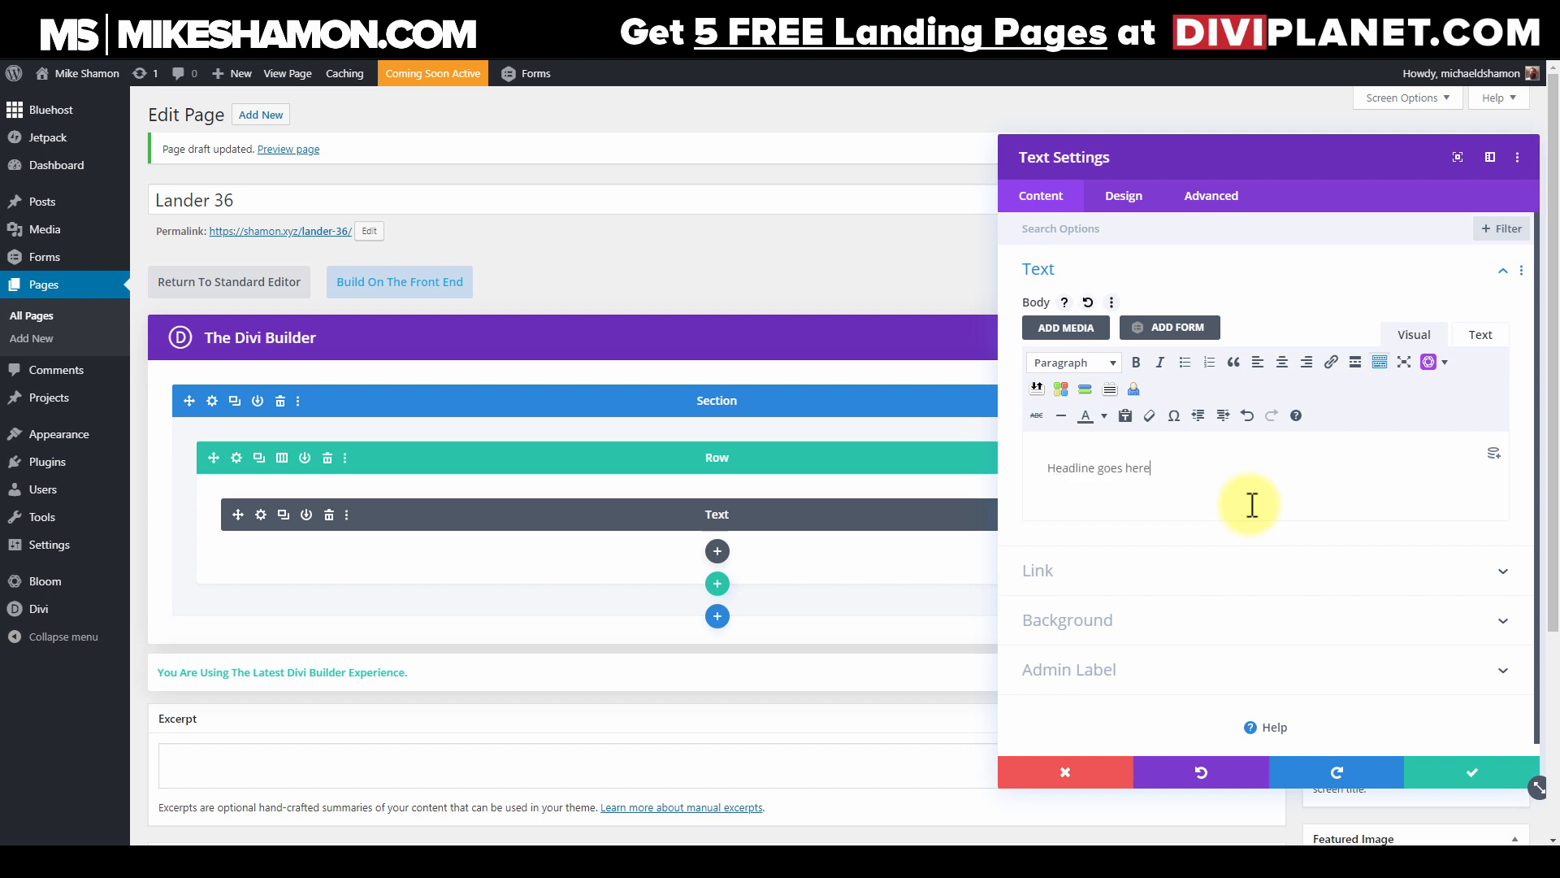
click(1476, 769)
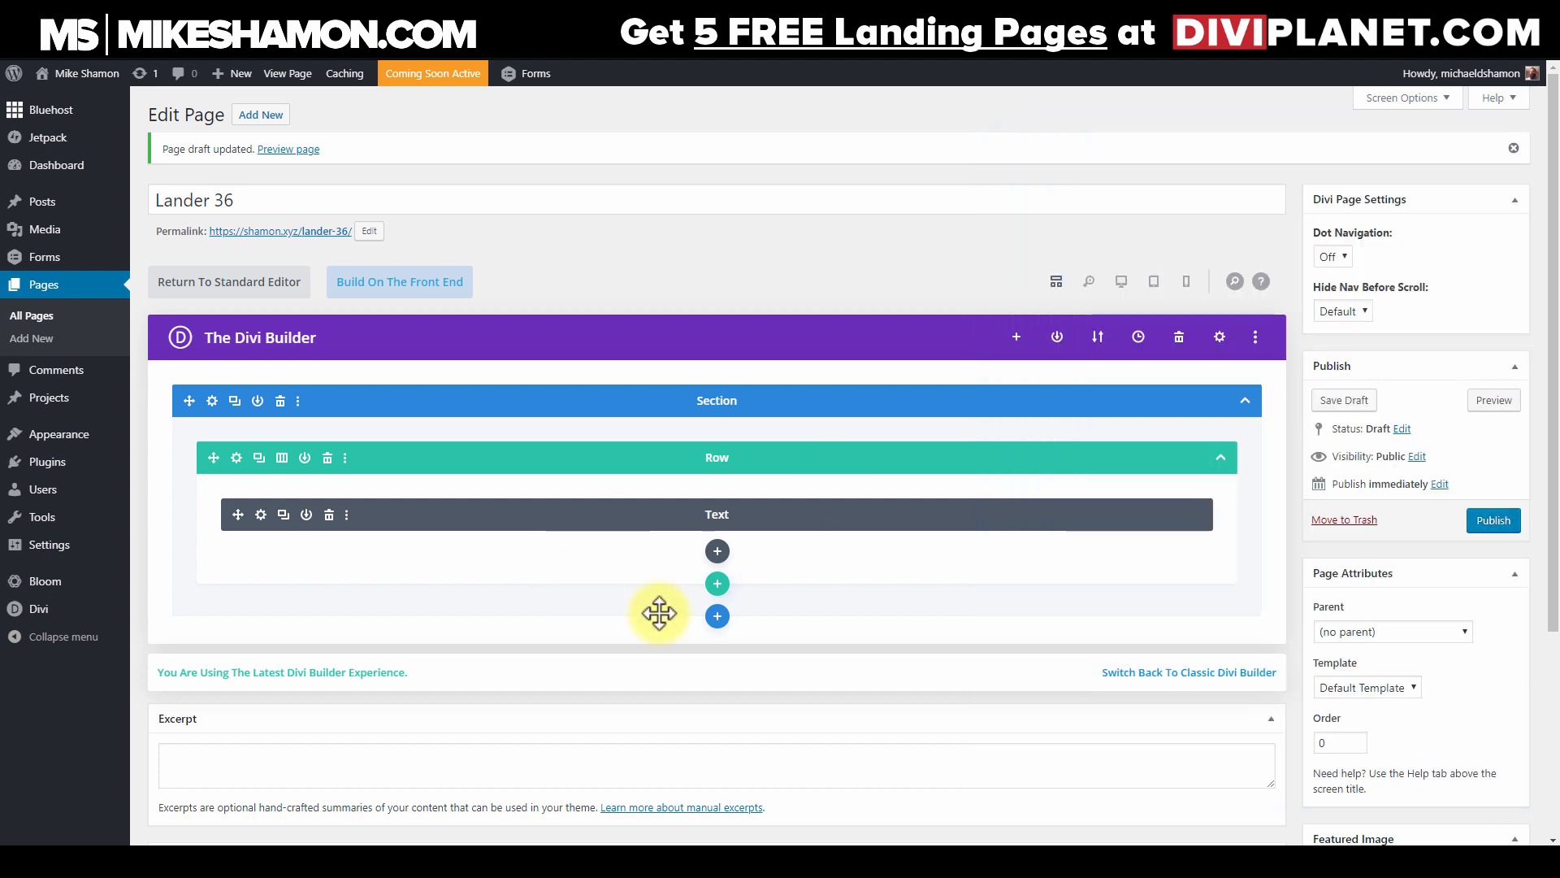
Step: Insert a two-column row below the headline row and add an Image module to its first column
click(717, 583)
click(662, 307)
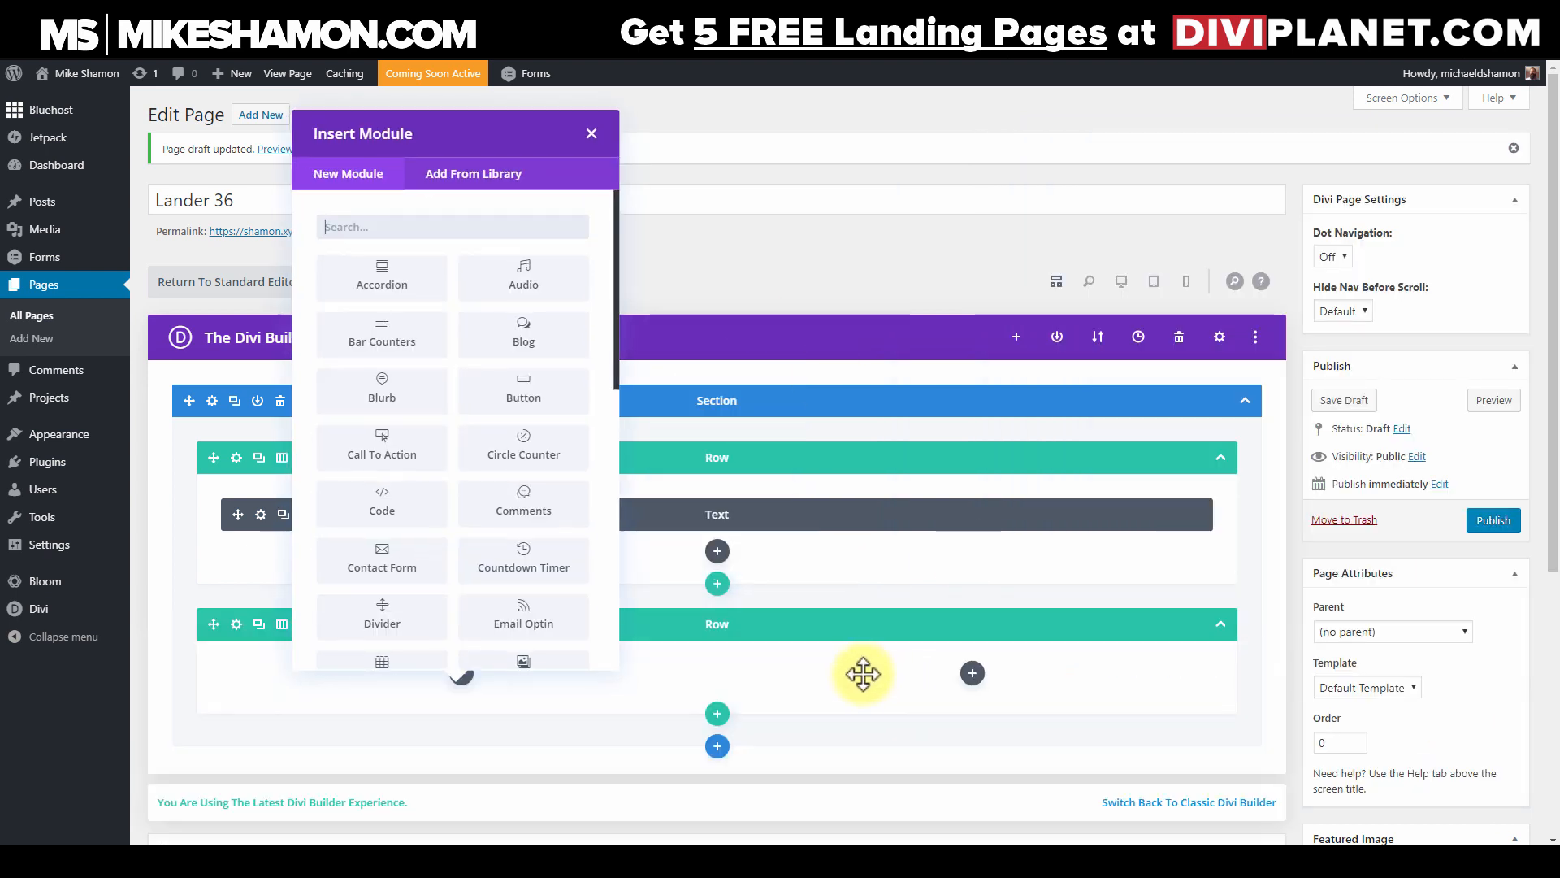
click(437, 229)
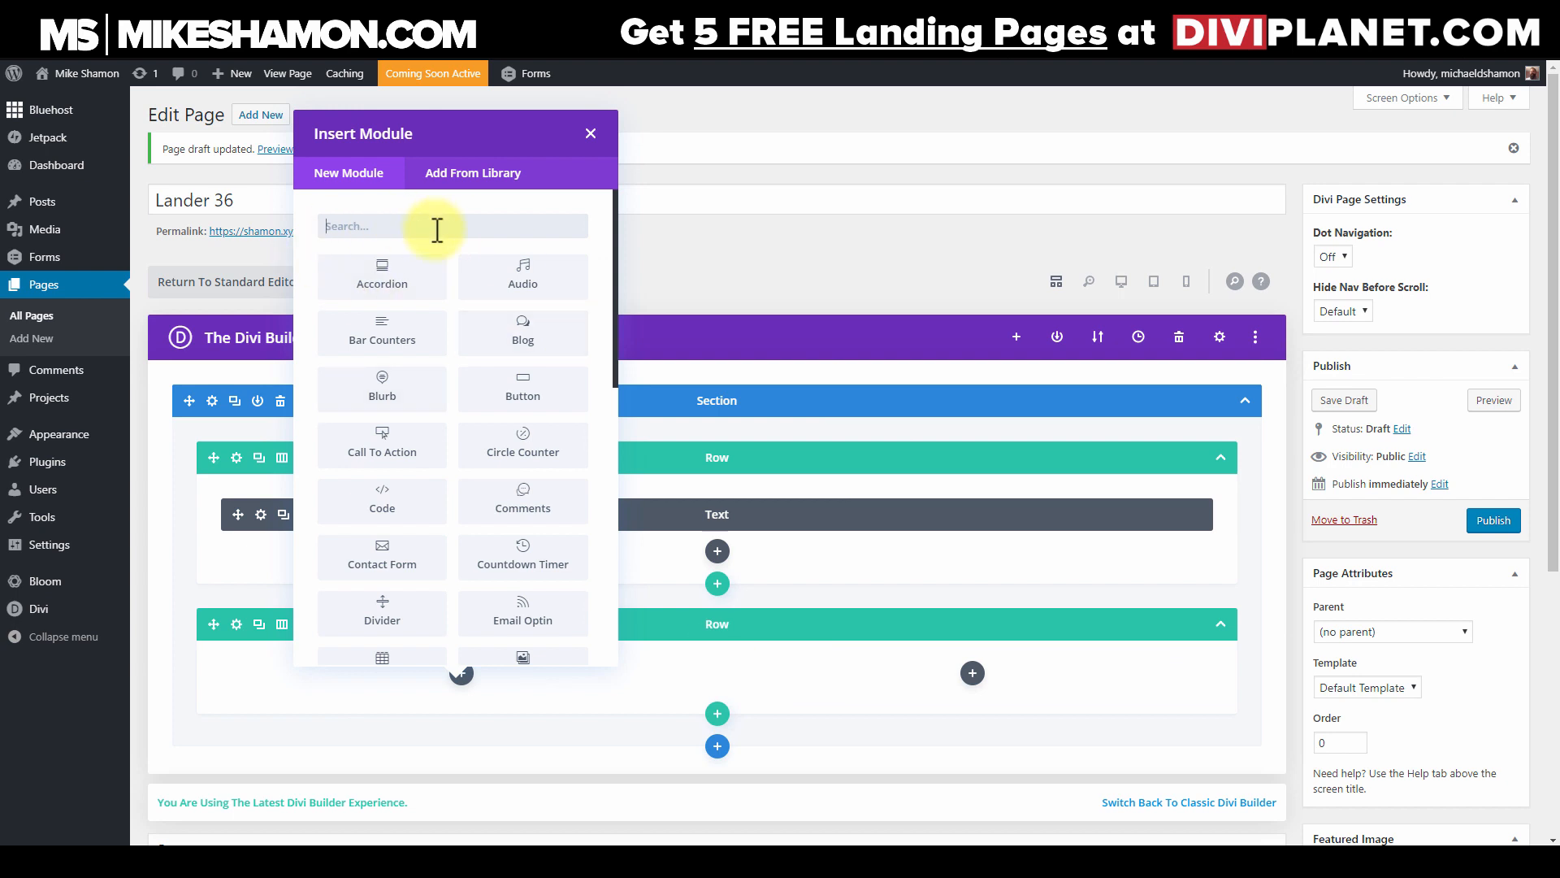
text(image)
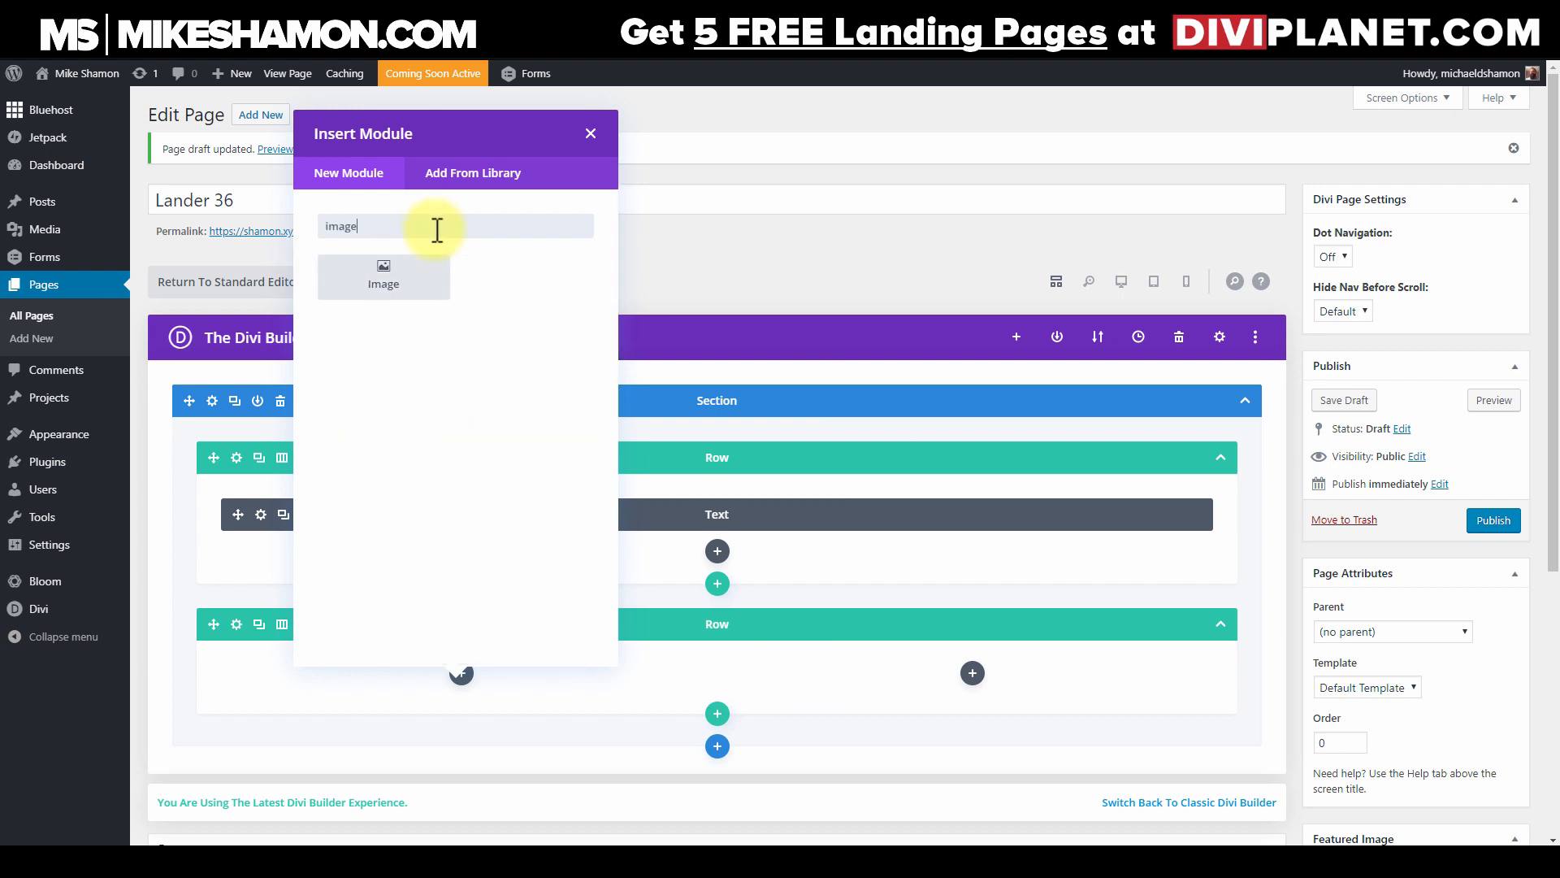
click(409, 286)
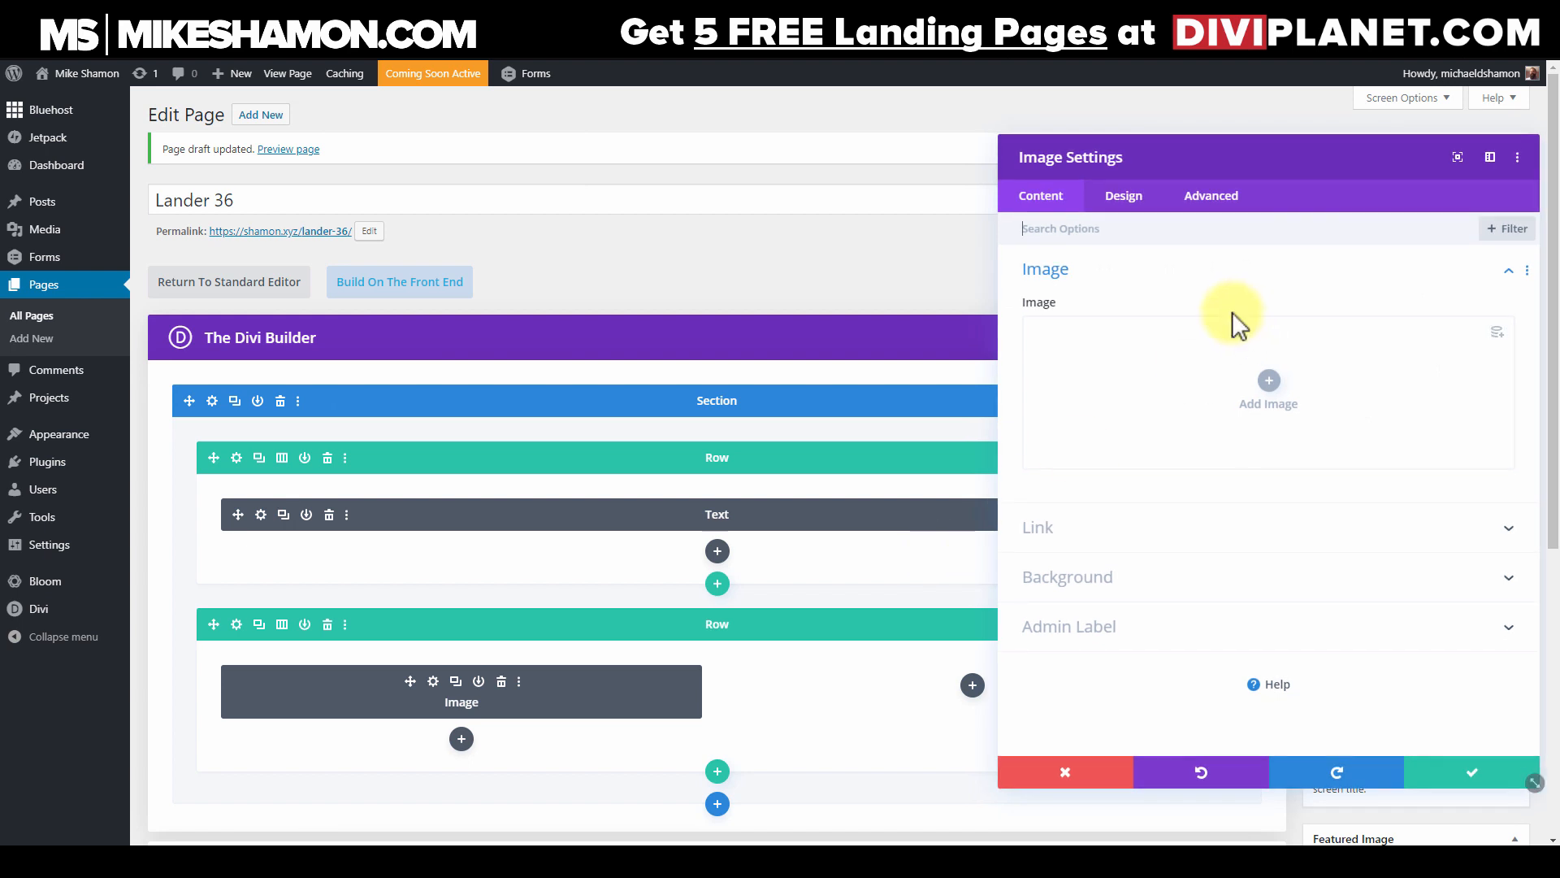
Step: Set the Image module's picture to Computer-Box-1.png from the media library and save the module
click(1280, 401)
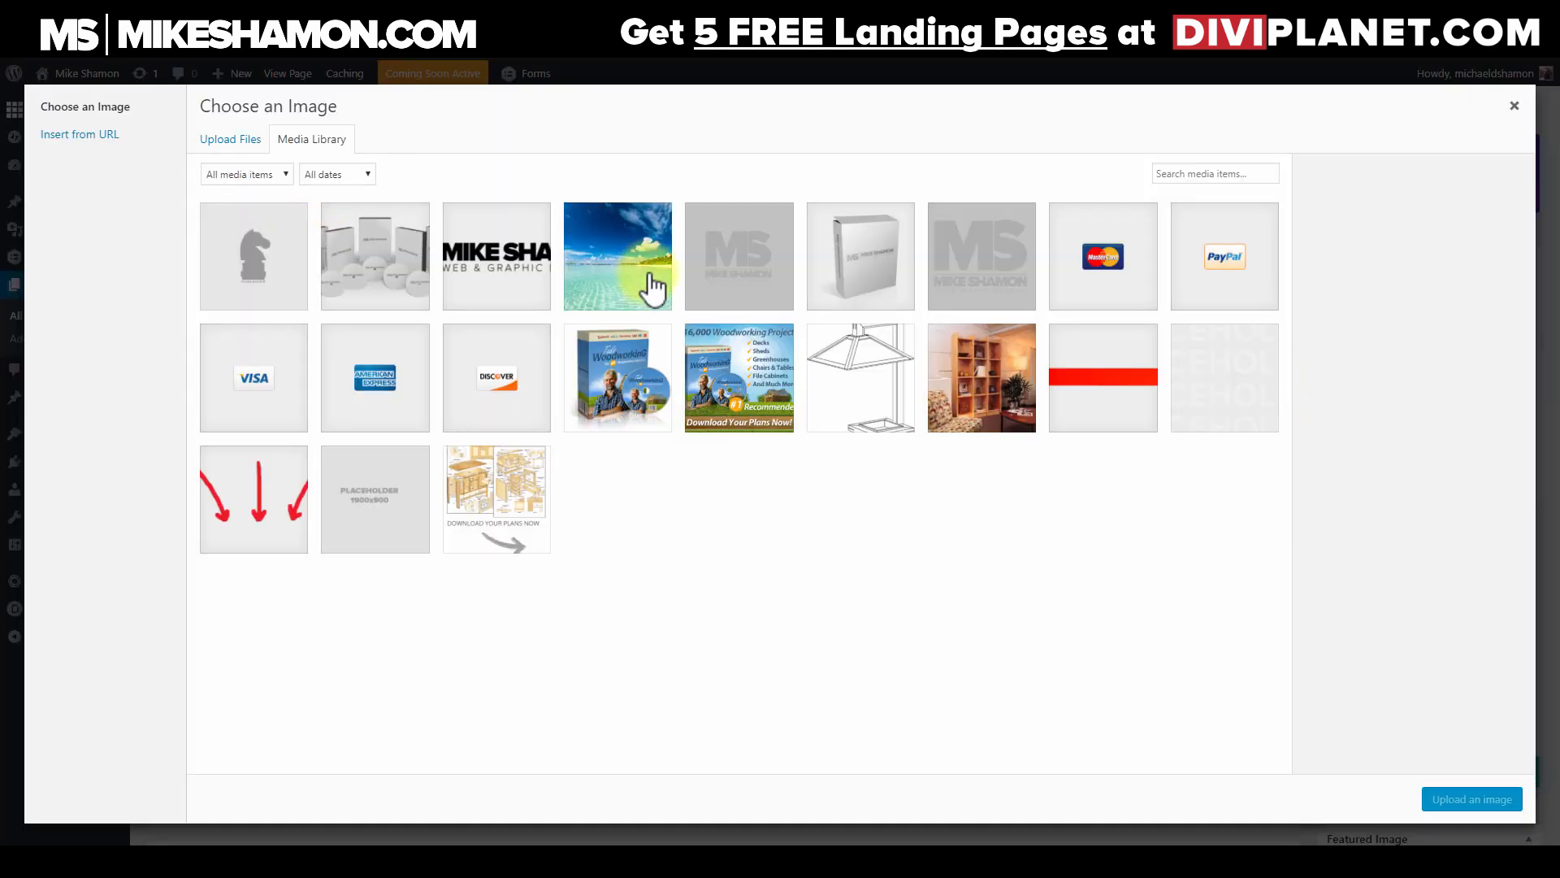
click(902, 272)
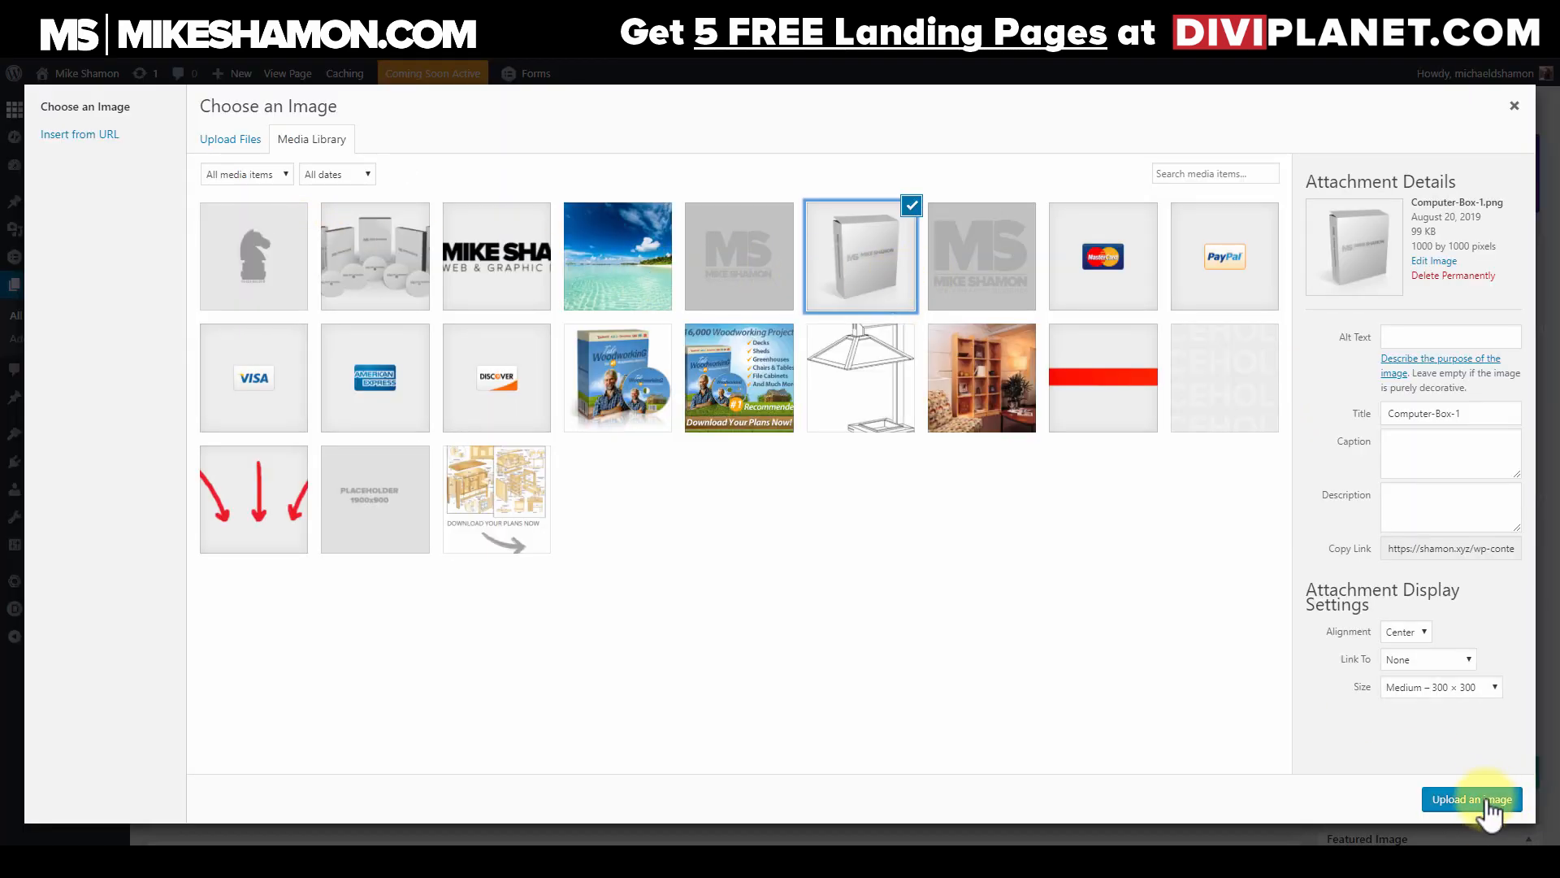
click(1487, 801)
click(1455, 774)
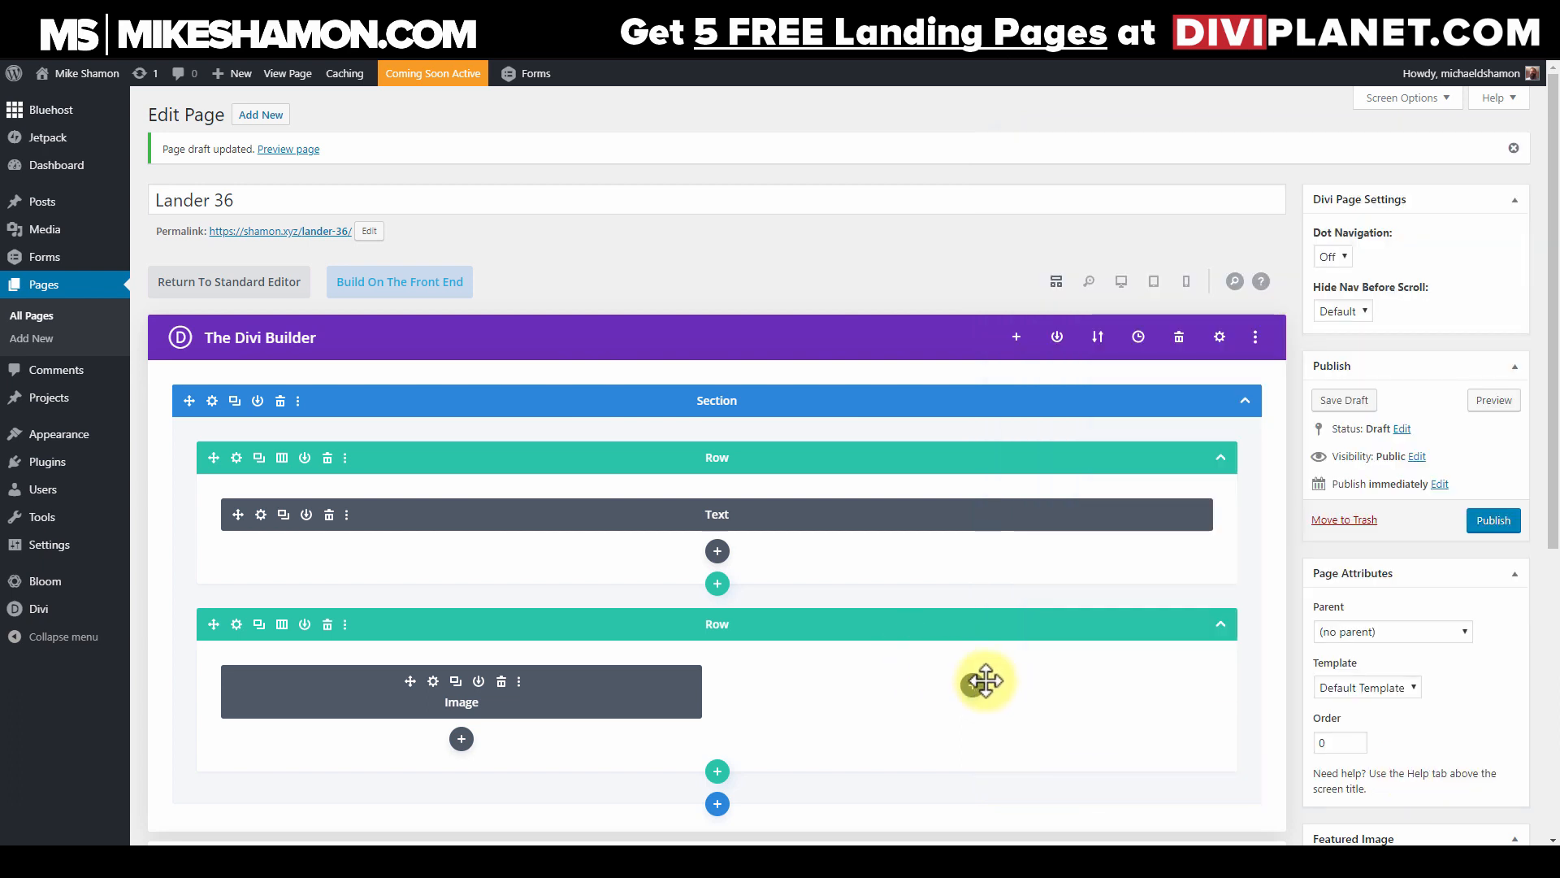
Step: Add an empty Text module to the second column of the two-column row and save it
click(973, 687)
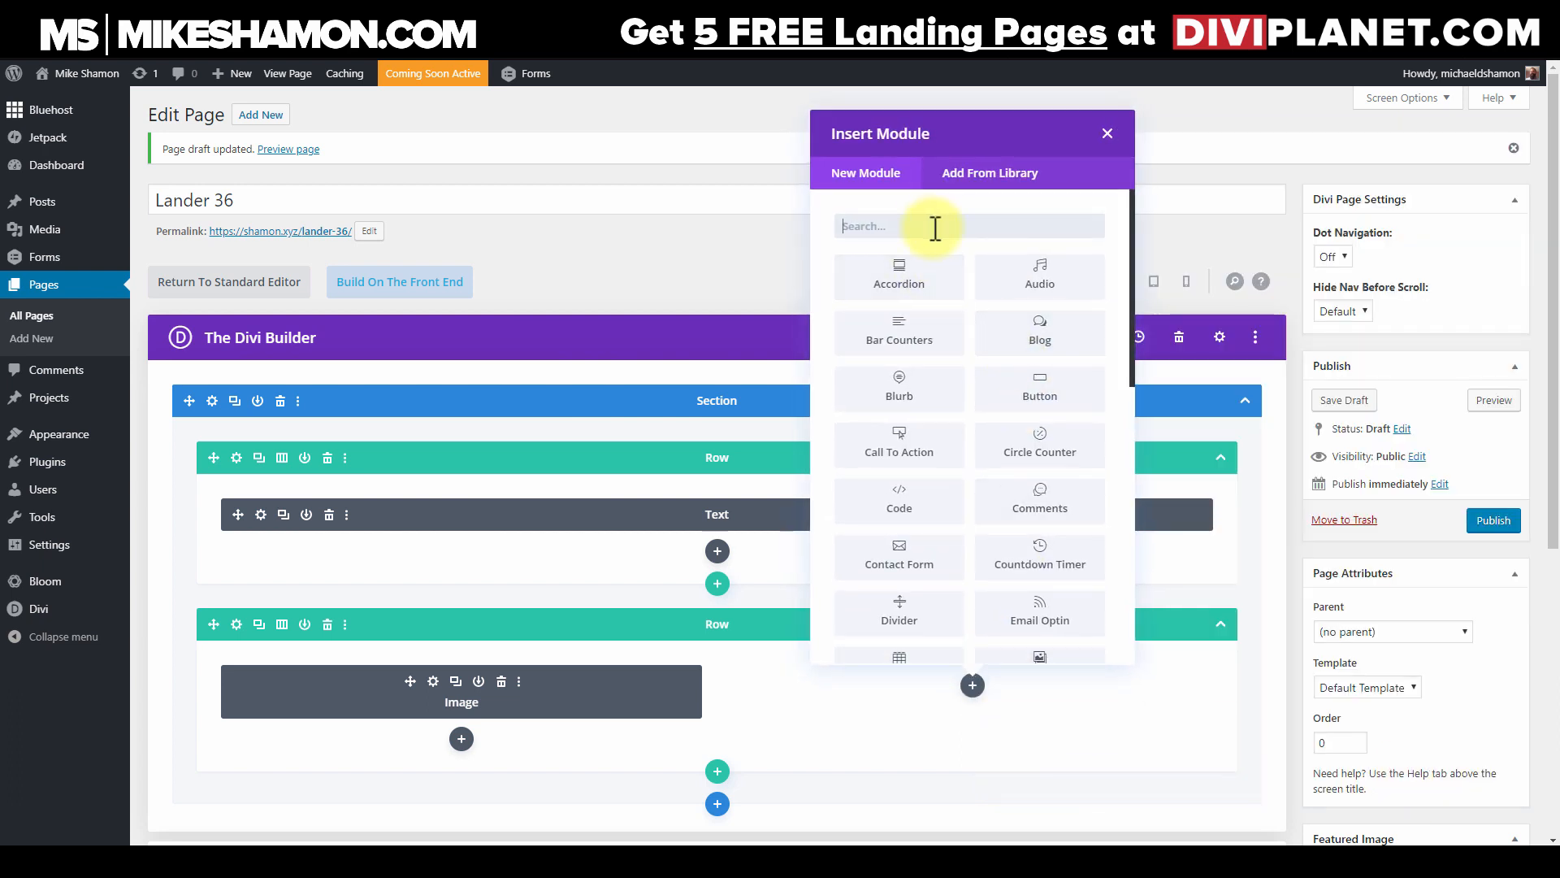
text(text)
click(874, 285)
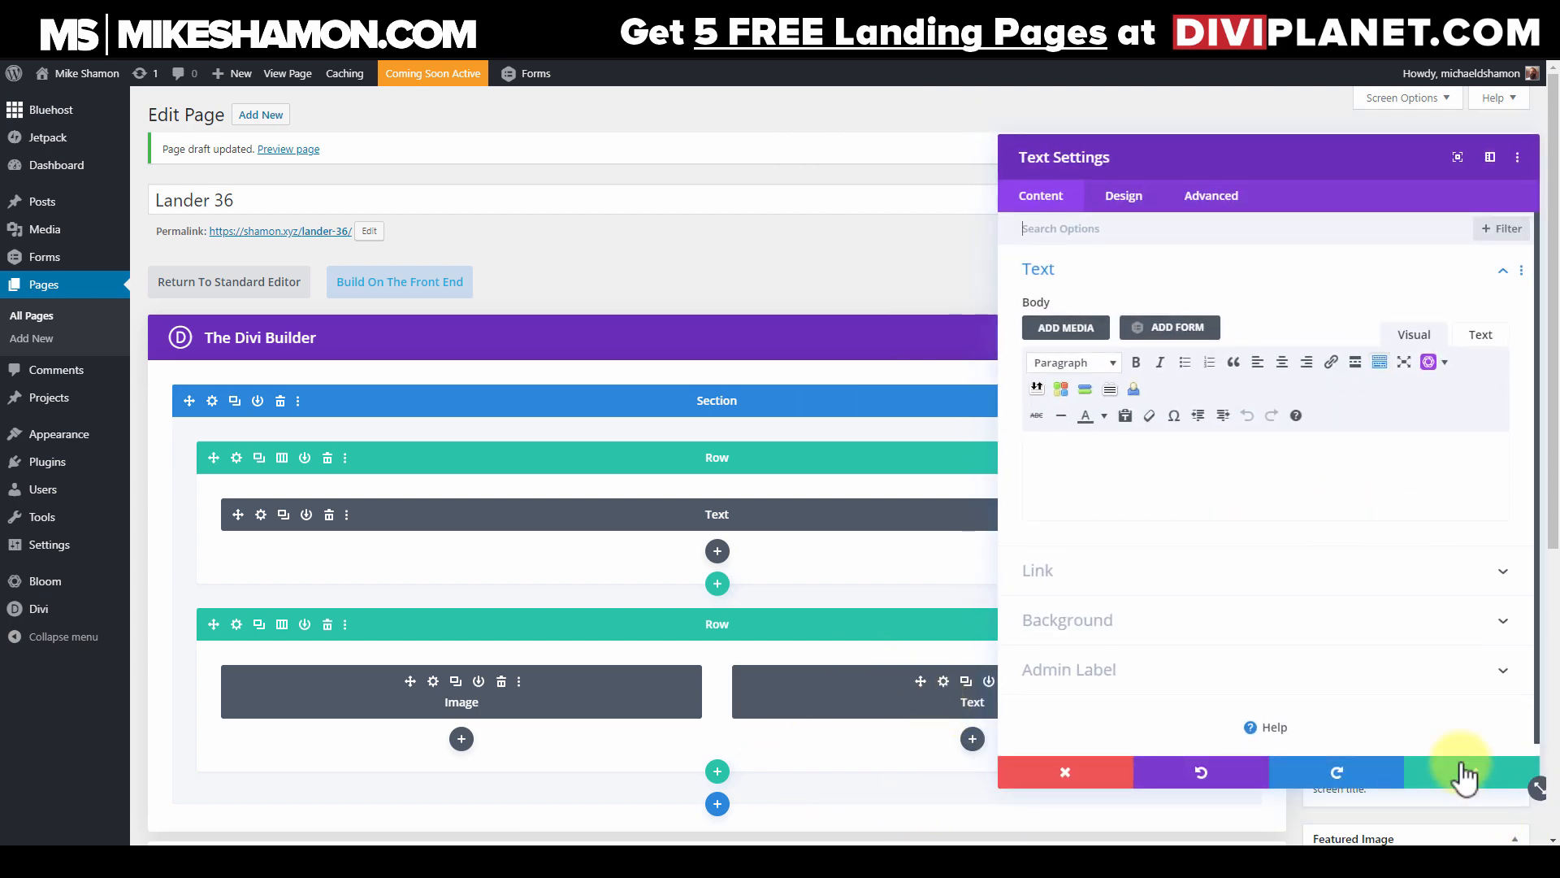
click(1462, 772)
Step: Insert a single-column row below the image row and add an Email Optin module with the button text "Send The Free Report!"
scroll(749, 407, down, 5)
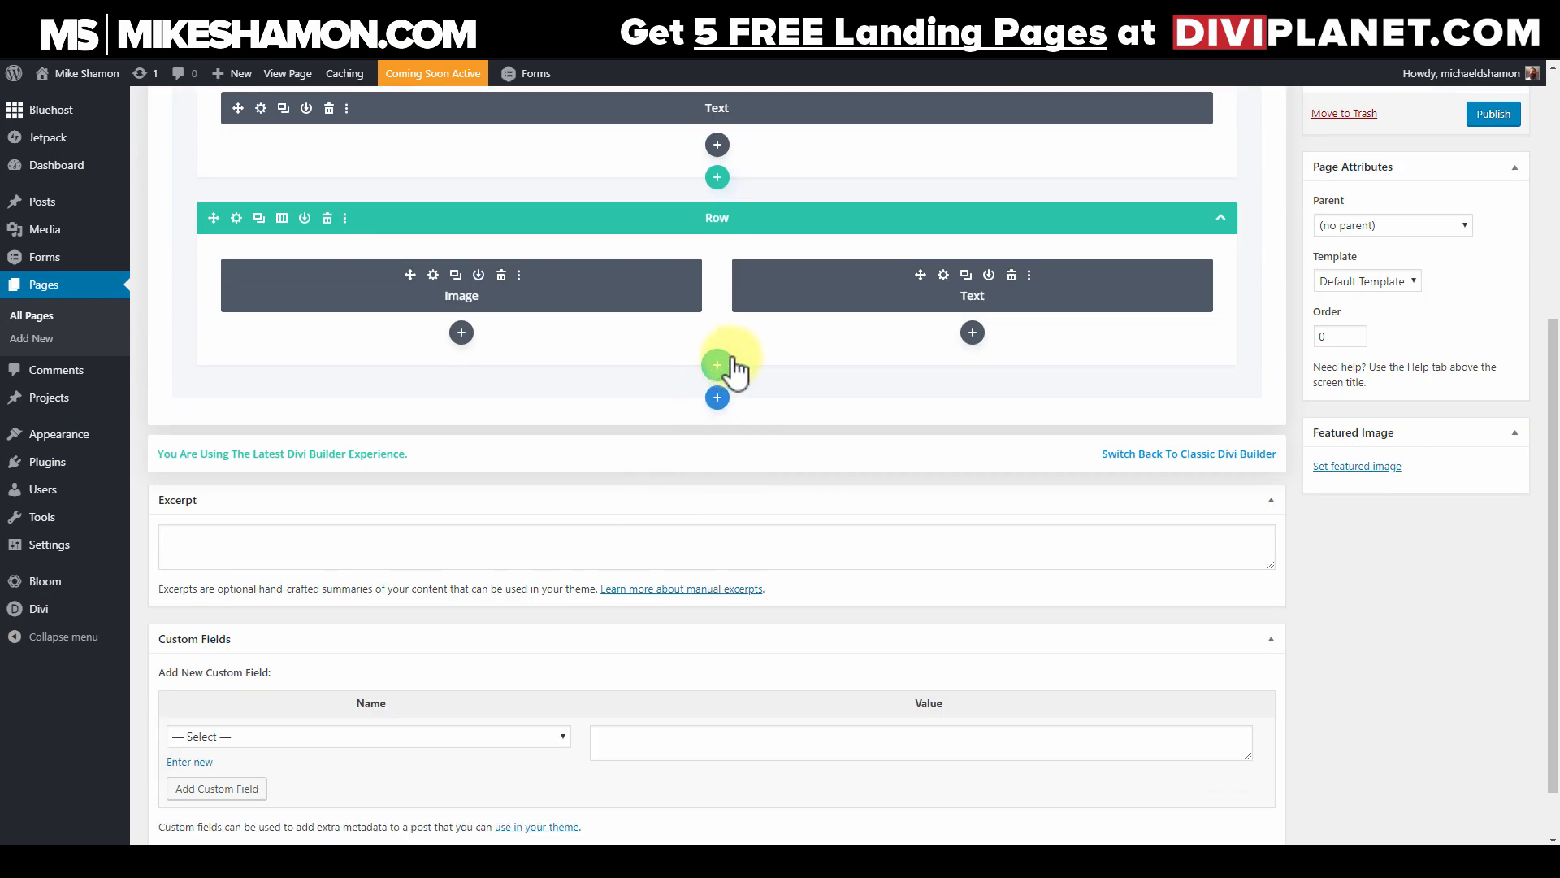
click(731, 362)
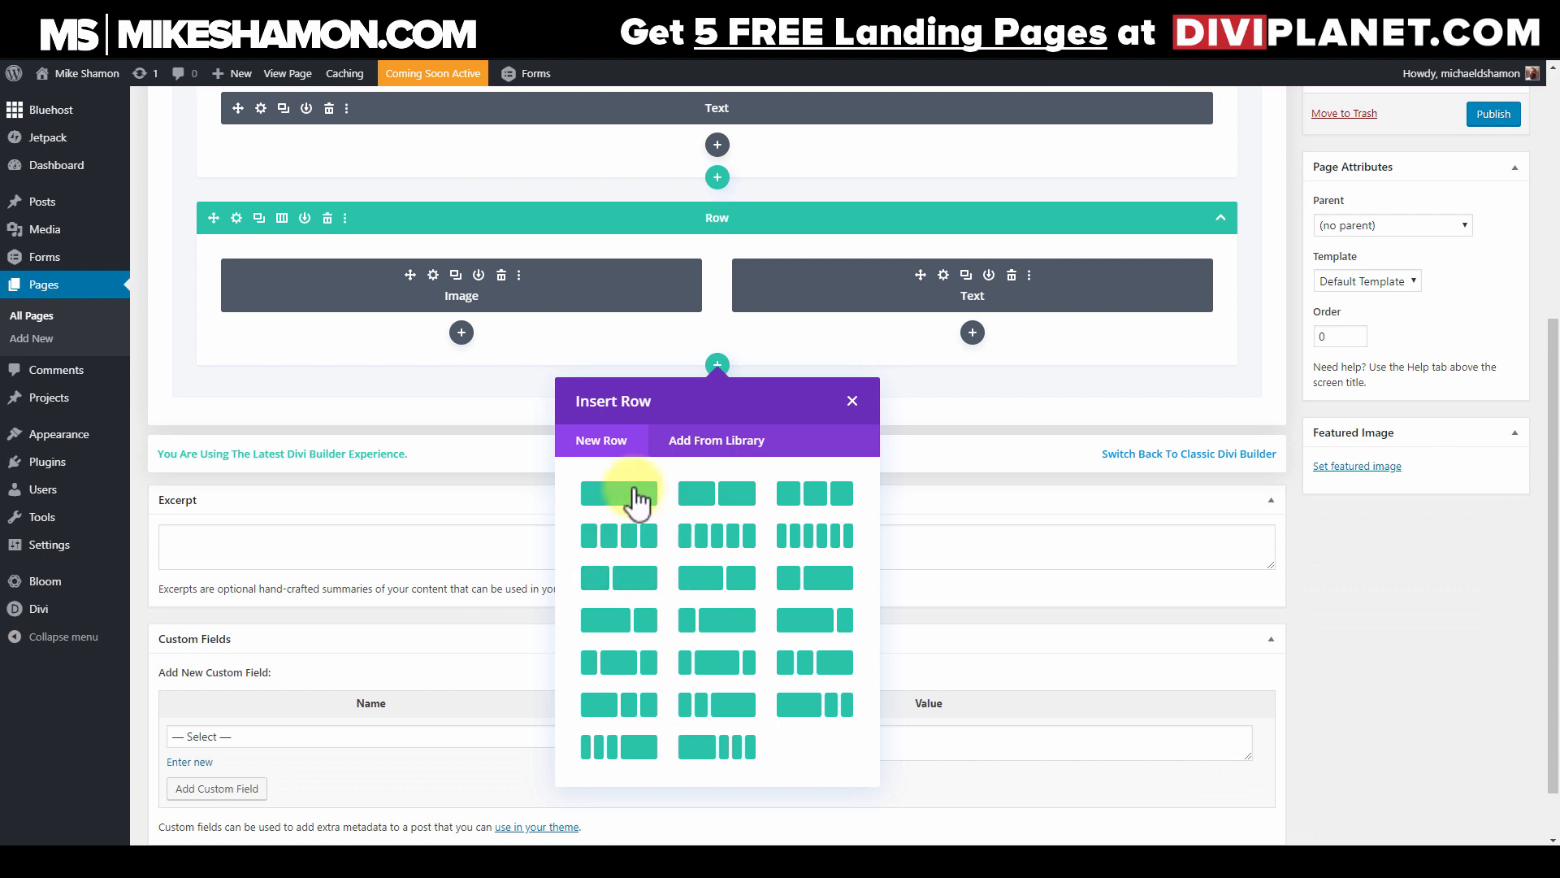
click(641, 512)
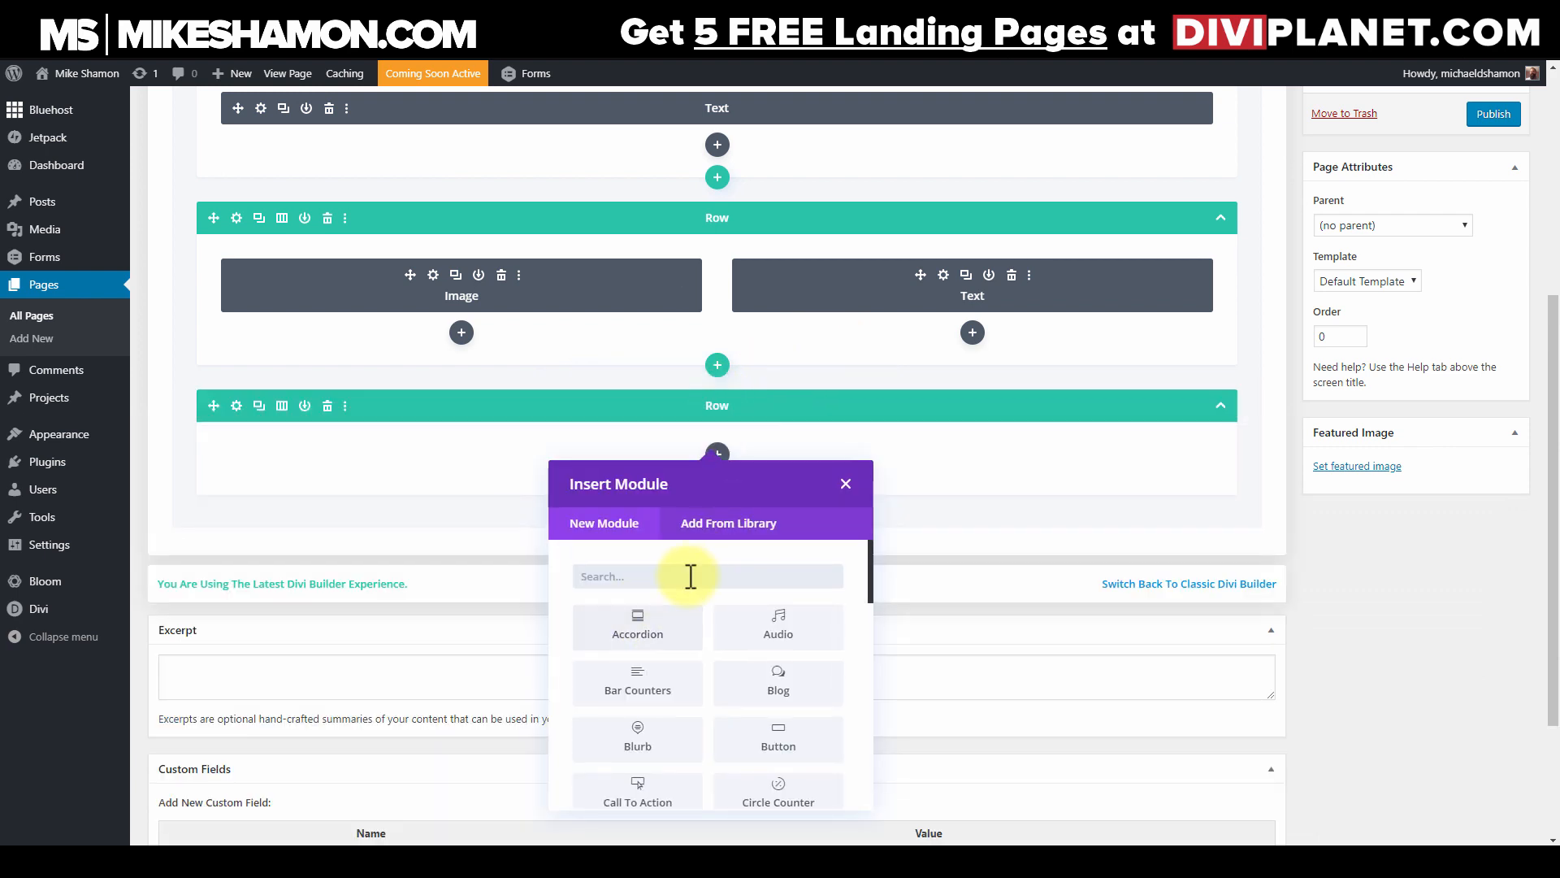
text(email)
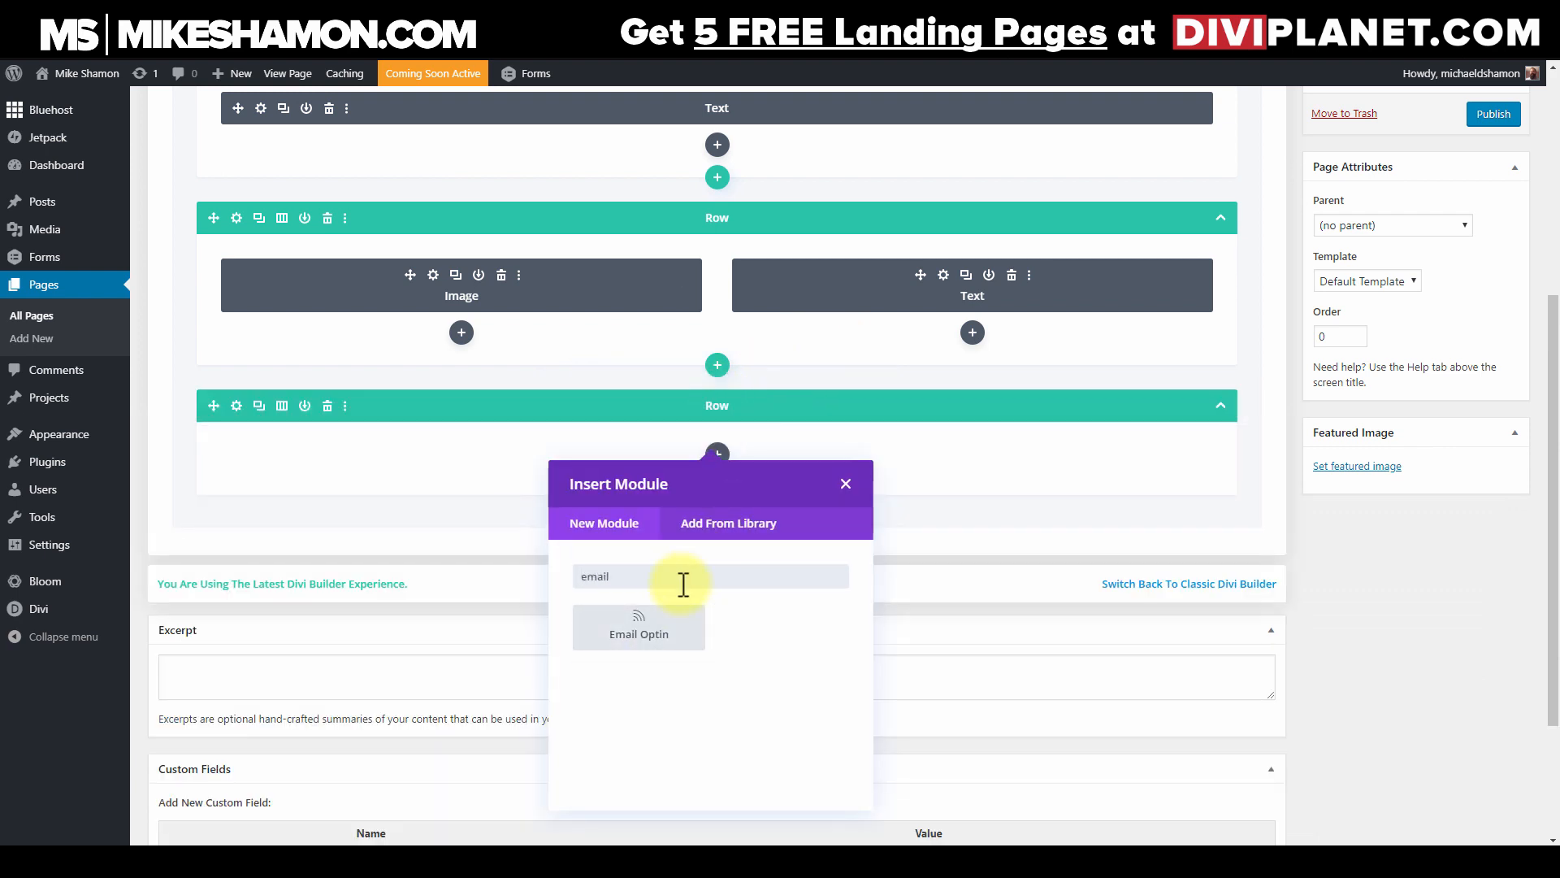
click(653, 628)
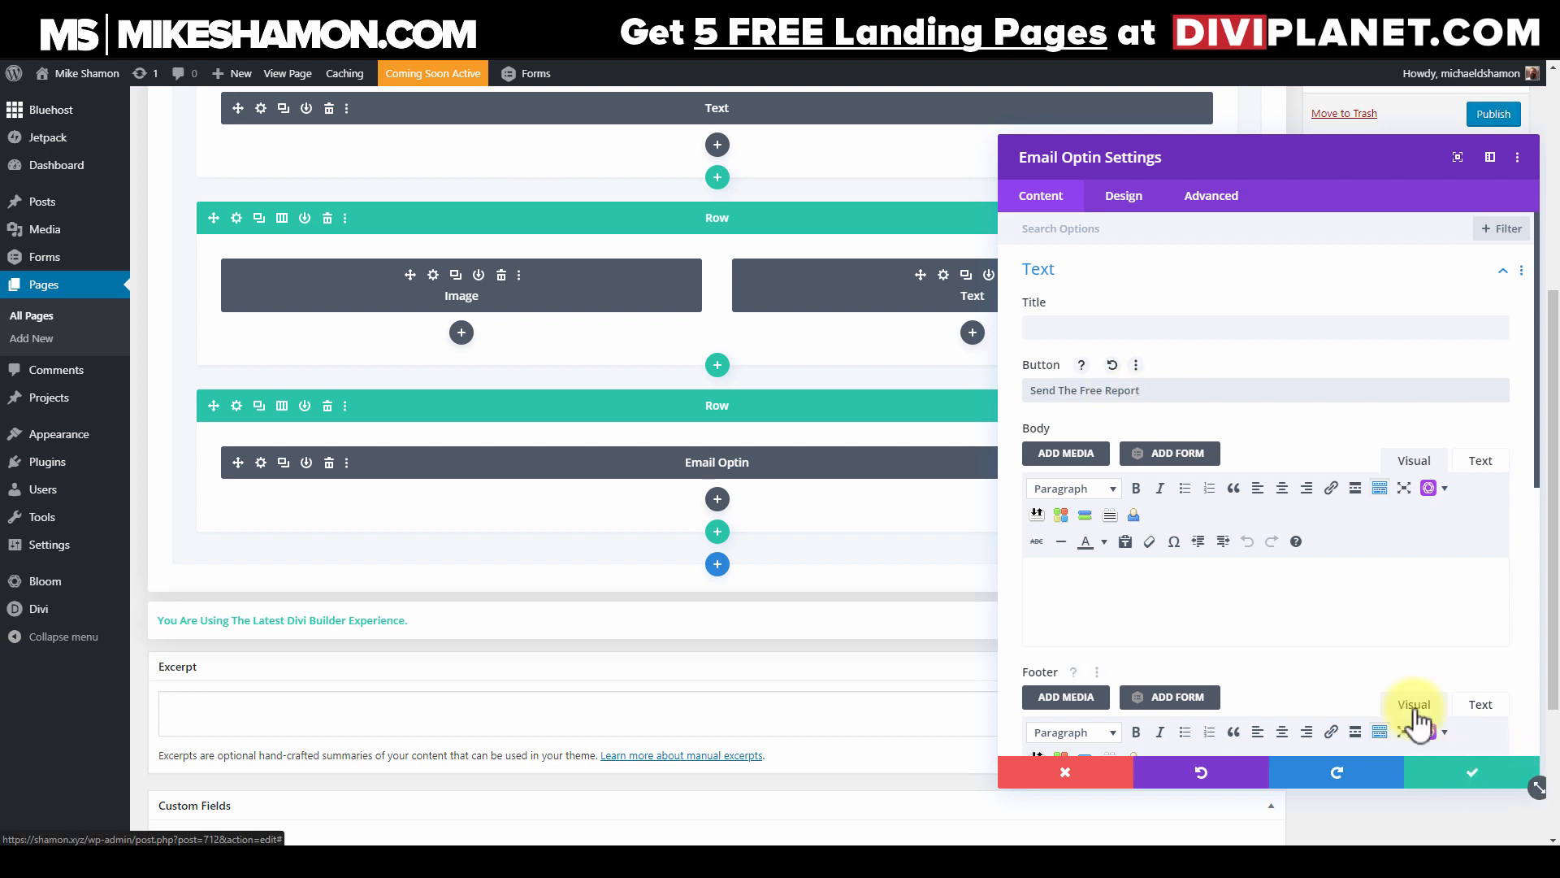
click(1463, 772)
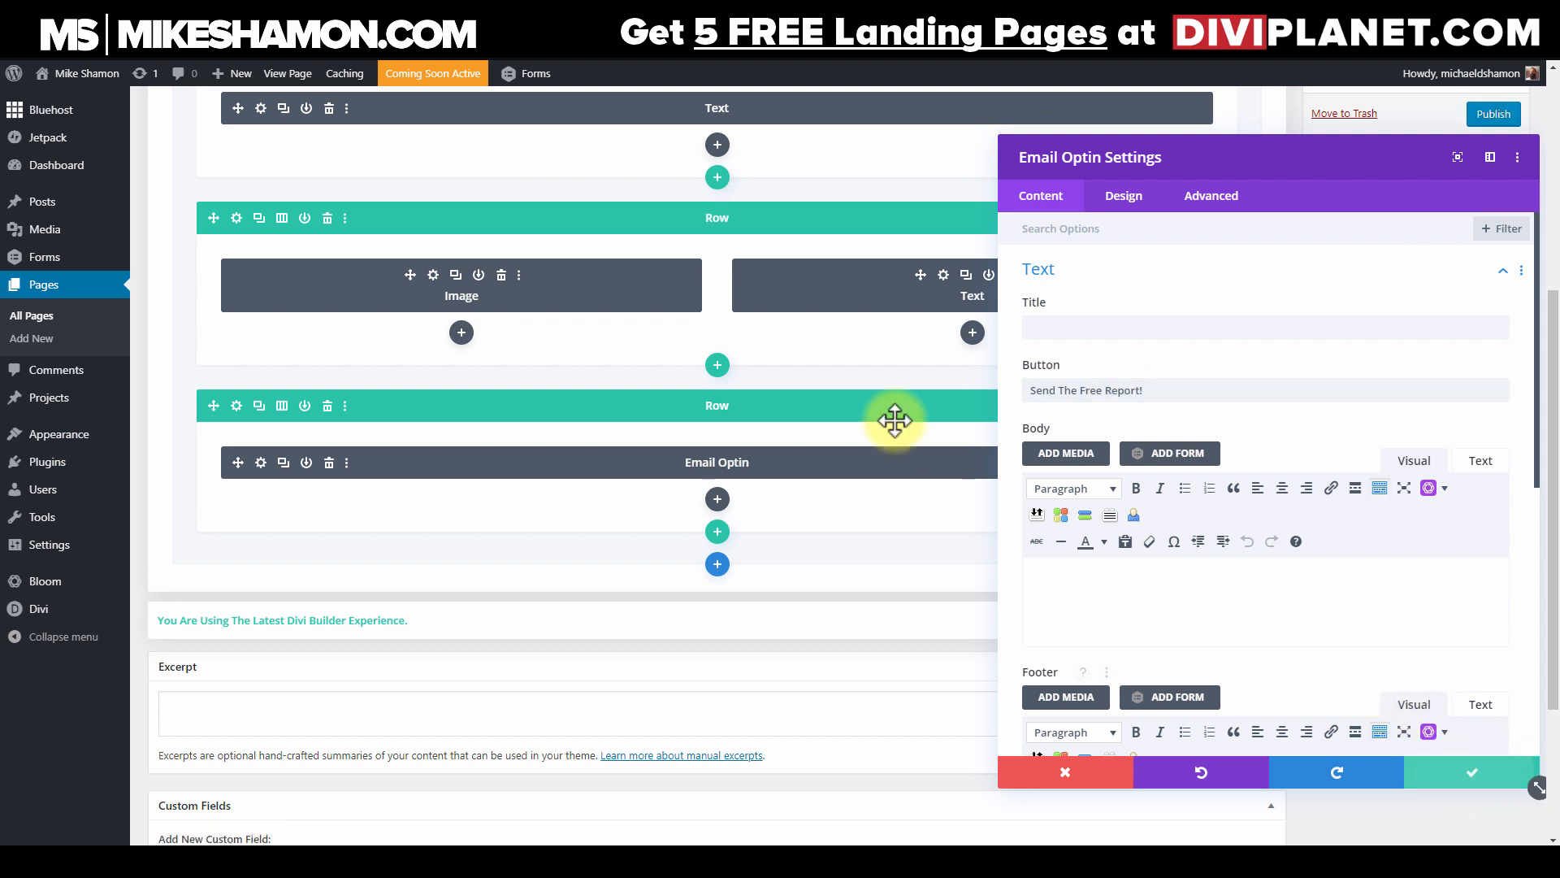
Step: Add a Blurb module with the body "Blurb here" beneath the Text module in the two-column row and save it
click(973, 333)
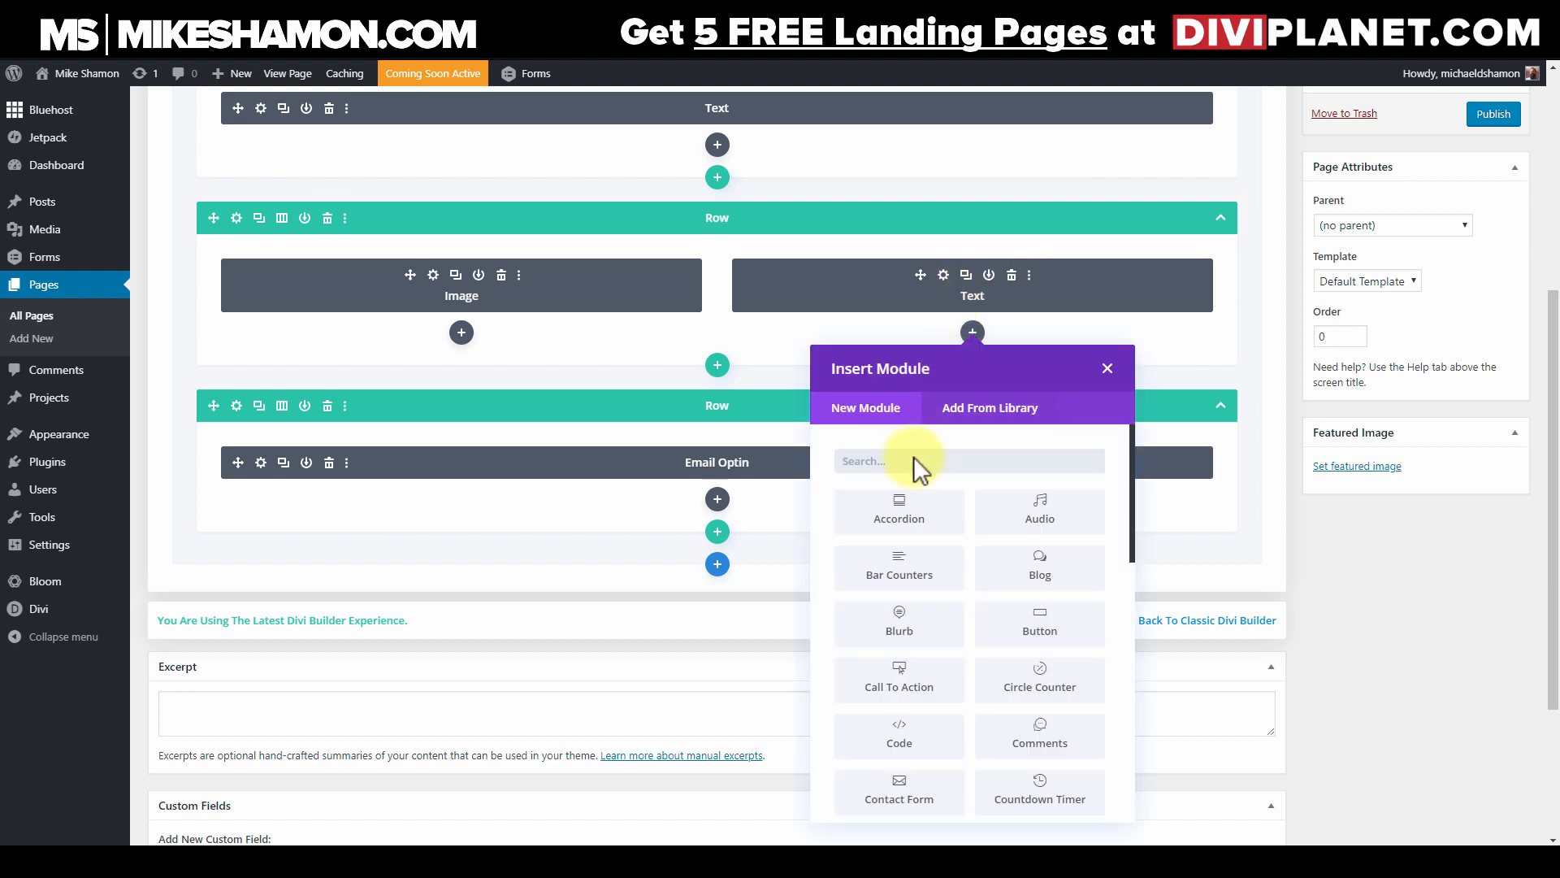
text(blurb)
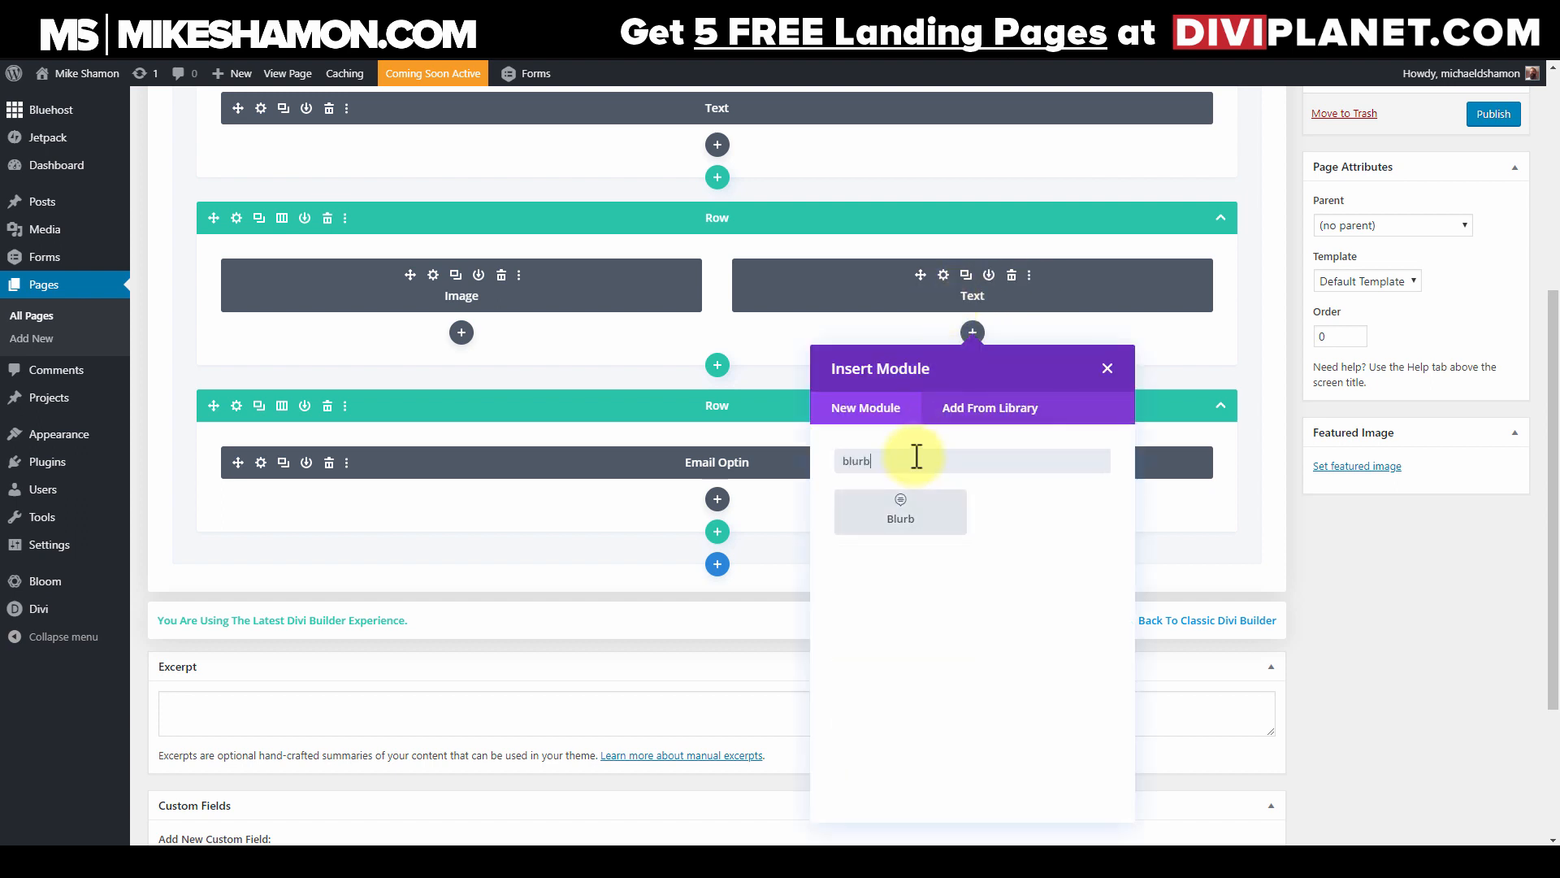
click(911, 524)
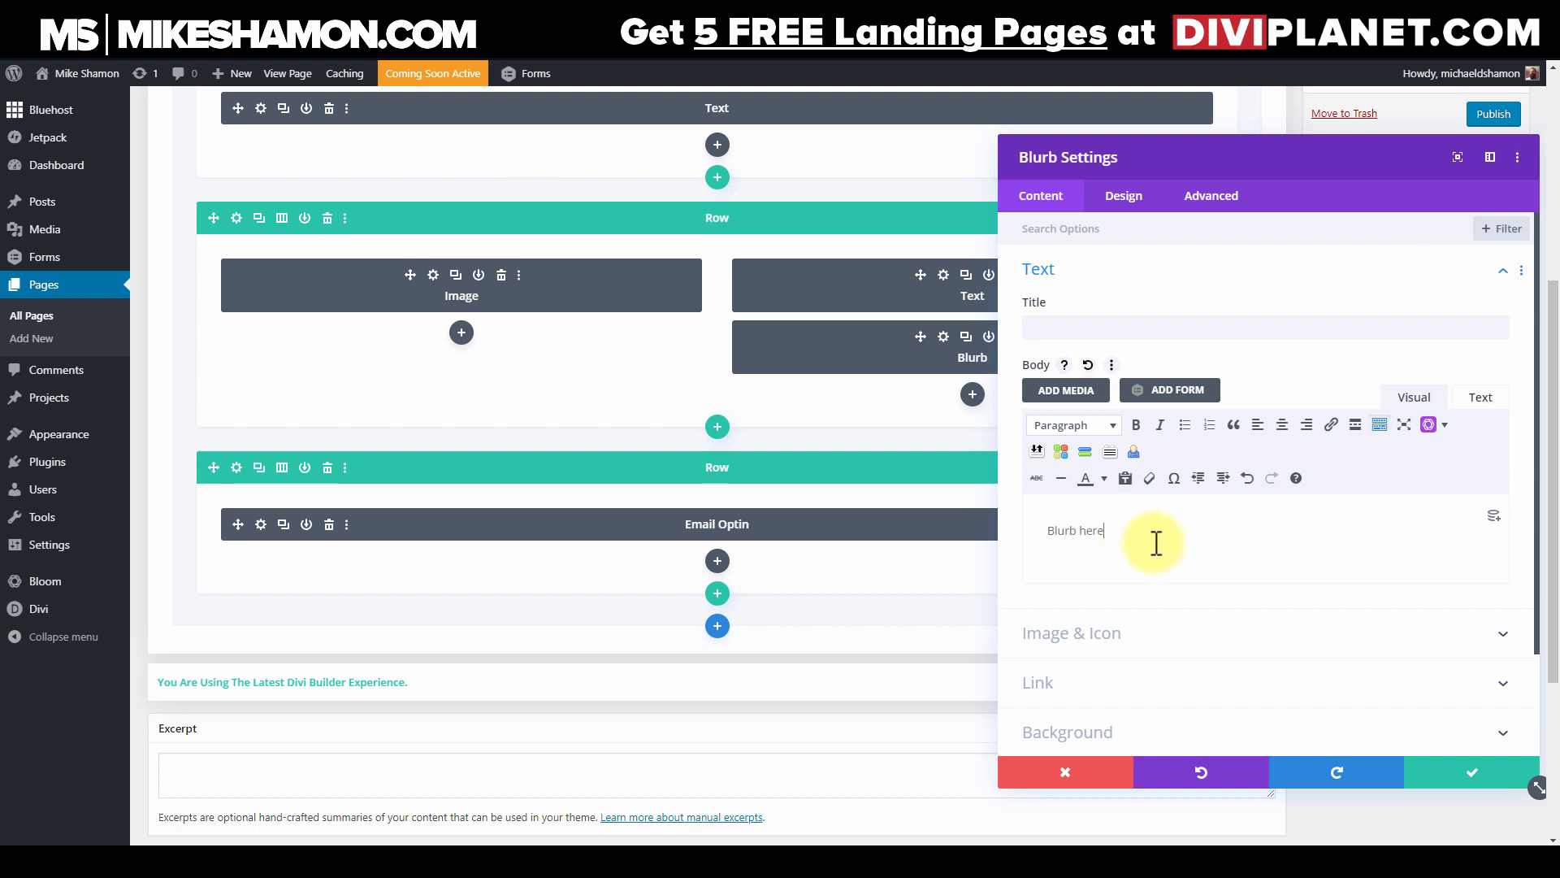
click(1466, 776)
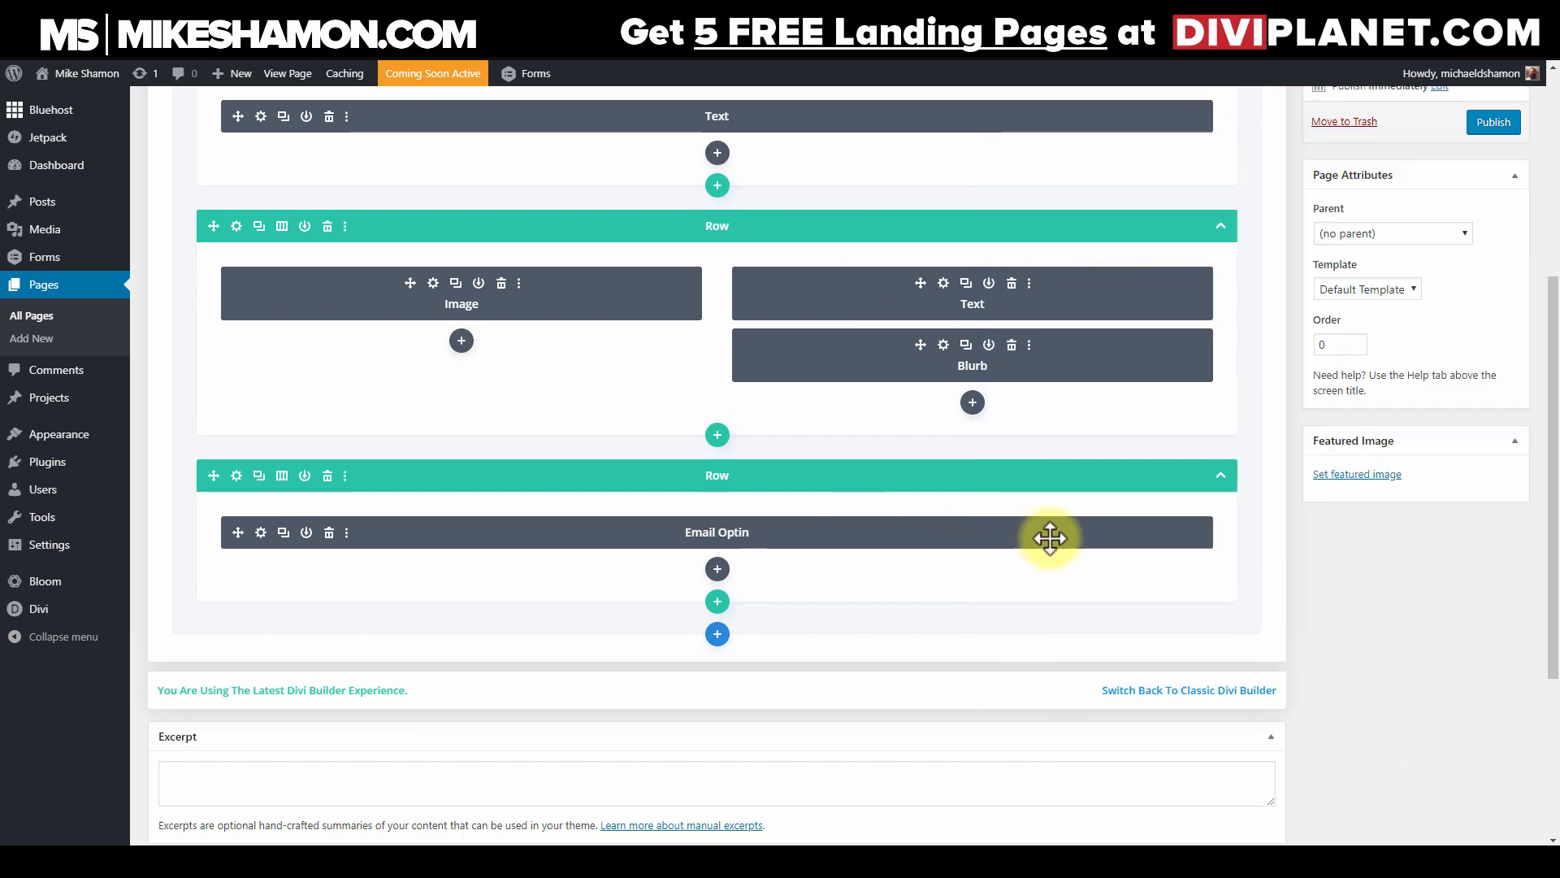
Step: Set the page template to Blank Page and publish the page
scroll(1050, 537, up, 5)
scroll(1463, 505, down, 2)
click(1410, 553)
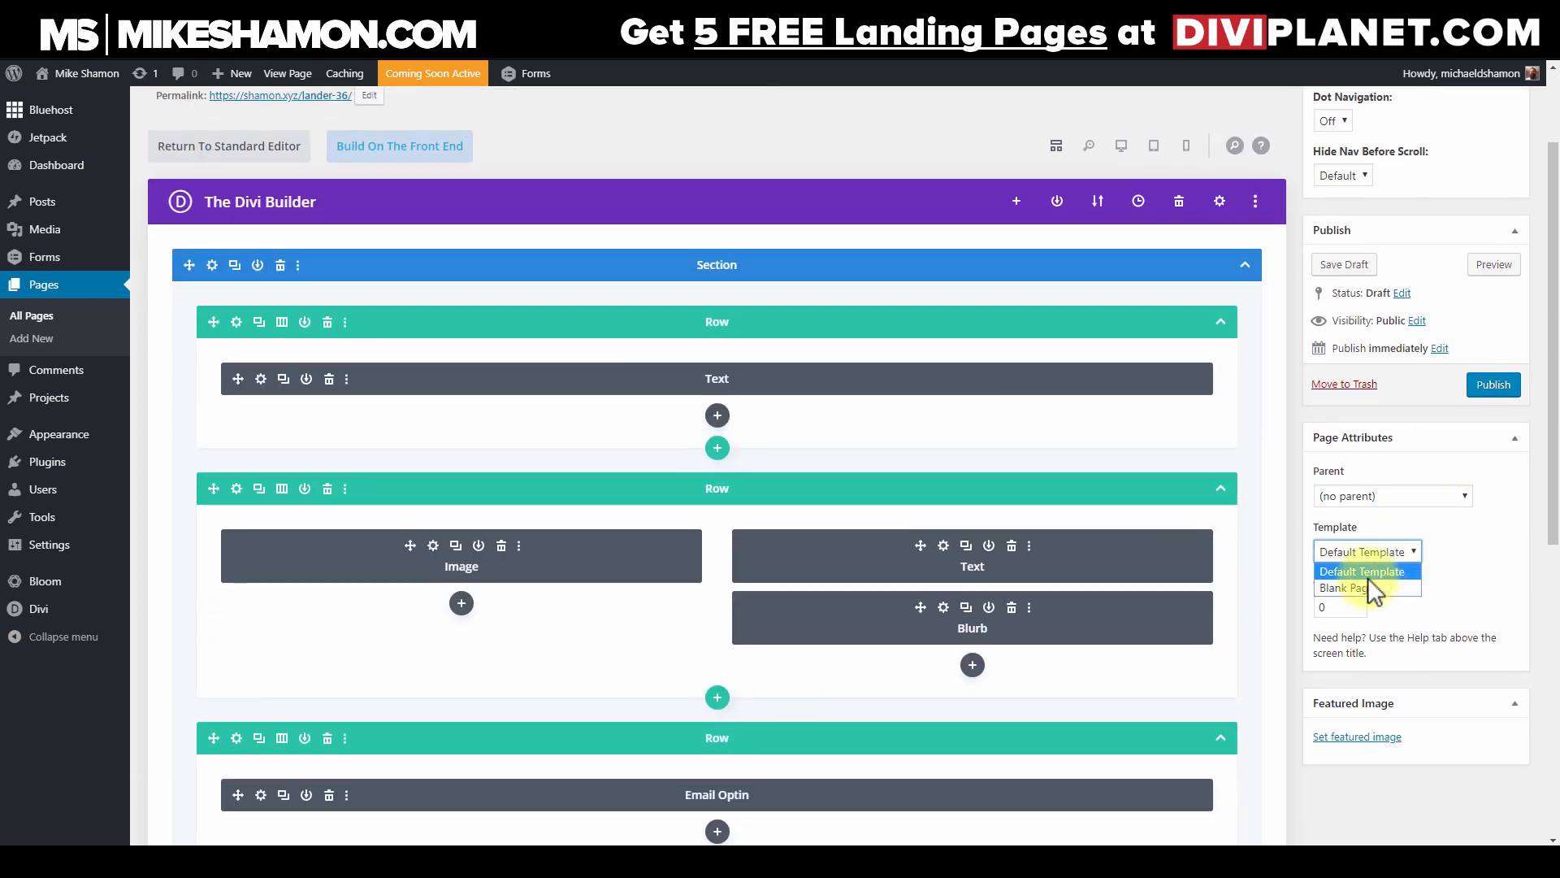
click(1358, 583)
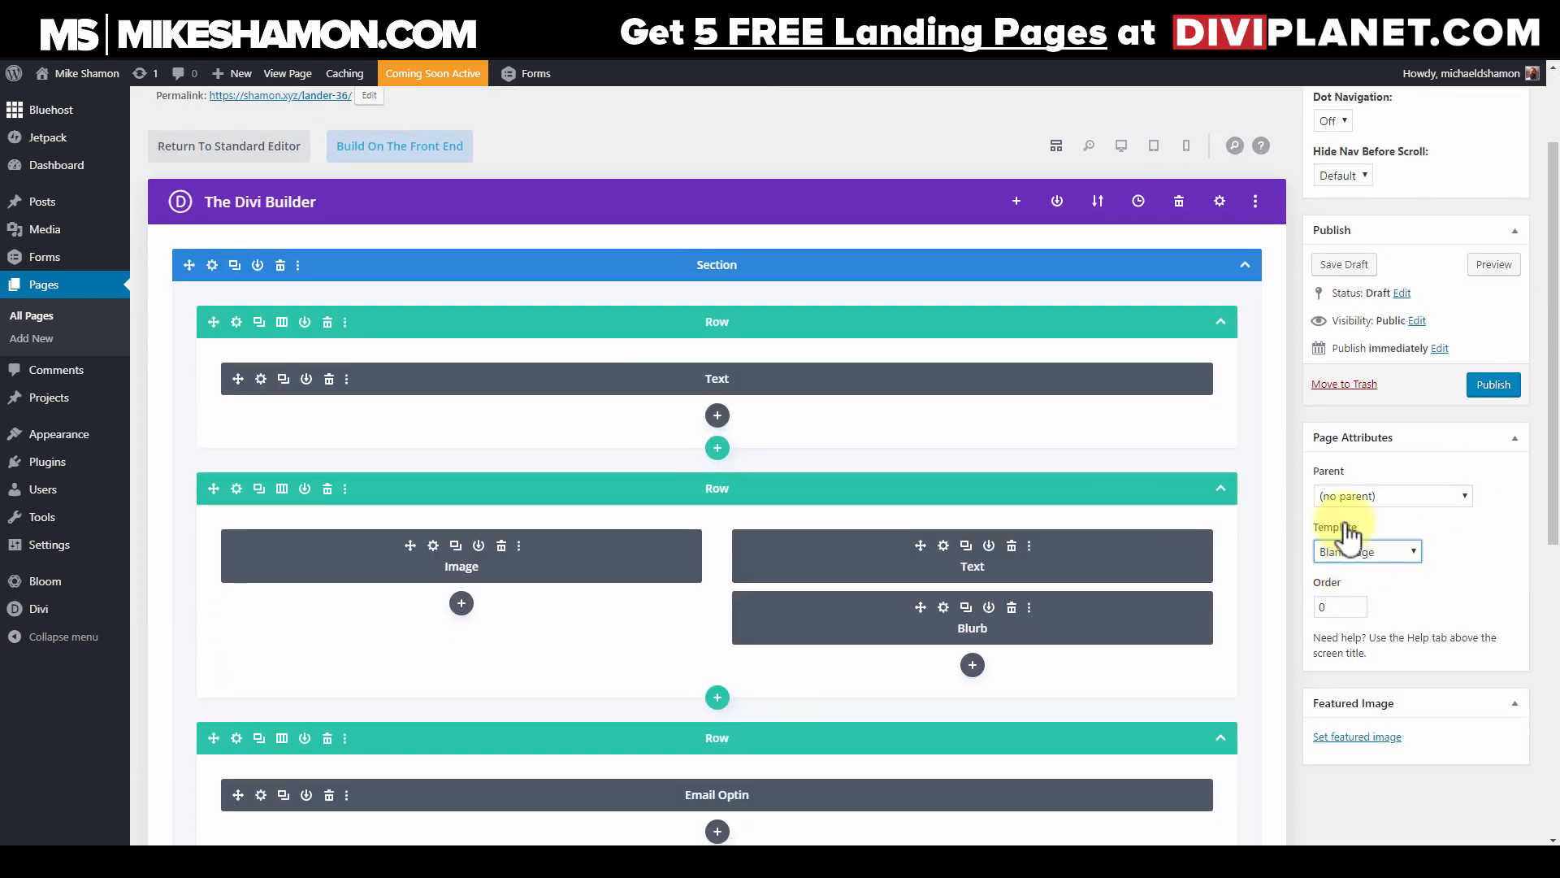
click(1488, 396)
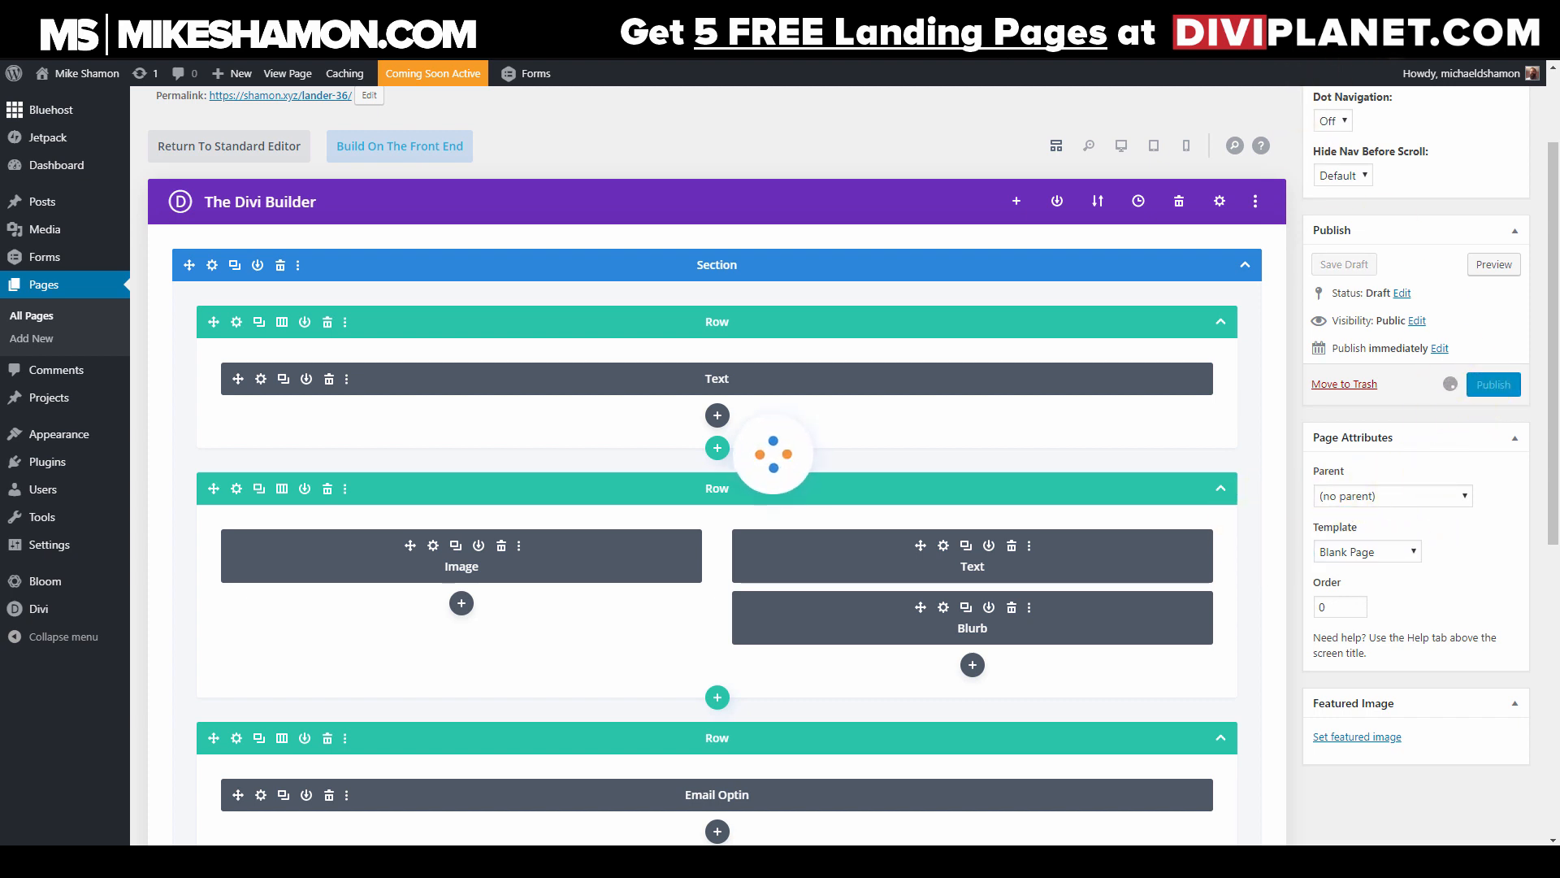
Step: Open a lorem ipsum generator site in a new browser tab and copy a passage of its placeholder text
key(ctrl+t)
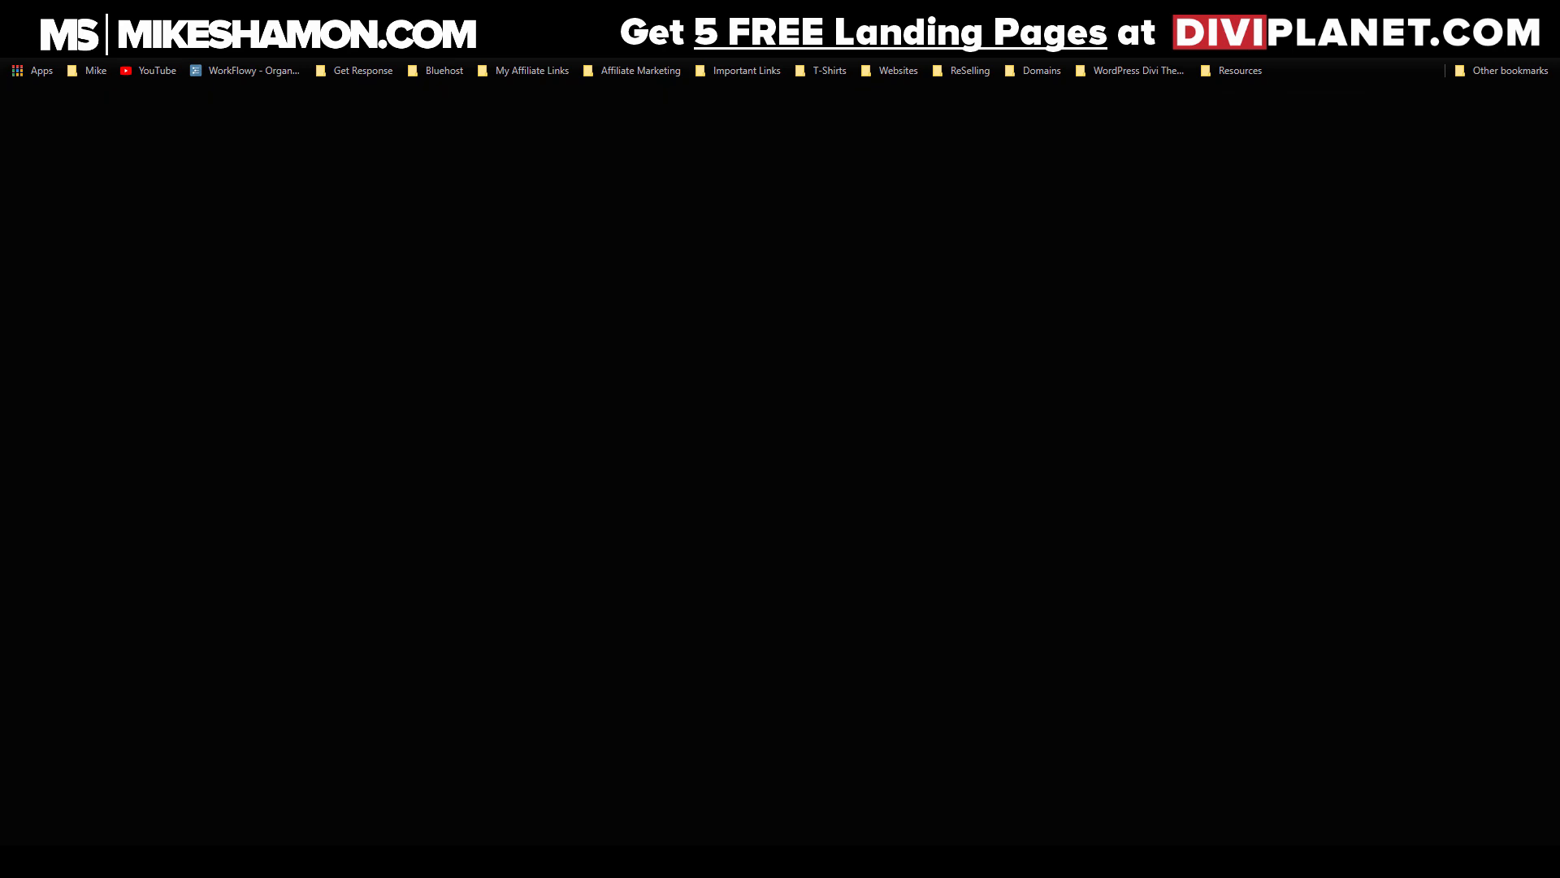
text(lor)
key(Return)
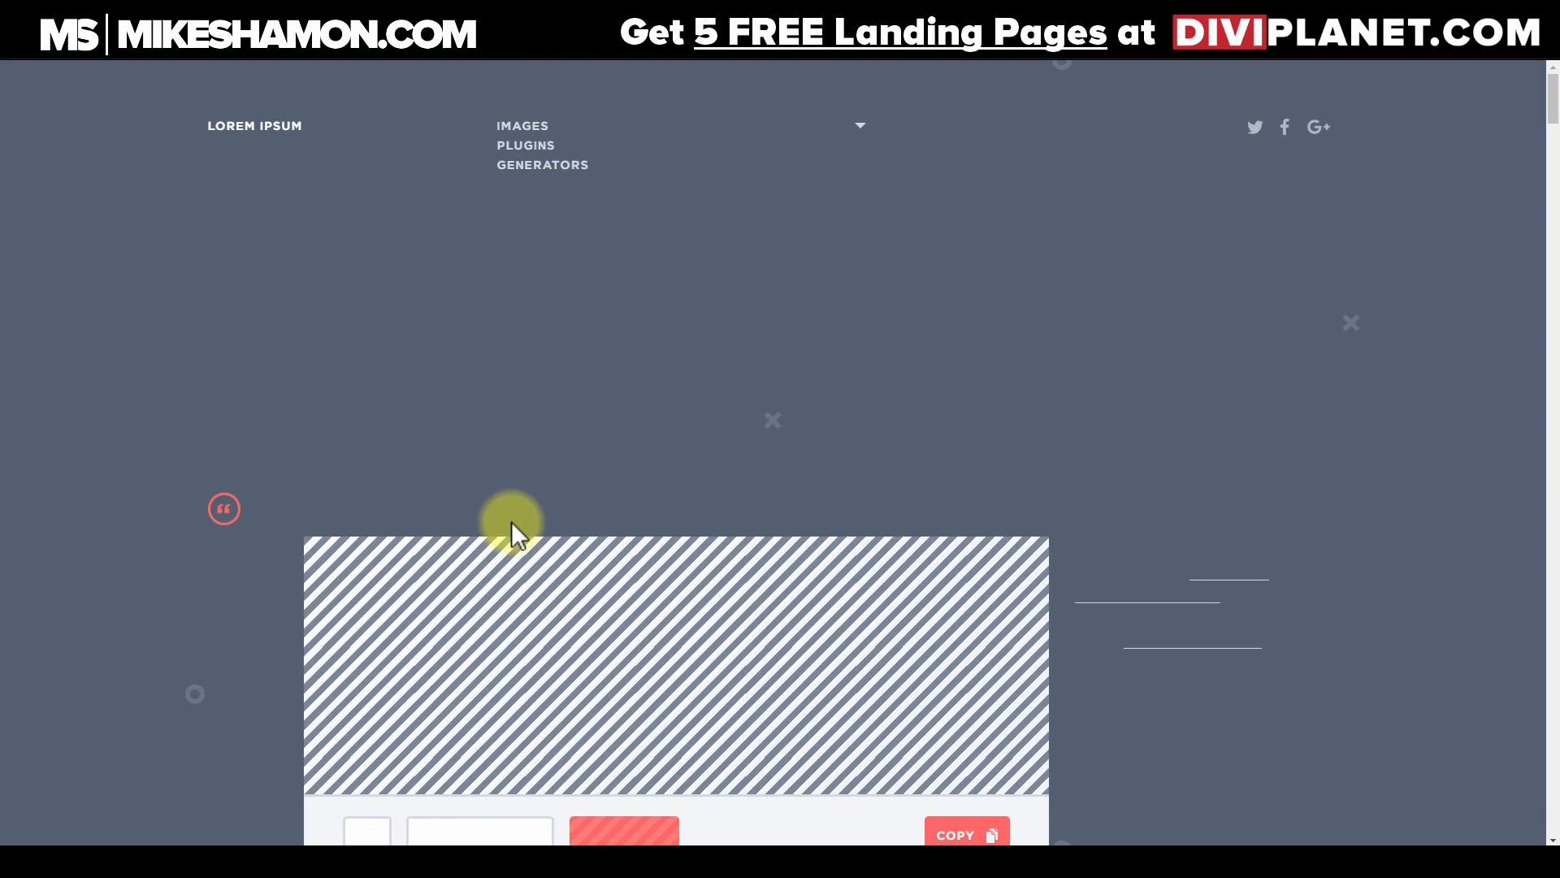
scroll(715, 569, down, 5)
scroll(608, 311, up, 4)
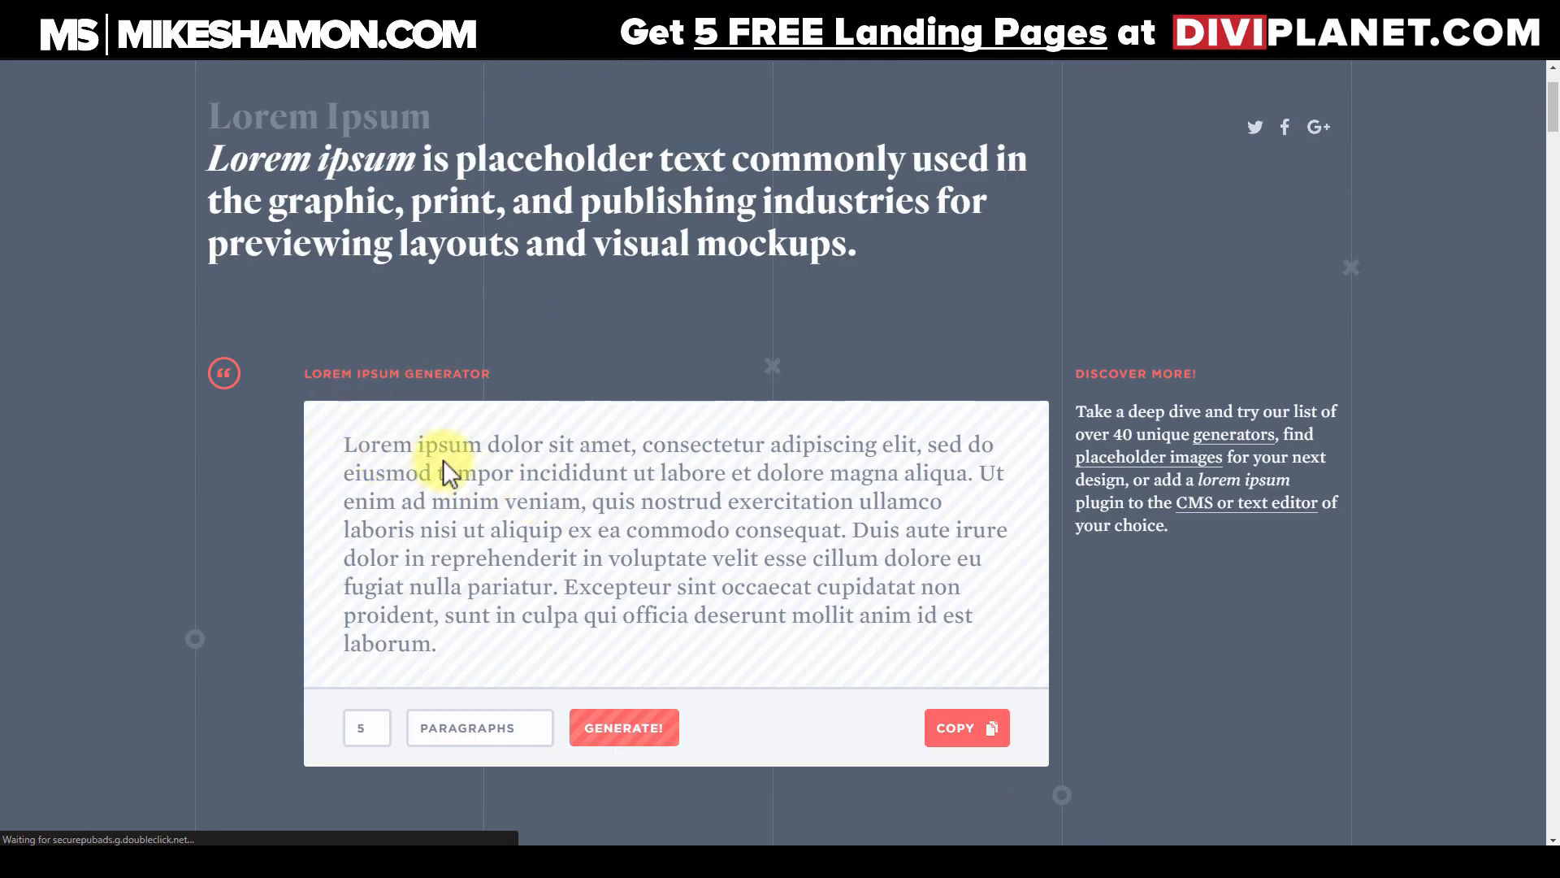
drag(444, 463, 560, 580)
key(ctrl+c)
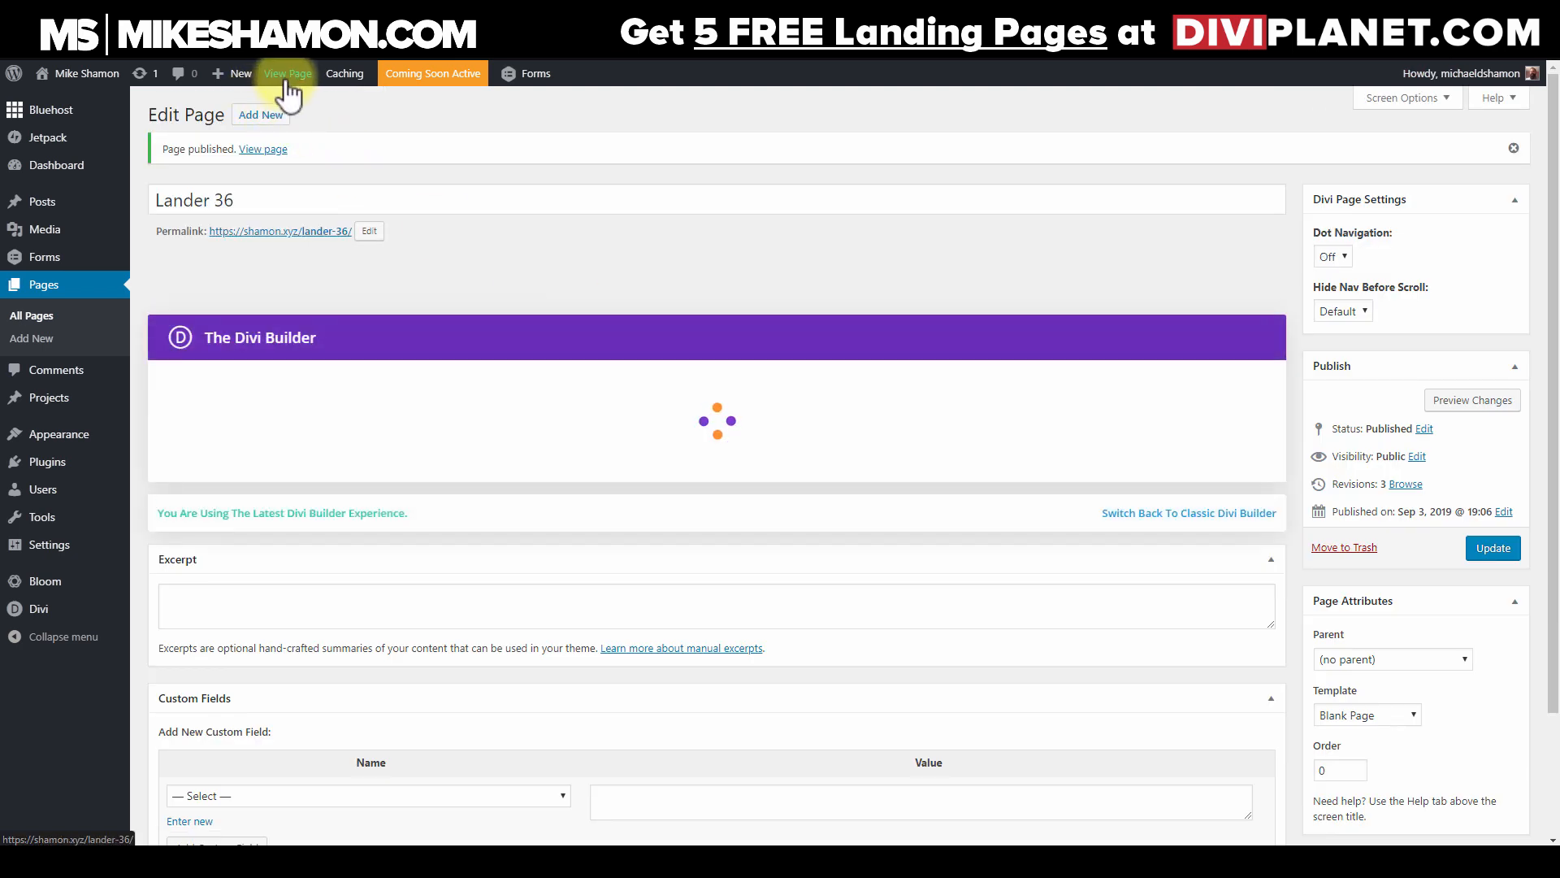
Step: Open the published page in the Visual Builder and fill the Text module beside the product image with the copied lorem ipsum passage
click(286, 79)
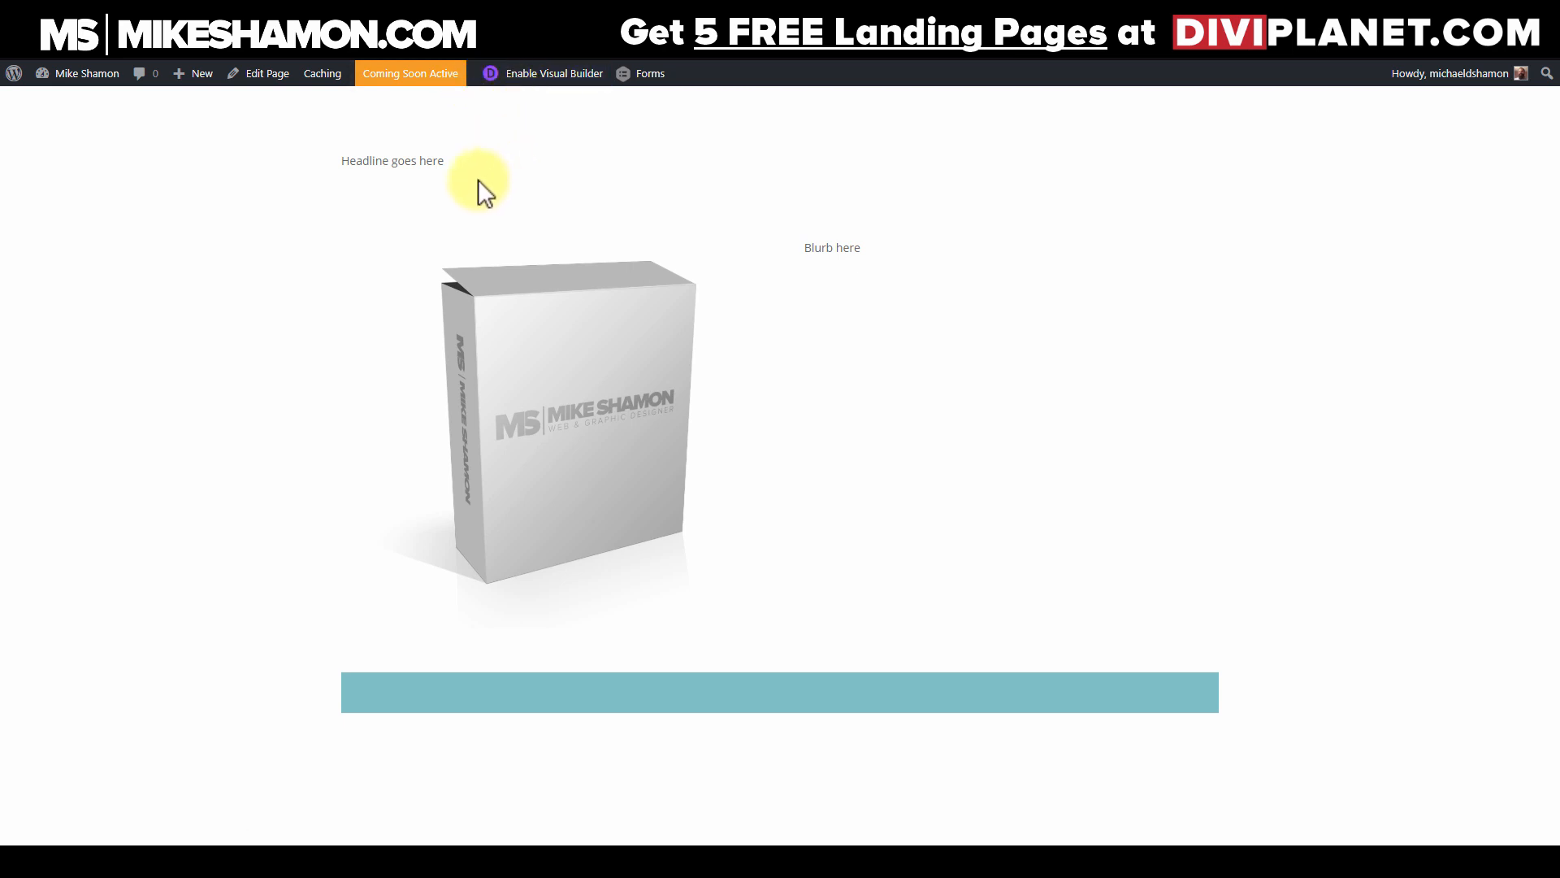
click(561, 77)
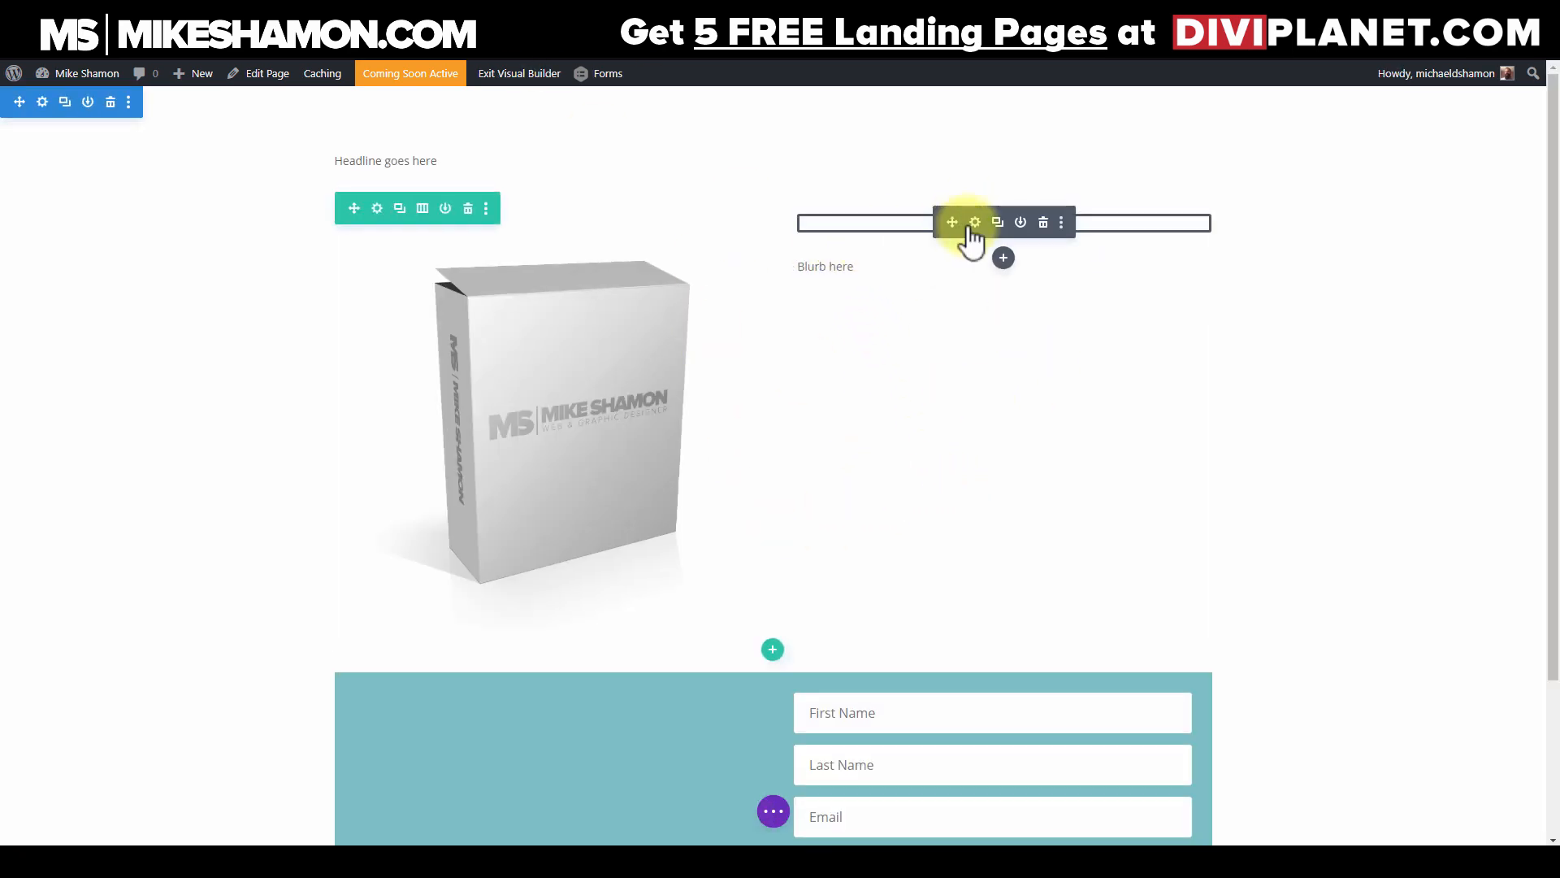
click(975, 223)
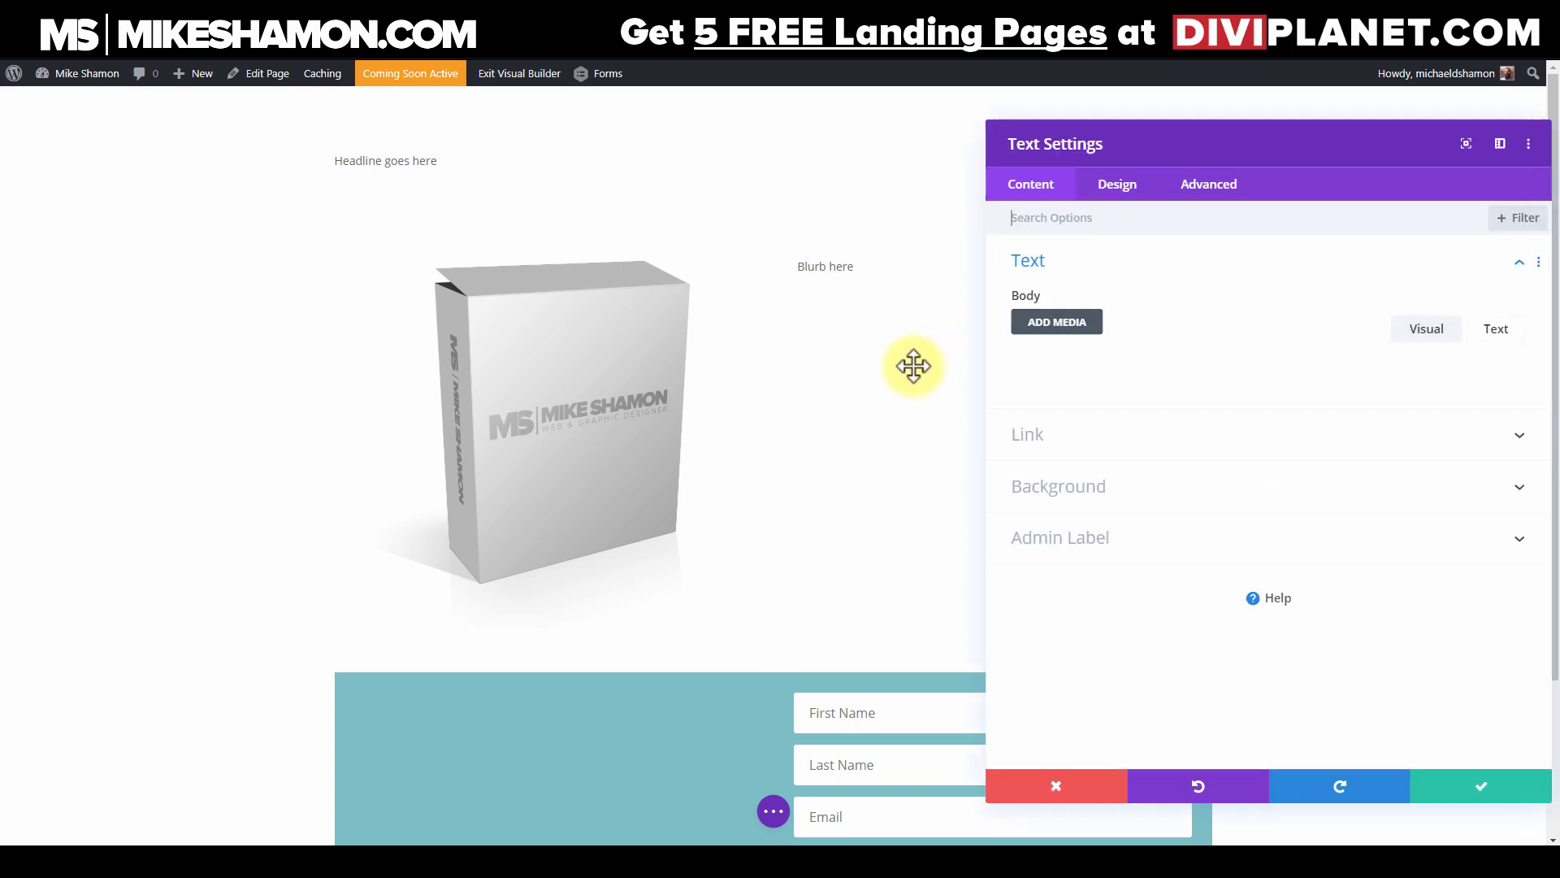
click(1477, 336)
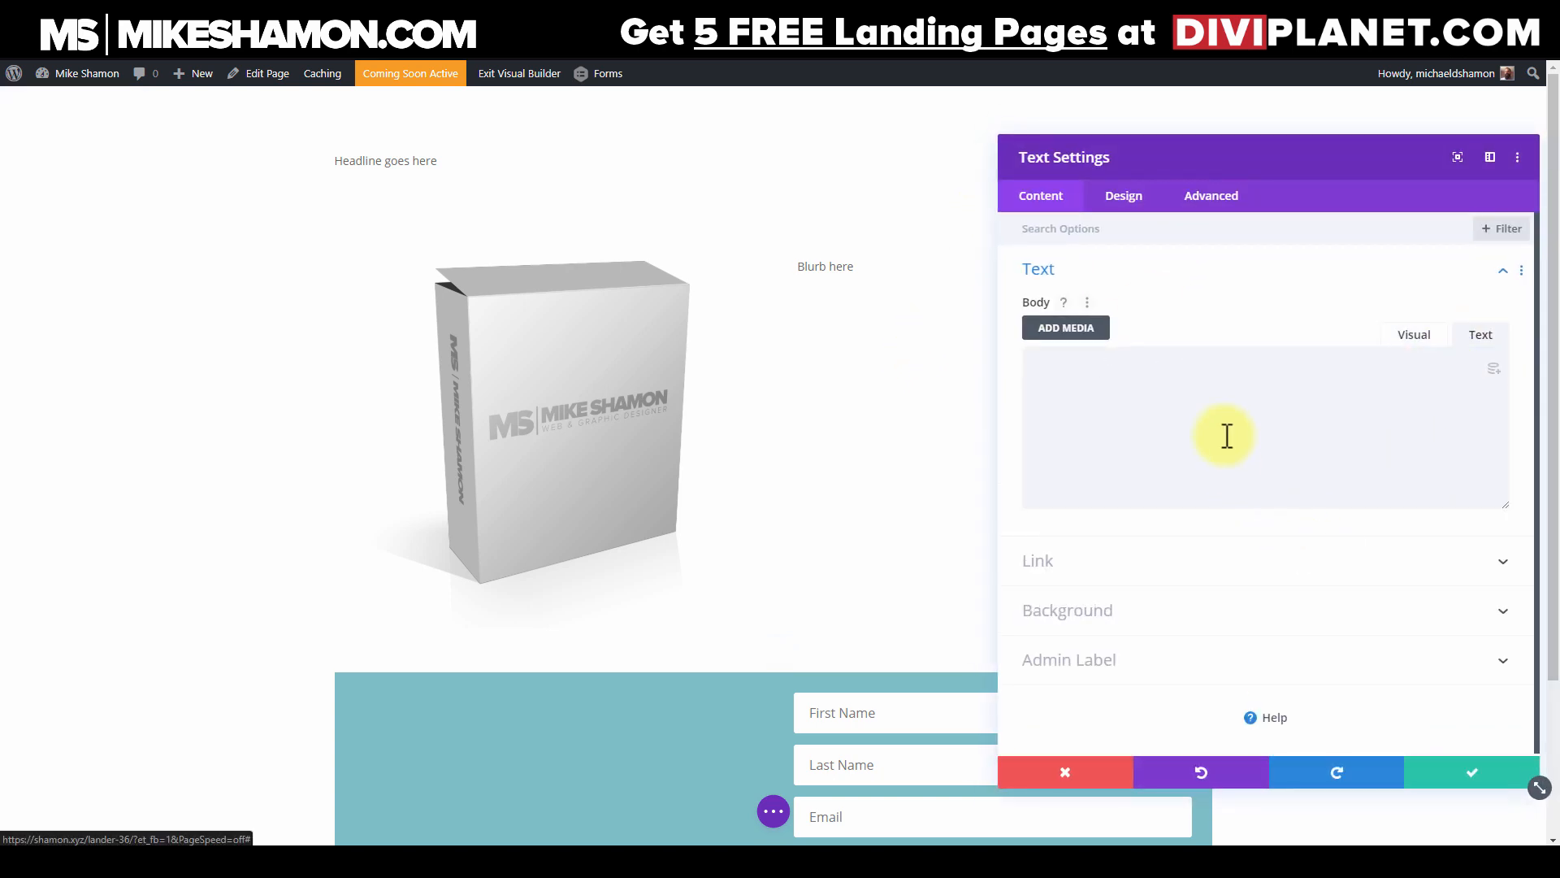
key(ctrl+v)
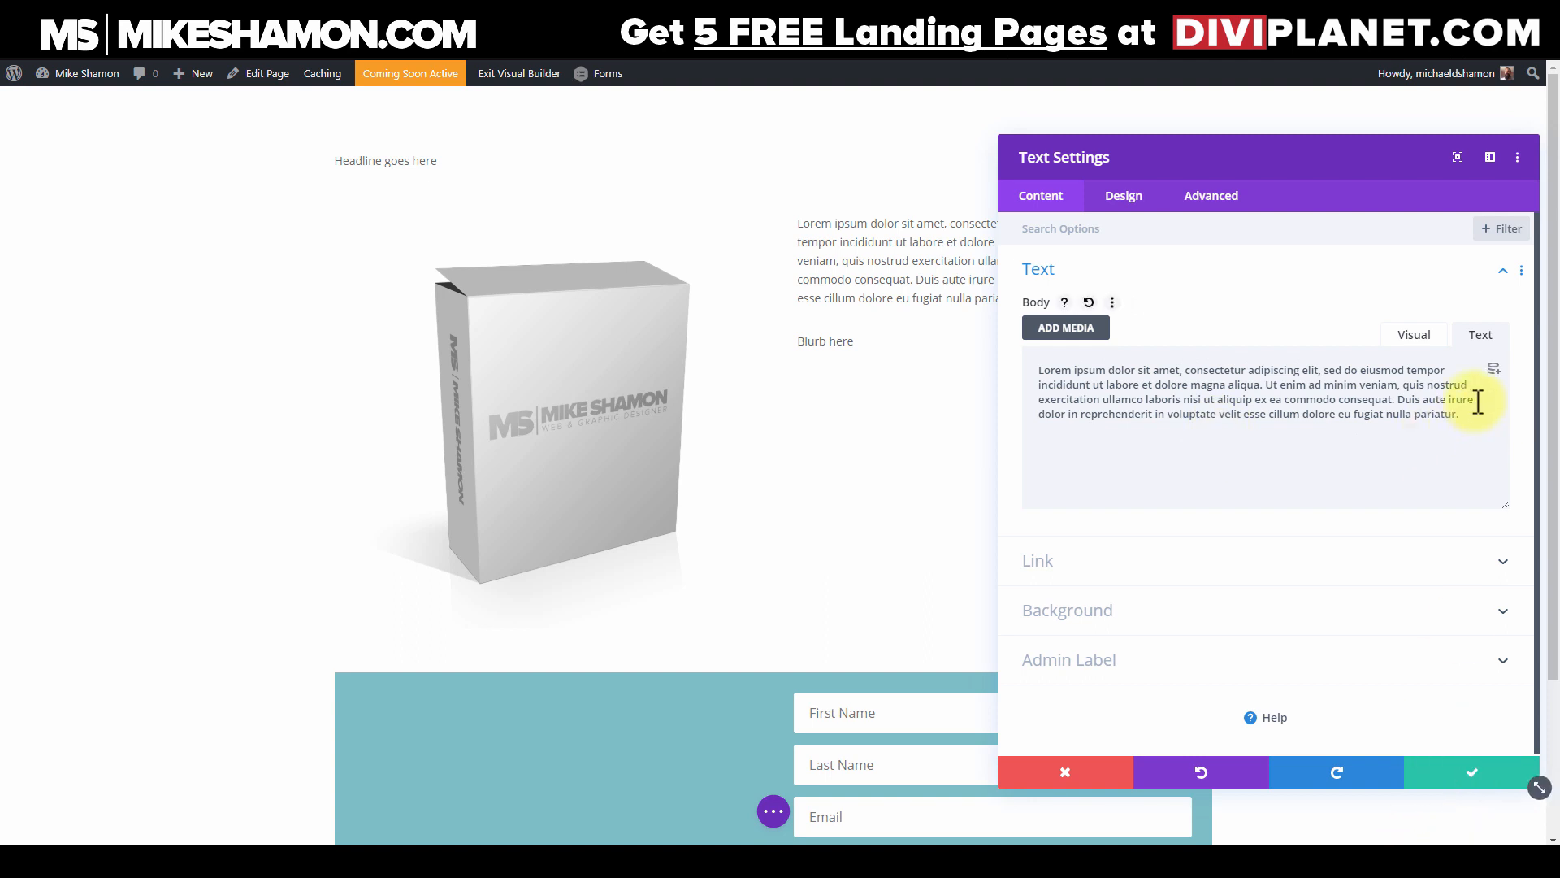
click(1475, 772)
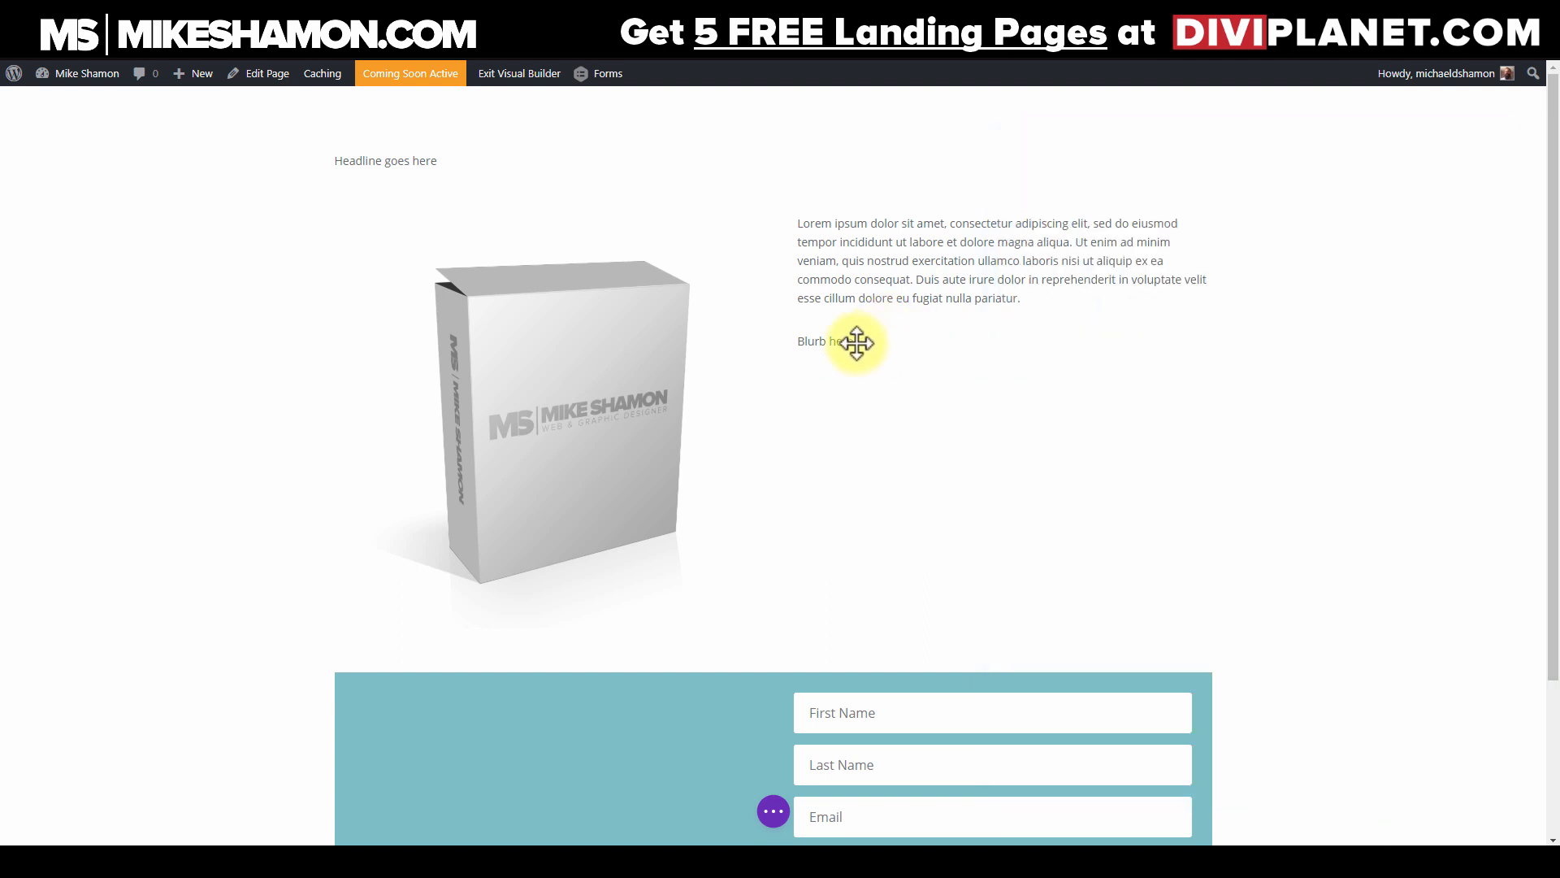
Step: Replace the Blurb module's body with "Lorem ipsum dolor sit amet, consectetur adipiscing elit" and save it
mouse_move(845, 345)
click(974, 340)
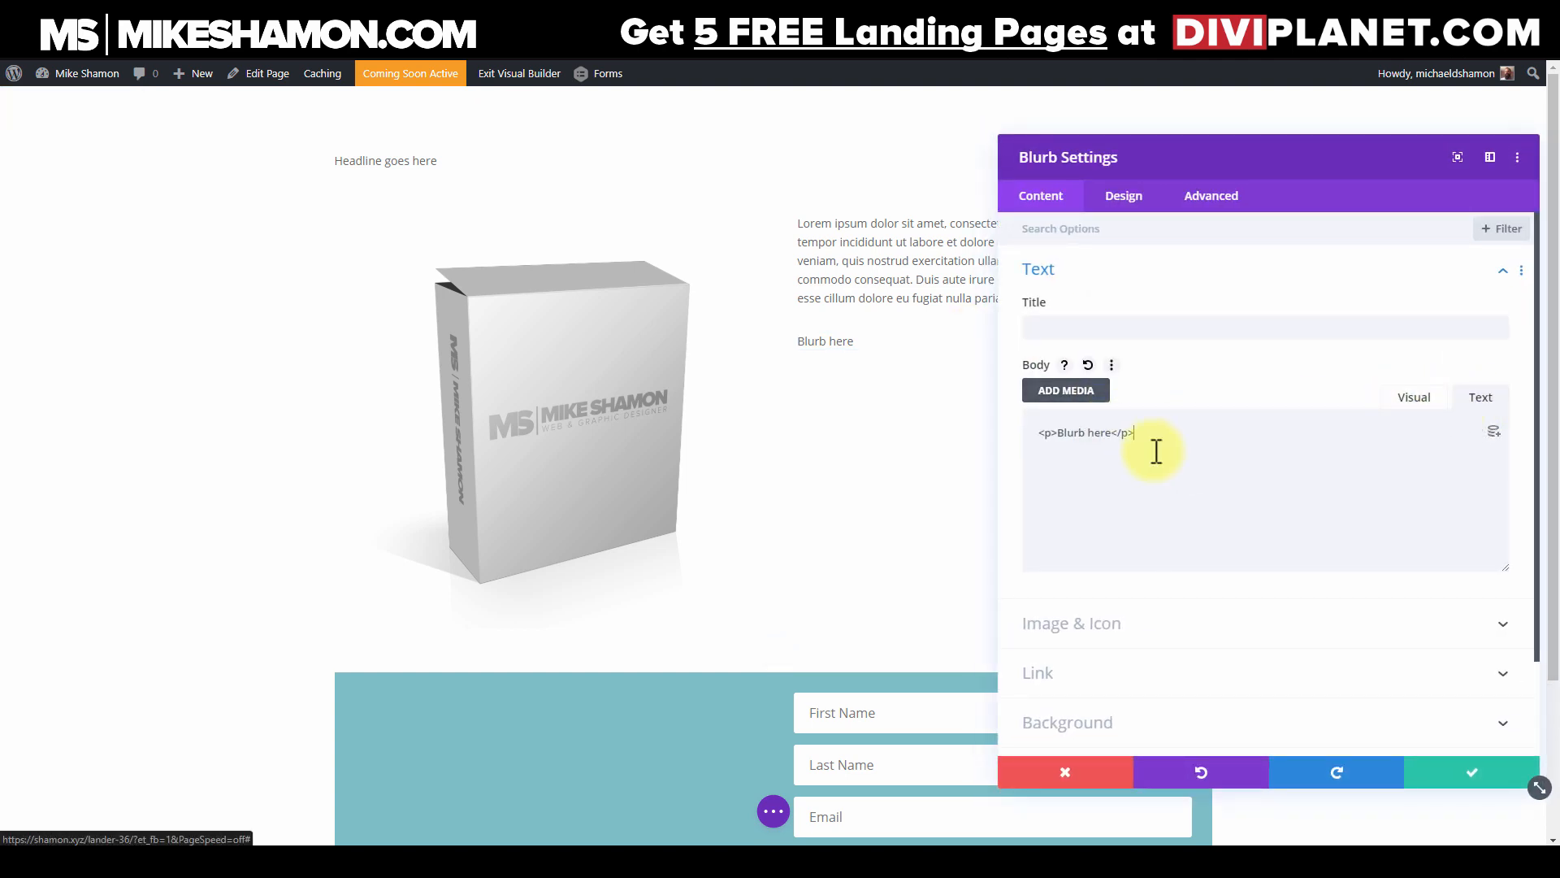
drag(1156, 449, 895, 417)
key(ctrl+v)
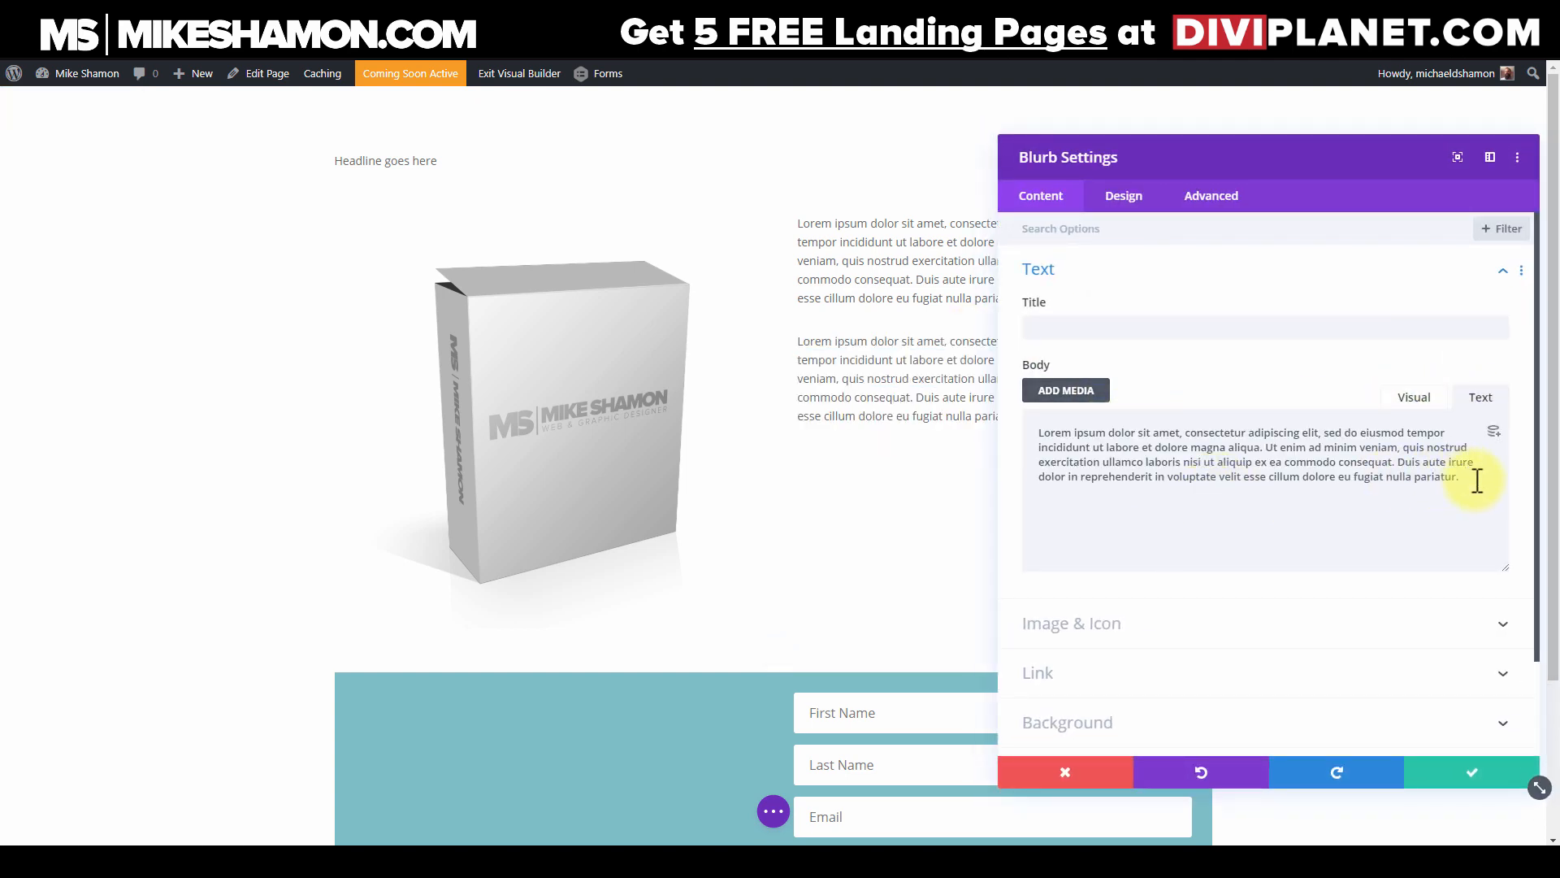
drag(1477, 480, 1340, 430)
key(BackSpace)
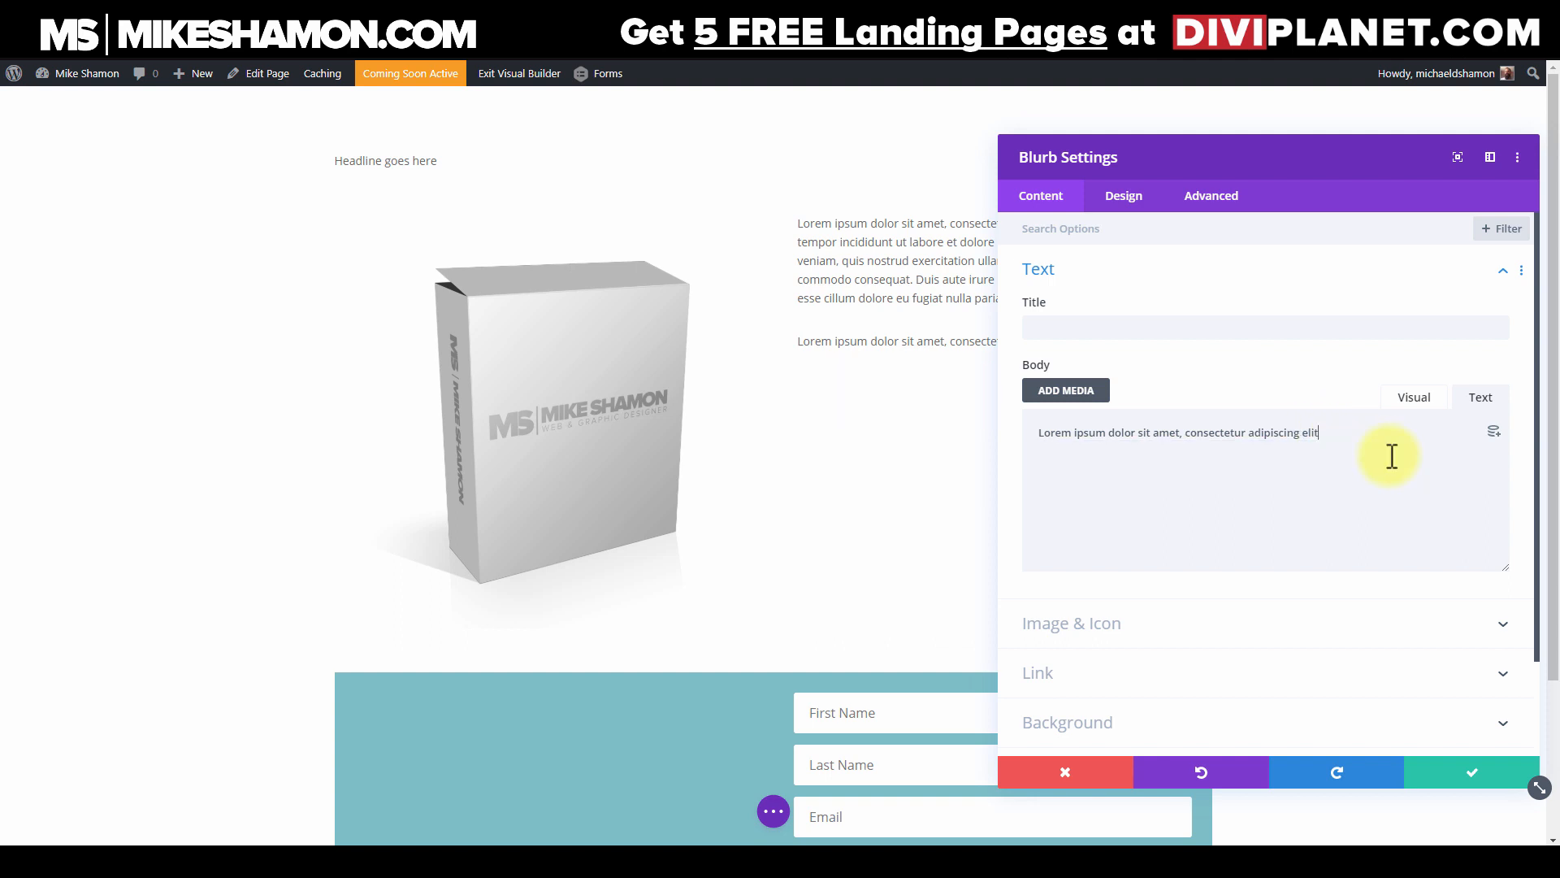
click(1471, 781)
Step: Set the headline Text module's text font to Francois One
mouse_move(411, 167)
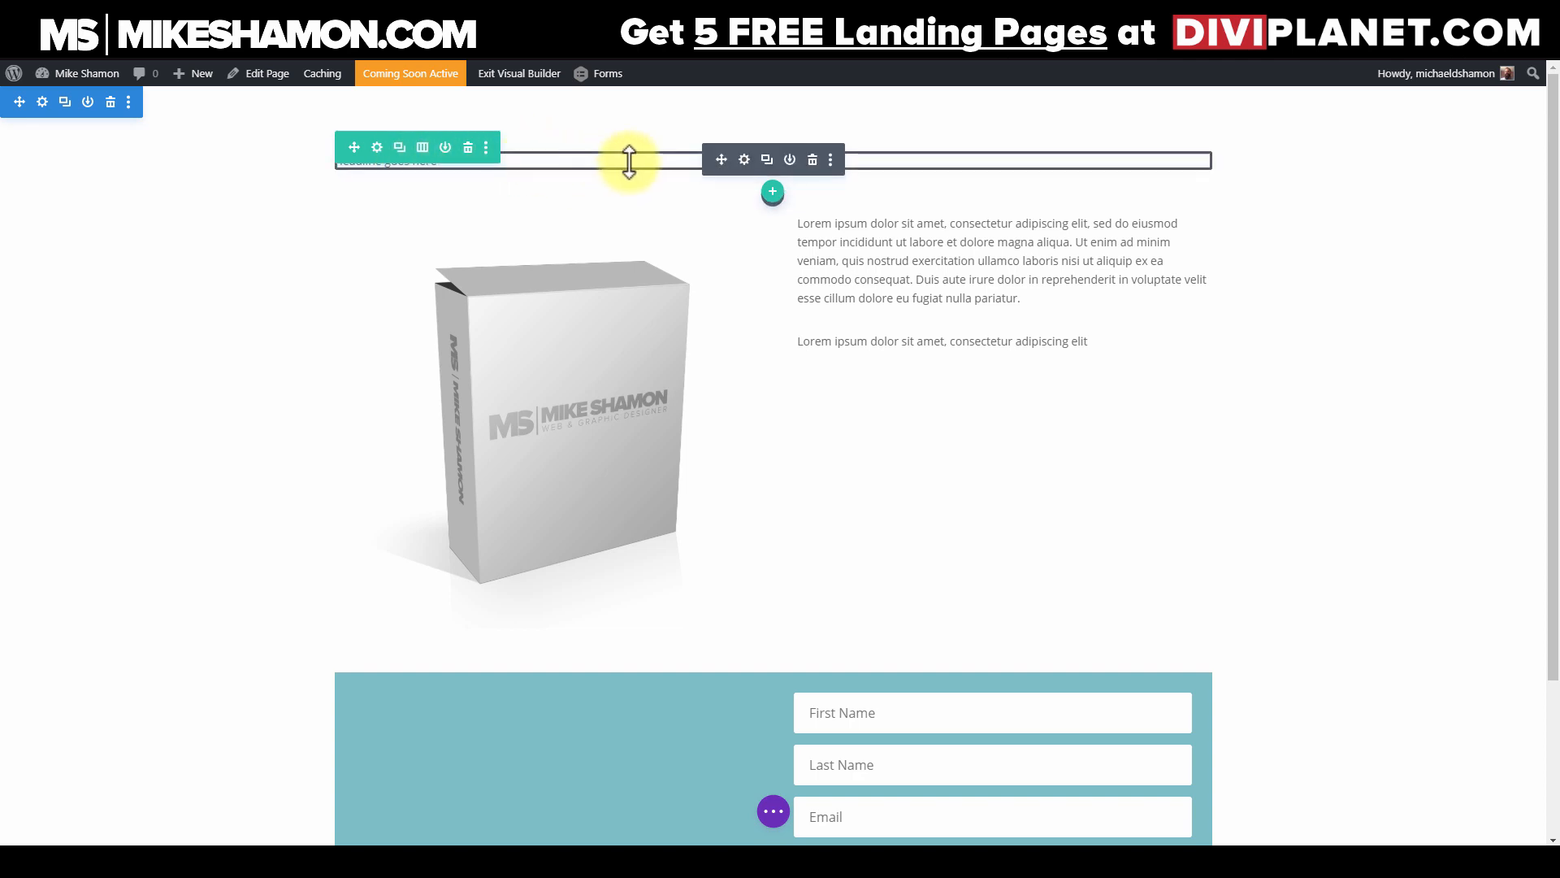
click(744, 160)
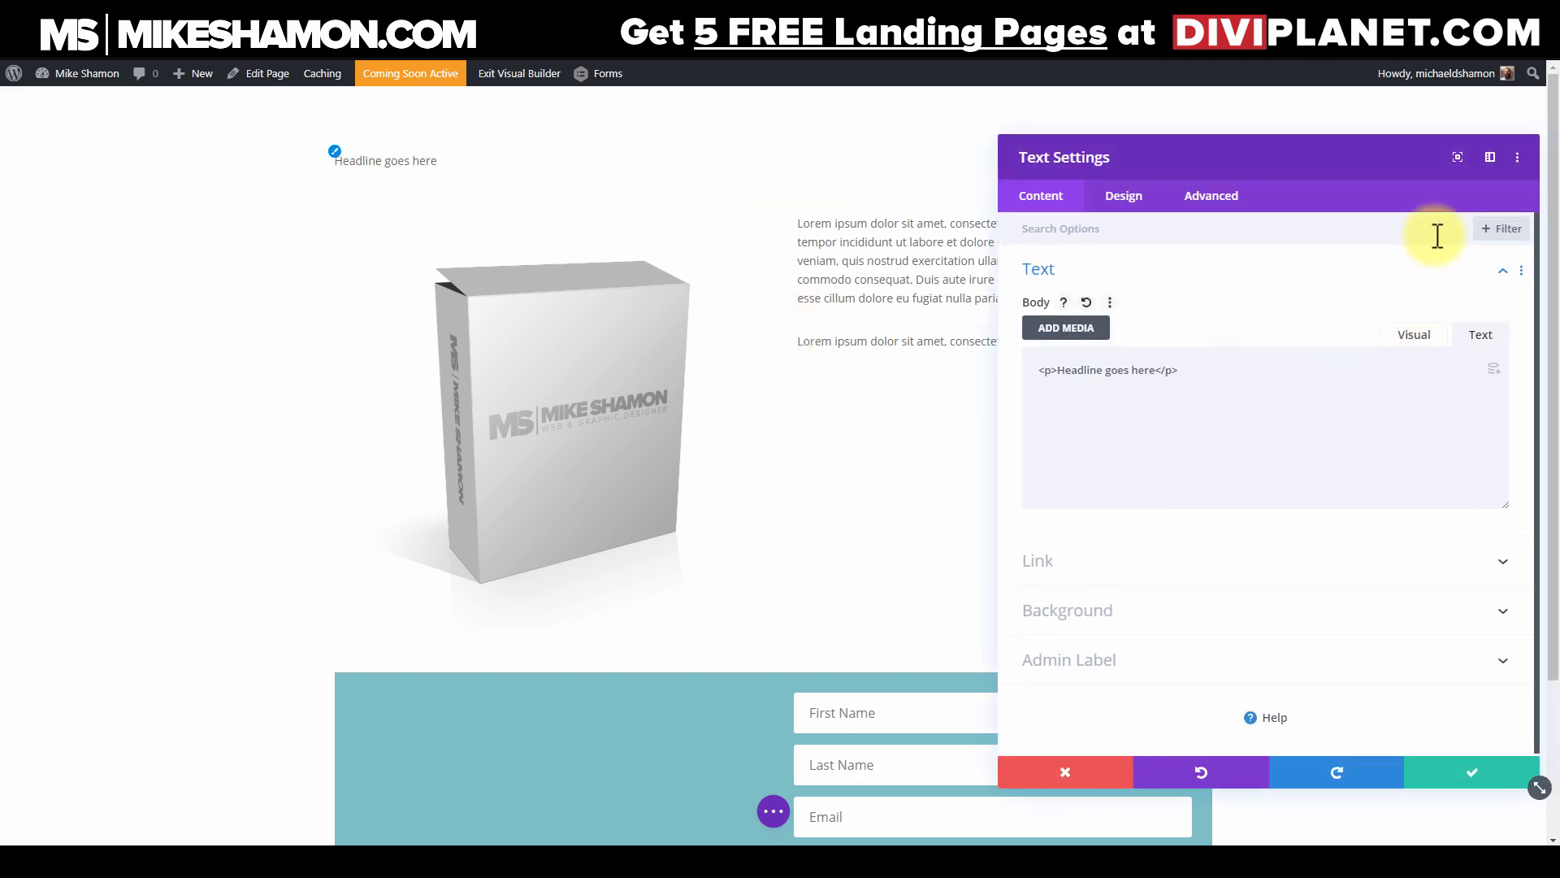
click(1129, 201)
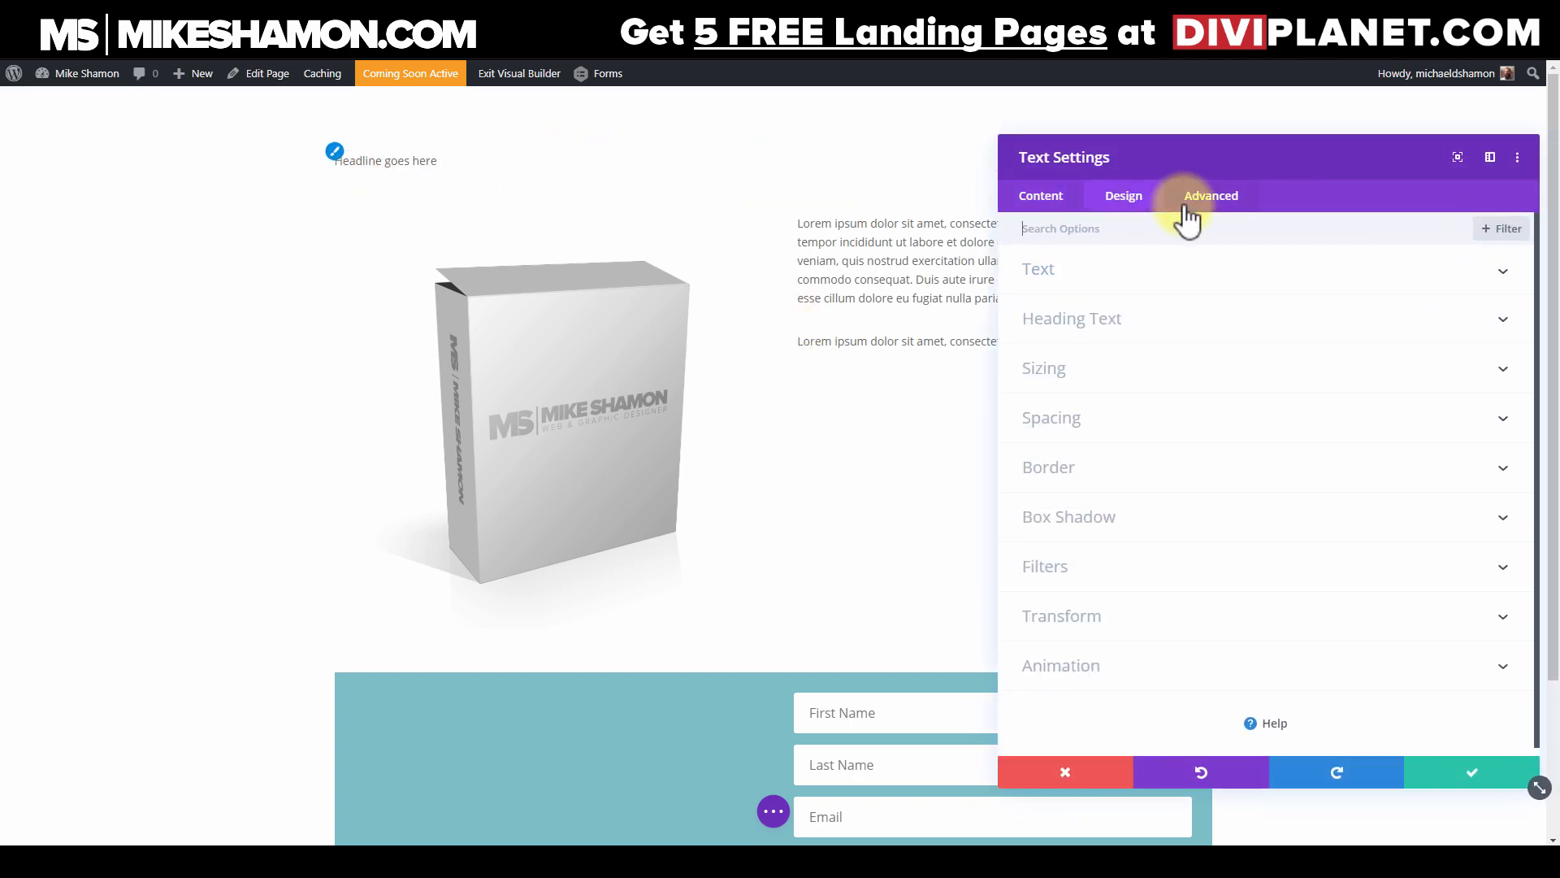
click(1091, 276)
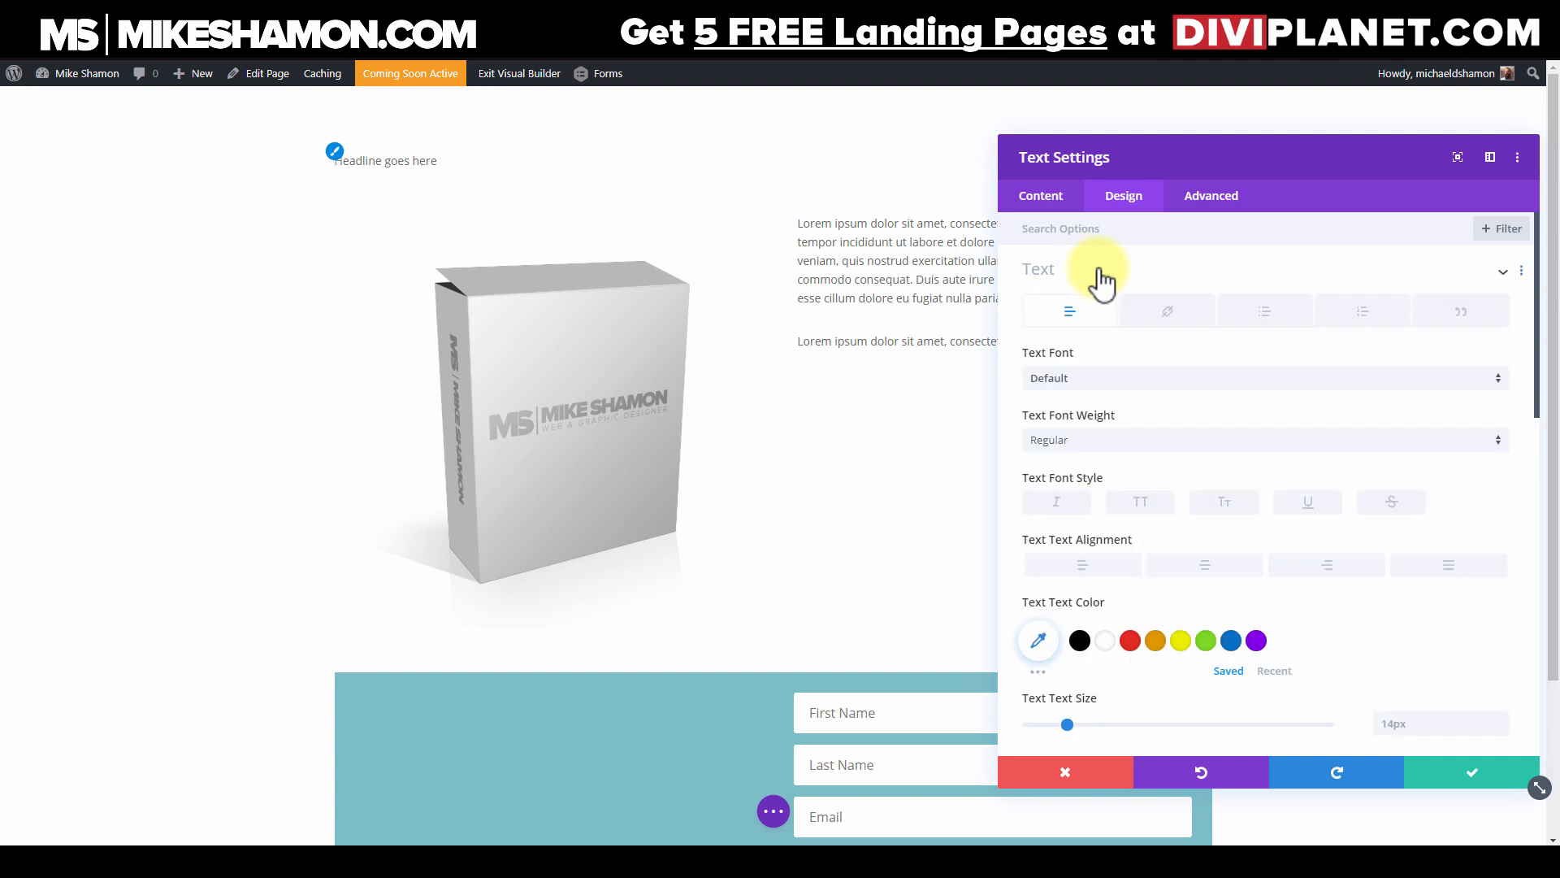
click(1134, 380)
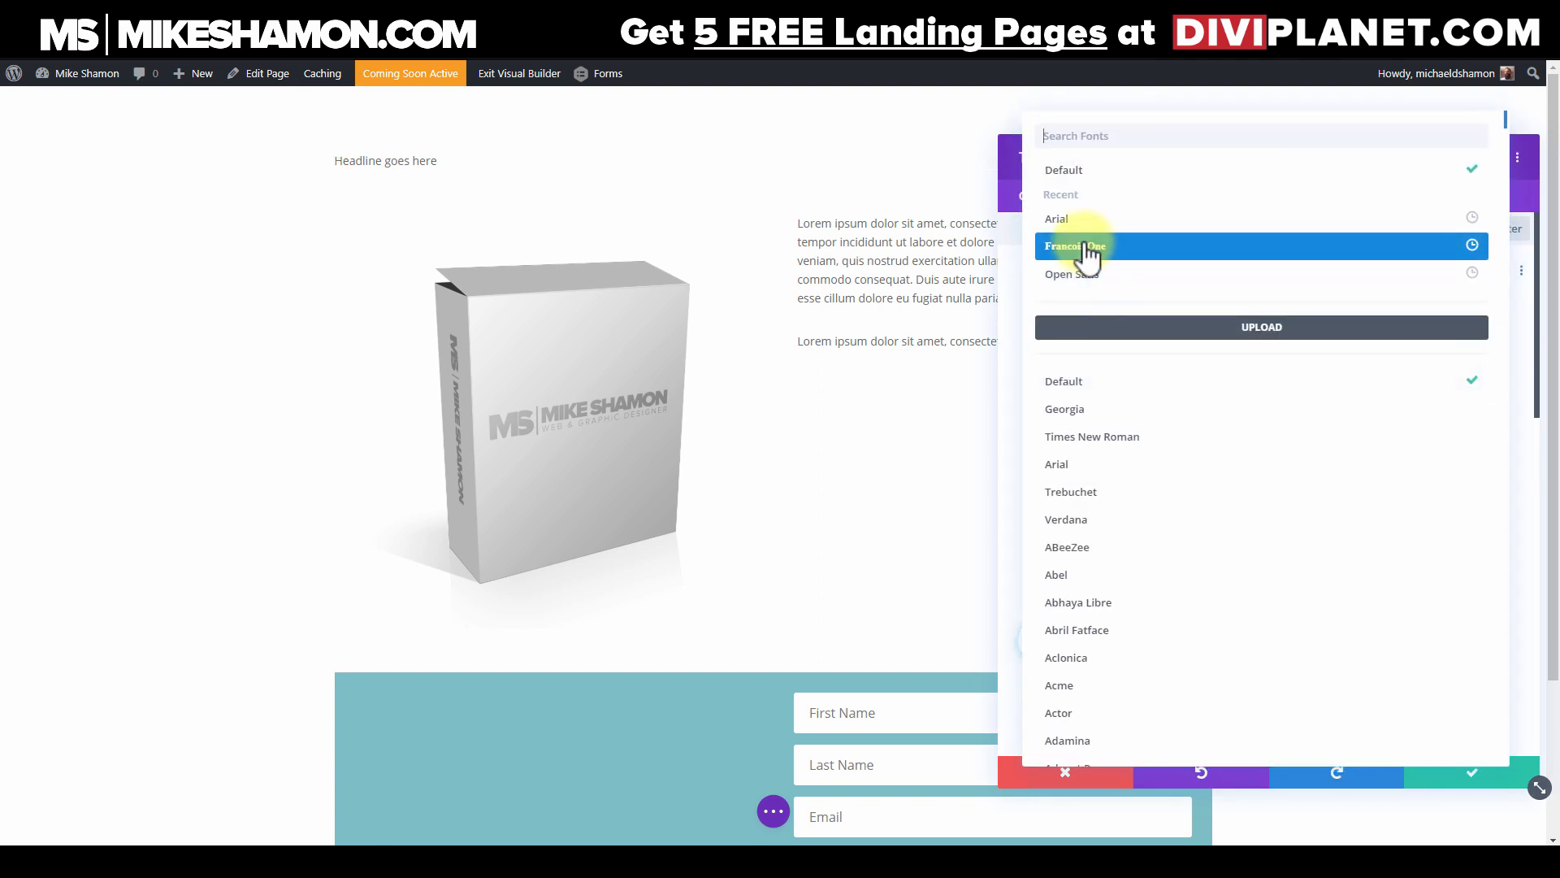
click(1088, 252)
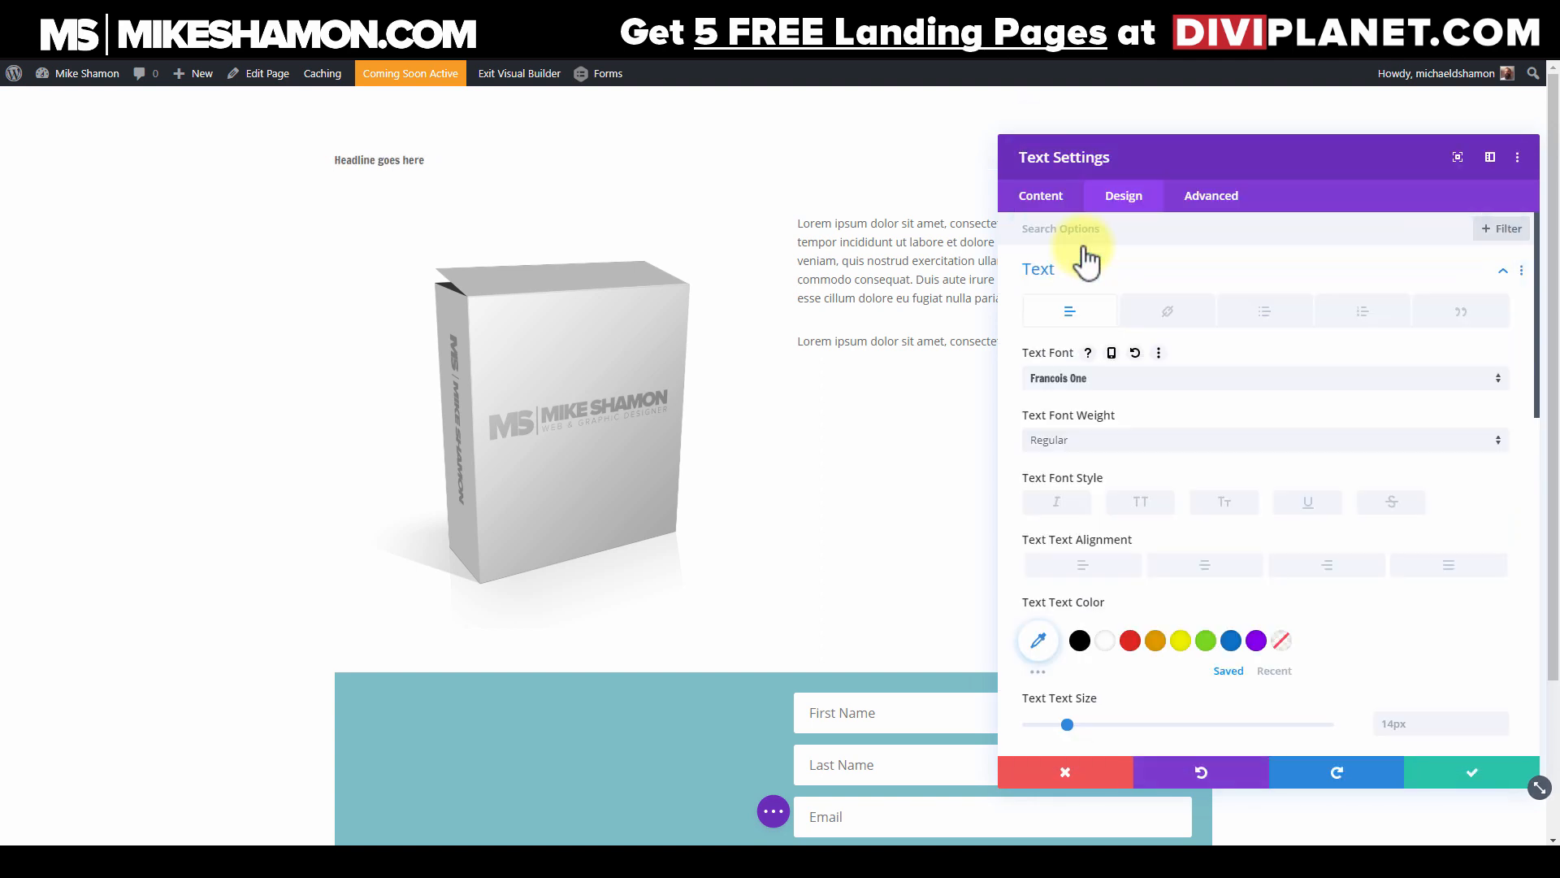
Step: Try the Bold font weight on the headline text and set it back to Regular
click(1121, 452)
click(1094, 486)
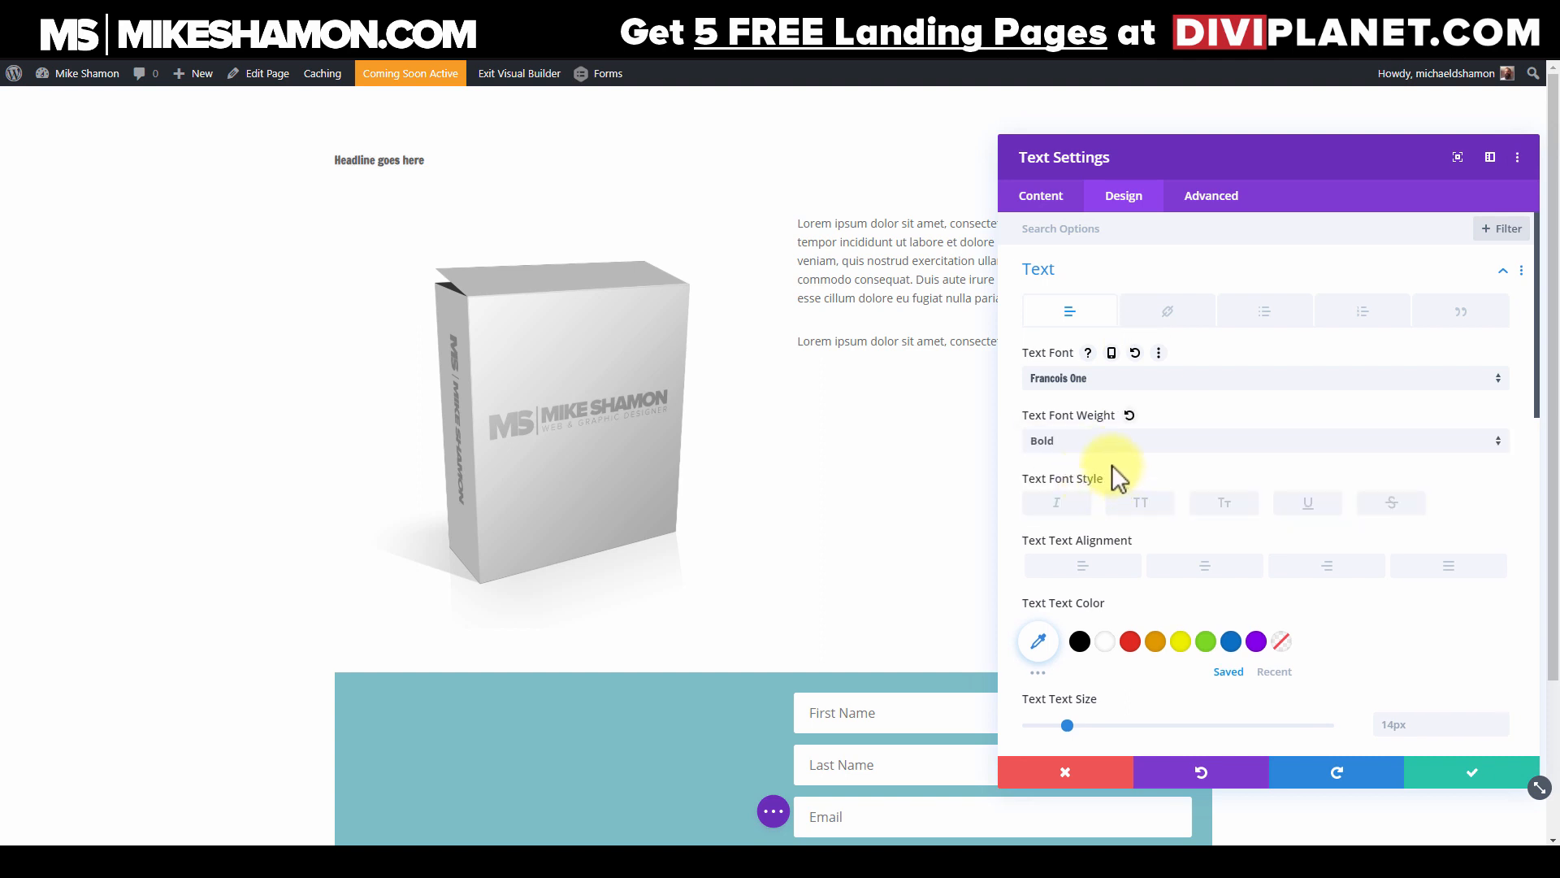
click(1079, 452)
click(1074, 459)
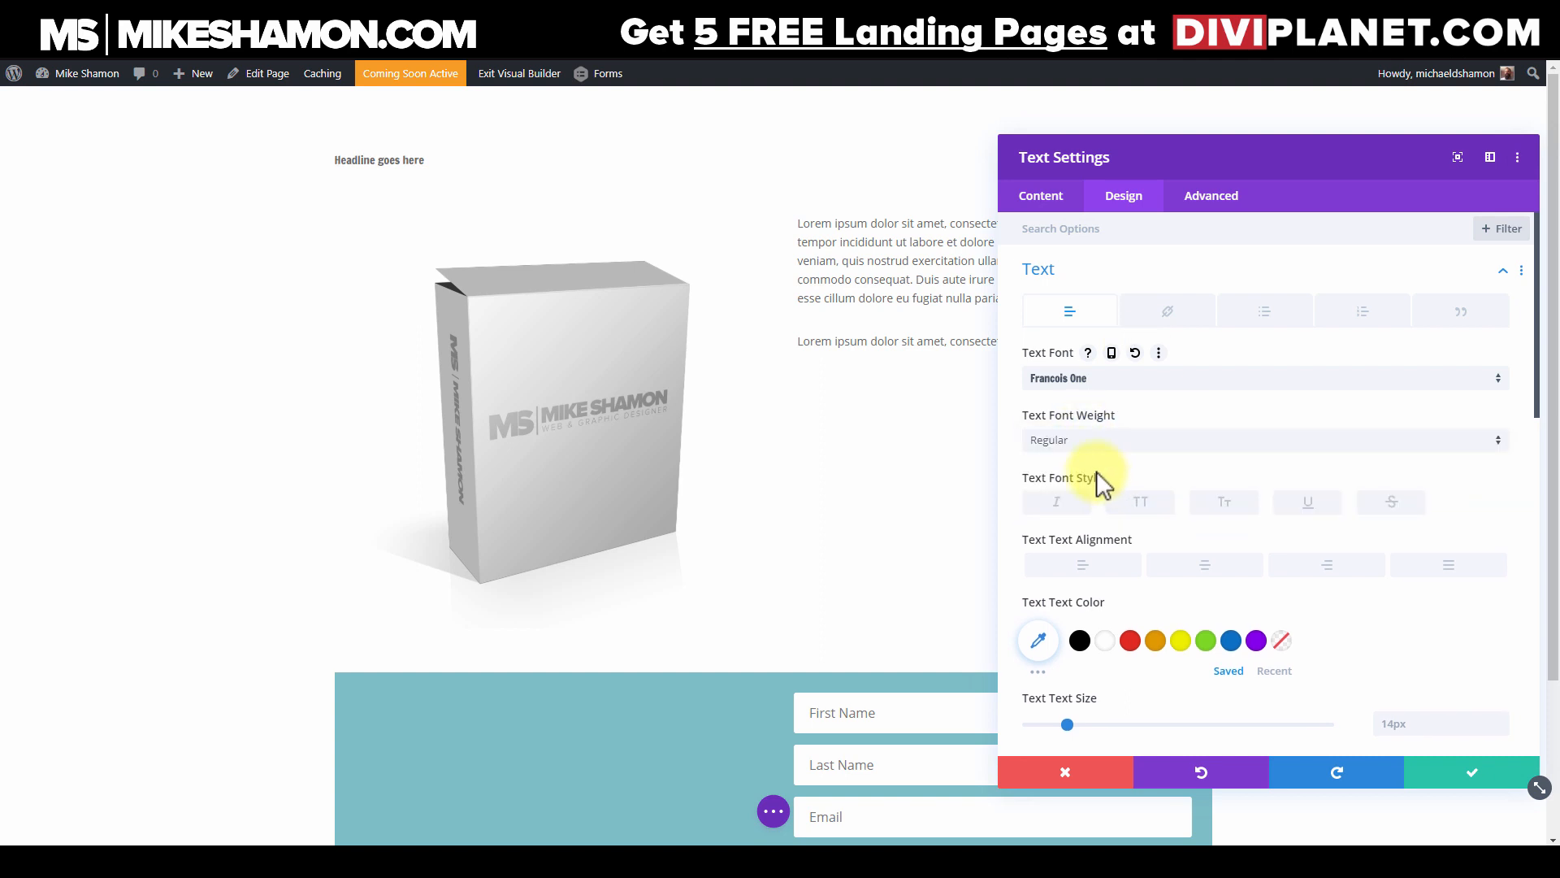
Step: Enlarge the headline's text size to 46px
scroll(1095, 472, down, 1)
scroll(1096, 476, down, 2)
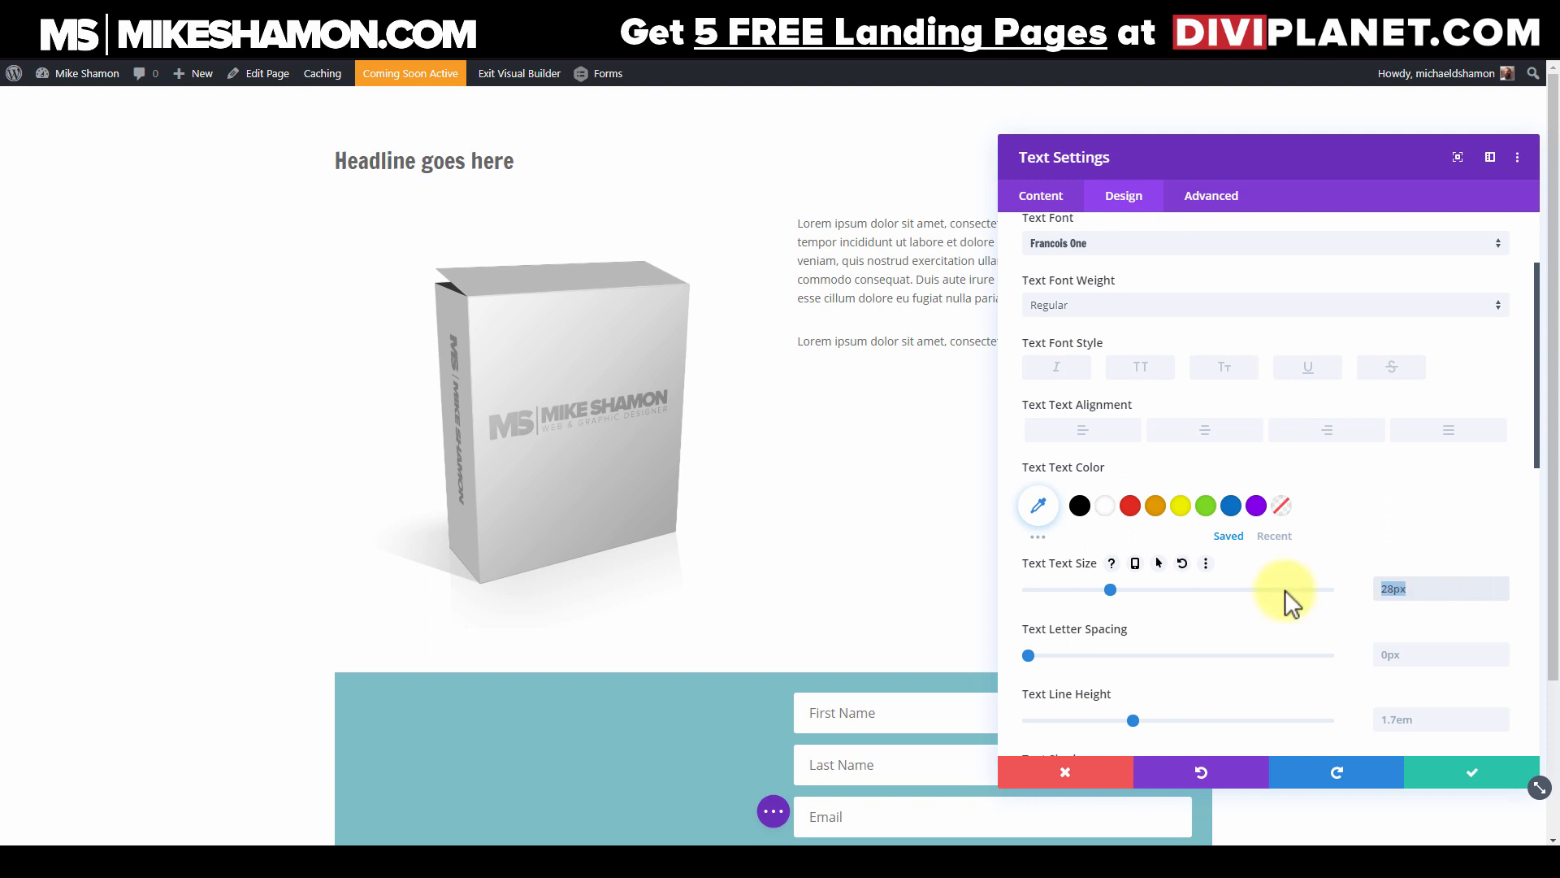
text(33)
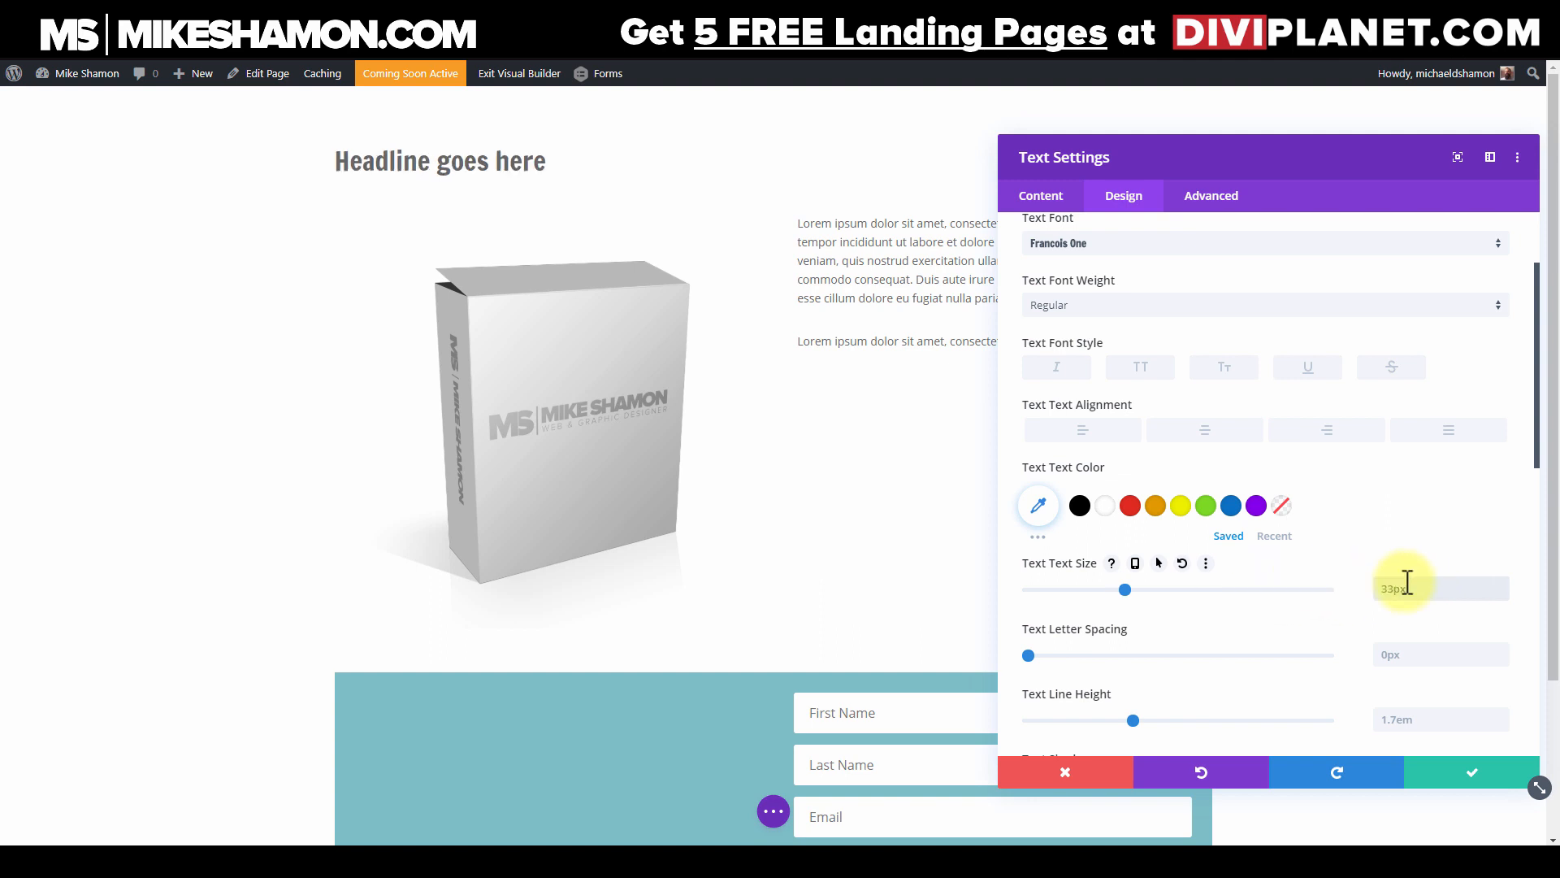
click(1407, 581)
text(48)
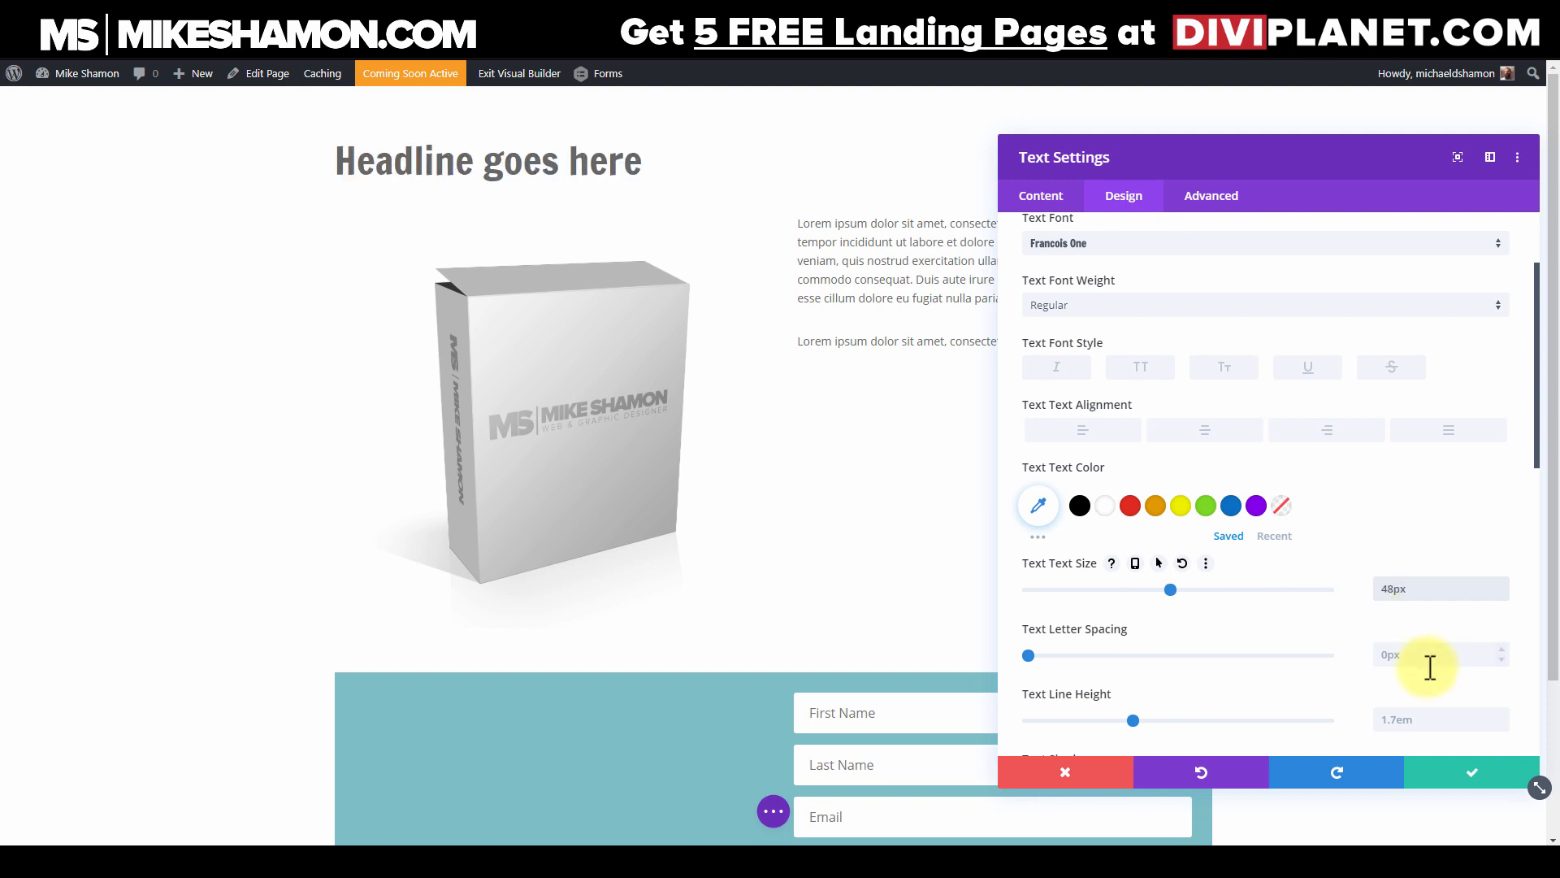
drag(1173, 593, 1164, 591)
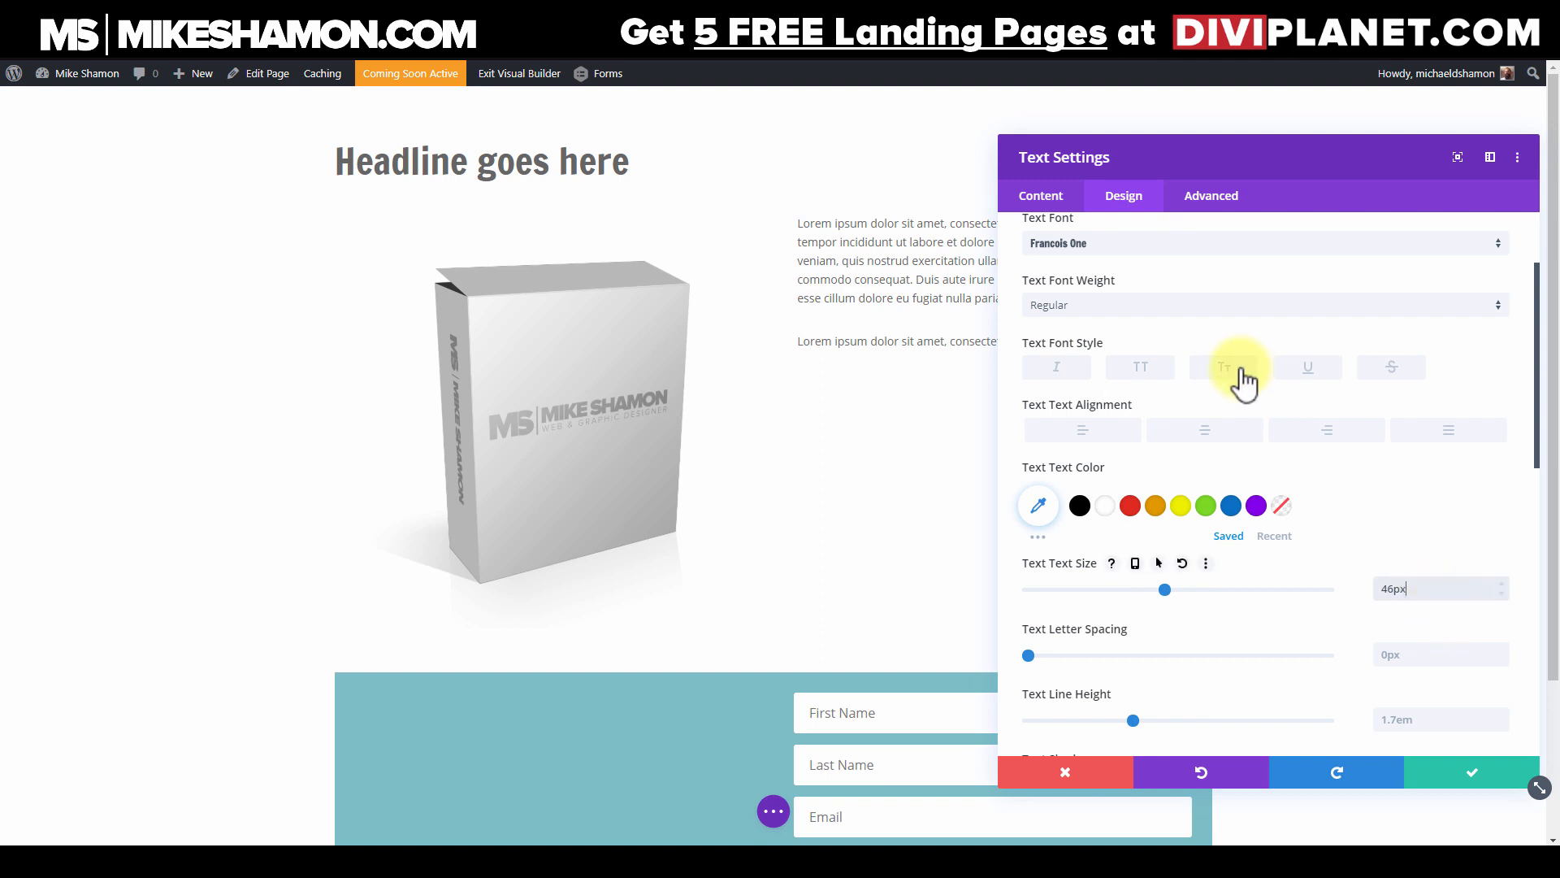
Step: Replace the headline's body with "Lorem ipsum dolor sit amet, consectetur adipiscing elit" and save the module
scroll(1243, 376, up, 4)
click(1124, 251)
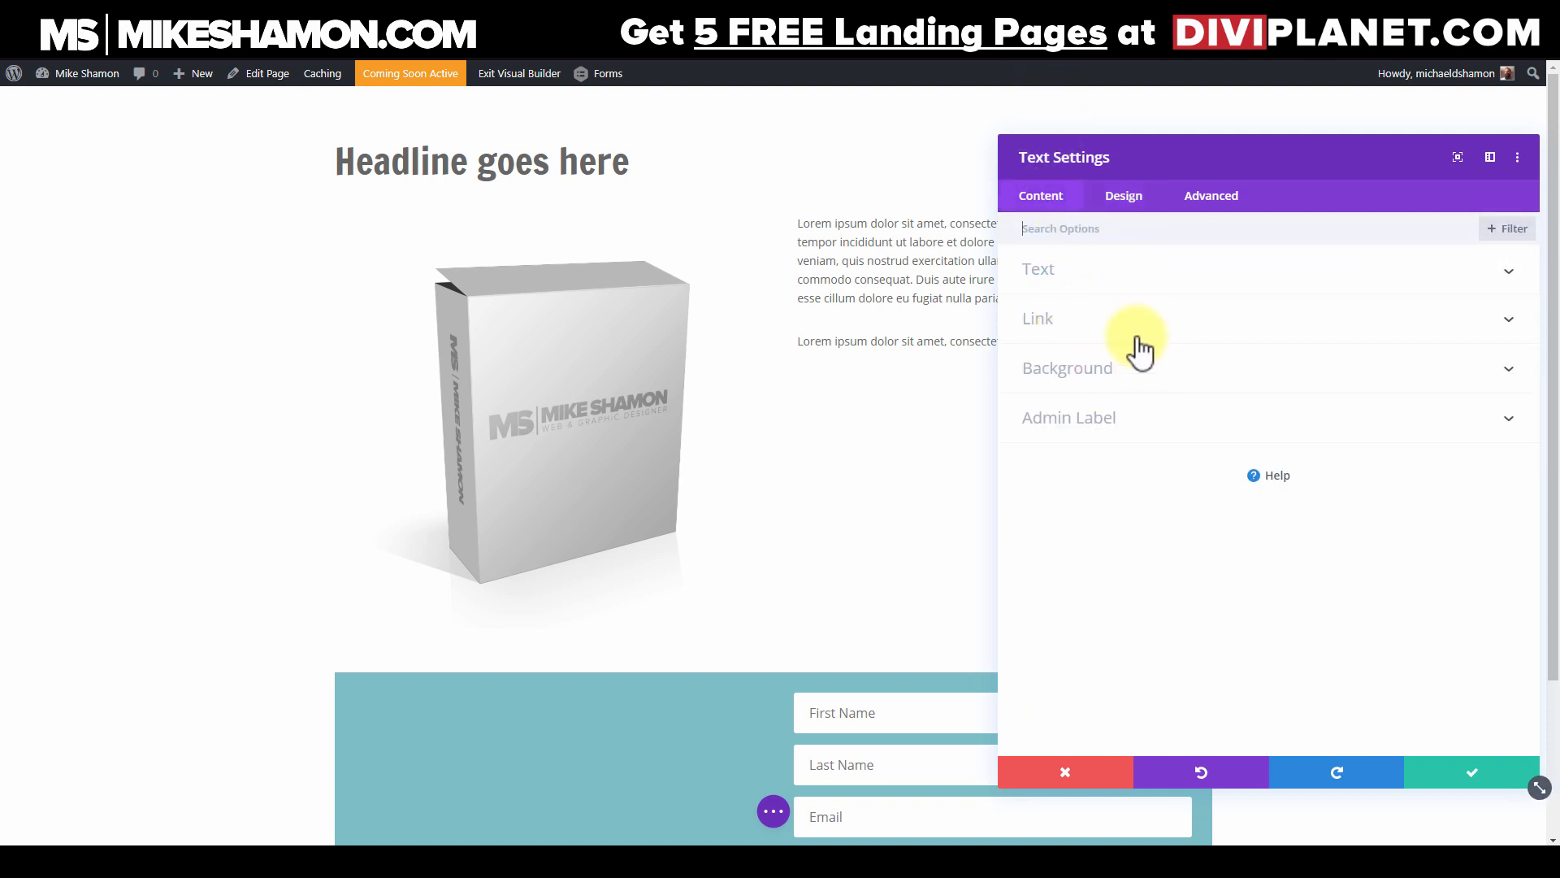
click(1097, 273)
triple_click(1227, 379)
text(Lorem ipsum dolor sit amet, consectetur adipiscing elit, sed do eiusmod tempor incididunt ut labore et dolore magna aliqua. Ut enim ad minim veniam, quis nostrud exercitation ullamco laboris nisi ut aliquip ex ea commodo consequat. Duis aute irure dolor in reprehenderit in voluptate velit esse cillum dolore eu fugiat nulla pariatur.)
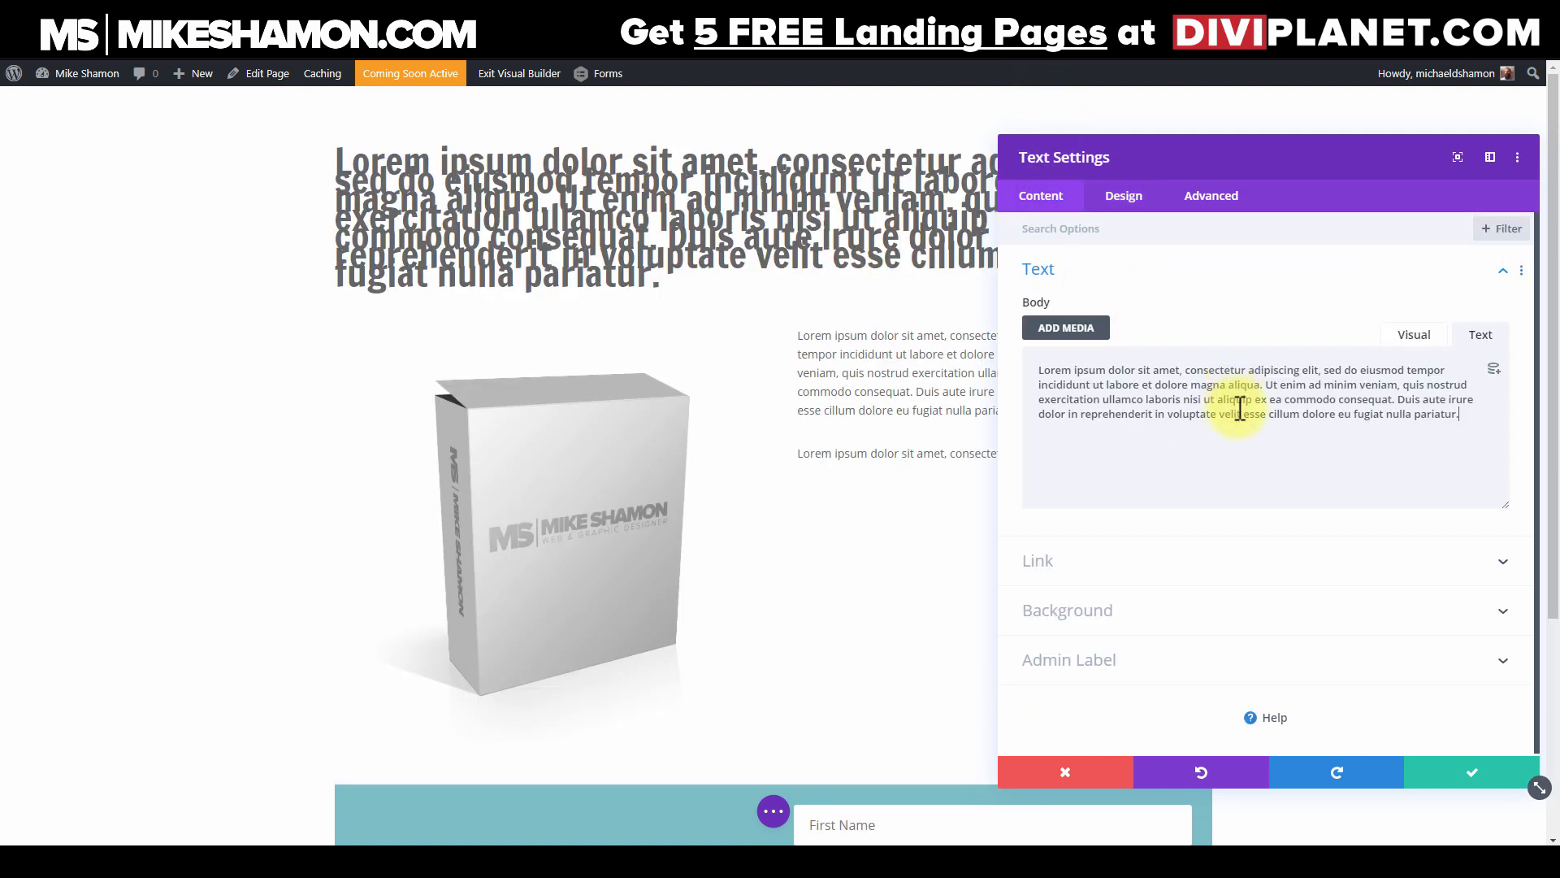
drag(1494, 413, 1319, 370)
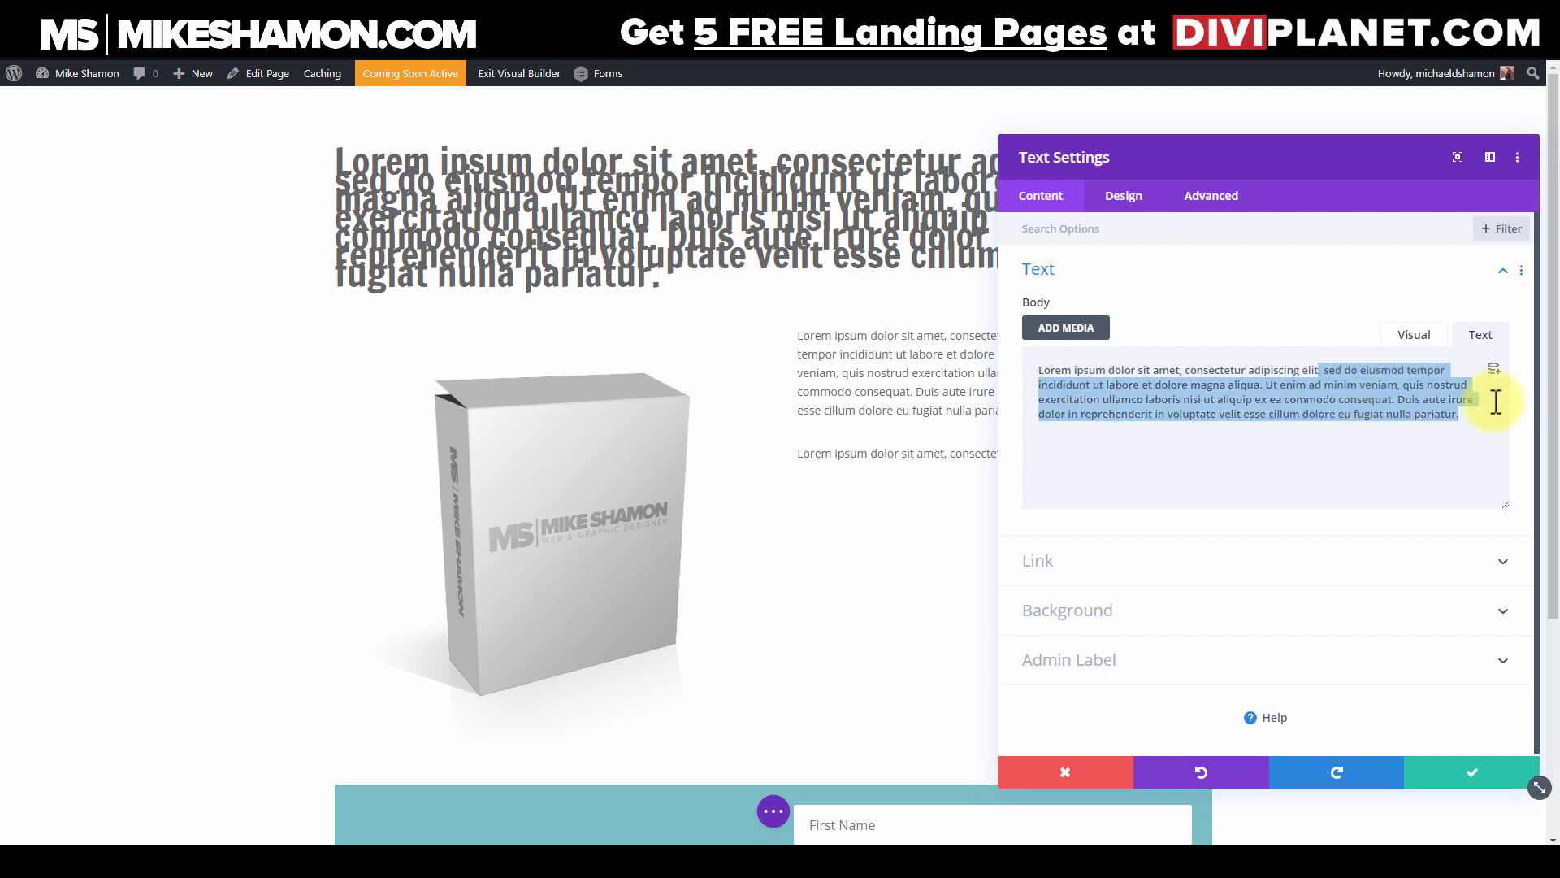
key(BackSpace)
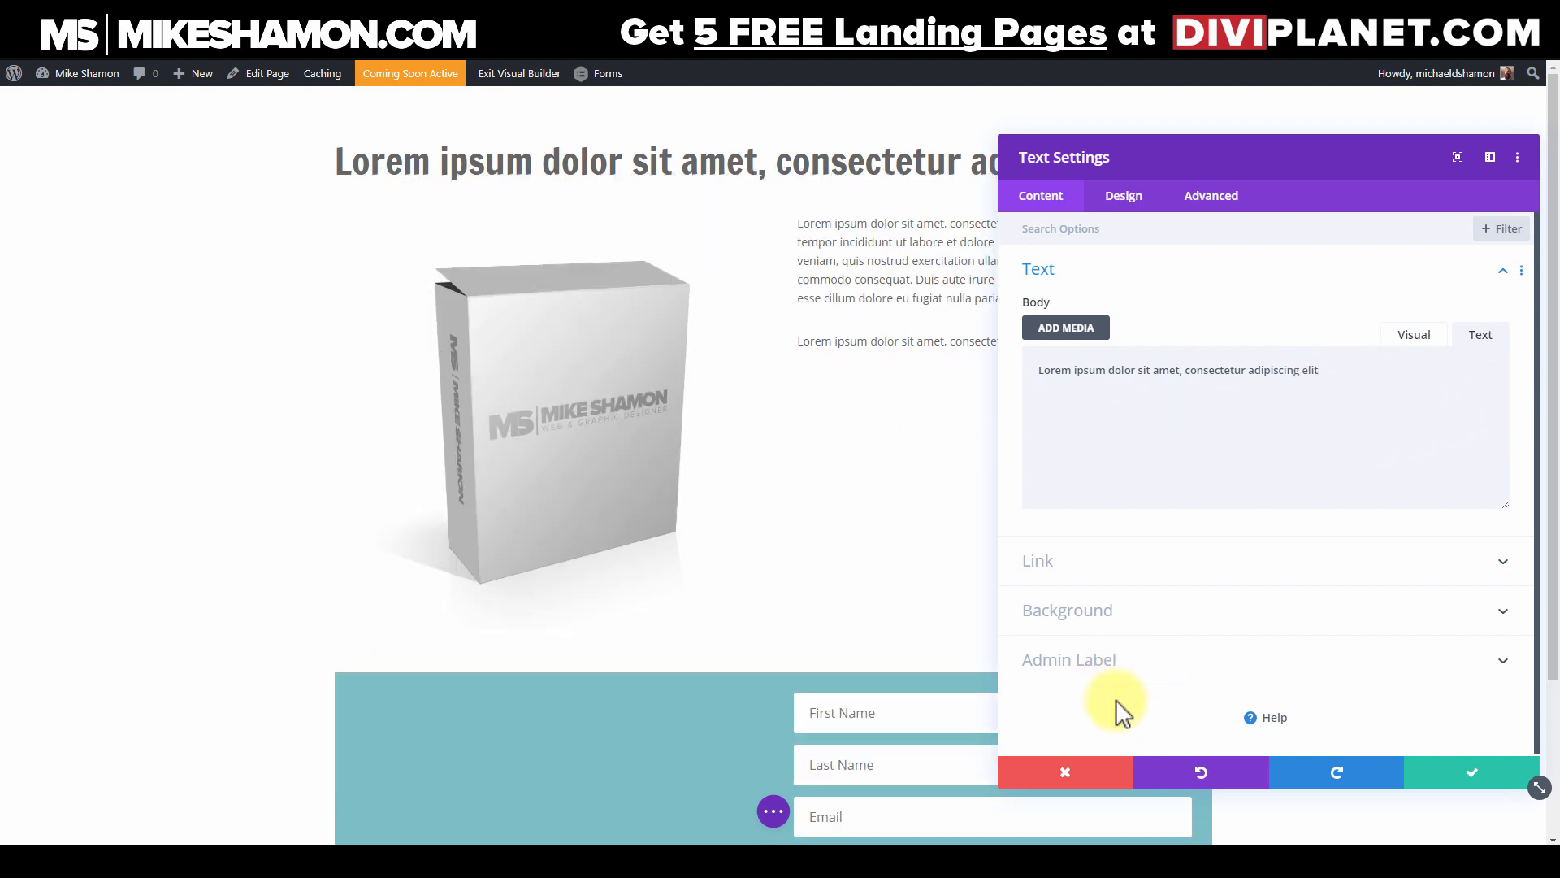
click(1451, 772)
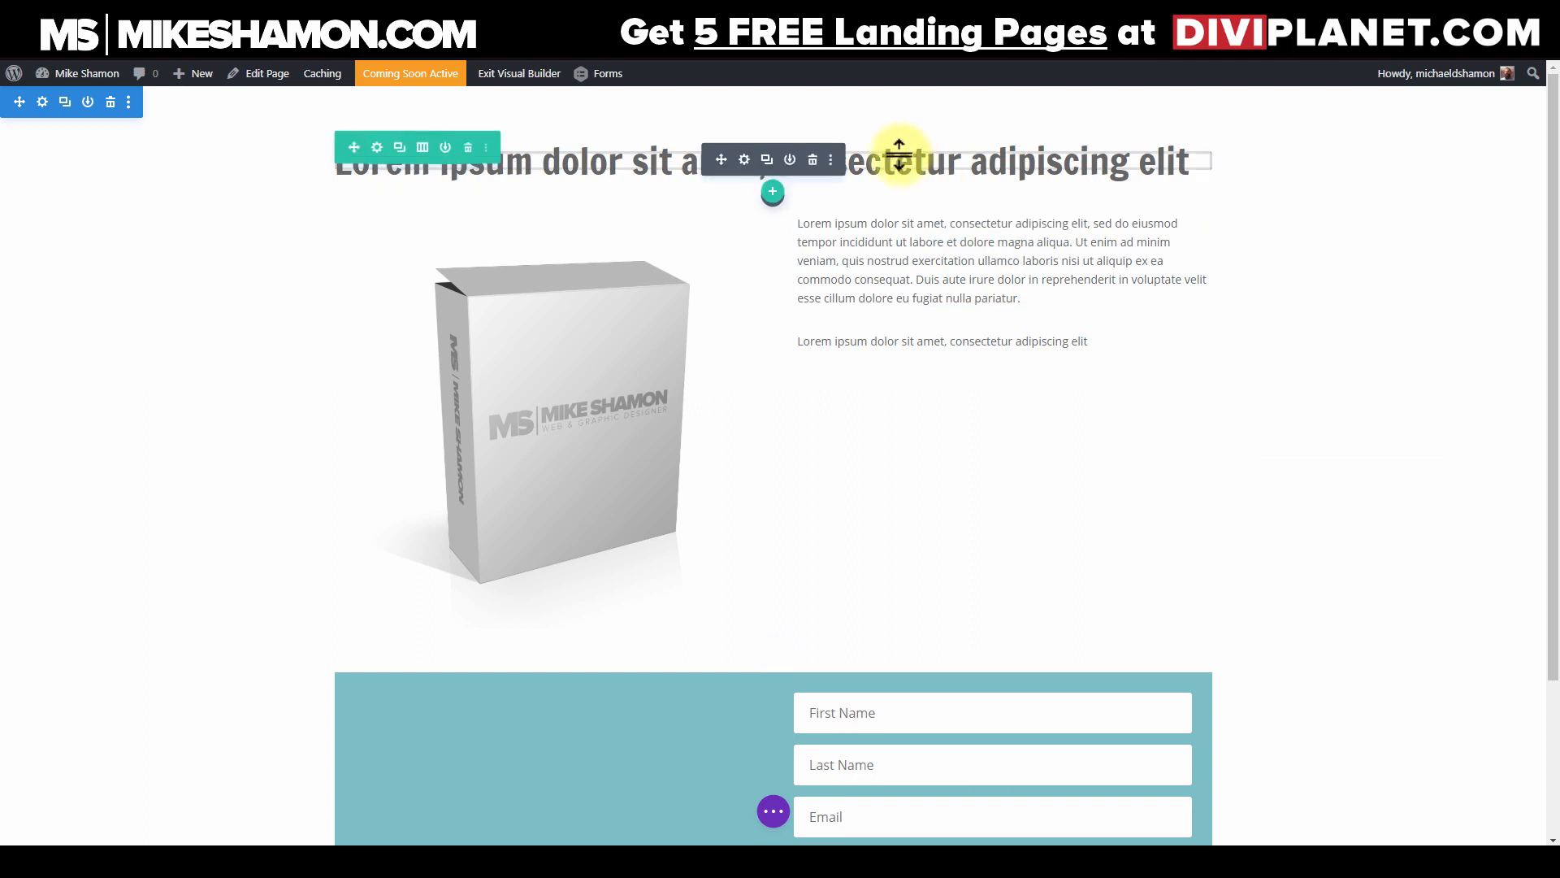
Step: Set the text font of the Text module beside the product image to Open Sans
click(976, 225)
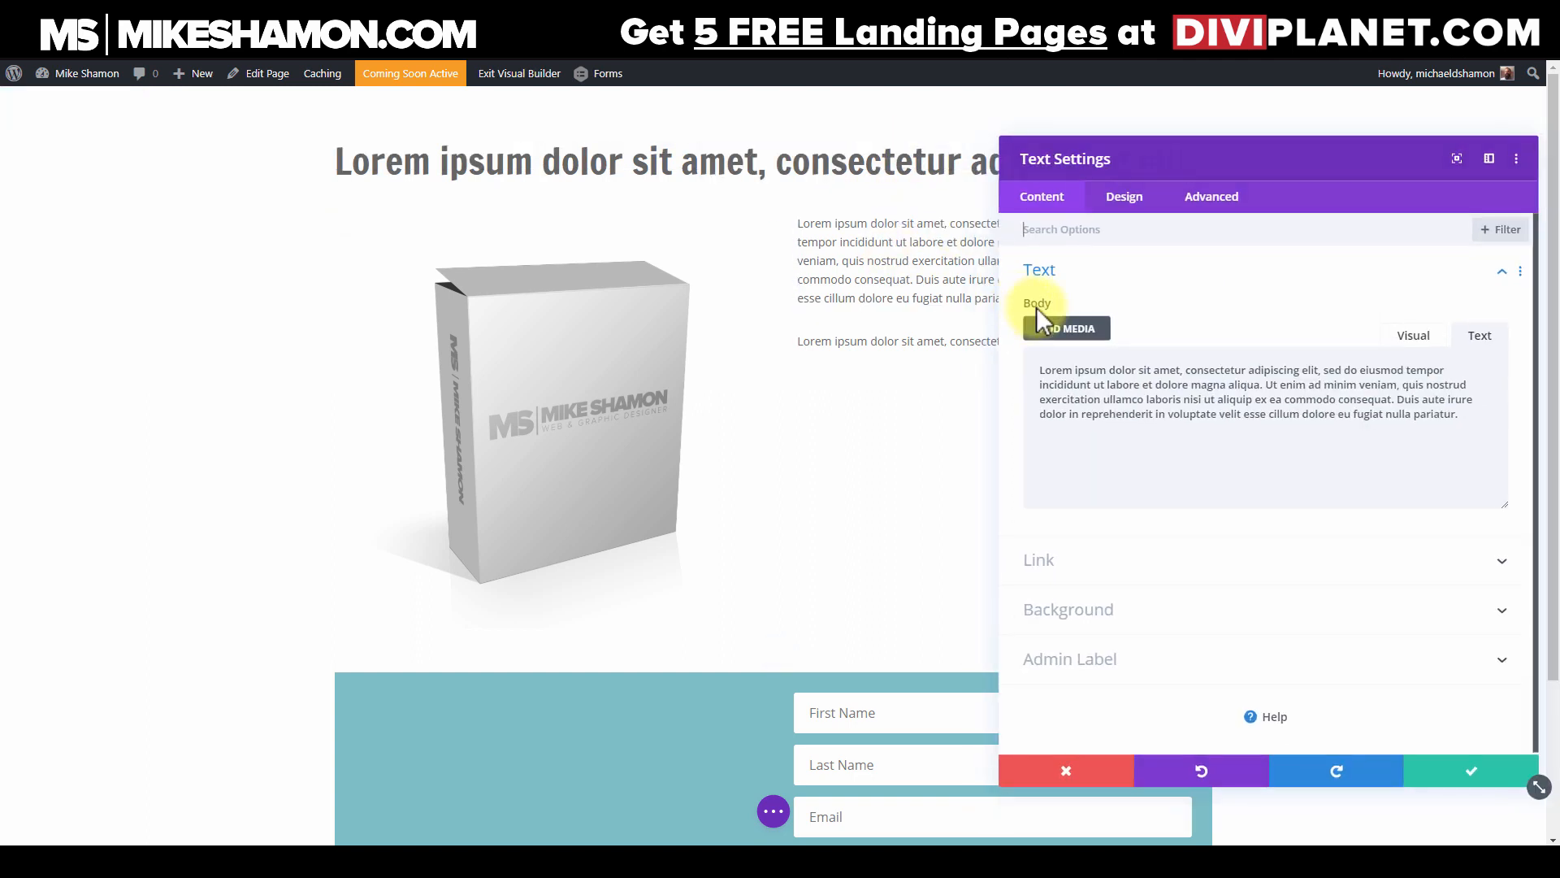
click(1125, 197)
click(1107, 271)
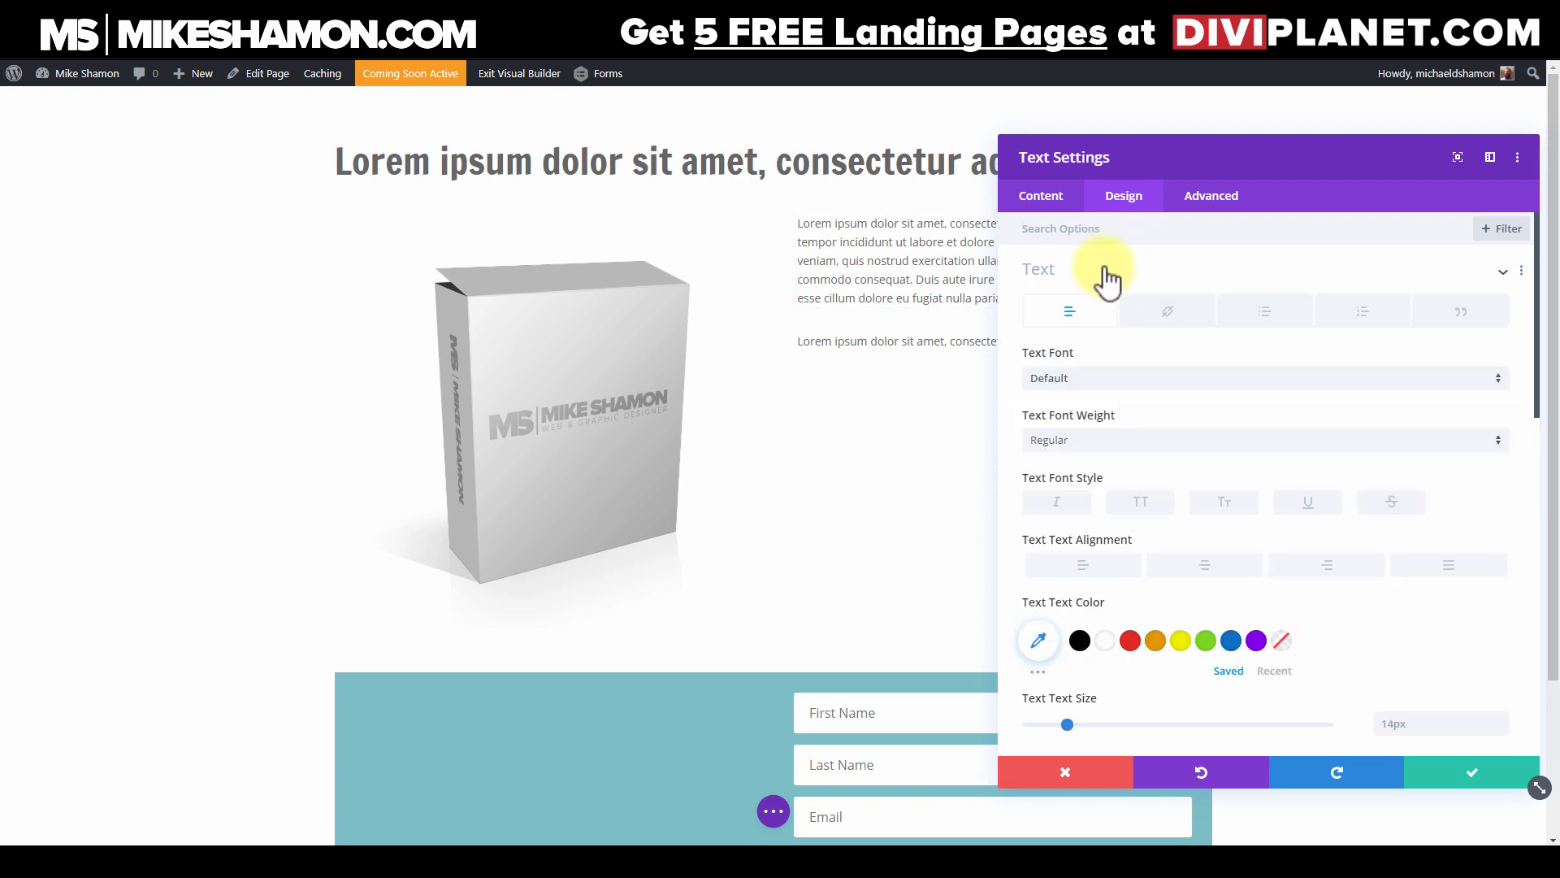
click(1146, 379)
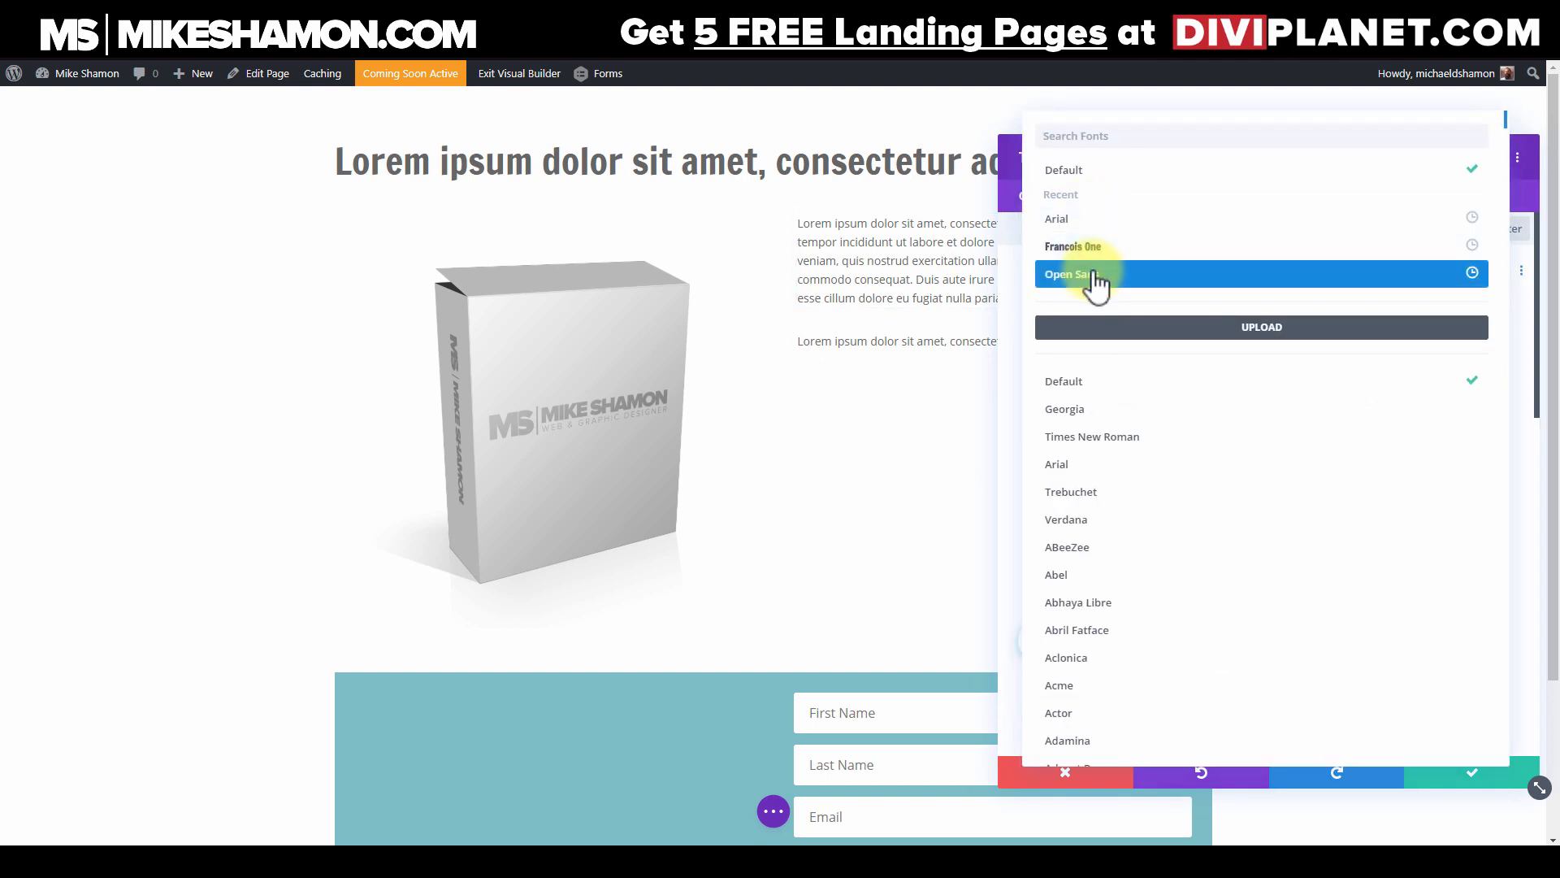
click(1095, 281)
Step: Give the paragraph beside the product image a text size of 18px and a line height of 1.8em, and save the module
scroll(1086, 465, down, 2)
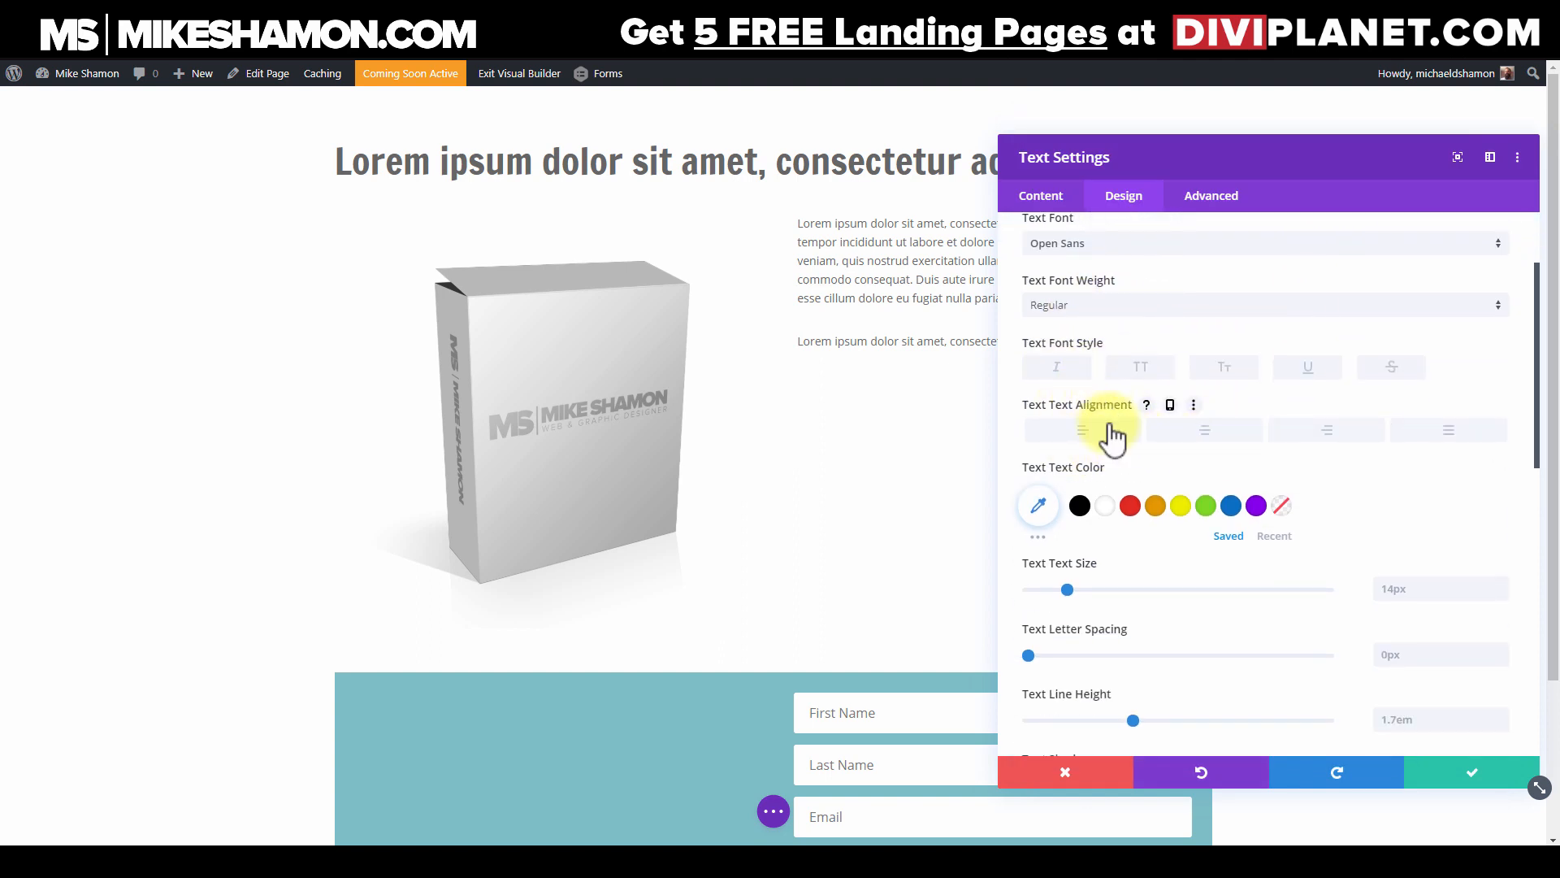
scroll(1109, 430, down, 2)
scroll(1128, 464, down, 2)
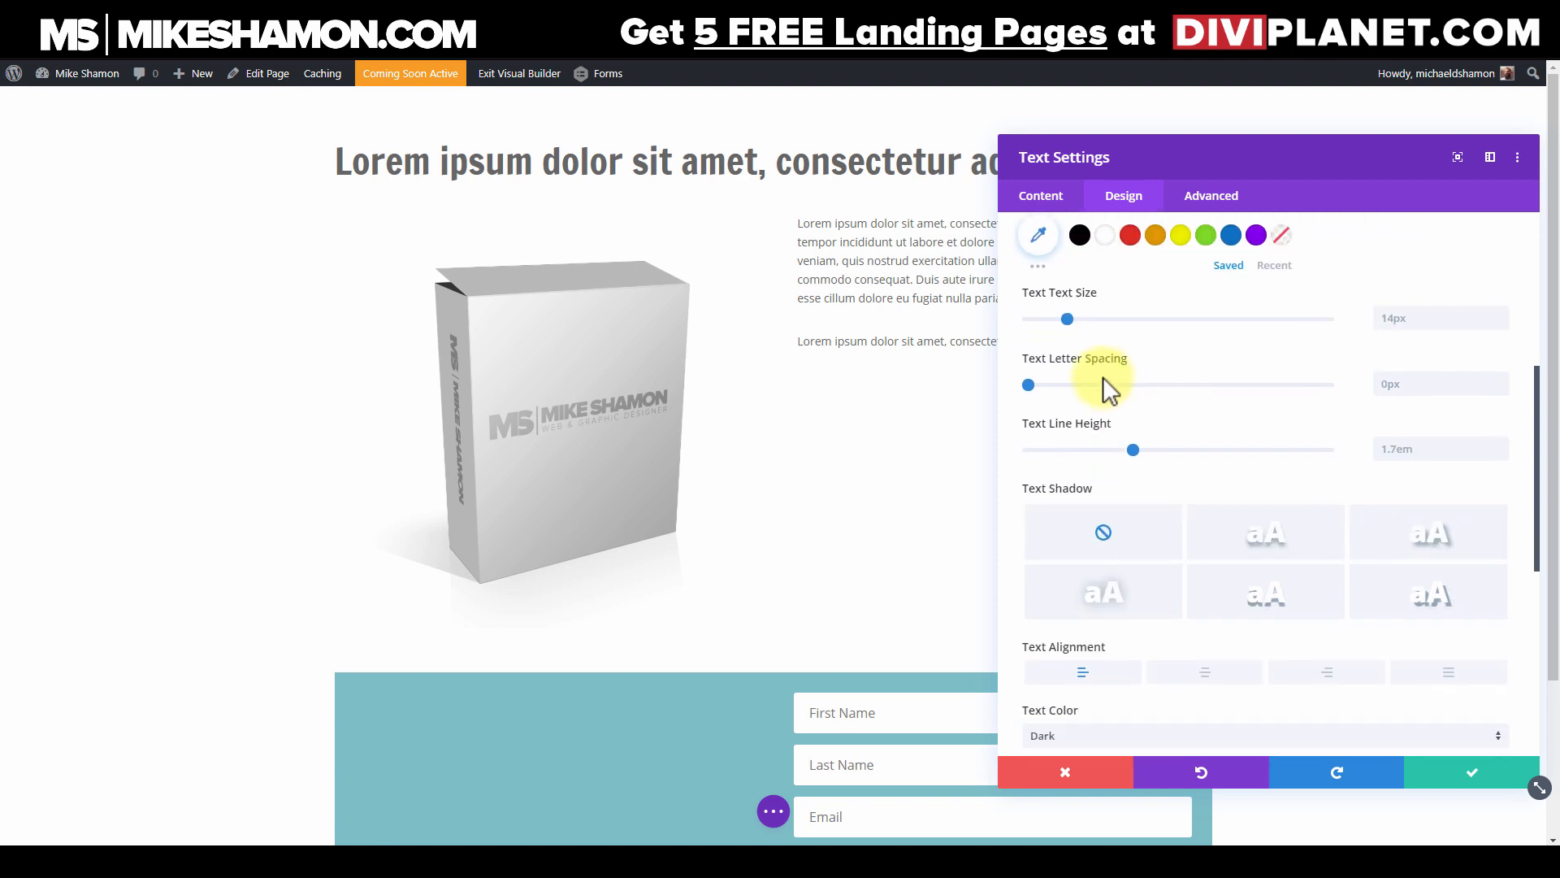
click(1422, 327)
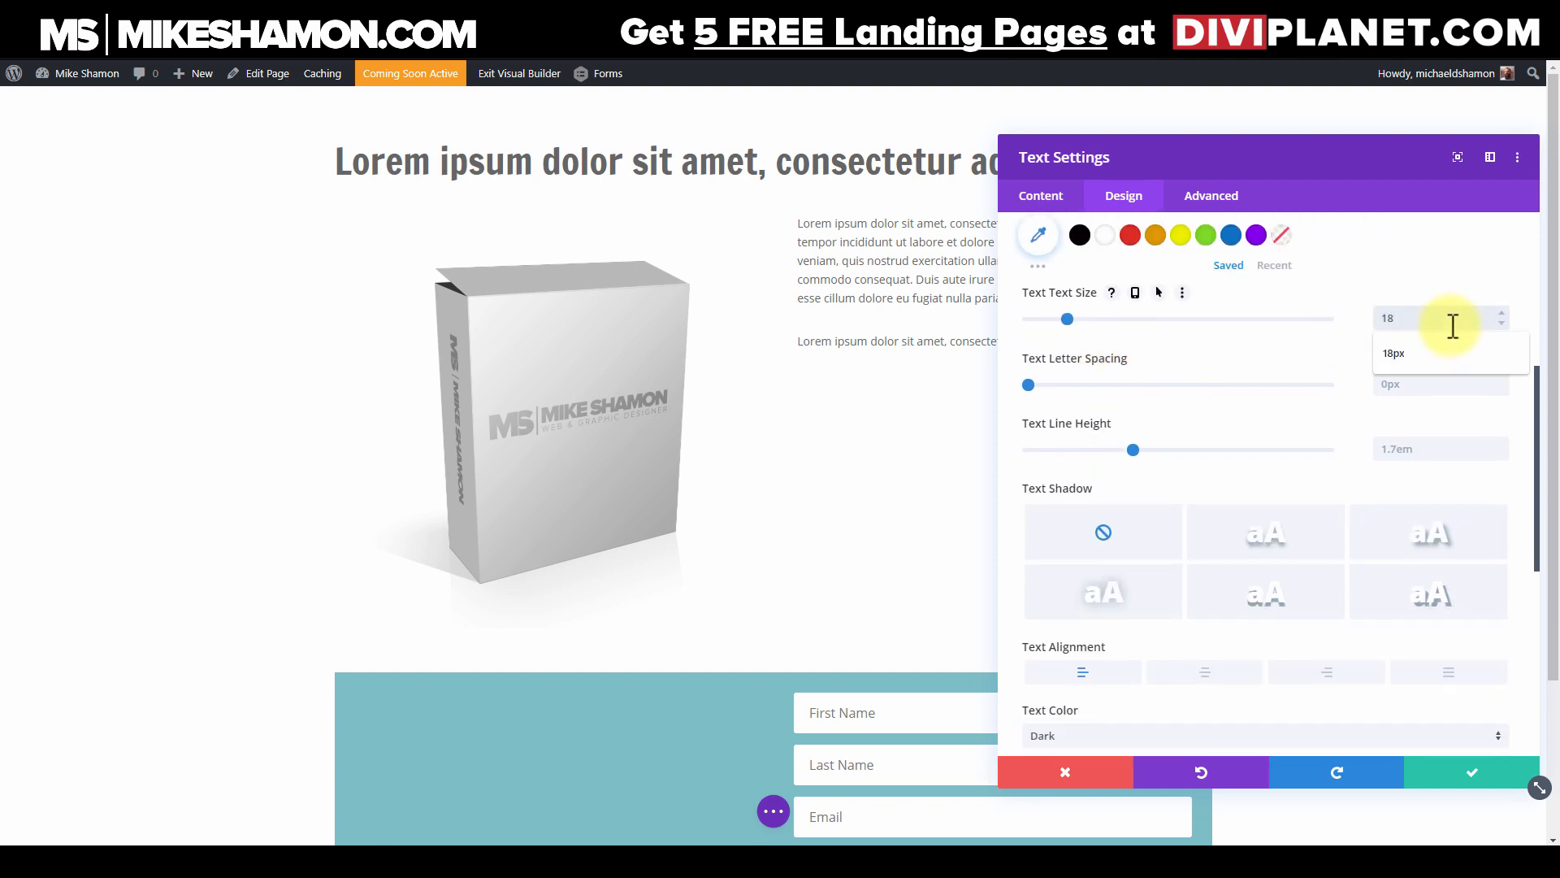
text(18)
click(1427, 351)
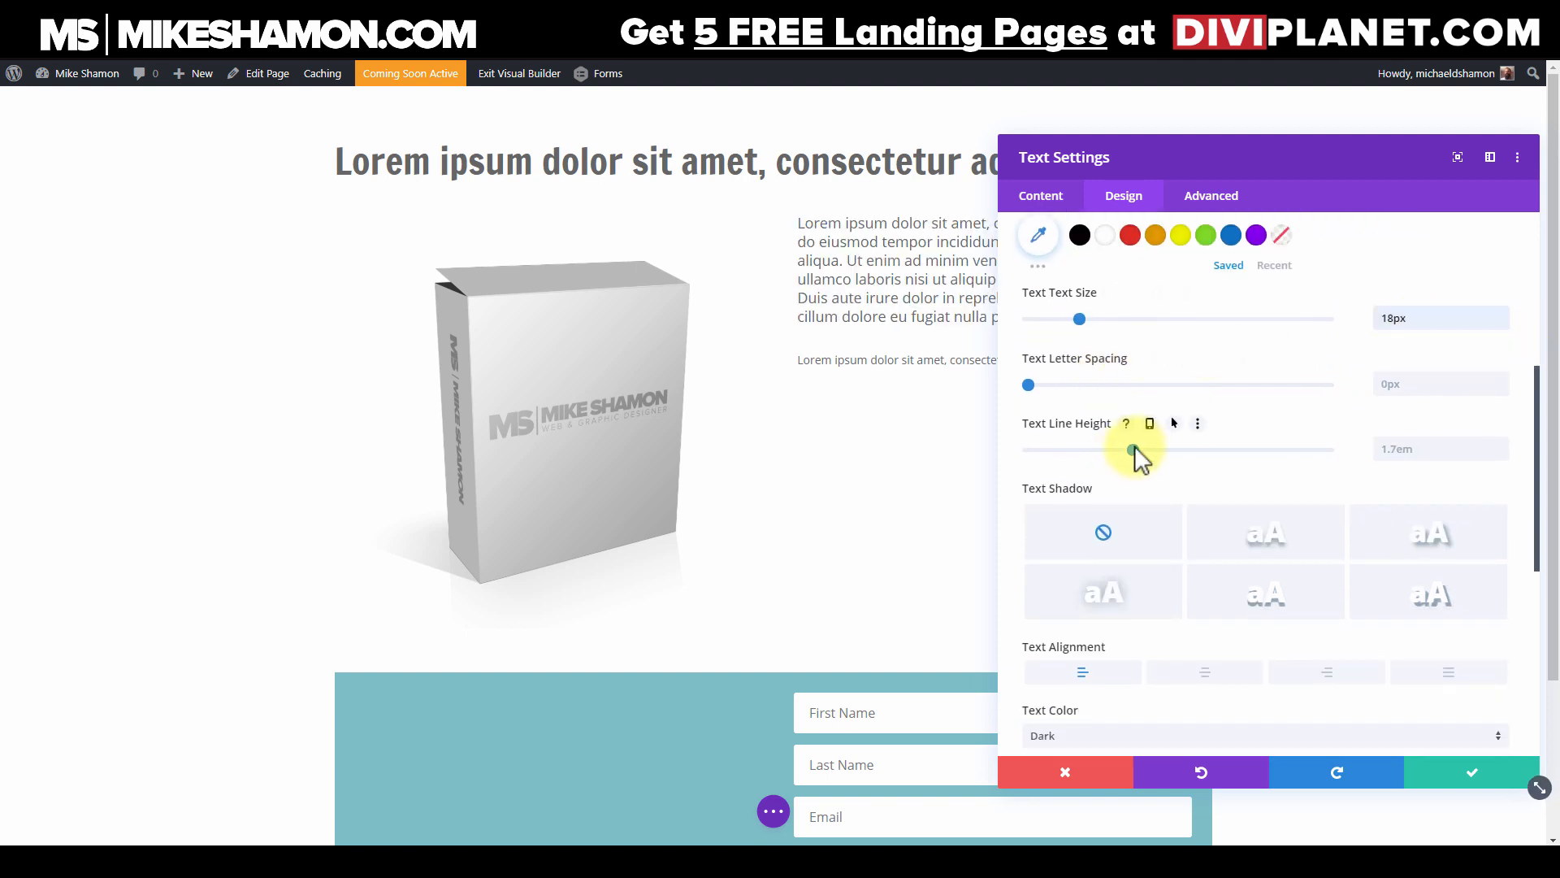
drag(1133, 445, 1146, 446)
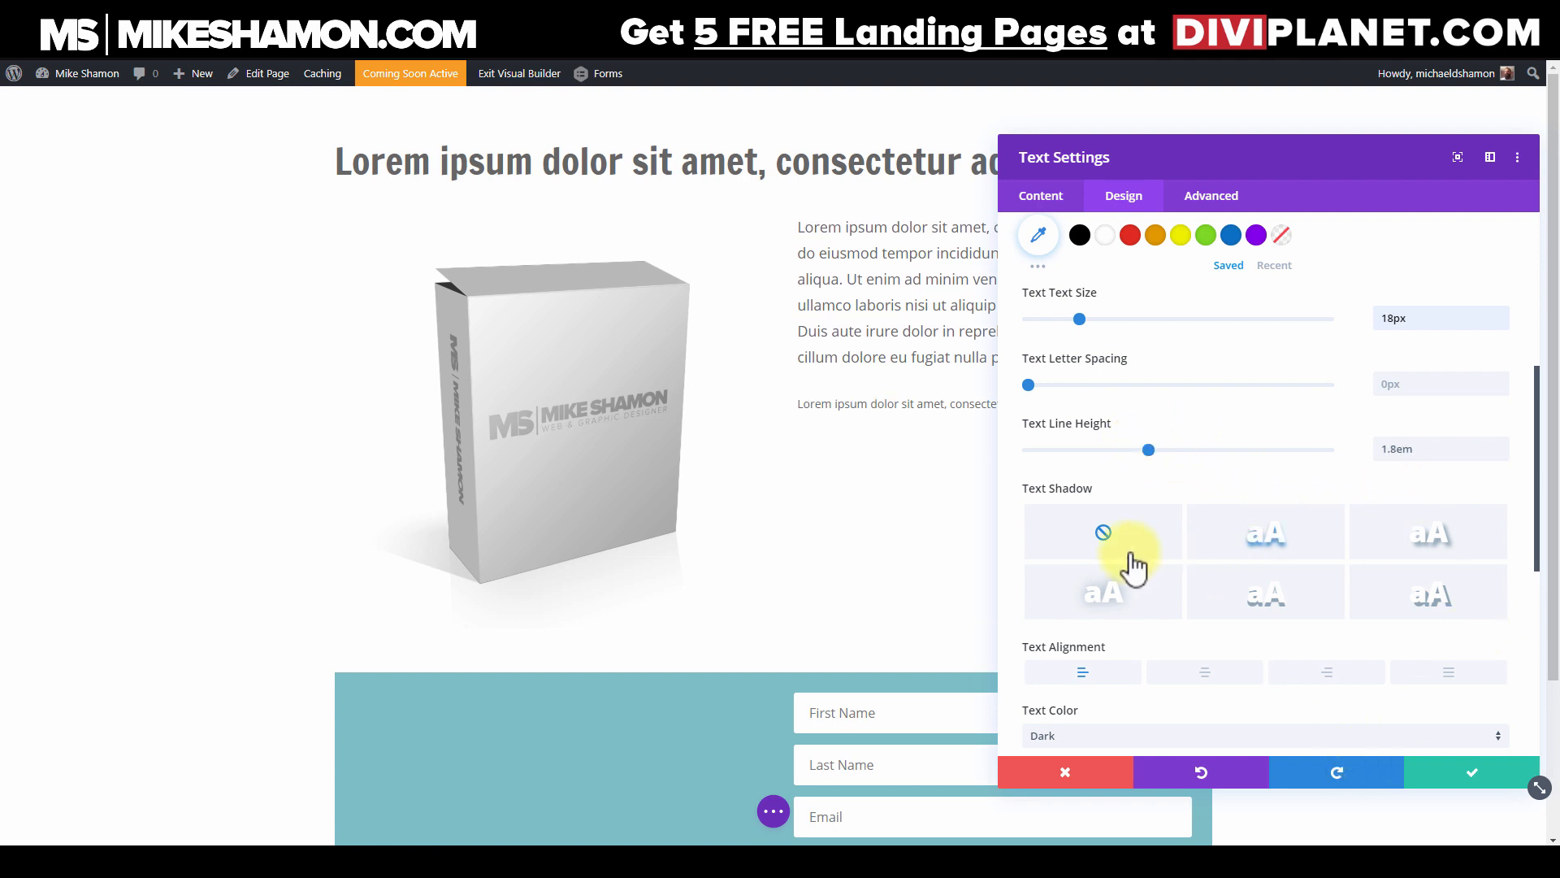
click(1473, 778)
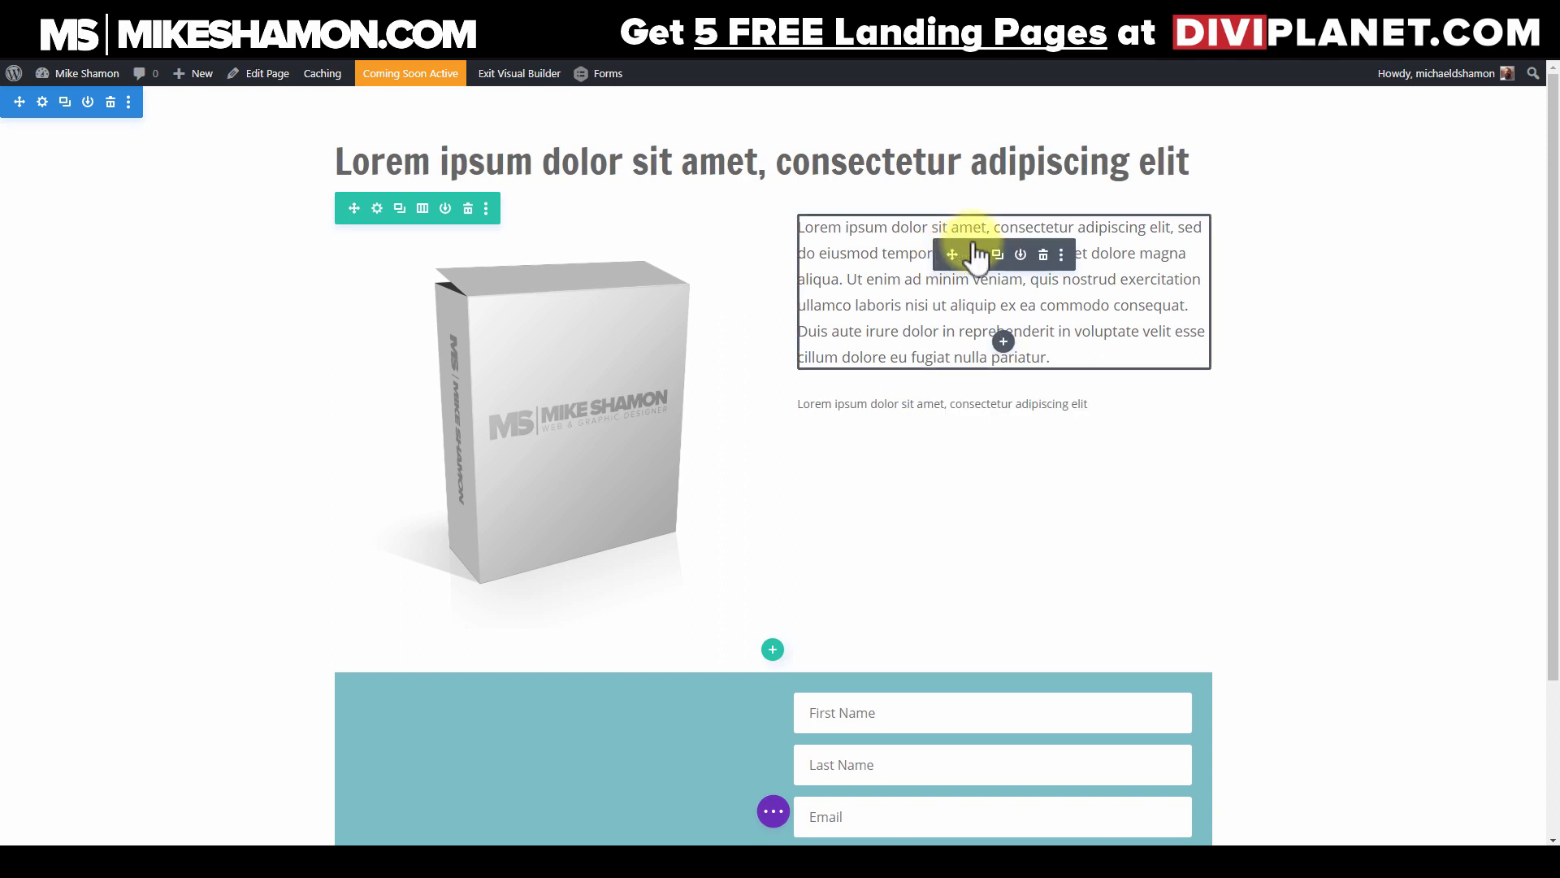
Step: Duplicate the paragraph's Text module beside the product image and open the upper copy's body content
click(998, 255)
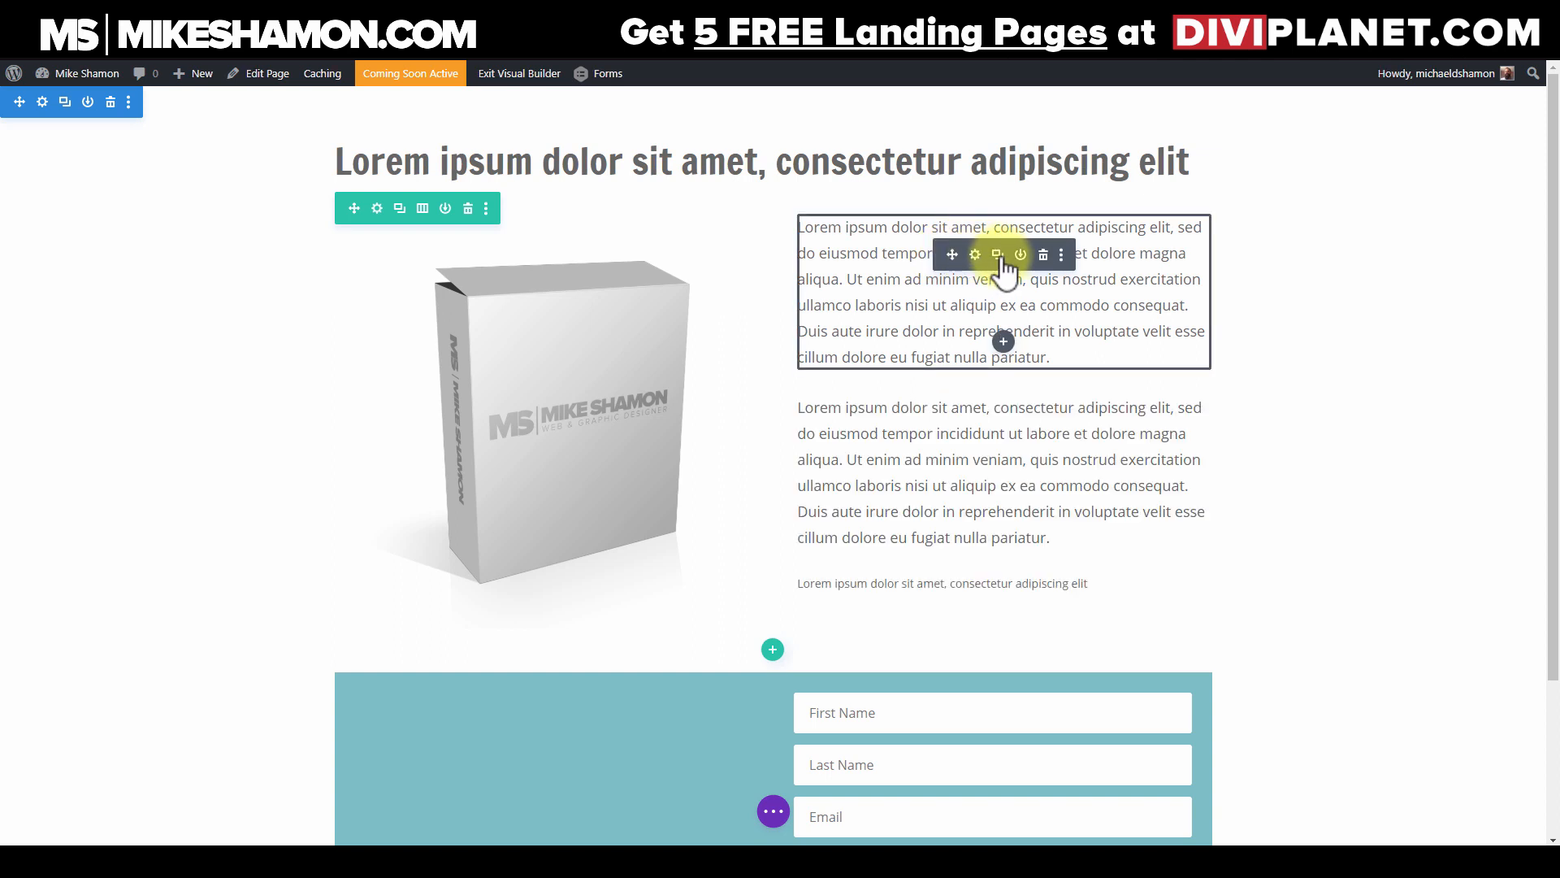
click(976, 257)
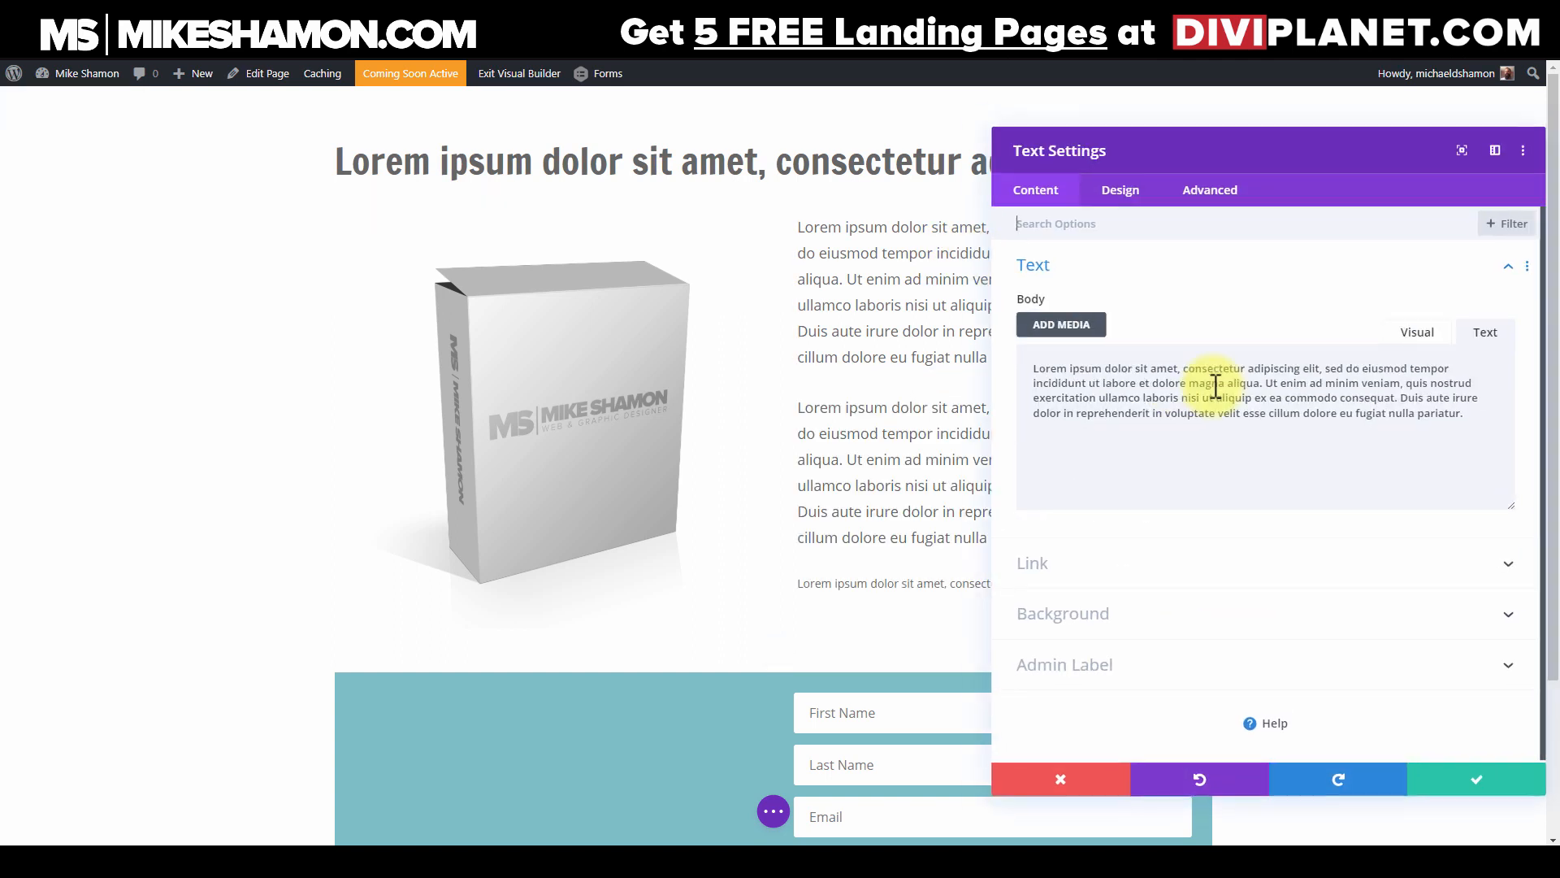
click(1133, 203)
click(1056, 273)
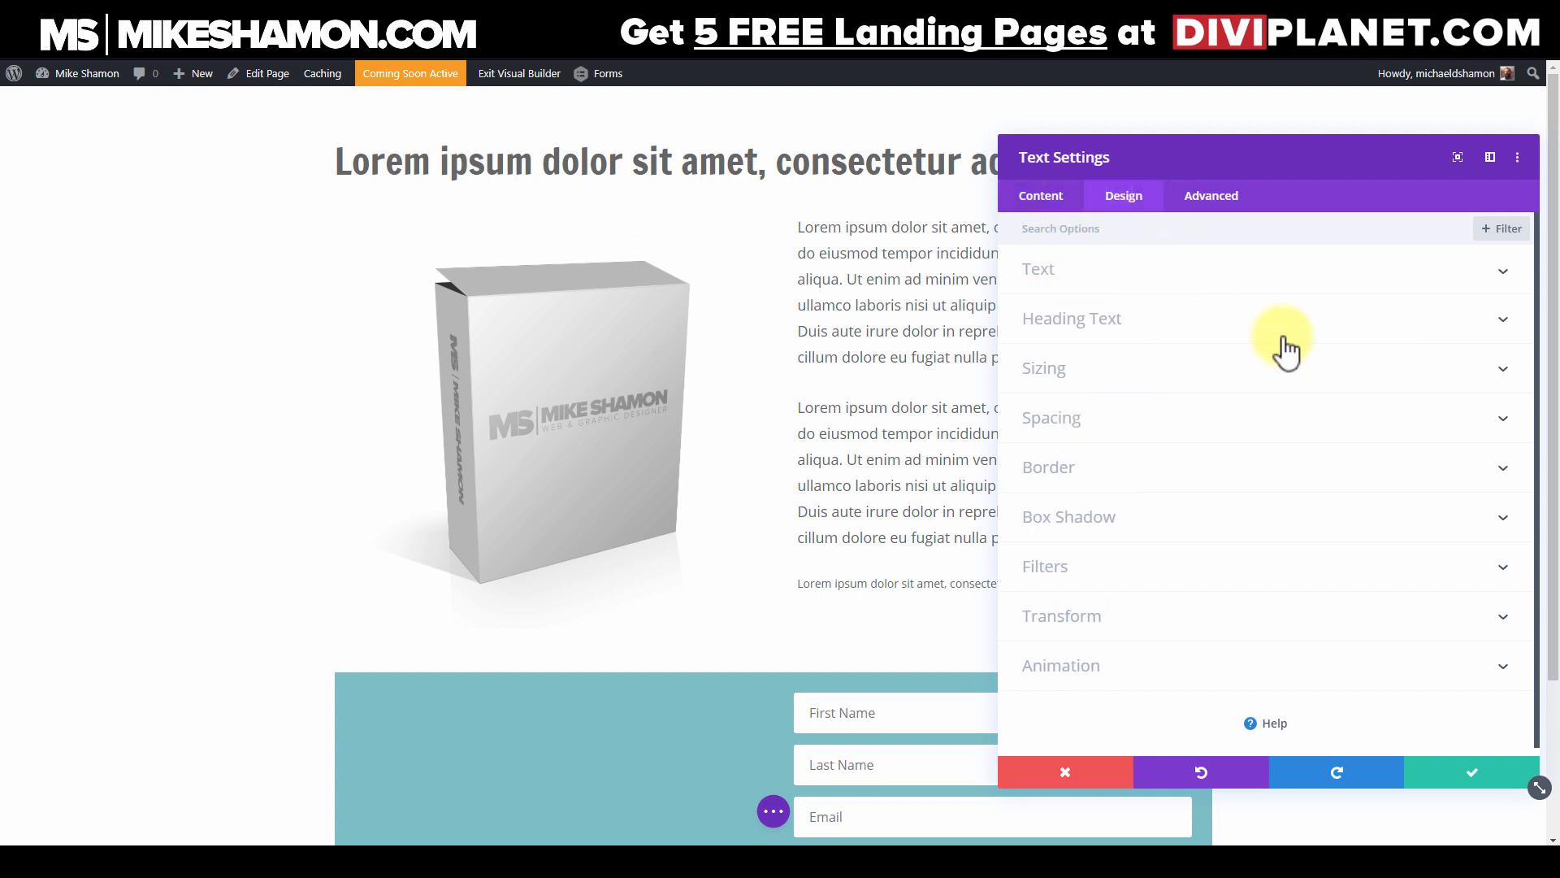
click(1040, 195)
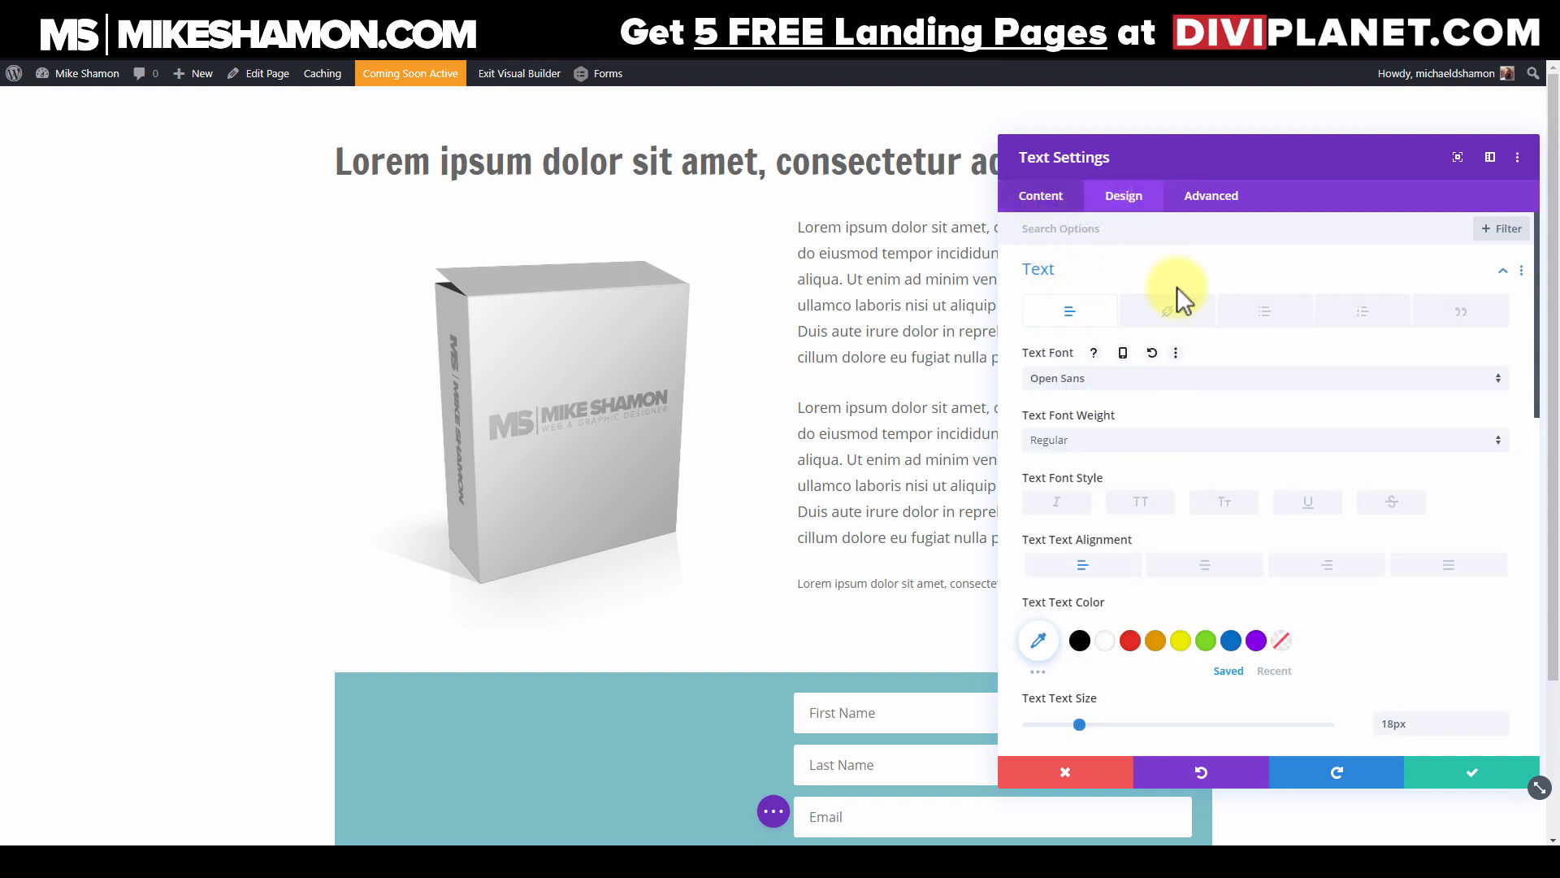
click(1119, 279)
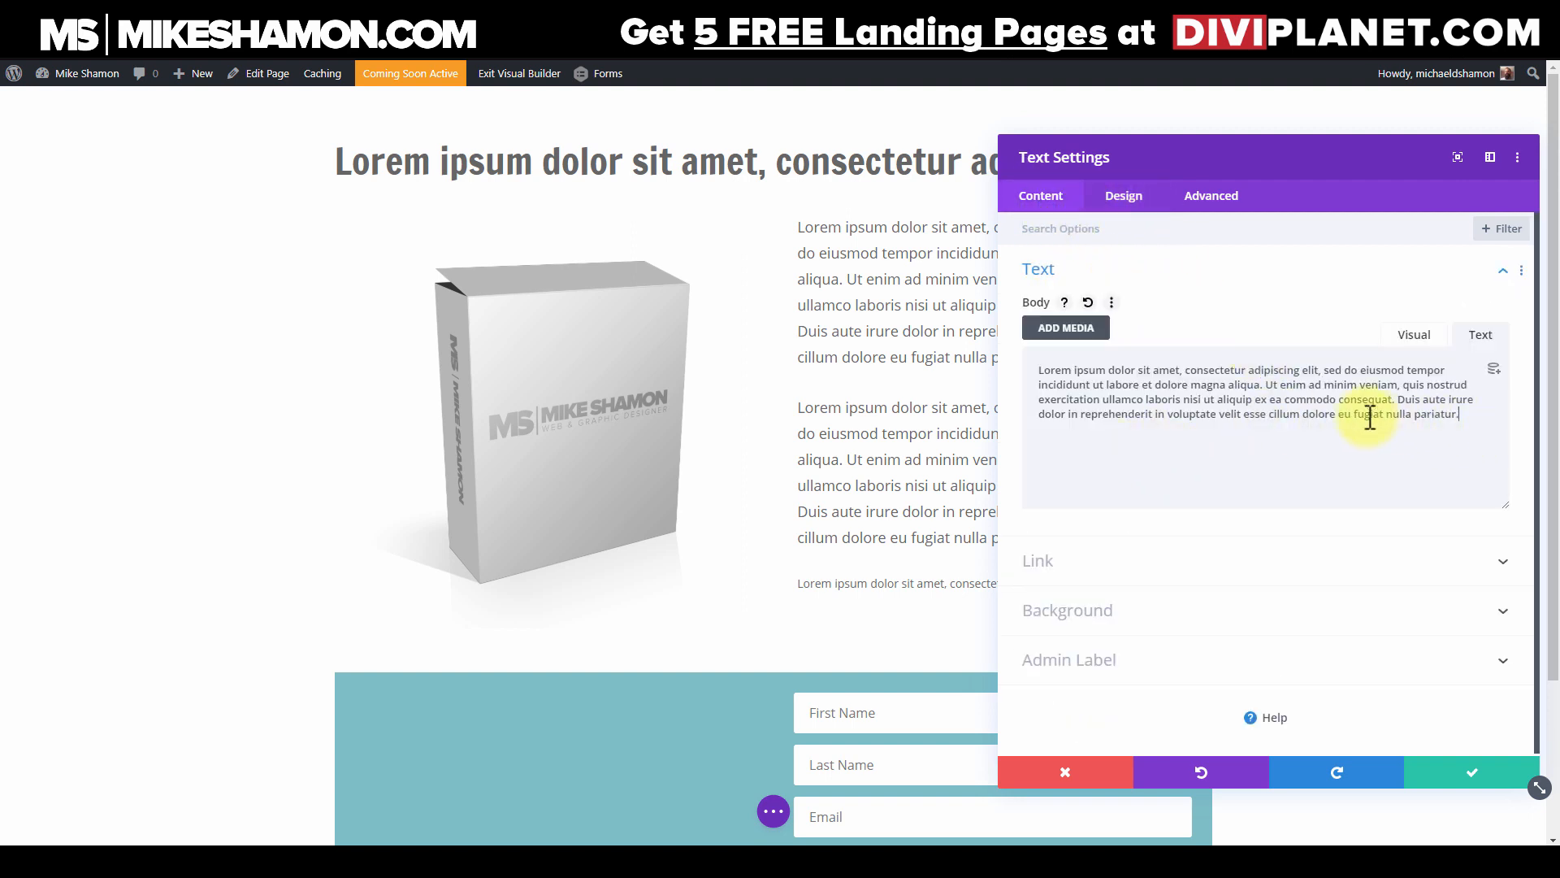
Step: Cut the upper copy's body down to "sed do eiusmod tempor incididunt ut labore"
shift+click(1342, 375)
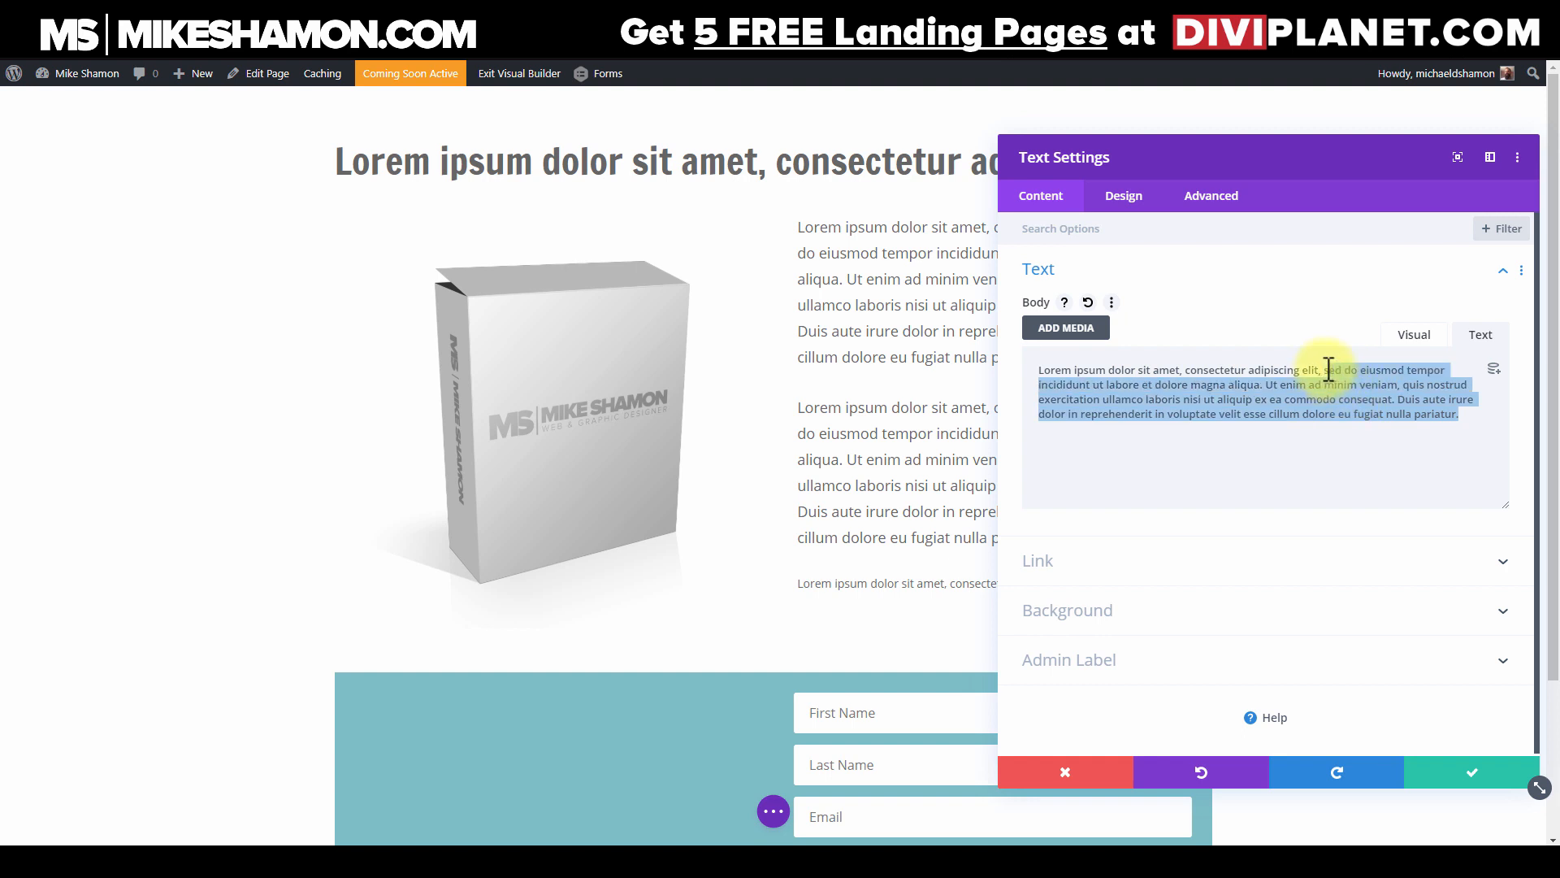
drag(1327, 370, 975, 370)
key(BackSpace)
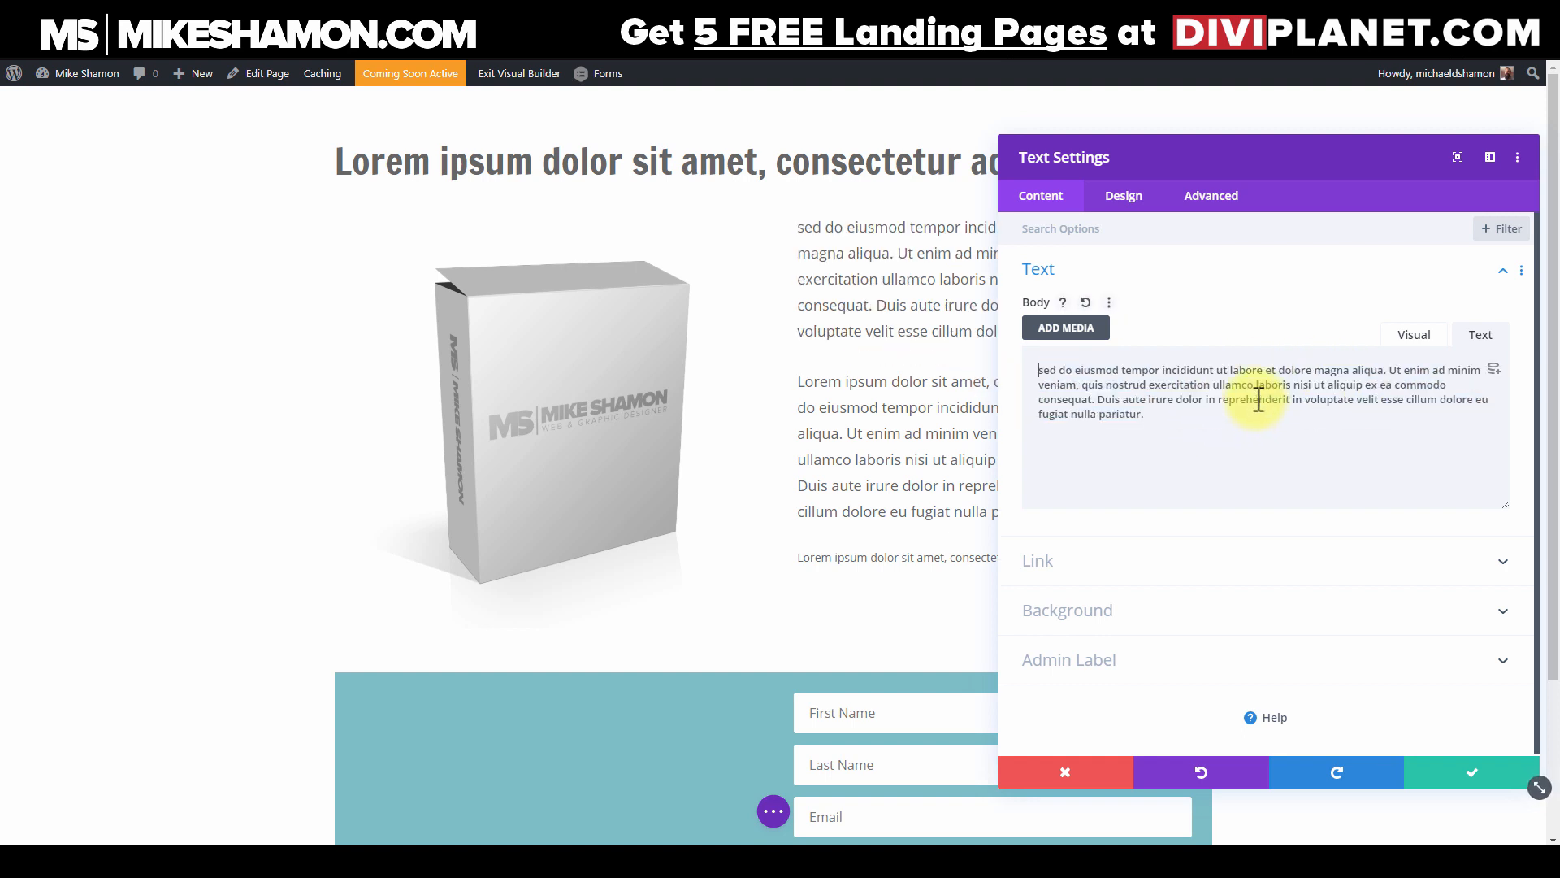
drag(1387, 374, 1496, 439)
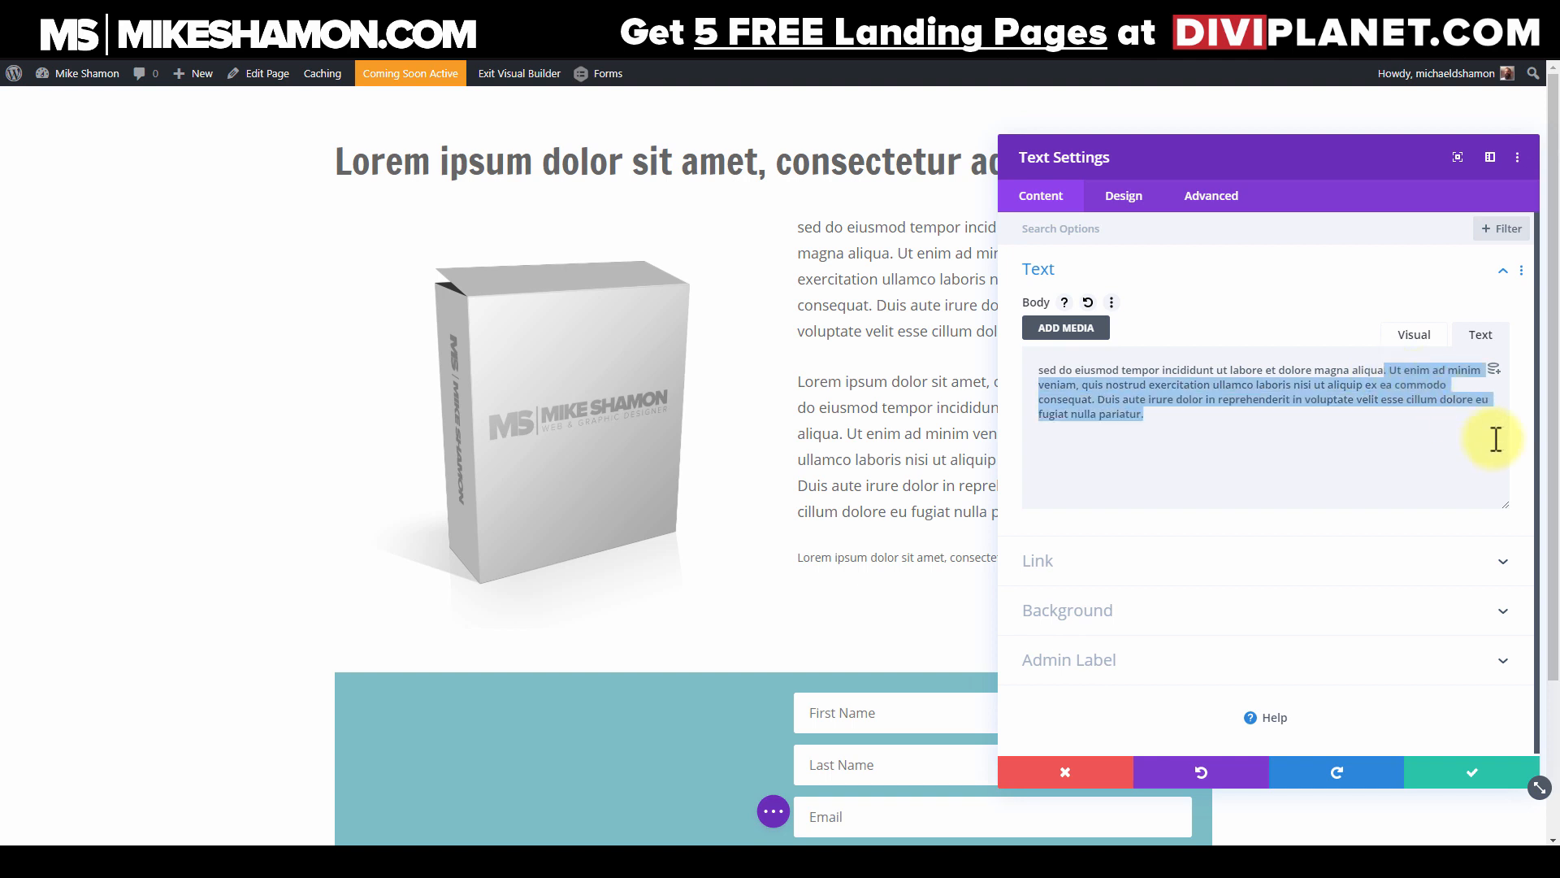
key(BackSpace)
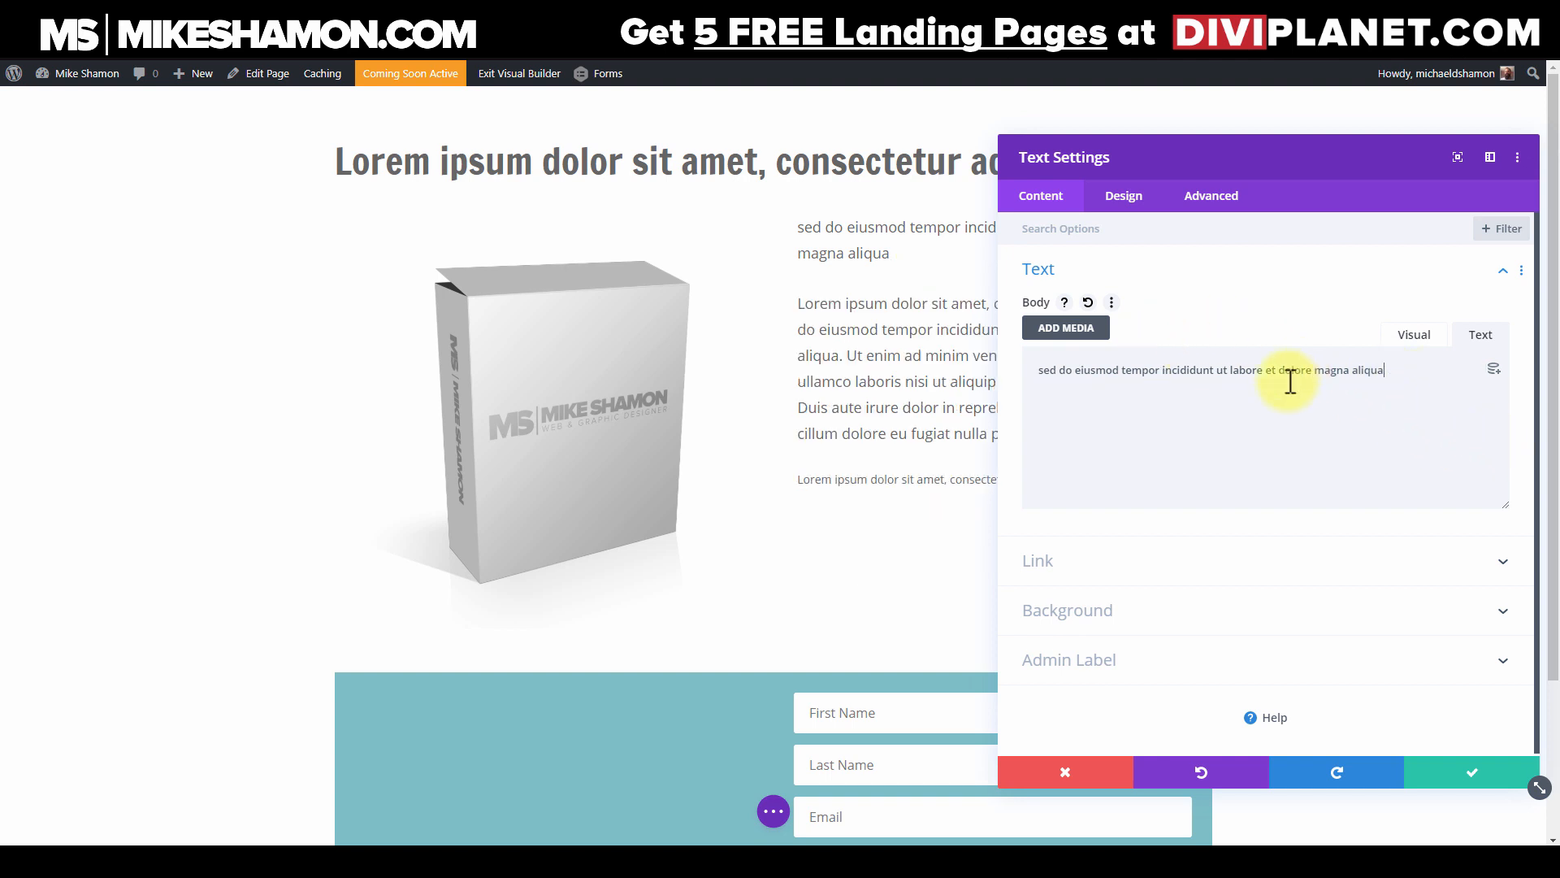
drag(1265, 370, 1473, 378)
key(BackSpace)
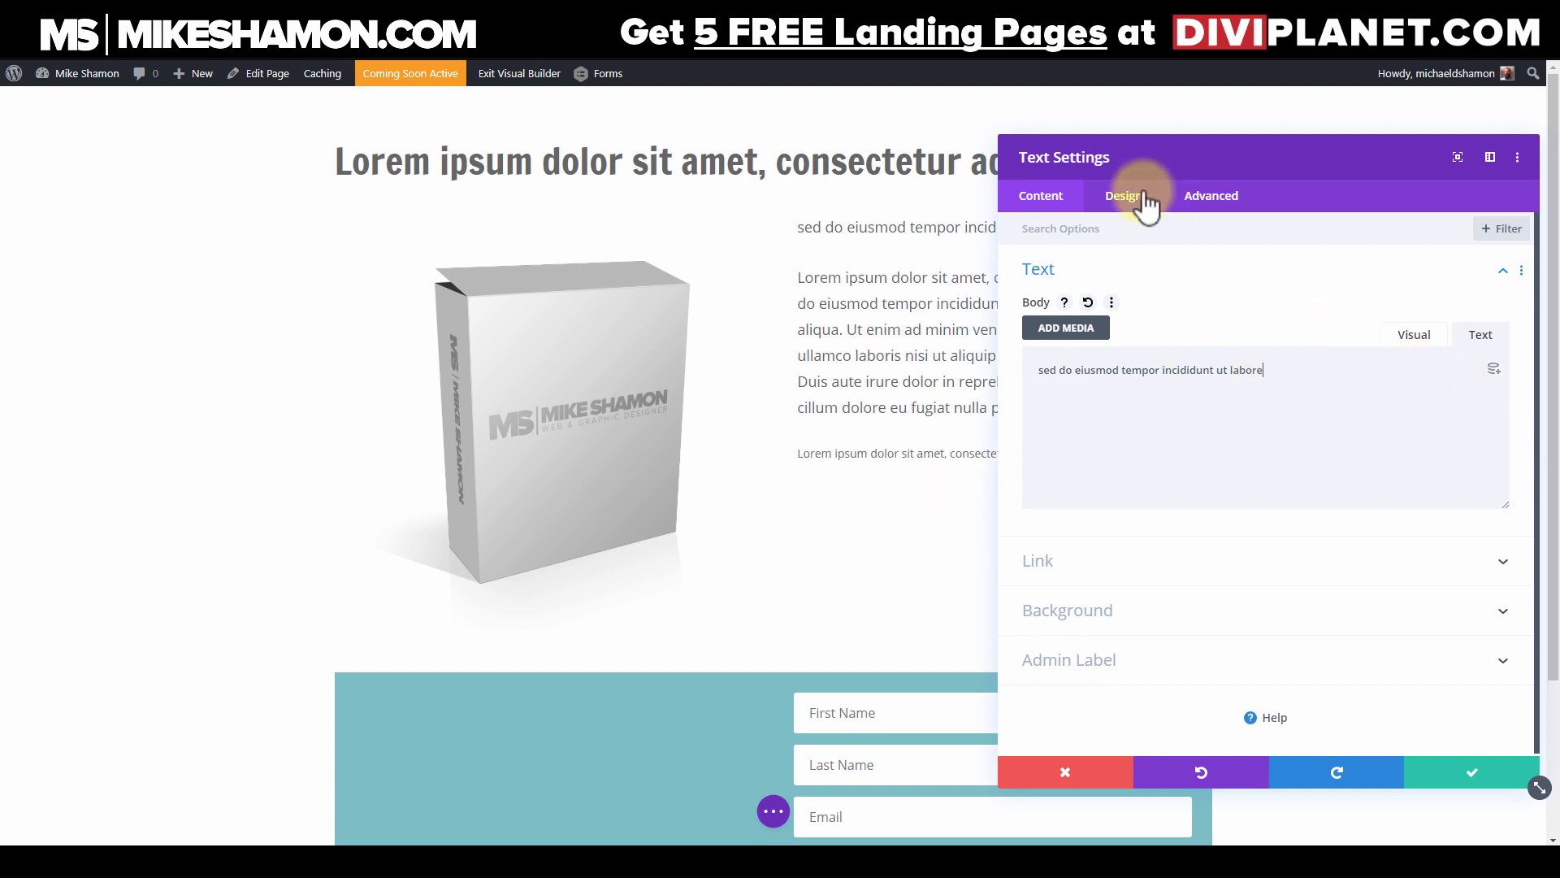
Step: Set the text color of the short line above the paragraph to black (#000000) and its font to Open Sans
click(1136, 200)
click(1107, 284)
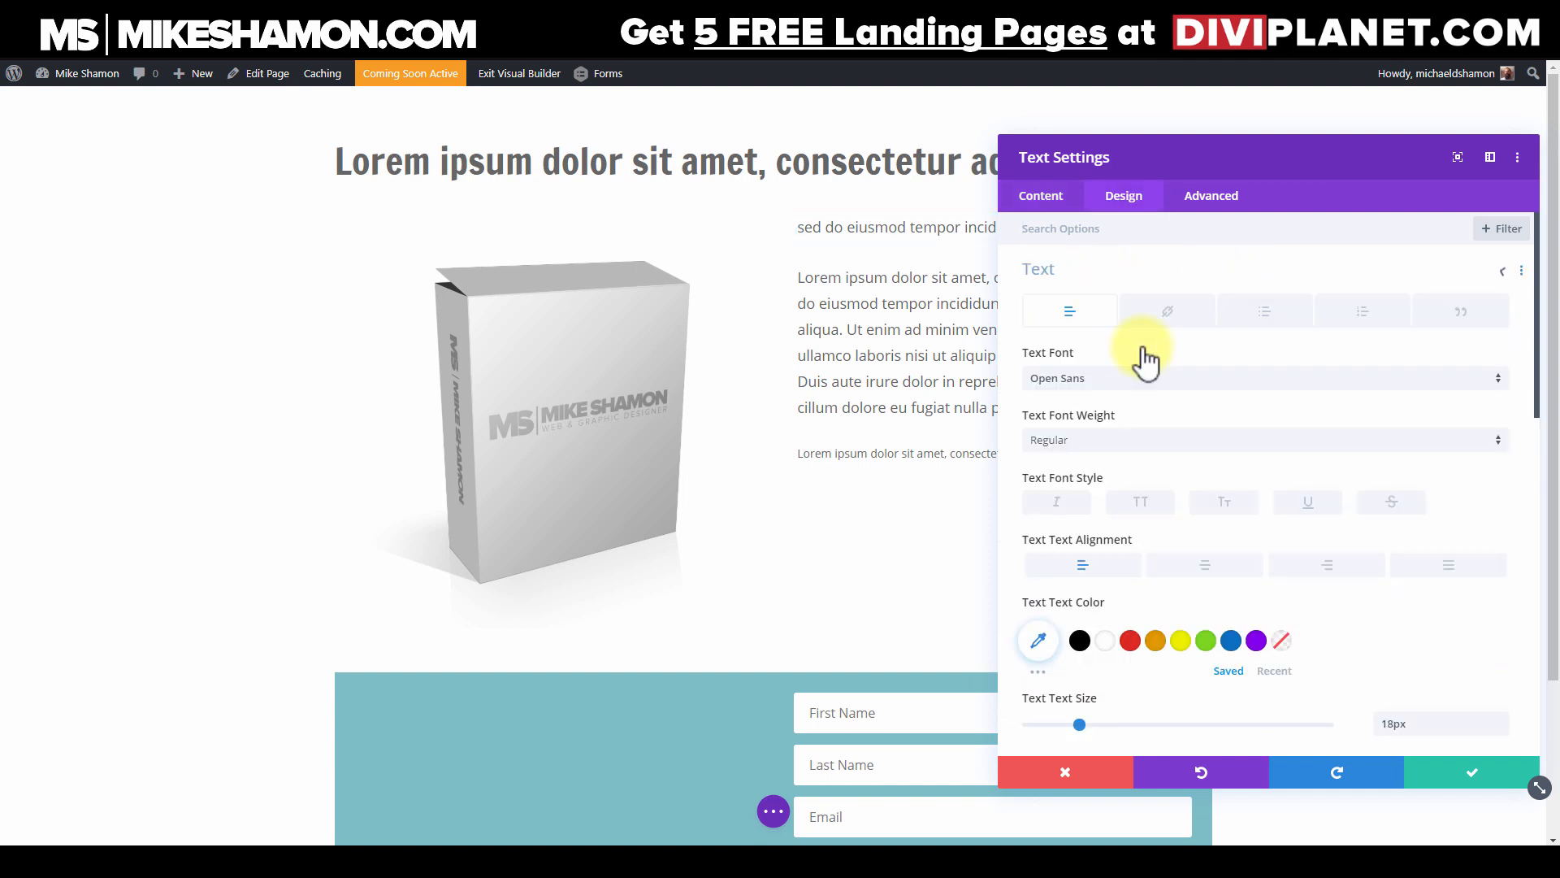
scroll(1093, 553, down, 3)
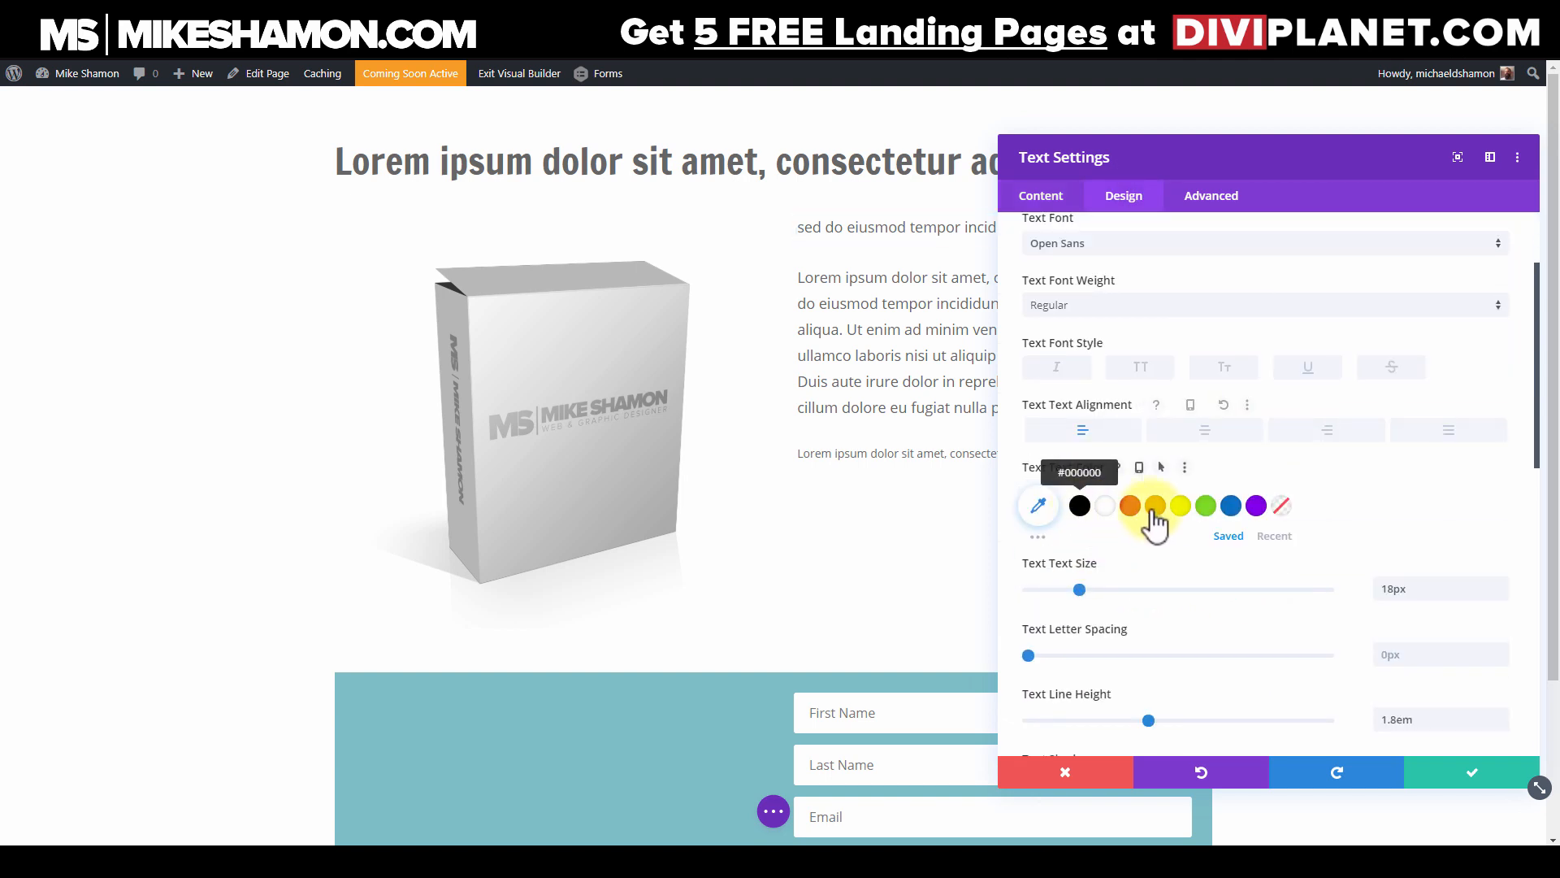
click(1080, 506)
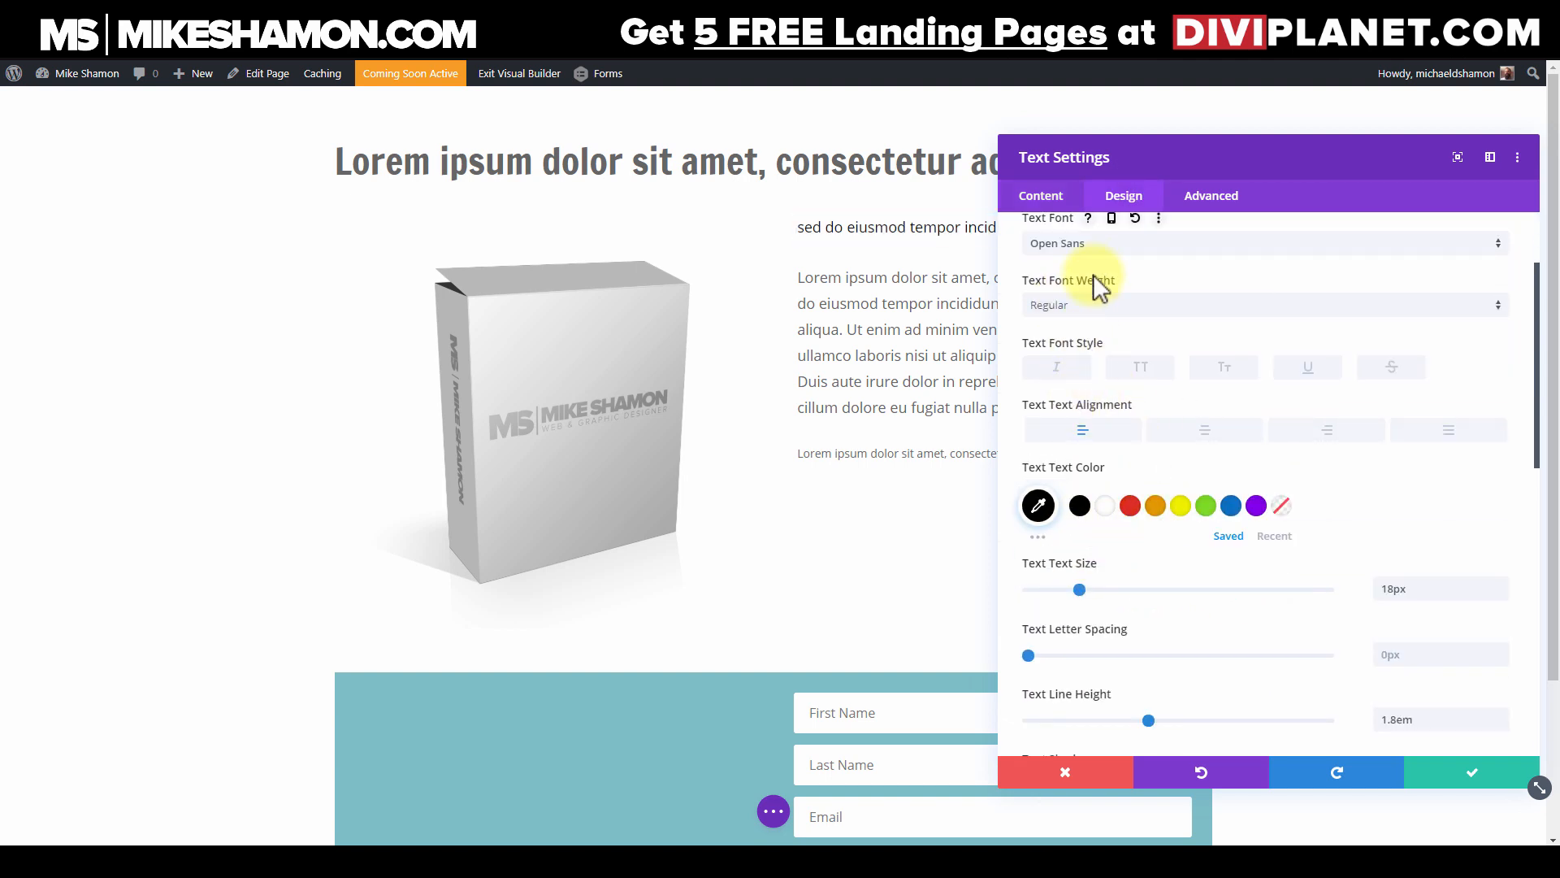
click(1110, 254)
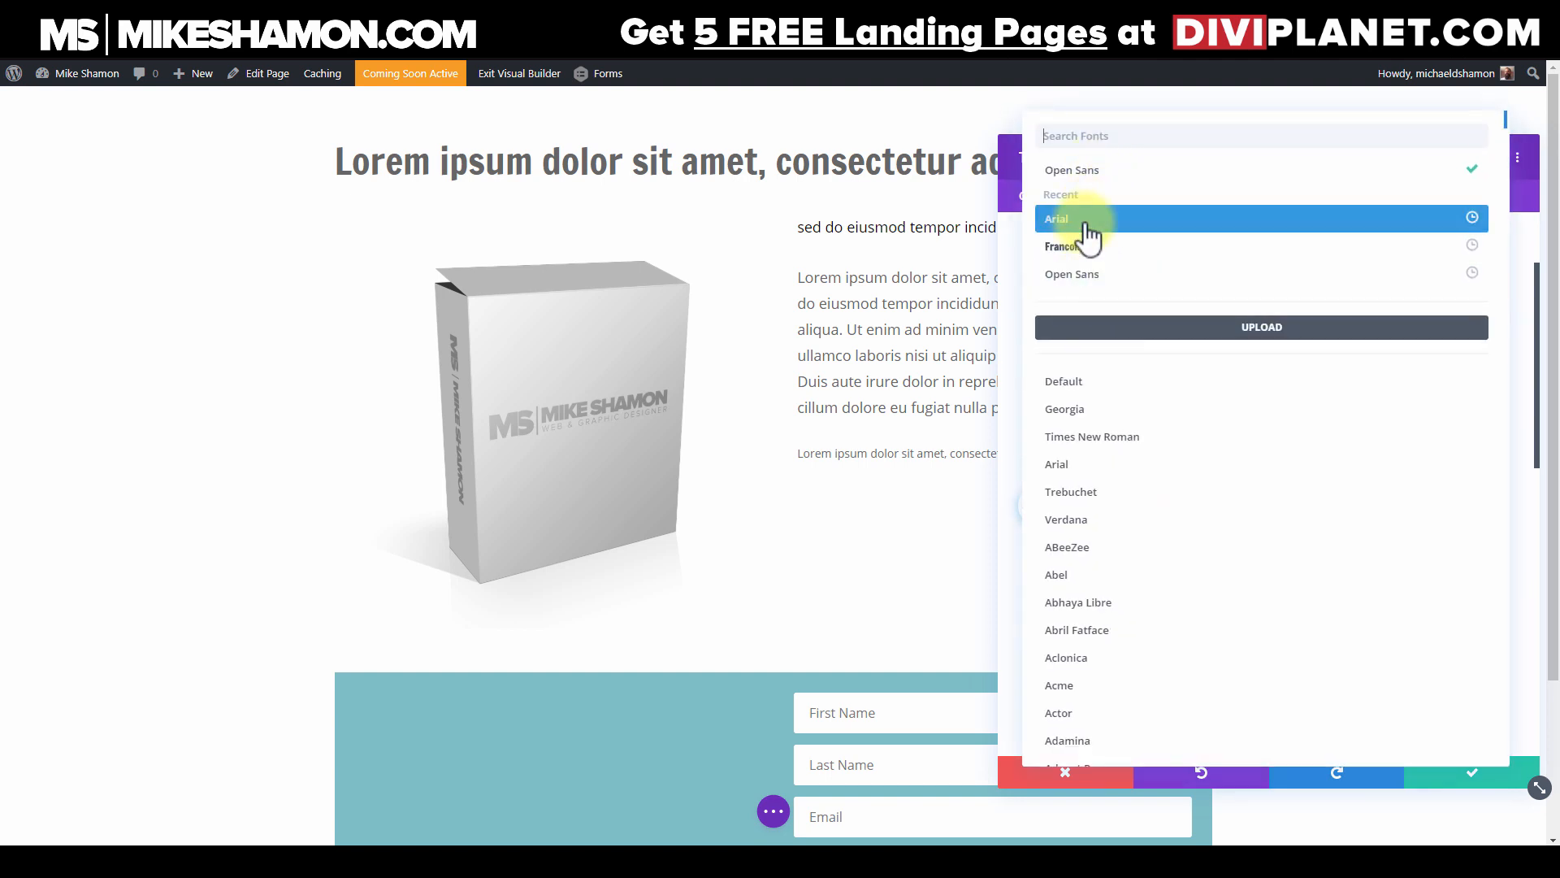
click(1102, 276)
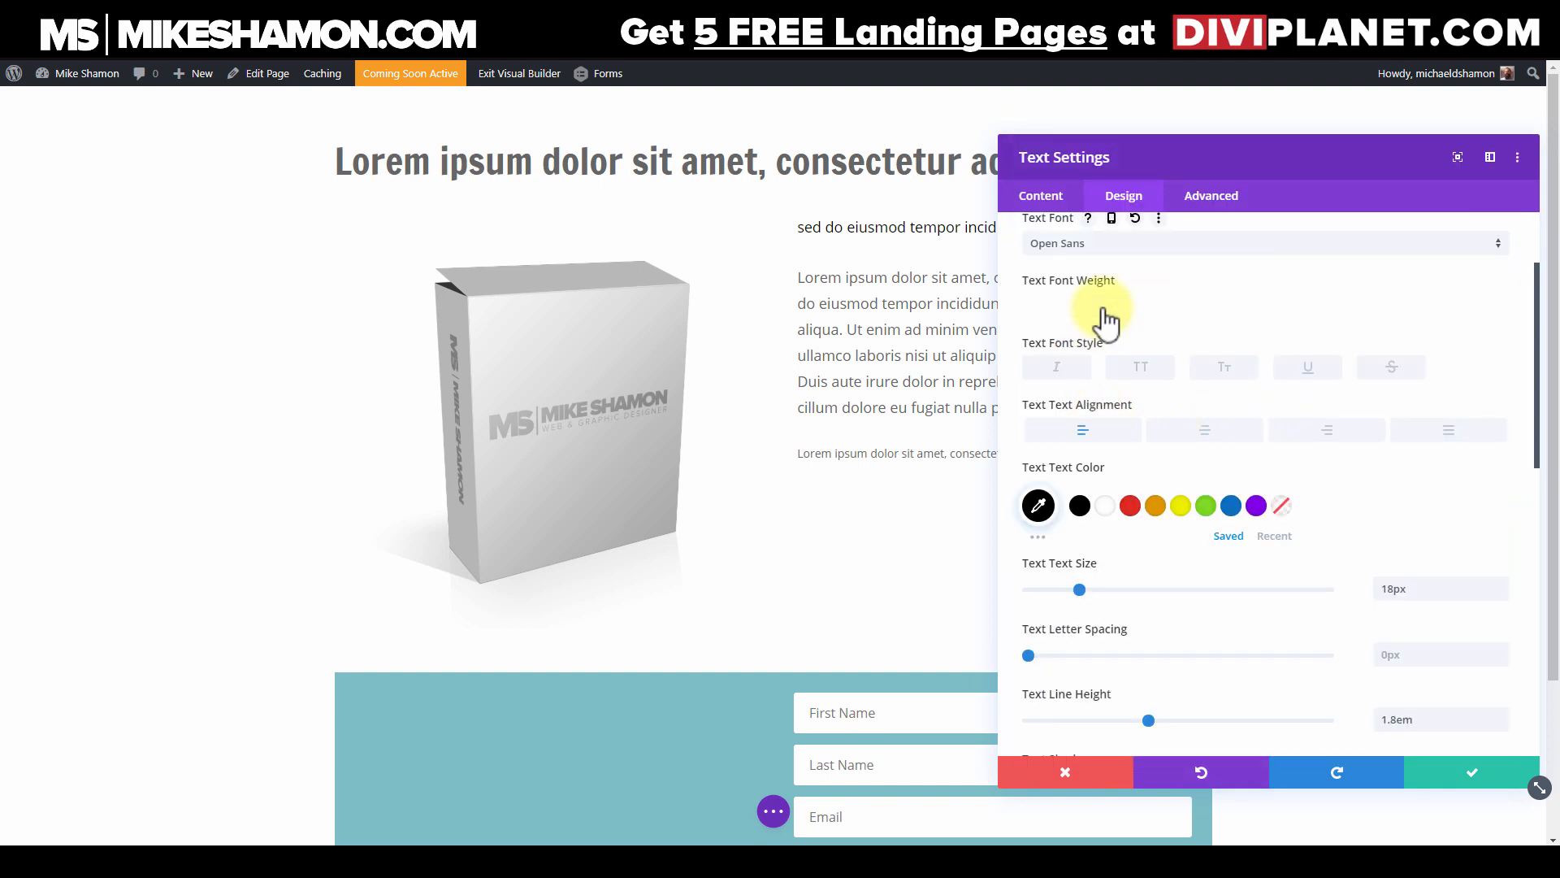
Step: Give the line above the paragraph an Ultra Bold weight, uppercase style and centered alignment
click(1100, 307)
click(1096, 414)
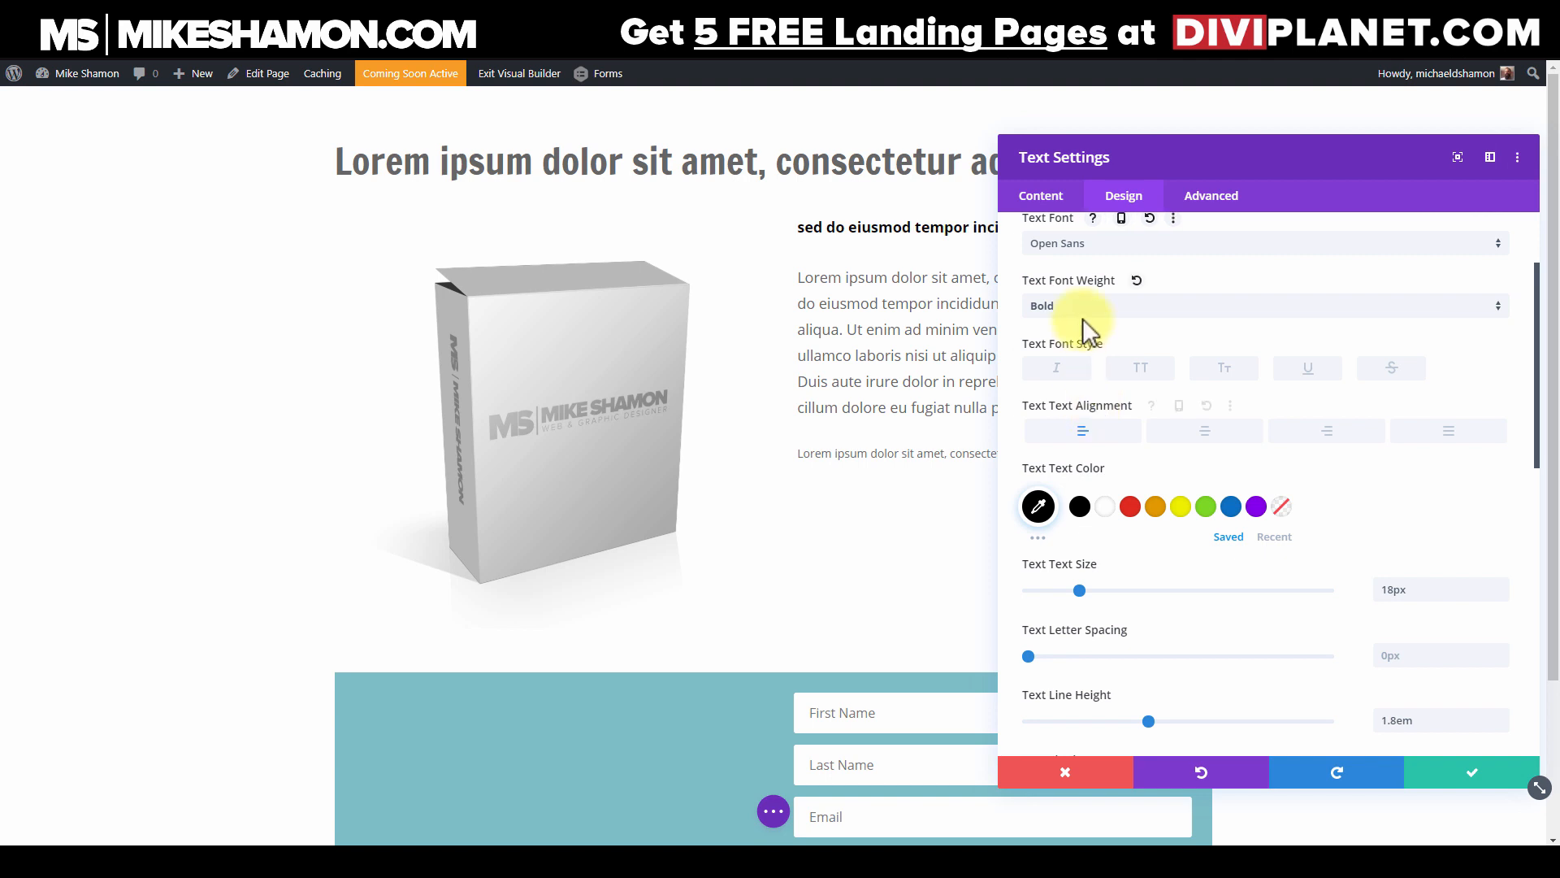
click(1105, 308)
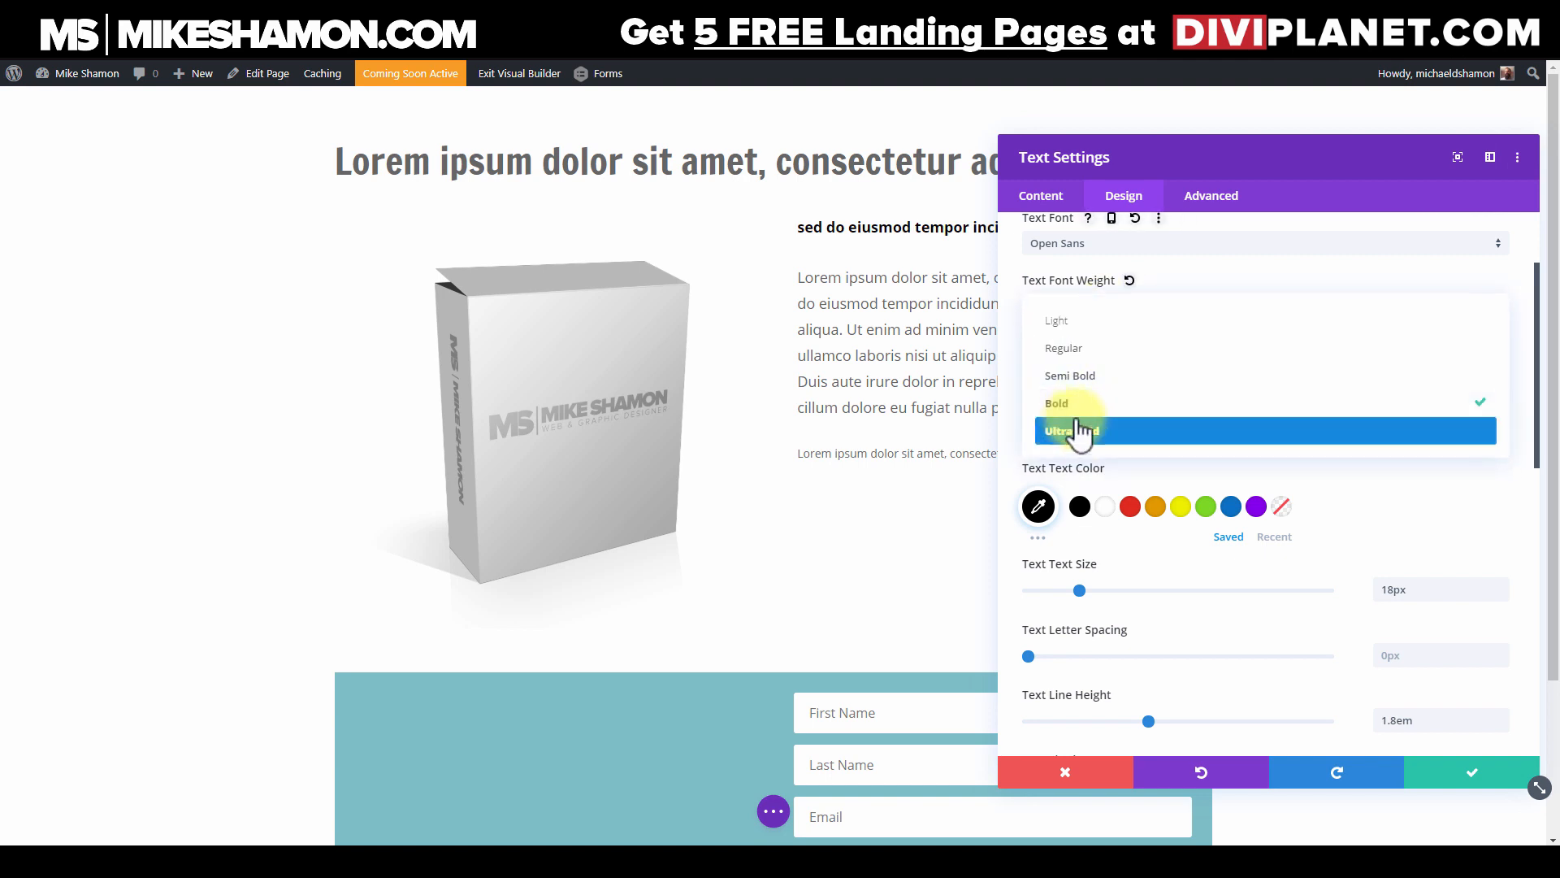
click(1089, 429)
click(1142, 370)
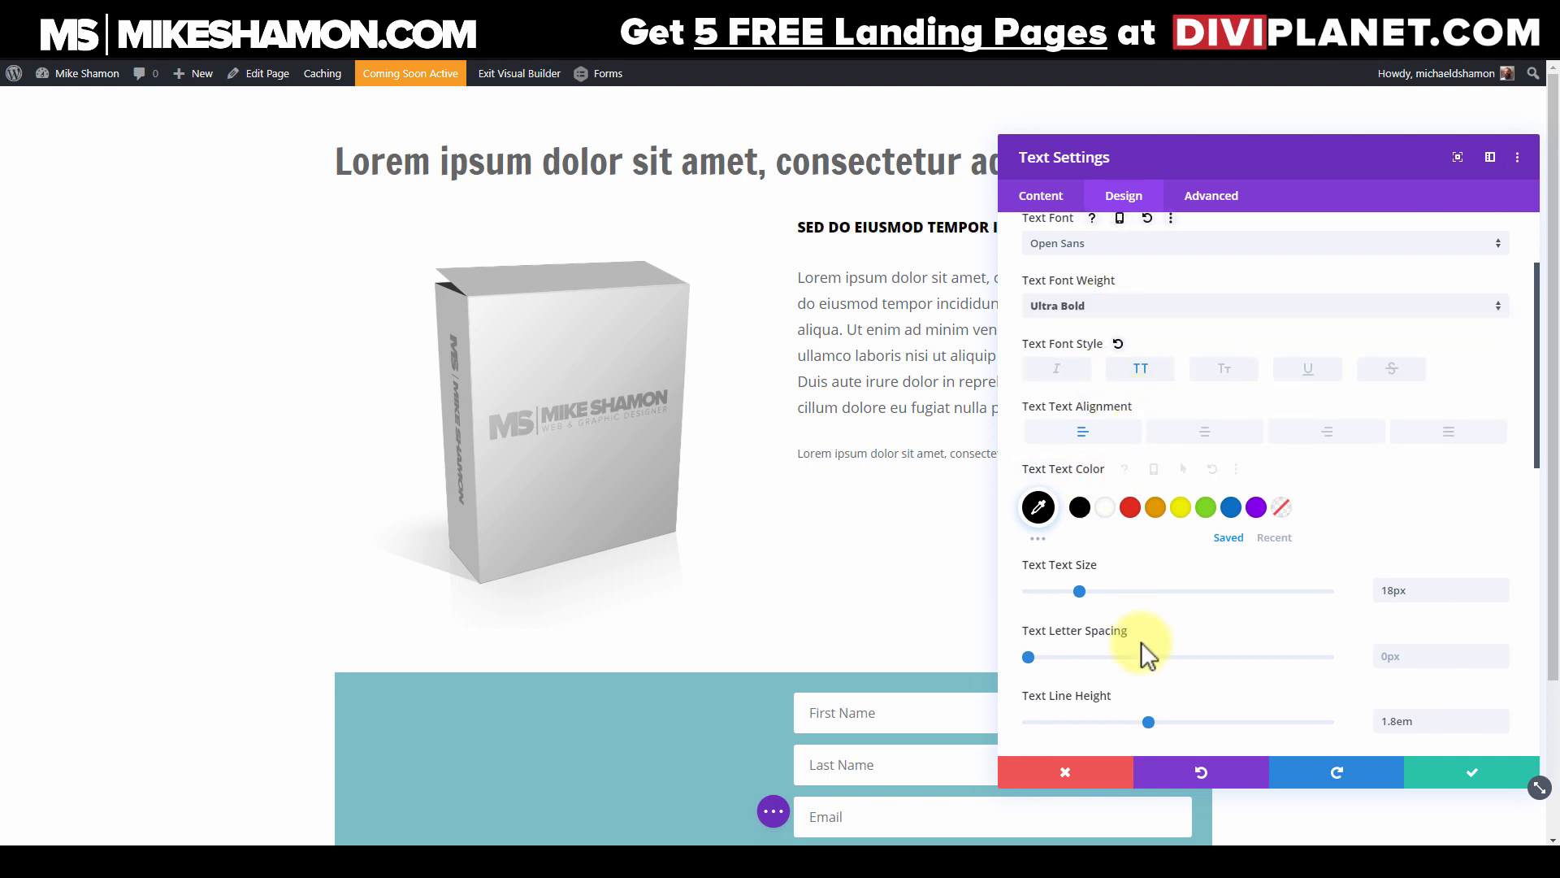
click(1208, 439)
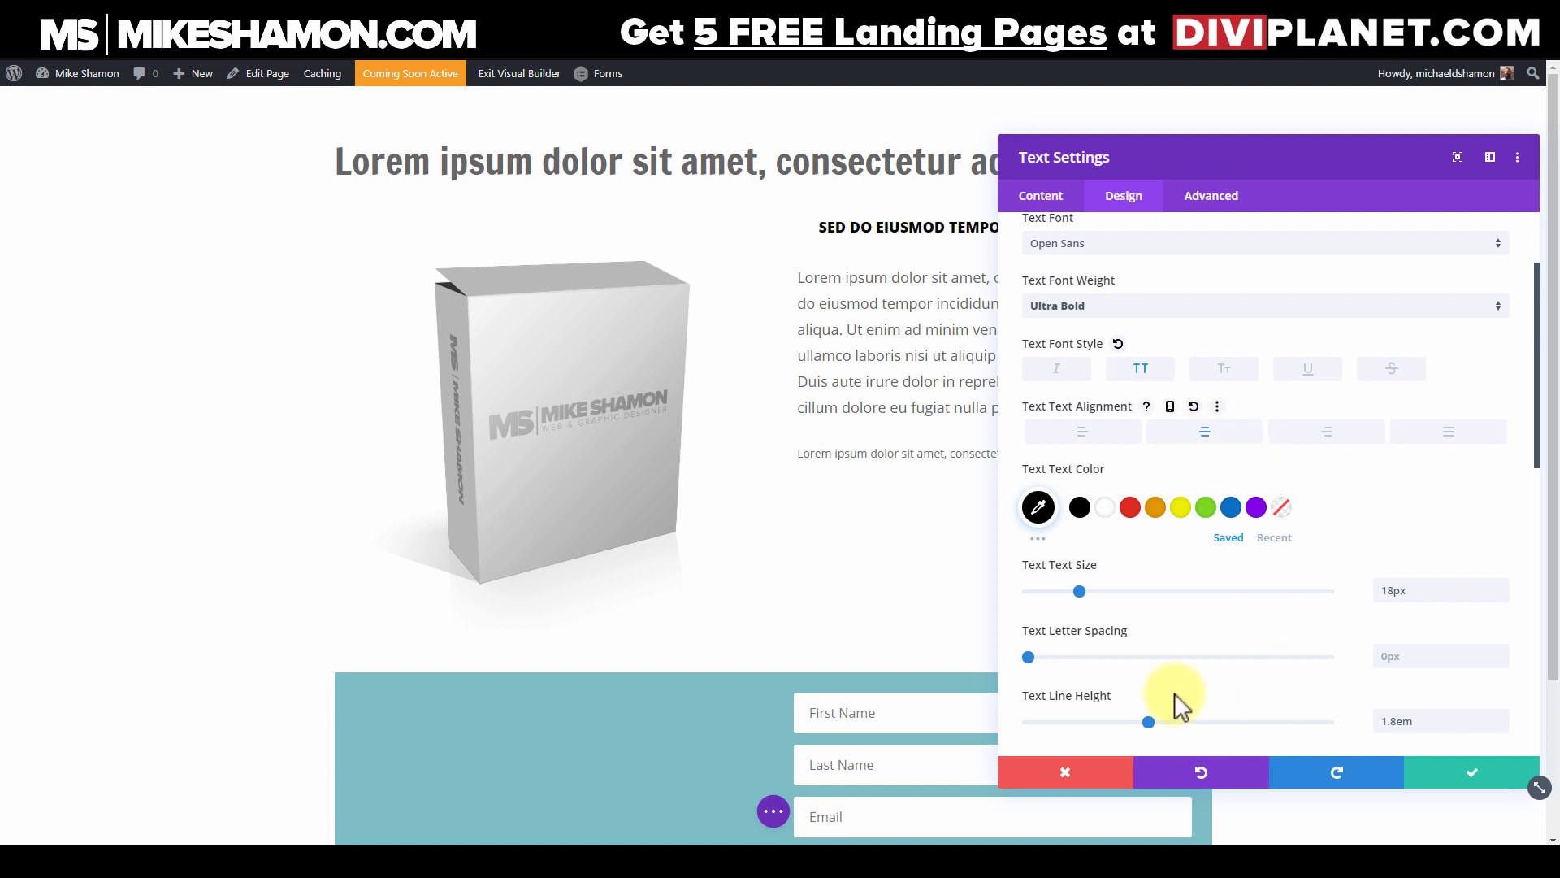
Step: Set the text size of the centered line above the paragraph to 21px
drag(1142, 154, 314, 148)
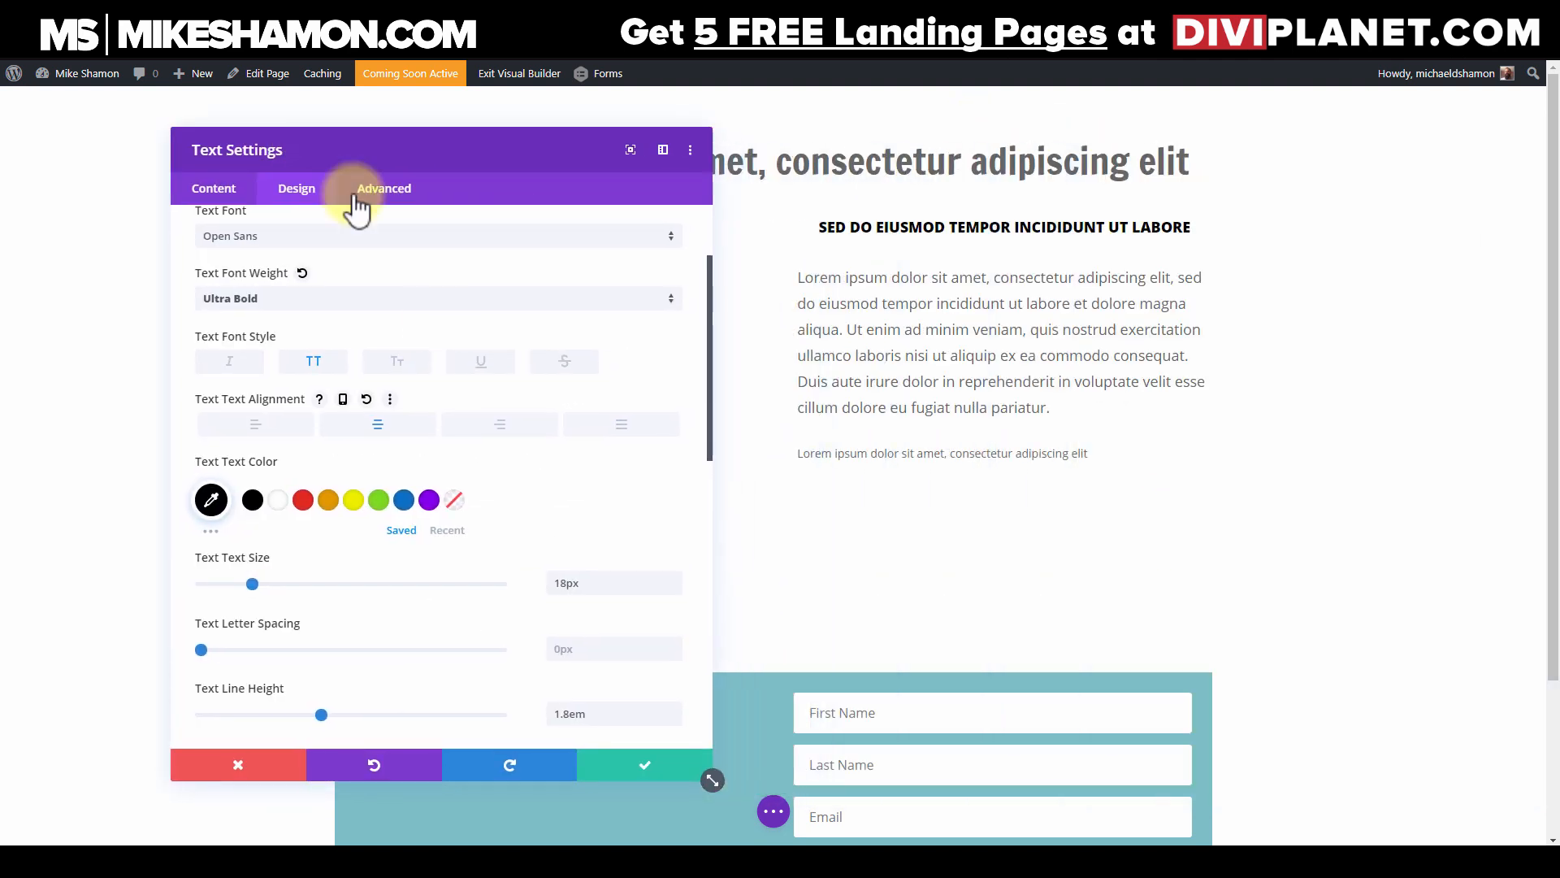
click(567, 582)
text(24px)
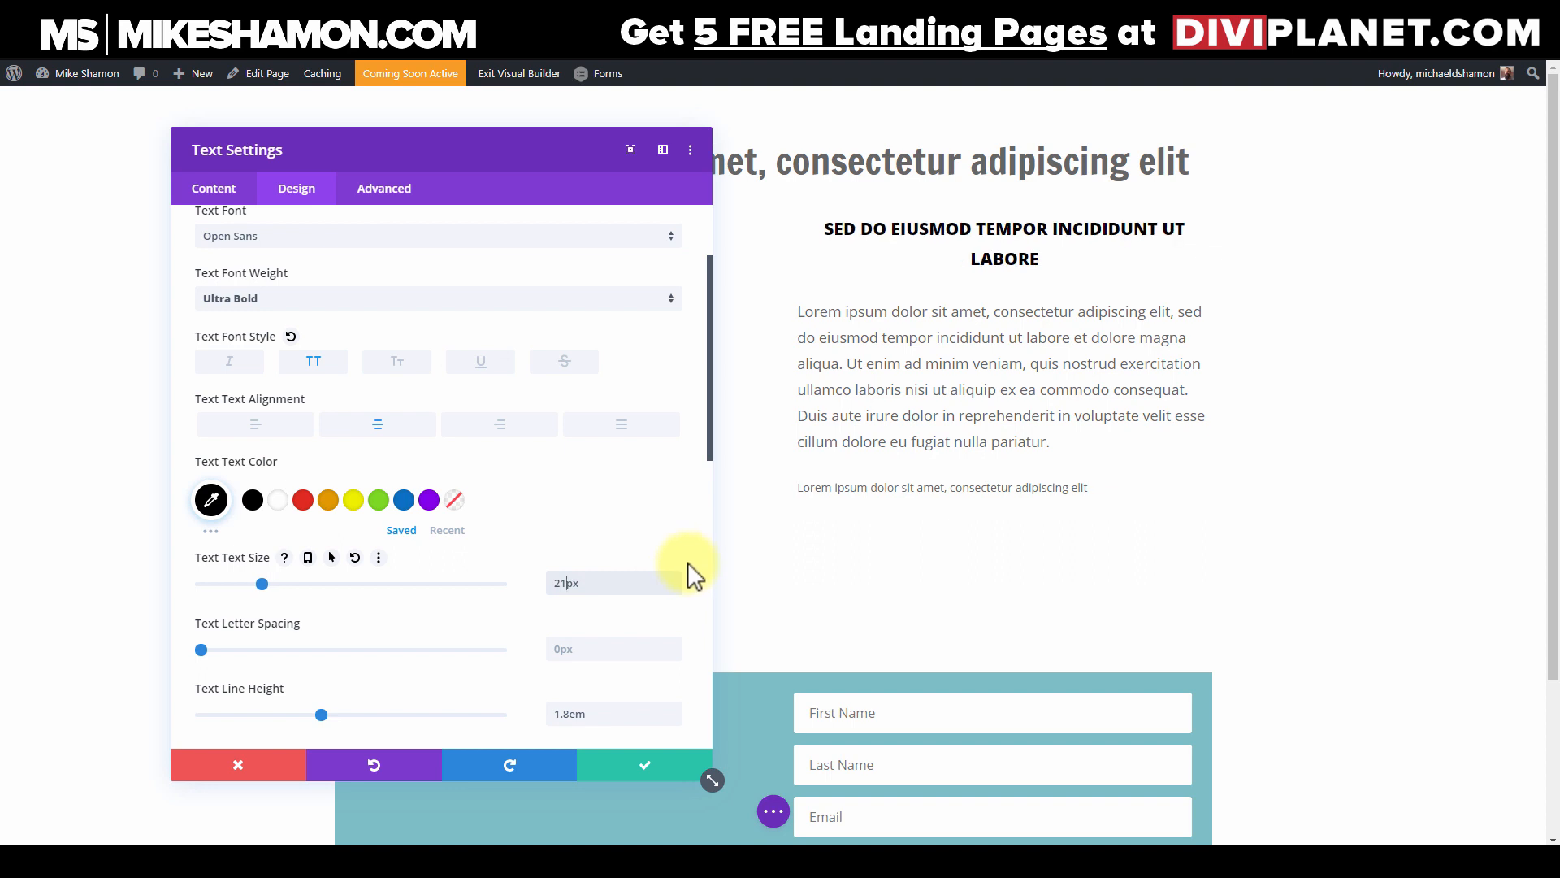
Step: Shorten the centered line's body to "sed do eiusmod tempor incididunt" and save the module
scroll(377, 345, up, 2)
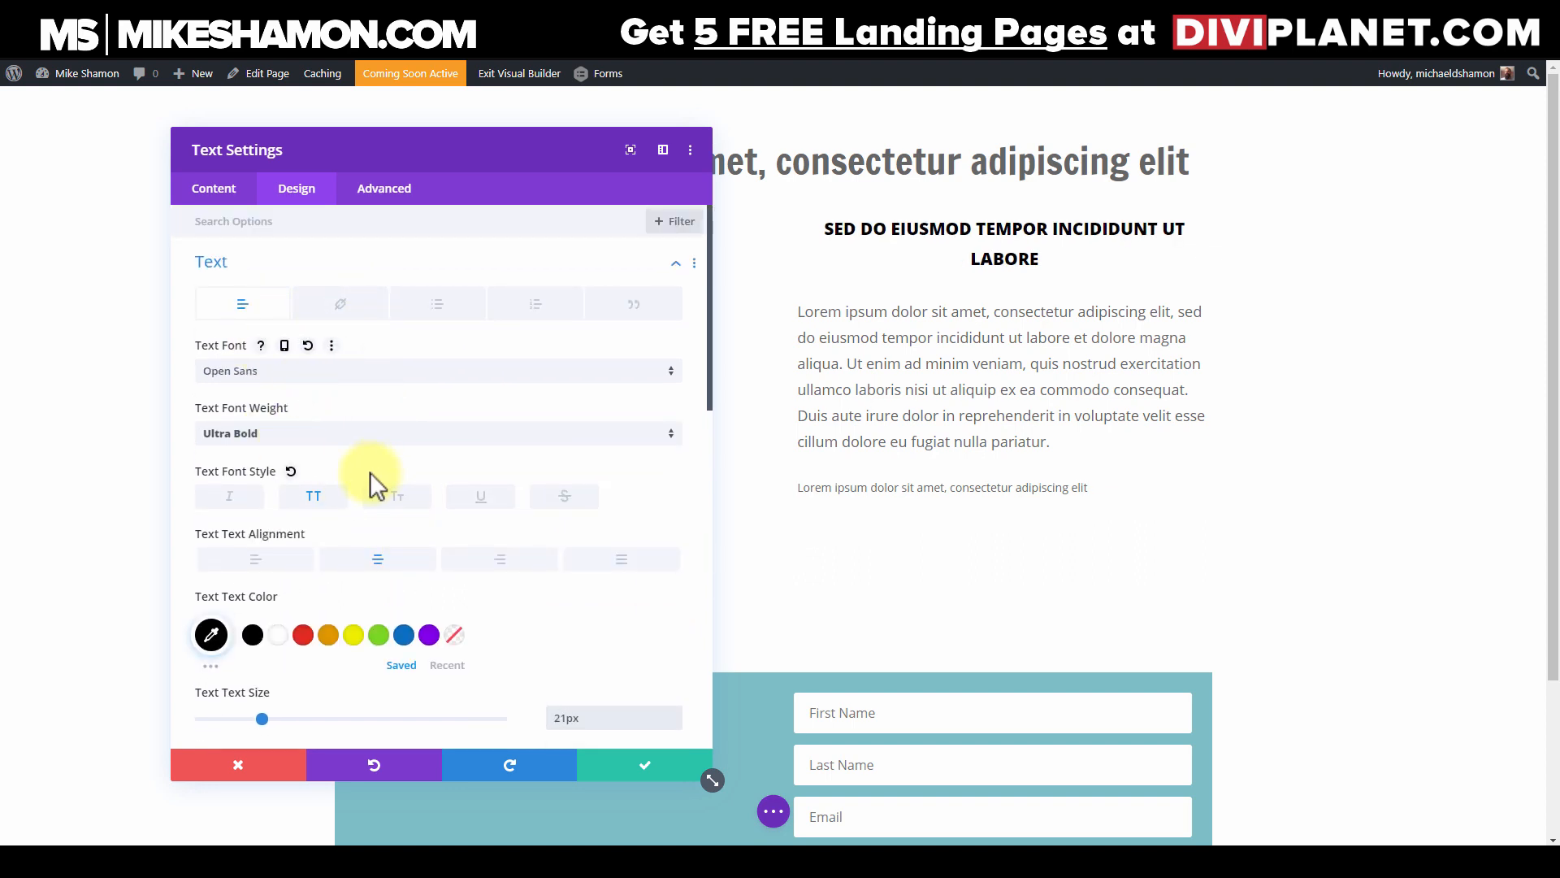
scroll(342, 365, down, 2)
click(214, 188)
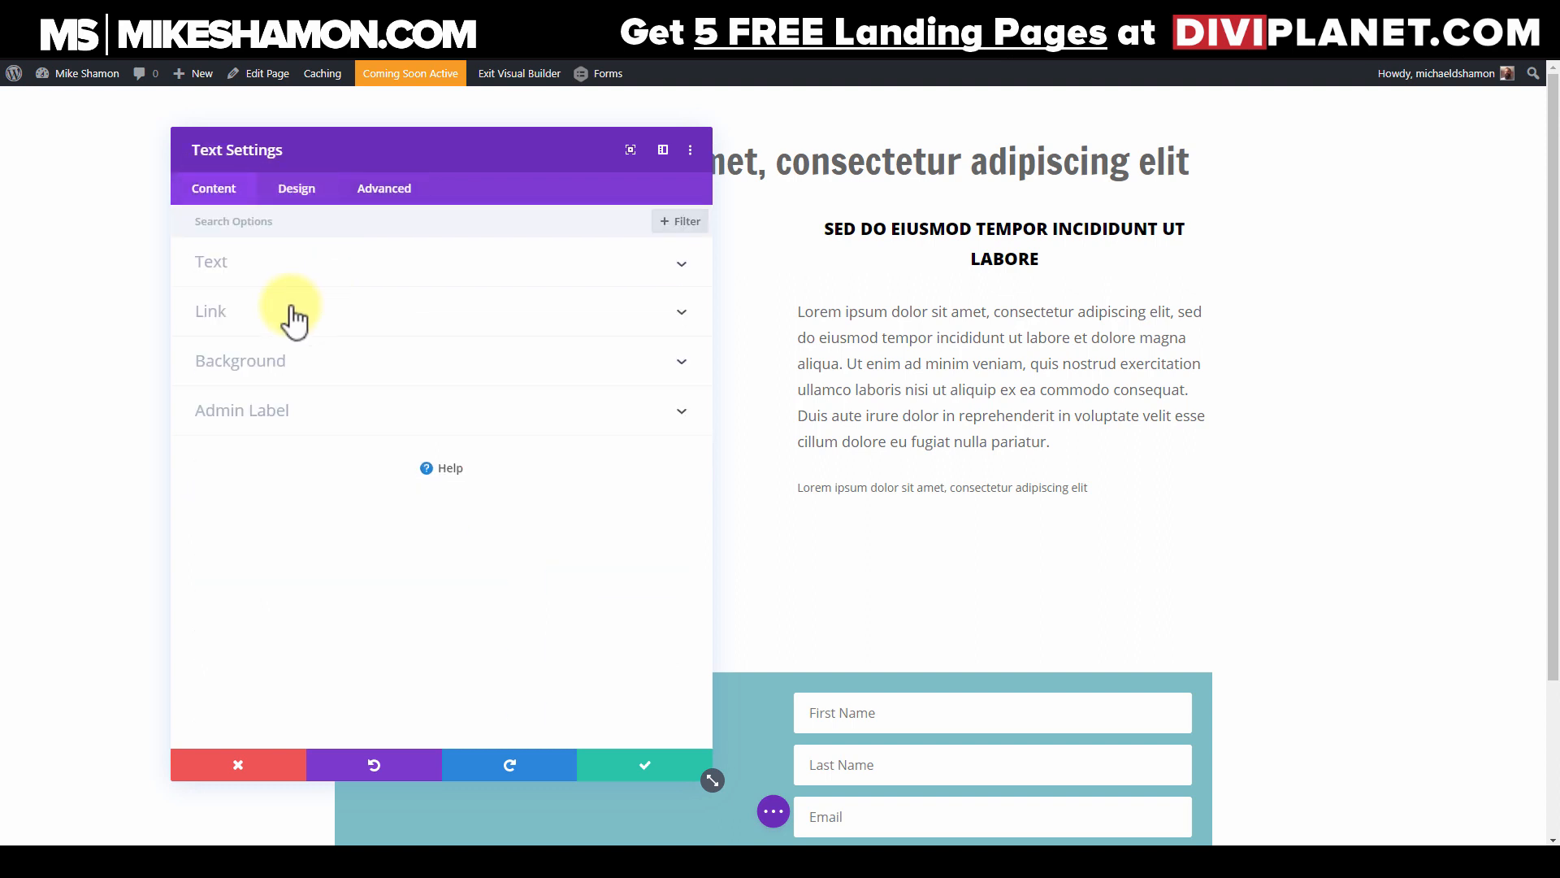
click(342, 280)
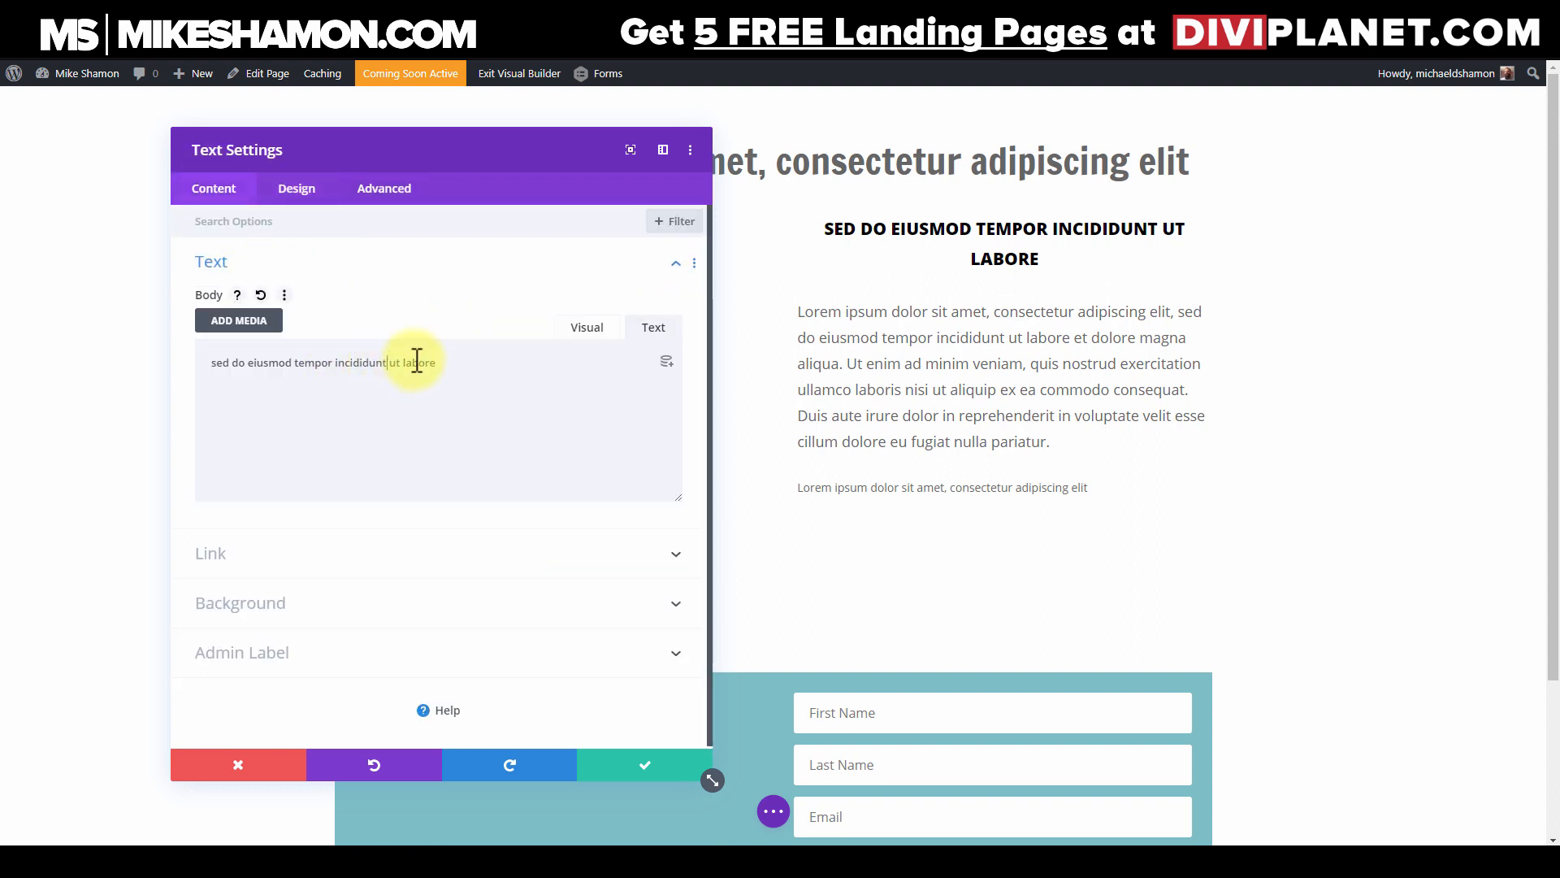
key(BackSpace)
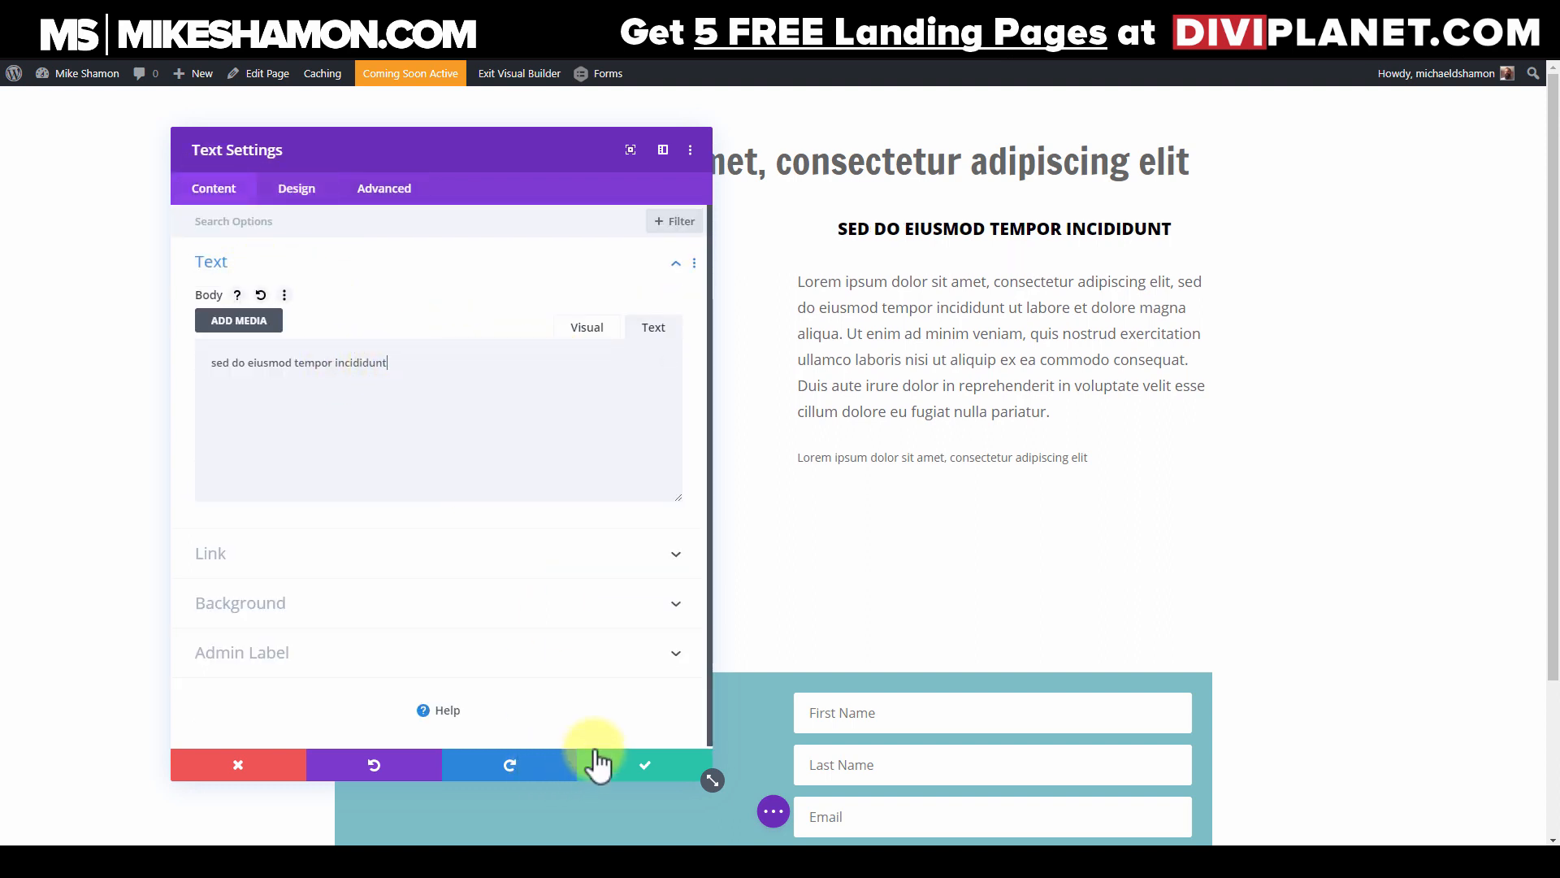
click(622, 757)
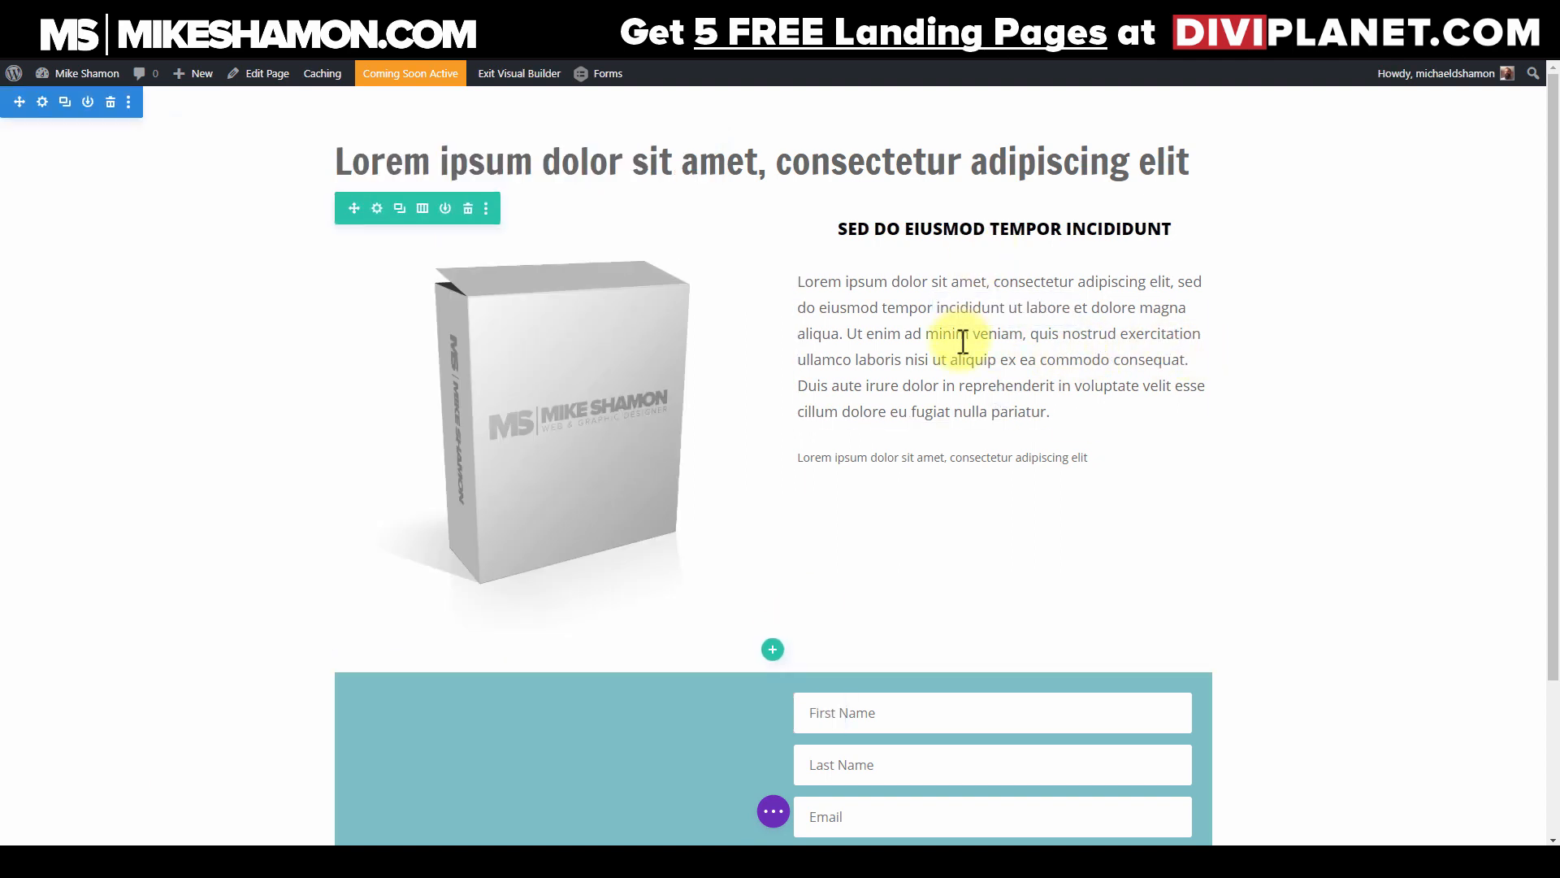
Step: Enable the icon option for the blurb below the paragraph and choose the plain checkmark icon
mouse_move(935, 488)
click(976, 457)
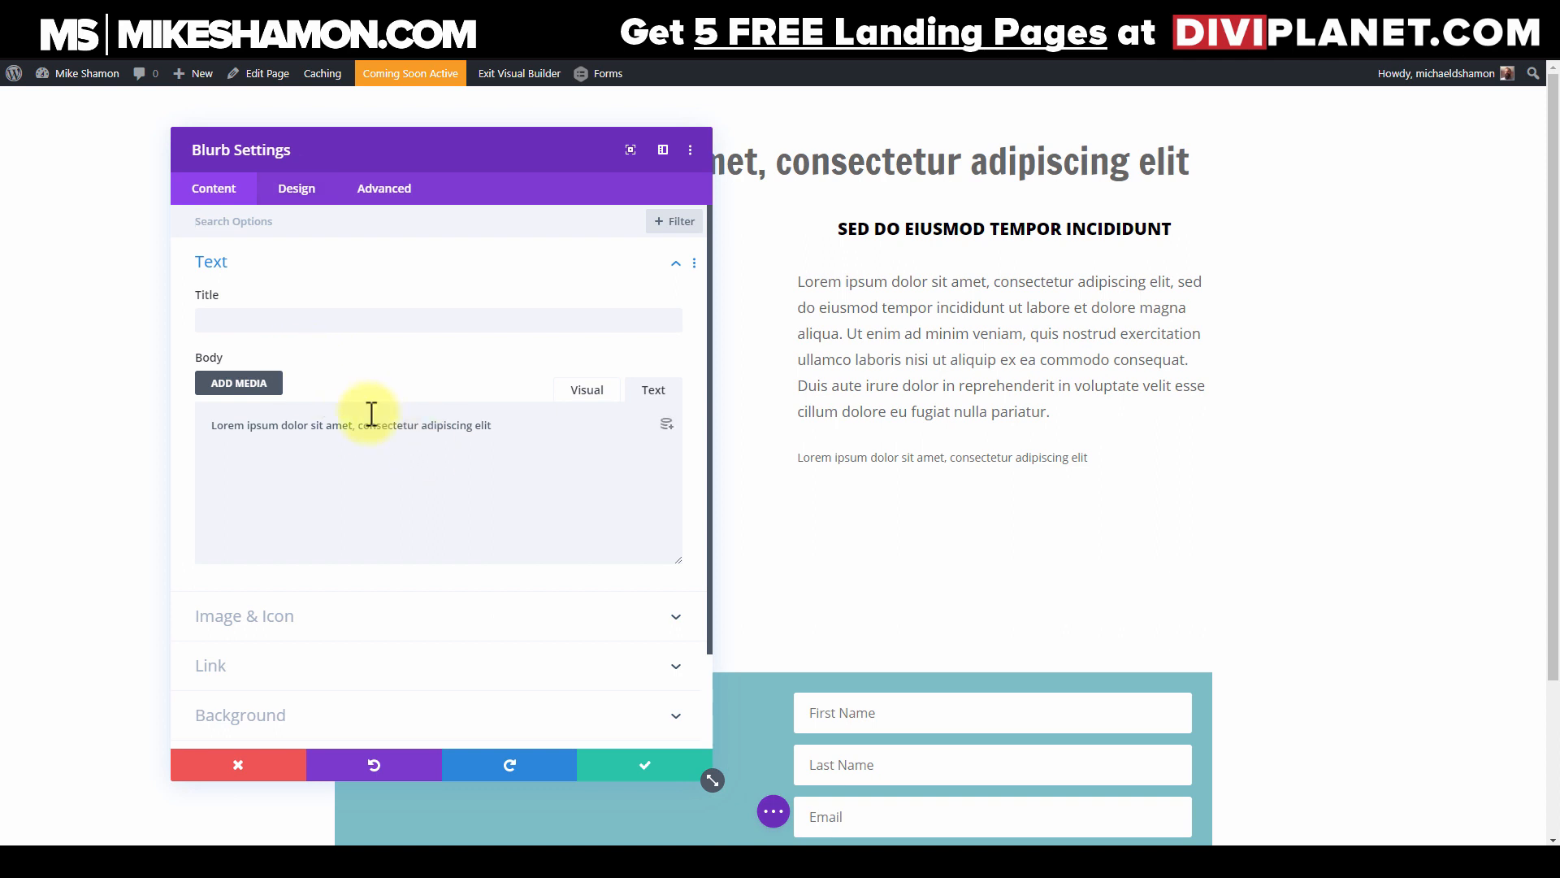
click(296, 187)
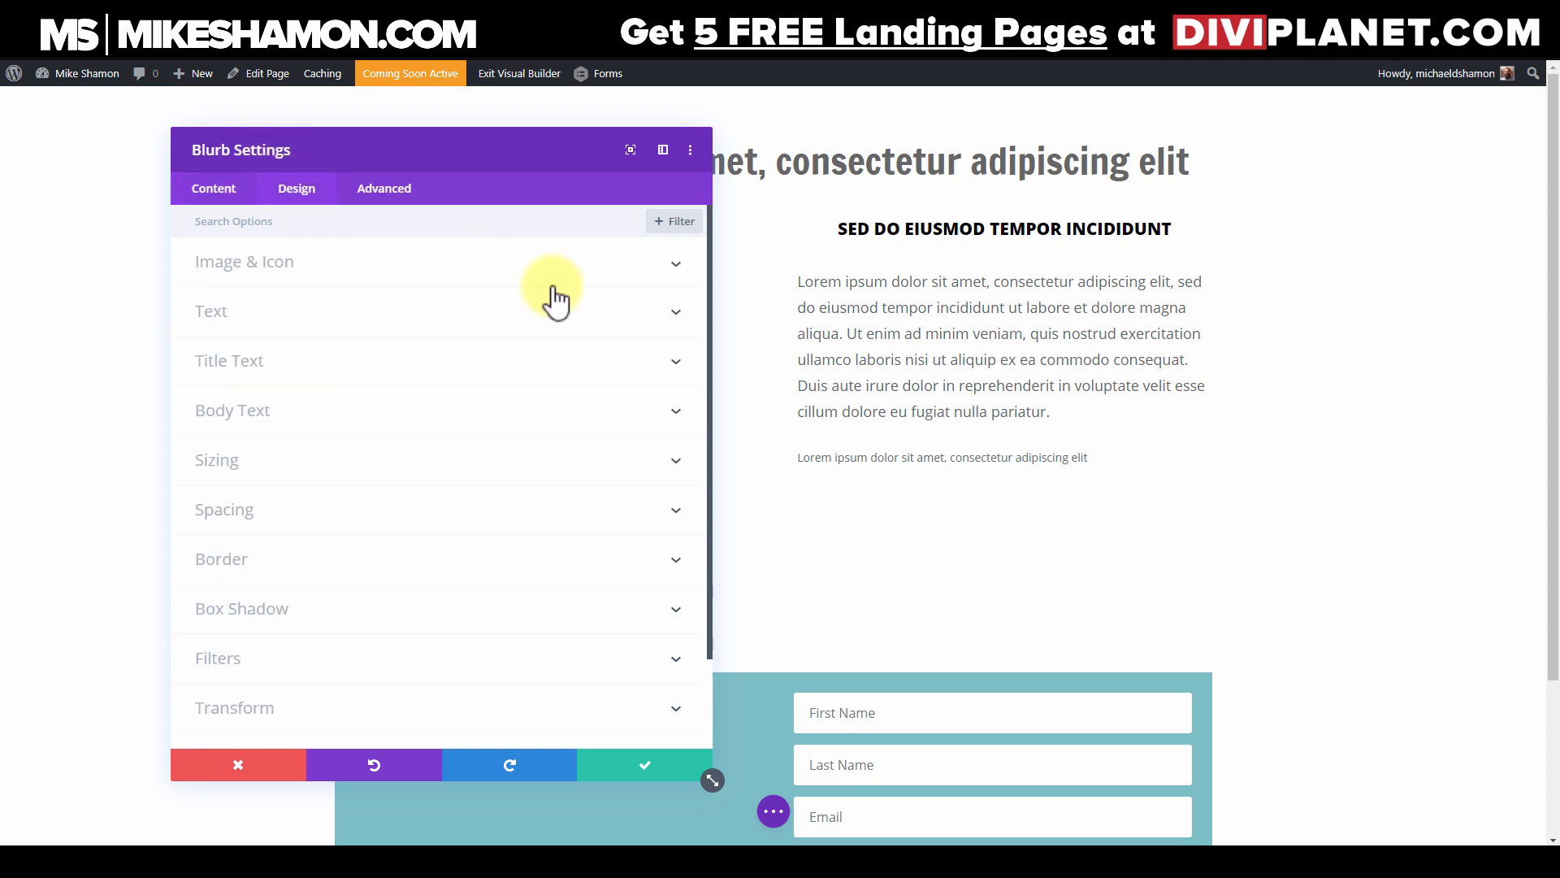
click(380, 285)
scroll(287, 492, down, 4)
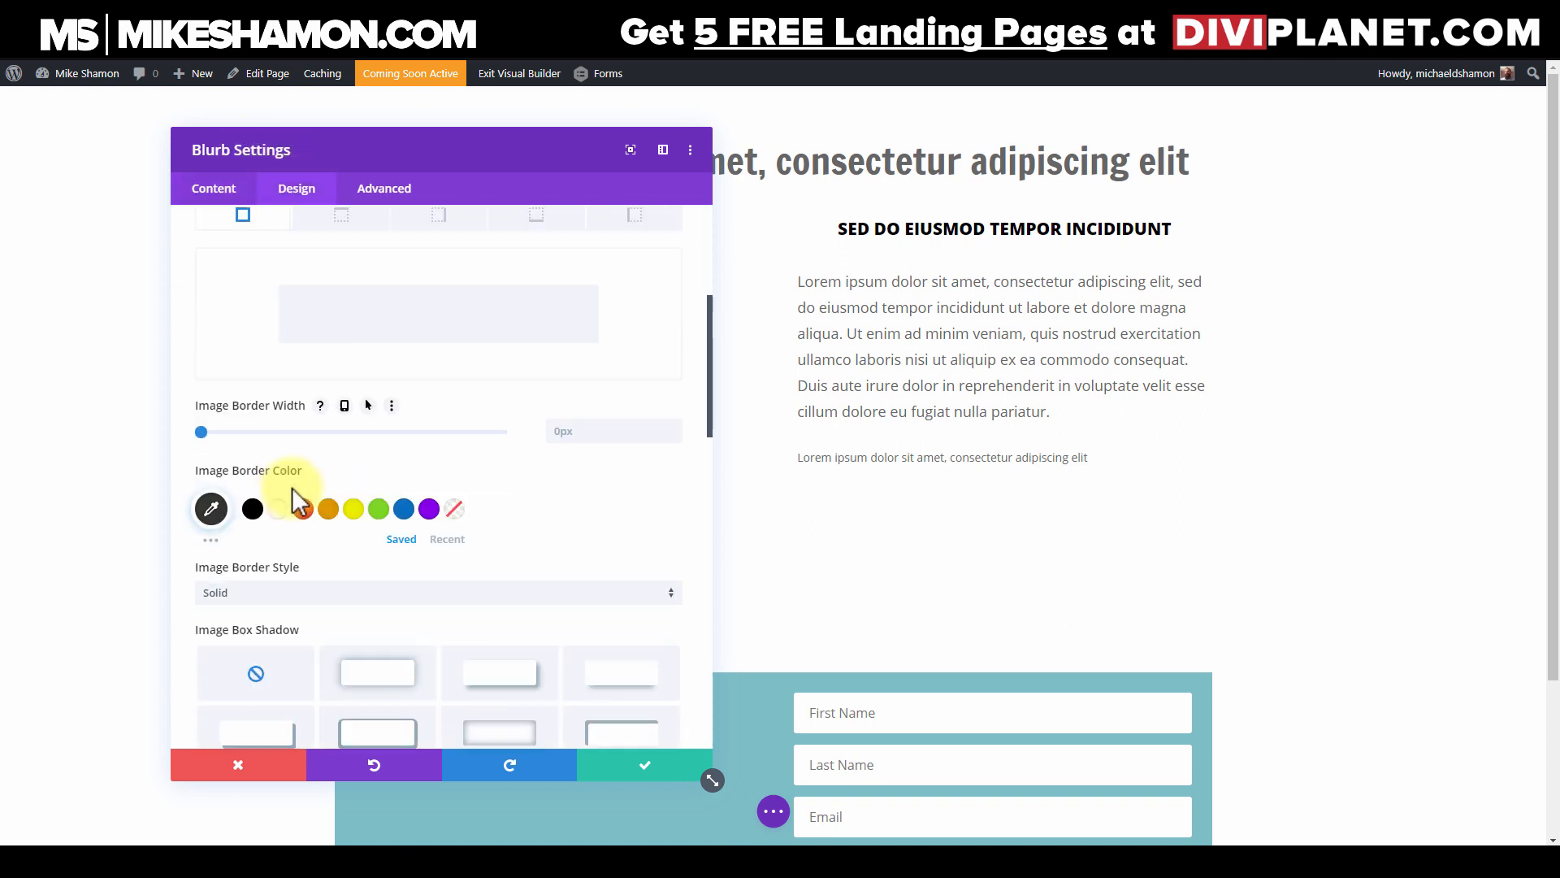
scroll(243, 463, up, 4)
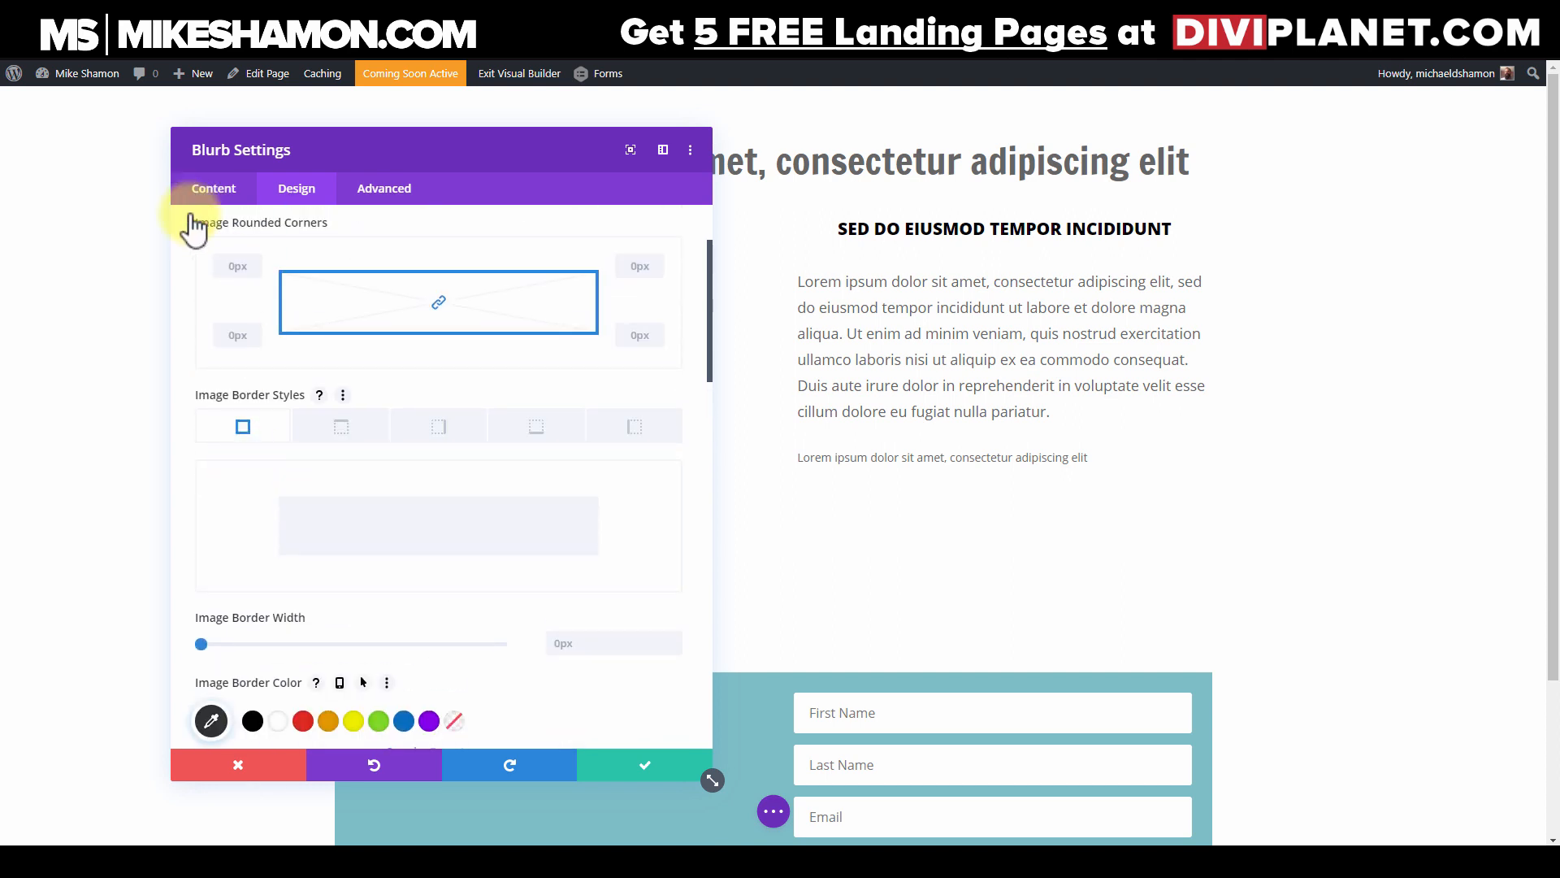
scroll(195, 228, up, 2)
click(212, 192)
click(235, 322)
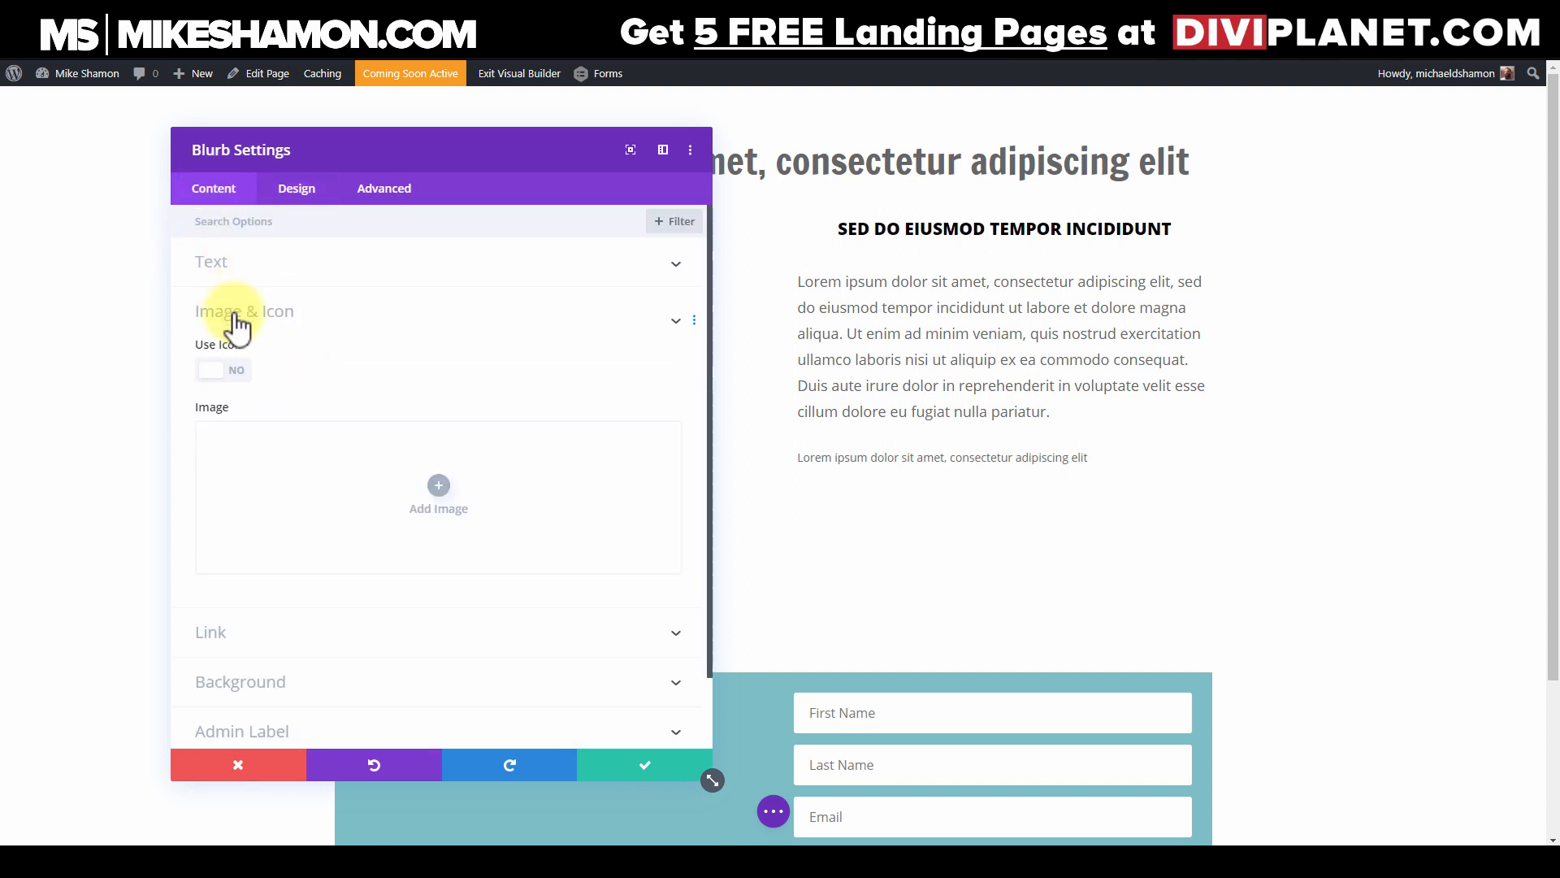
click(215, 293)
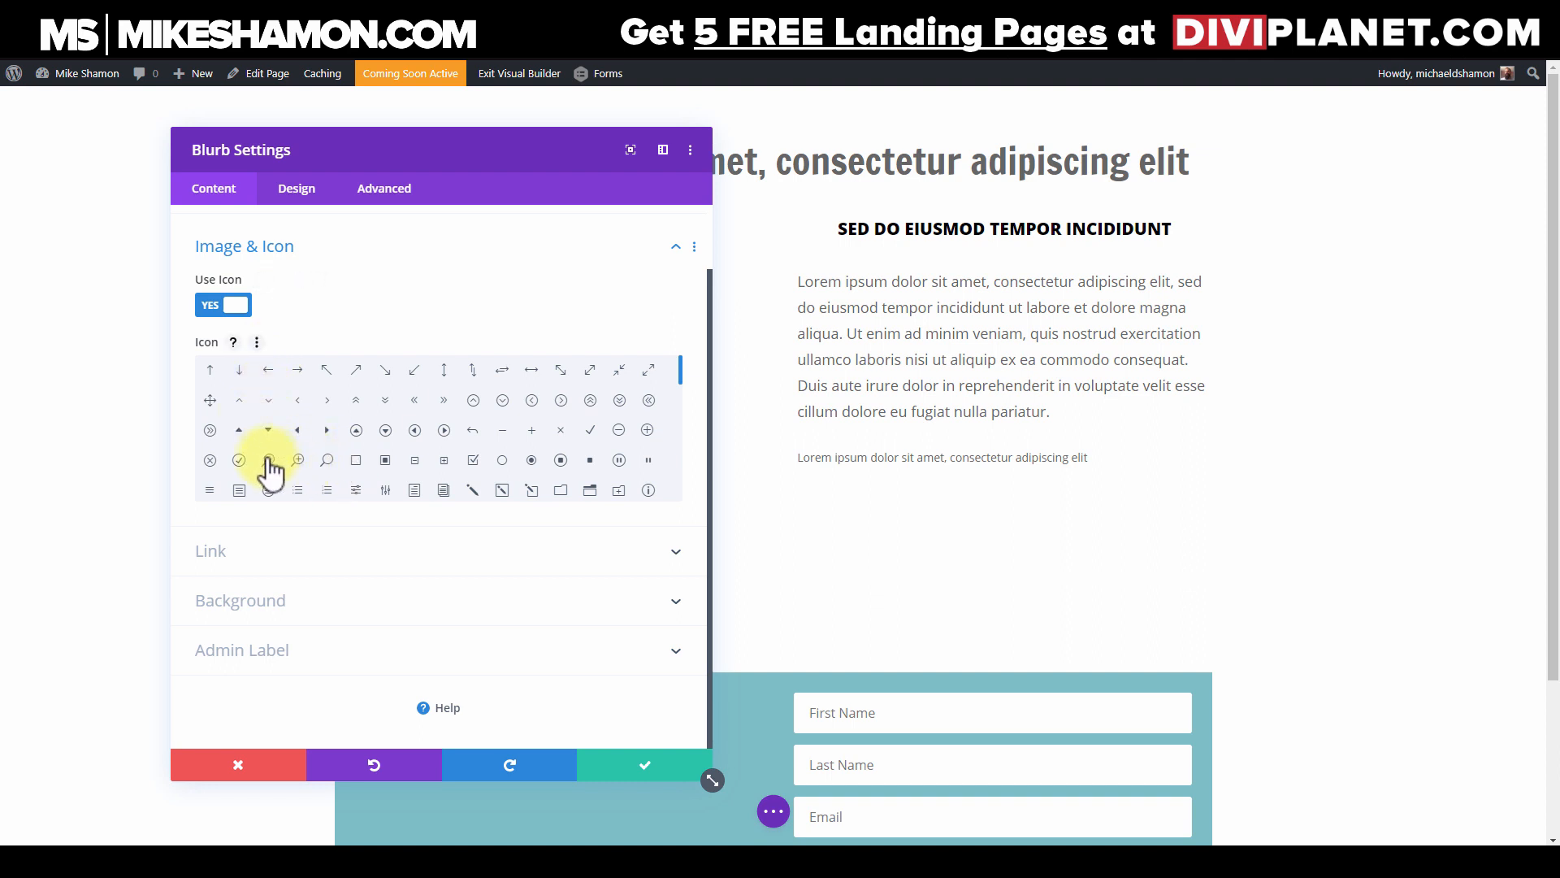
click(593, 431)
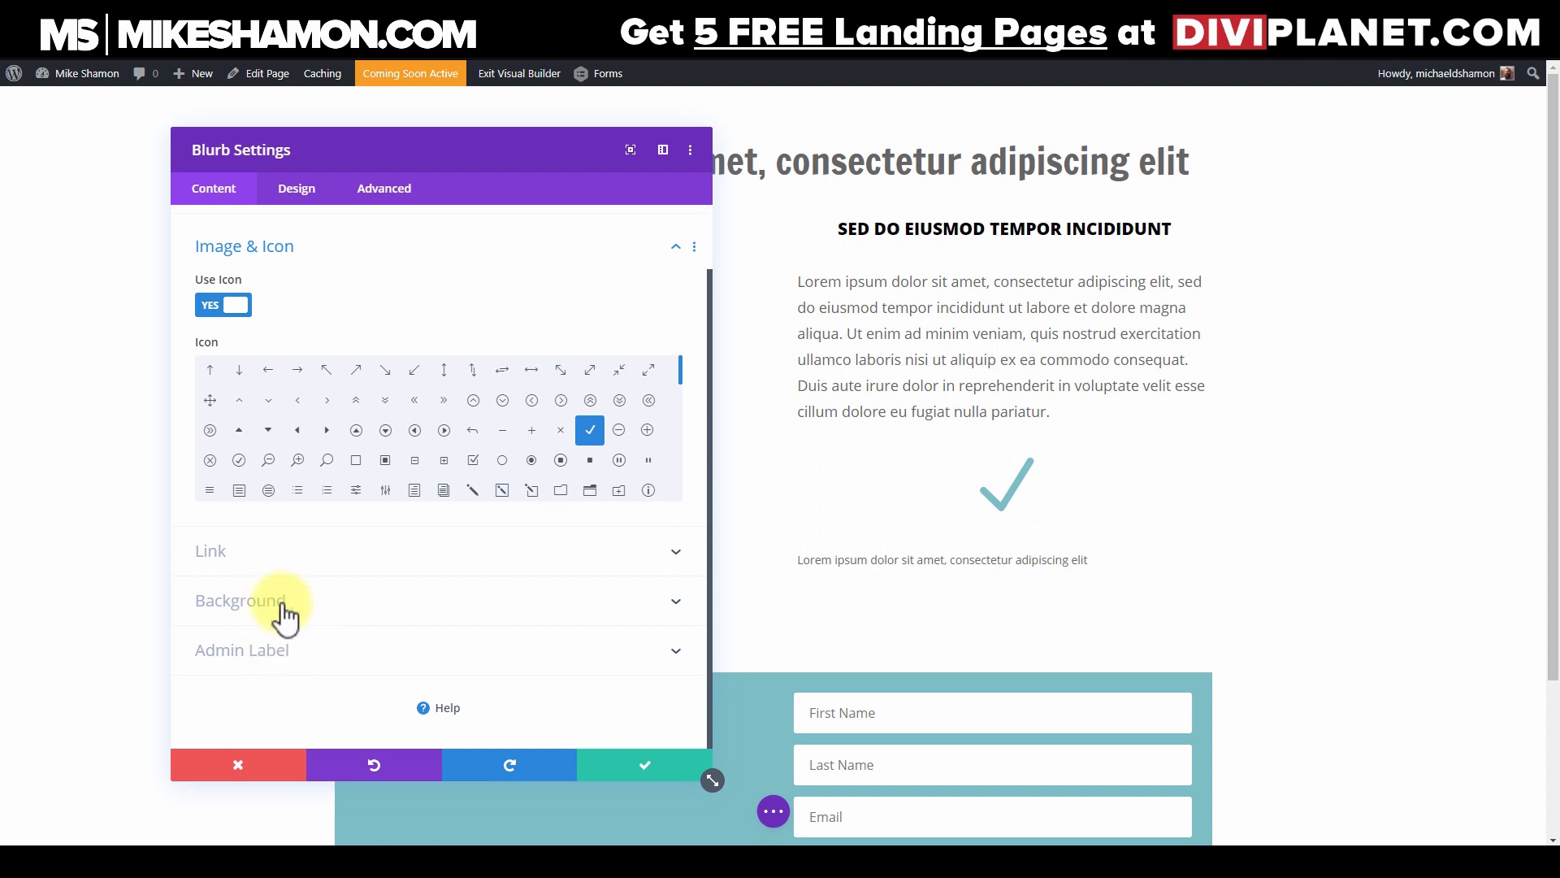
Step: Set the checkmark blurb's icon placement to Left
click(296, 189)
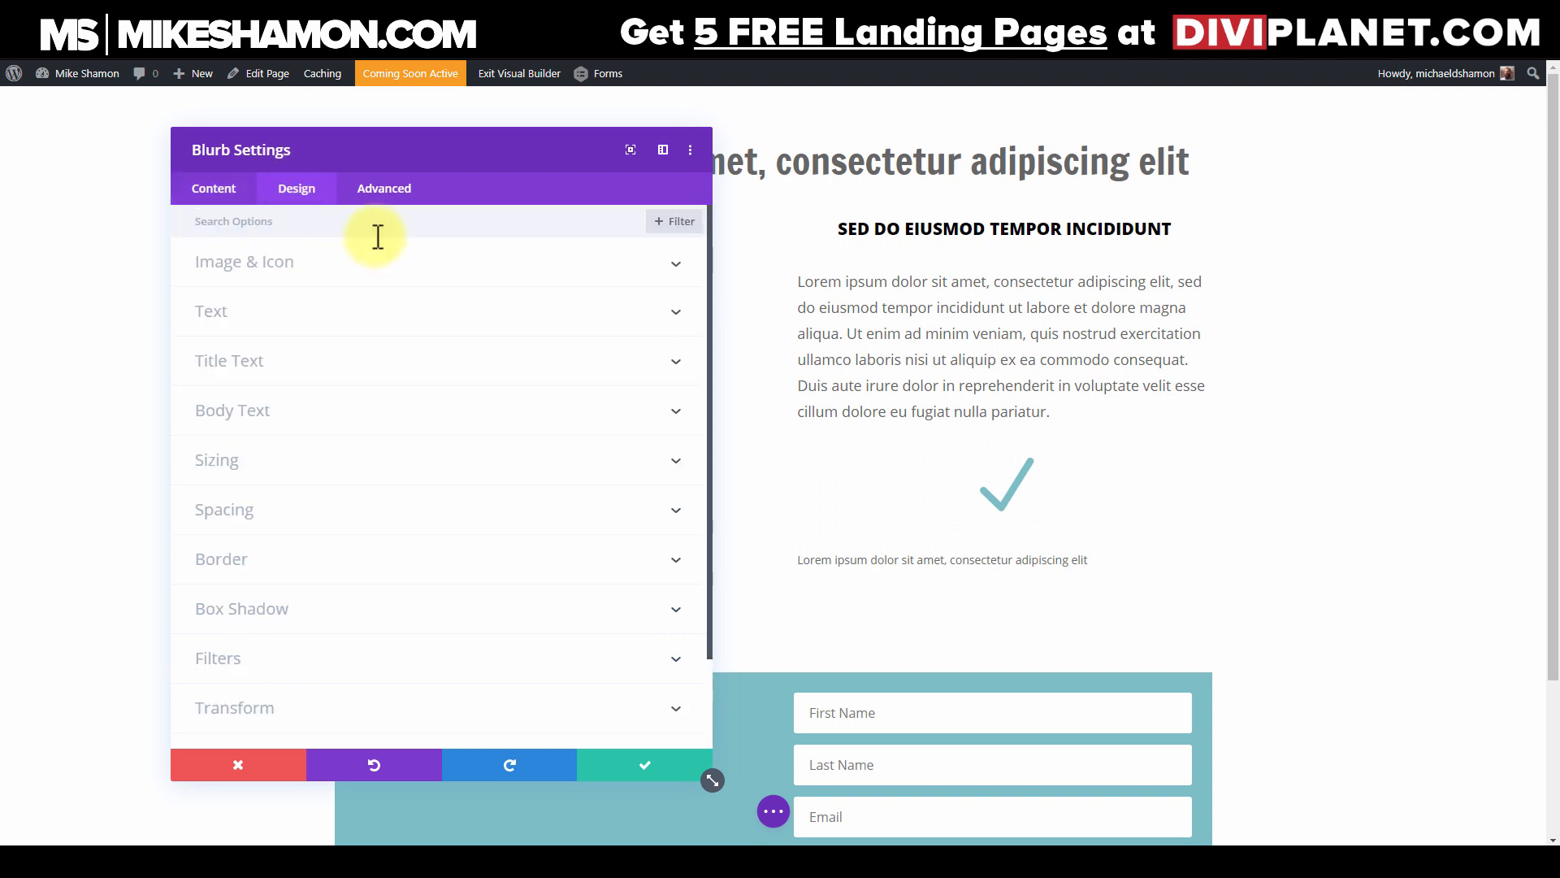
click(350, 272)
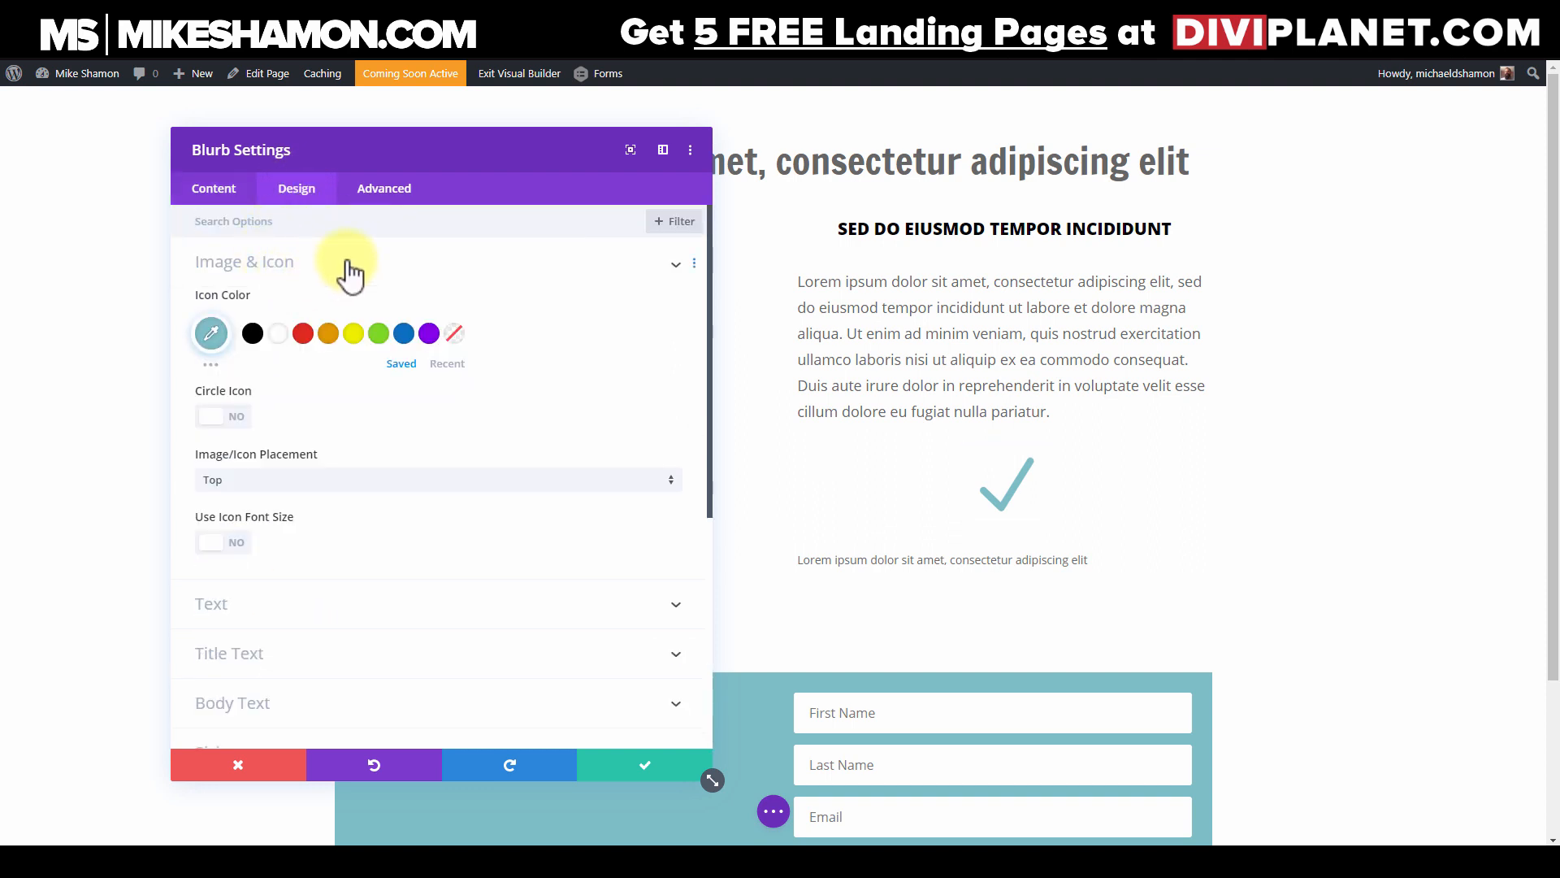
click(236, 485)
click(236, 529)
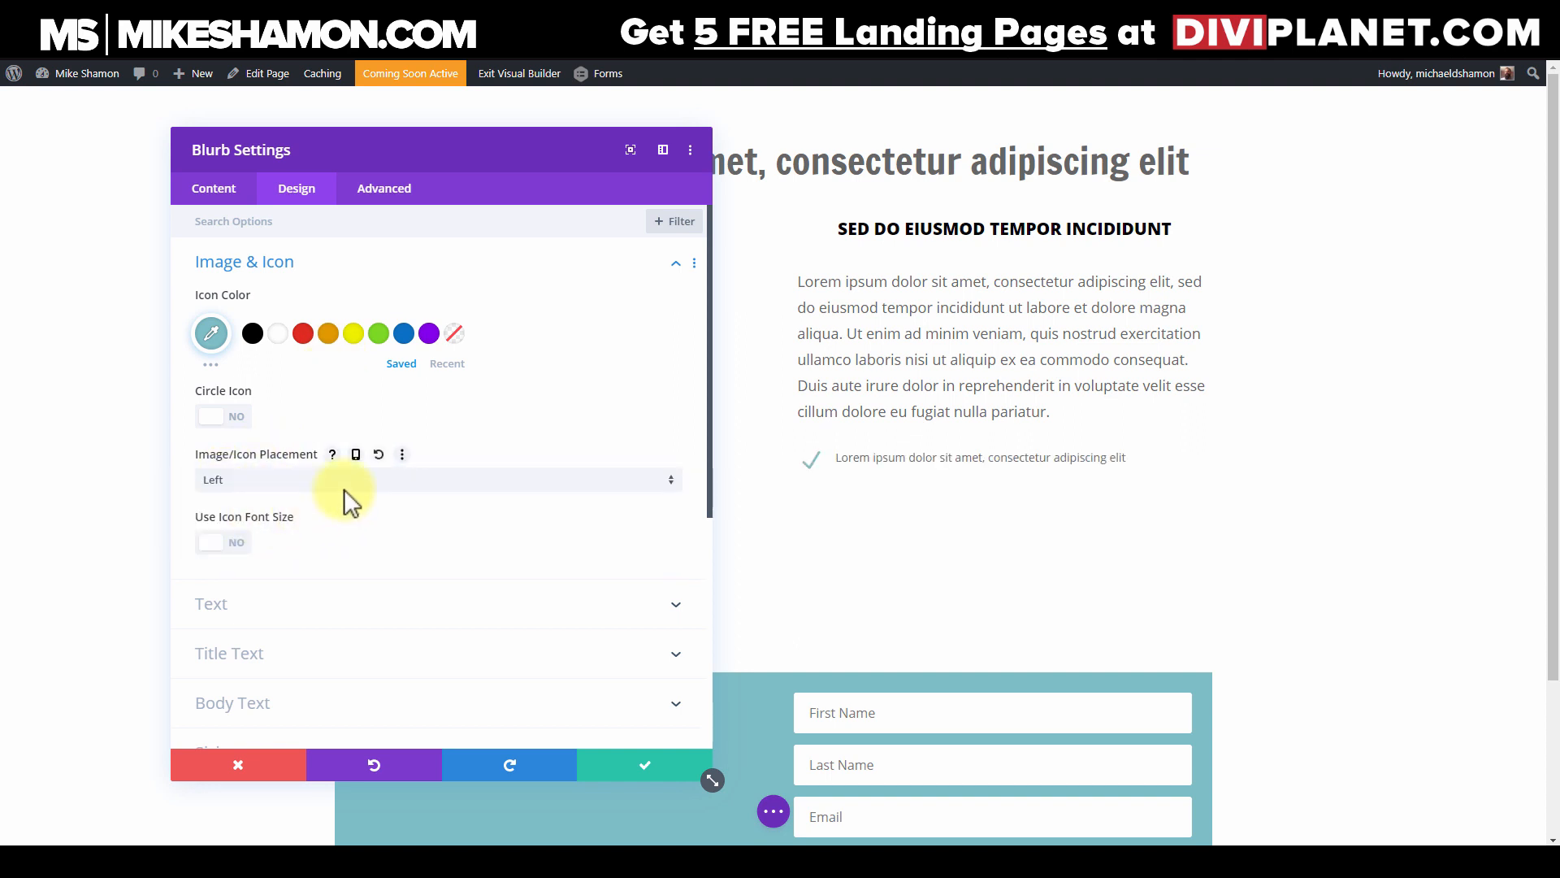
Step: Enable a custom icon font size of 40px for the blurb's checkmark and color the icon orange
click(234, 549)
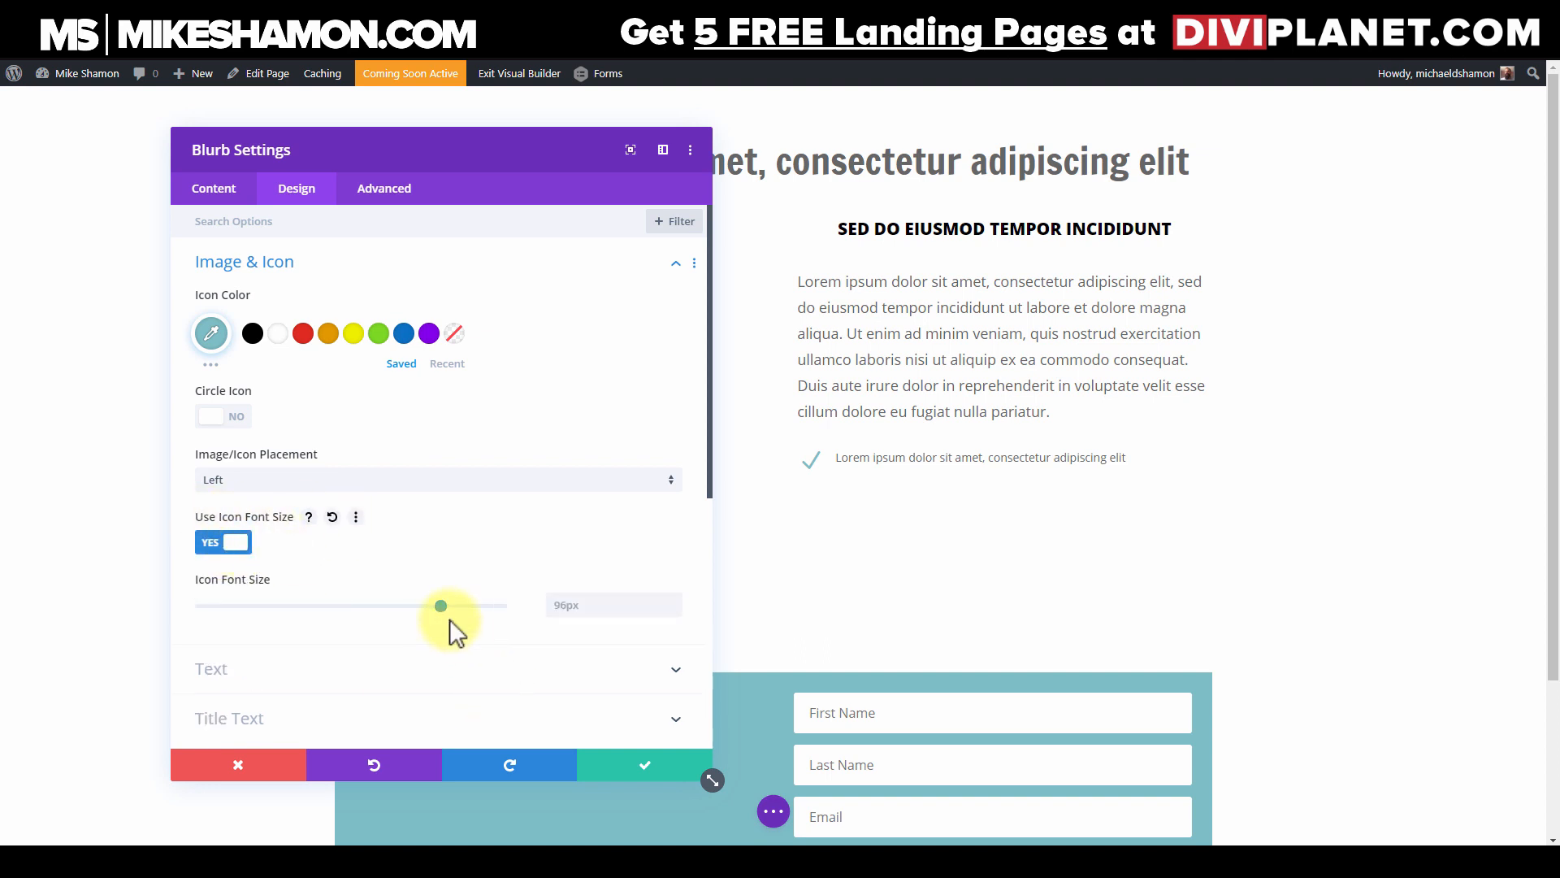
drag(444, 611, 300, 606)
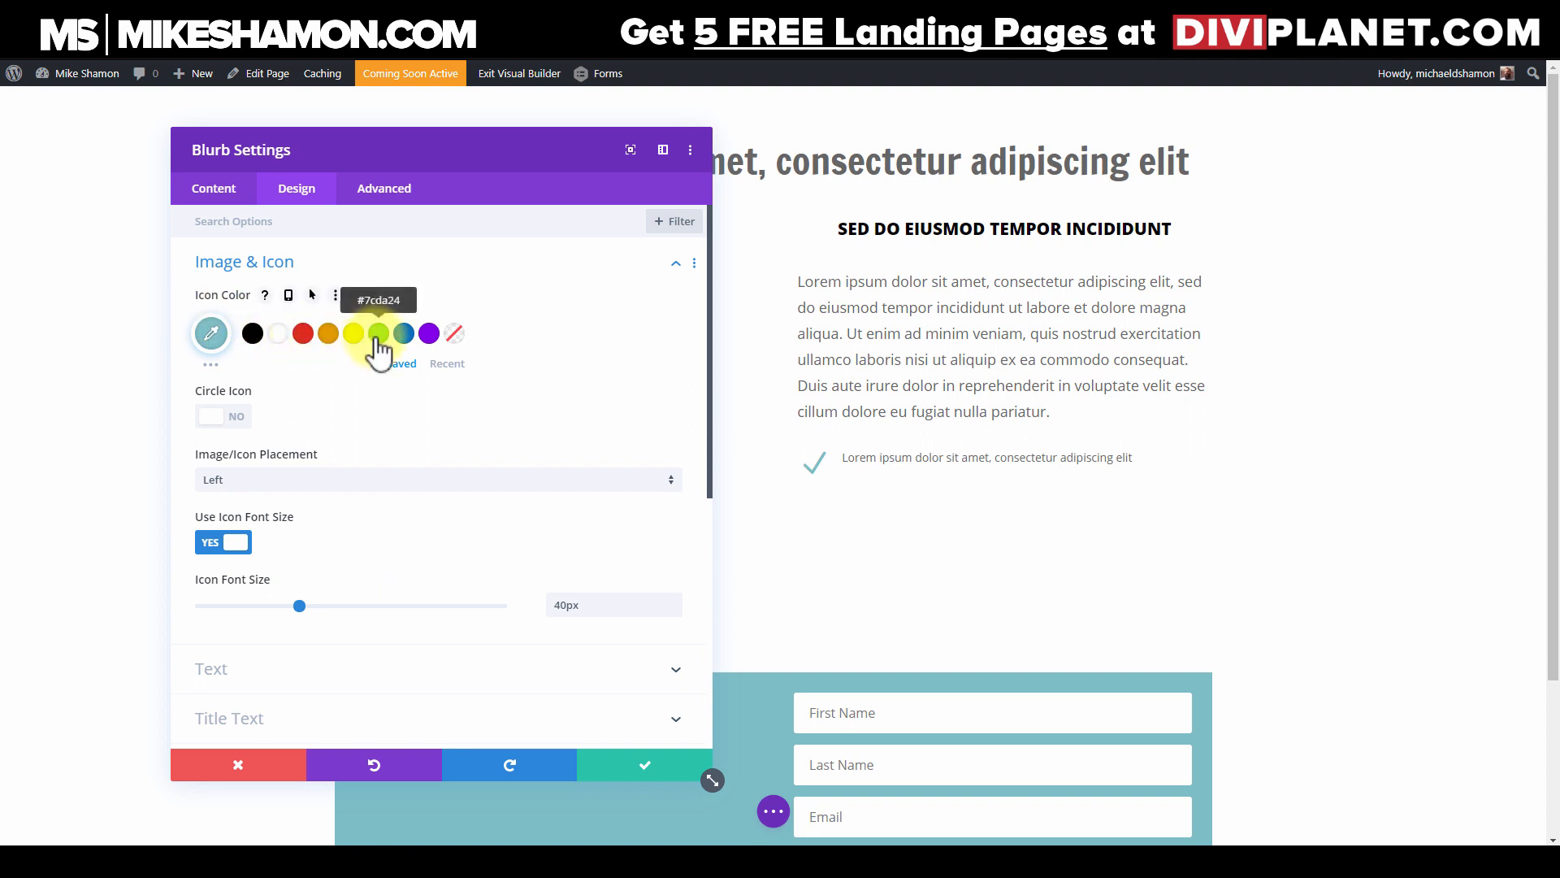
click(354, 335)
click(328, 335)
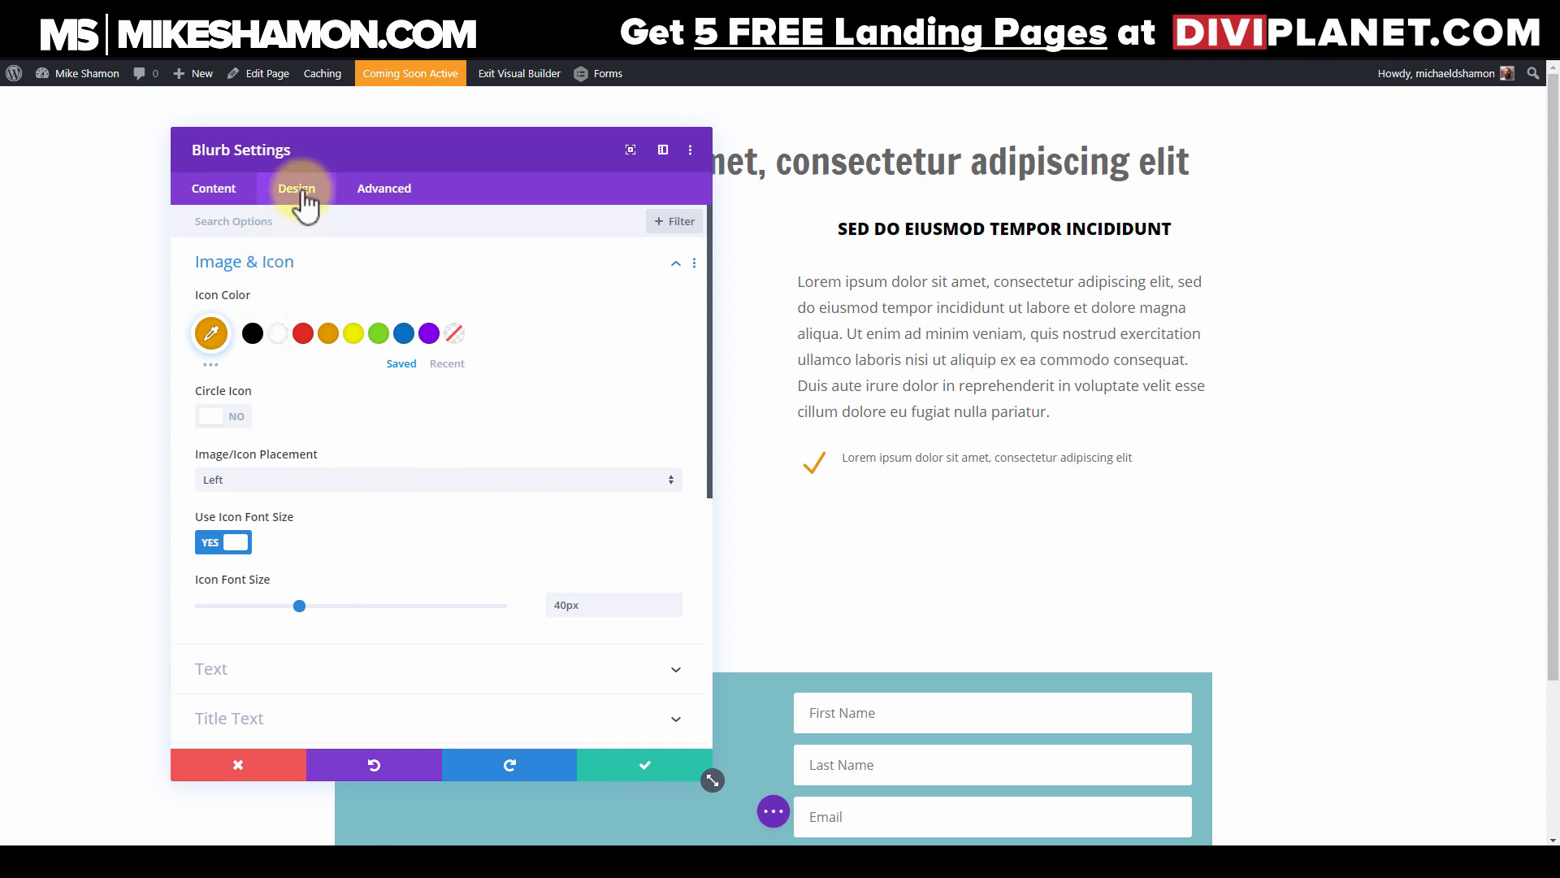
Step: Set the checkmark blurb's body font to Open Sans
click(244, 669)
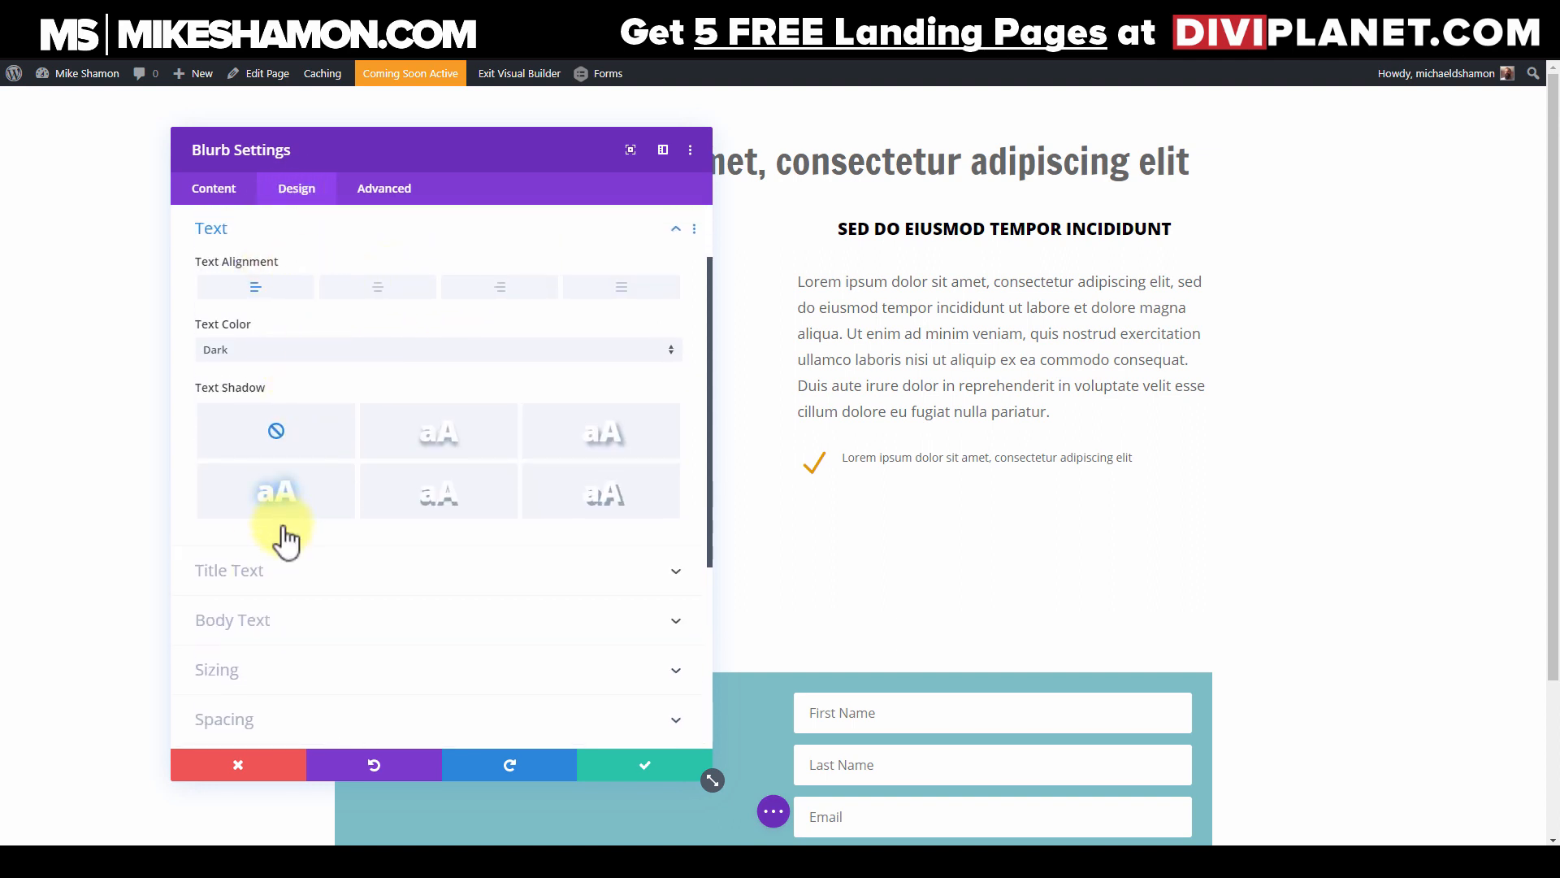
scroll(286, 539, down, 2)
click(275, 451)
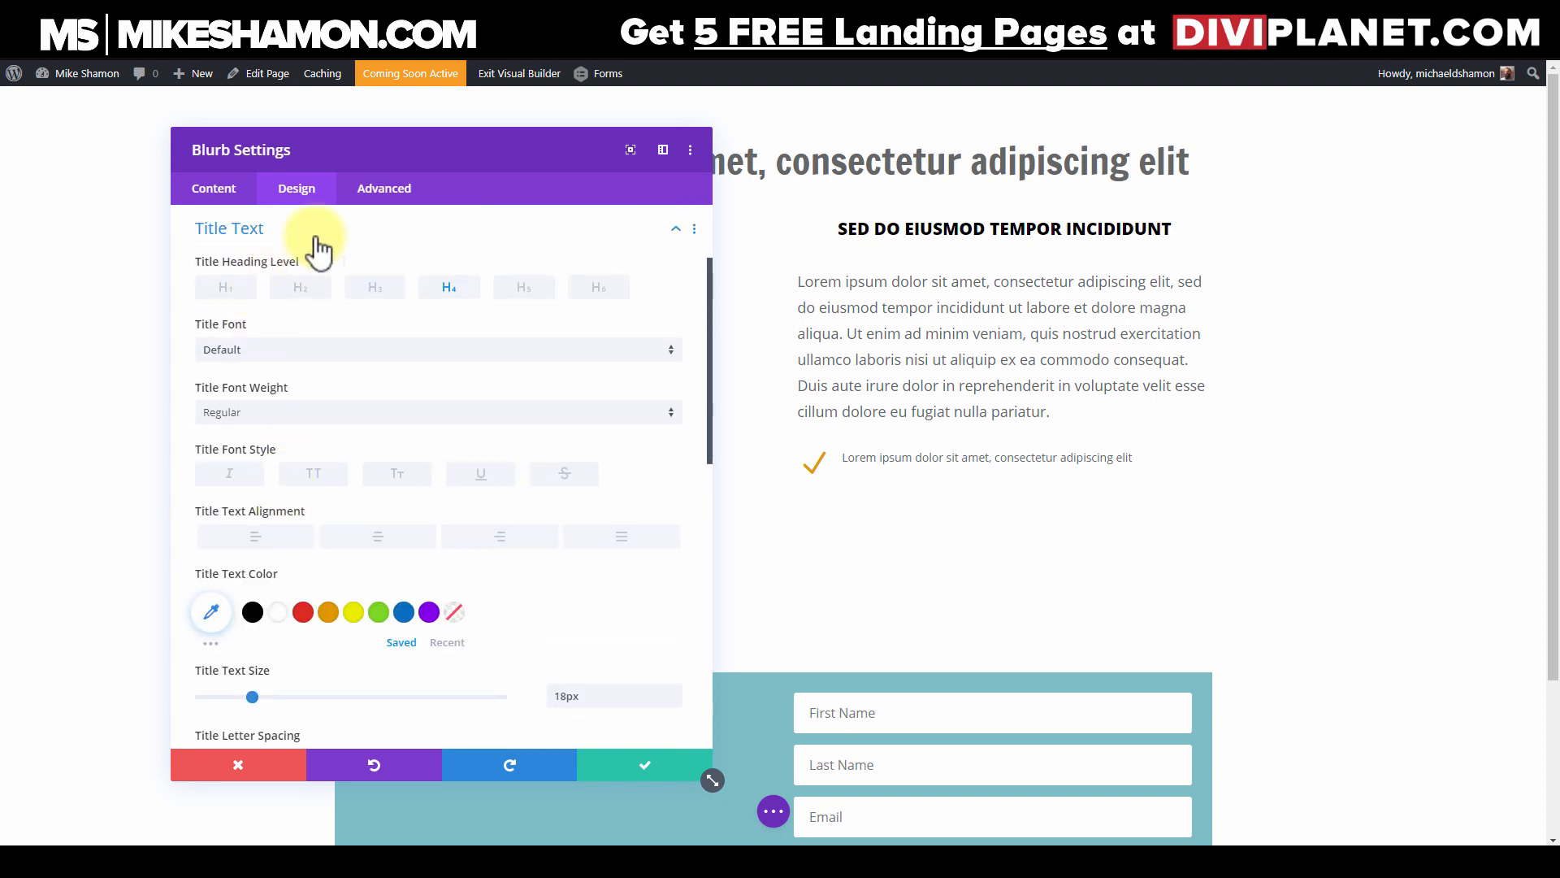
click(317, 240)
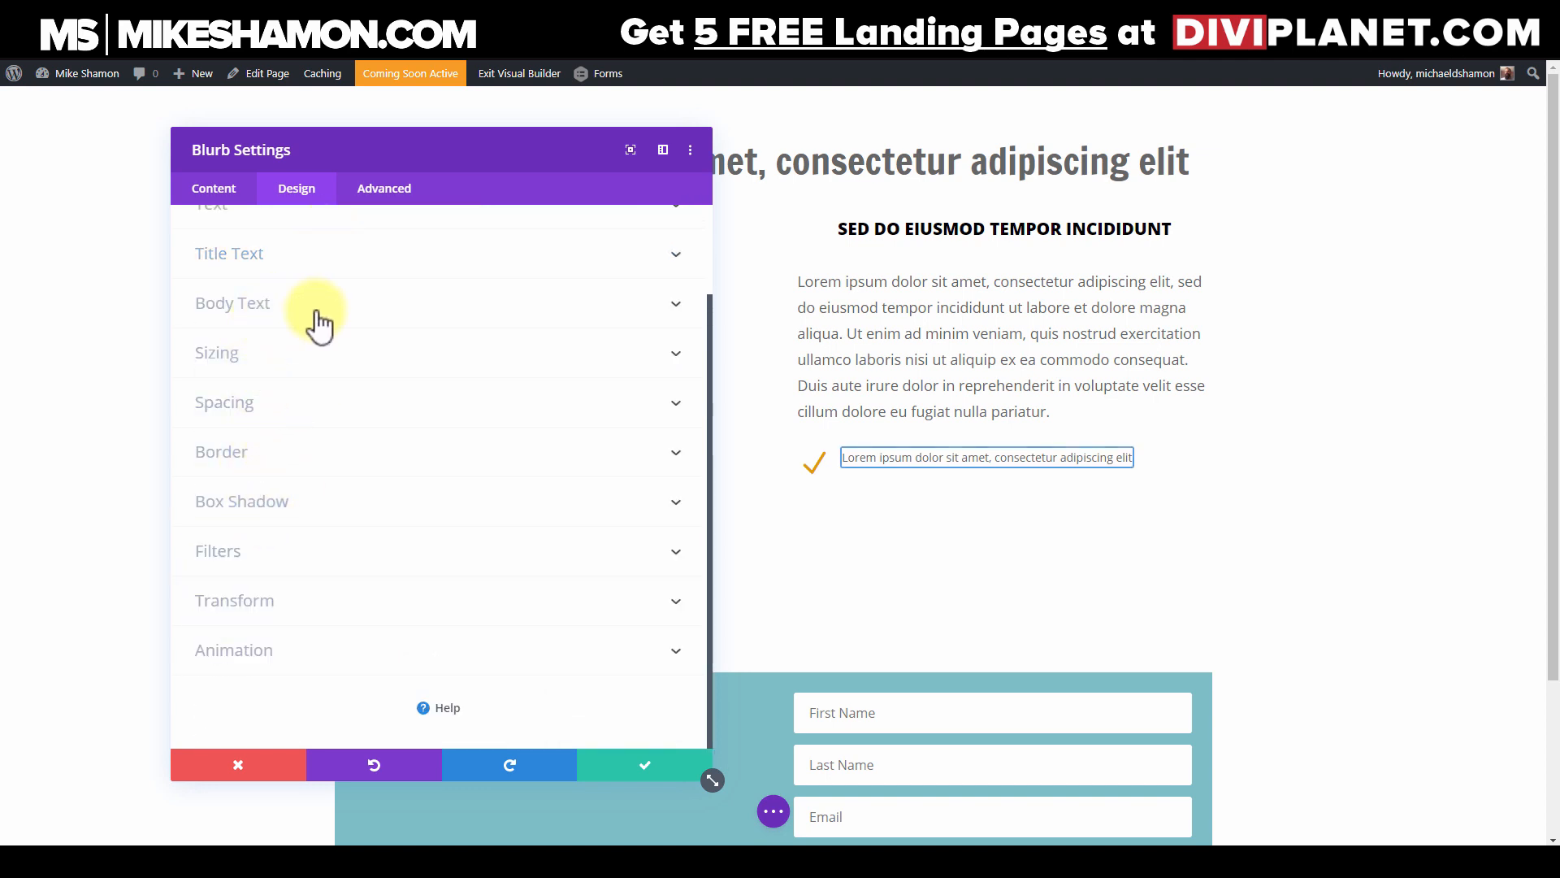
click(317, 324)
click(239, 341)
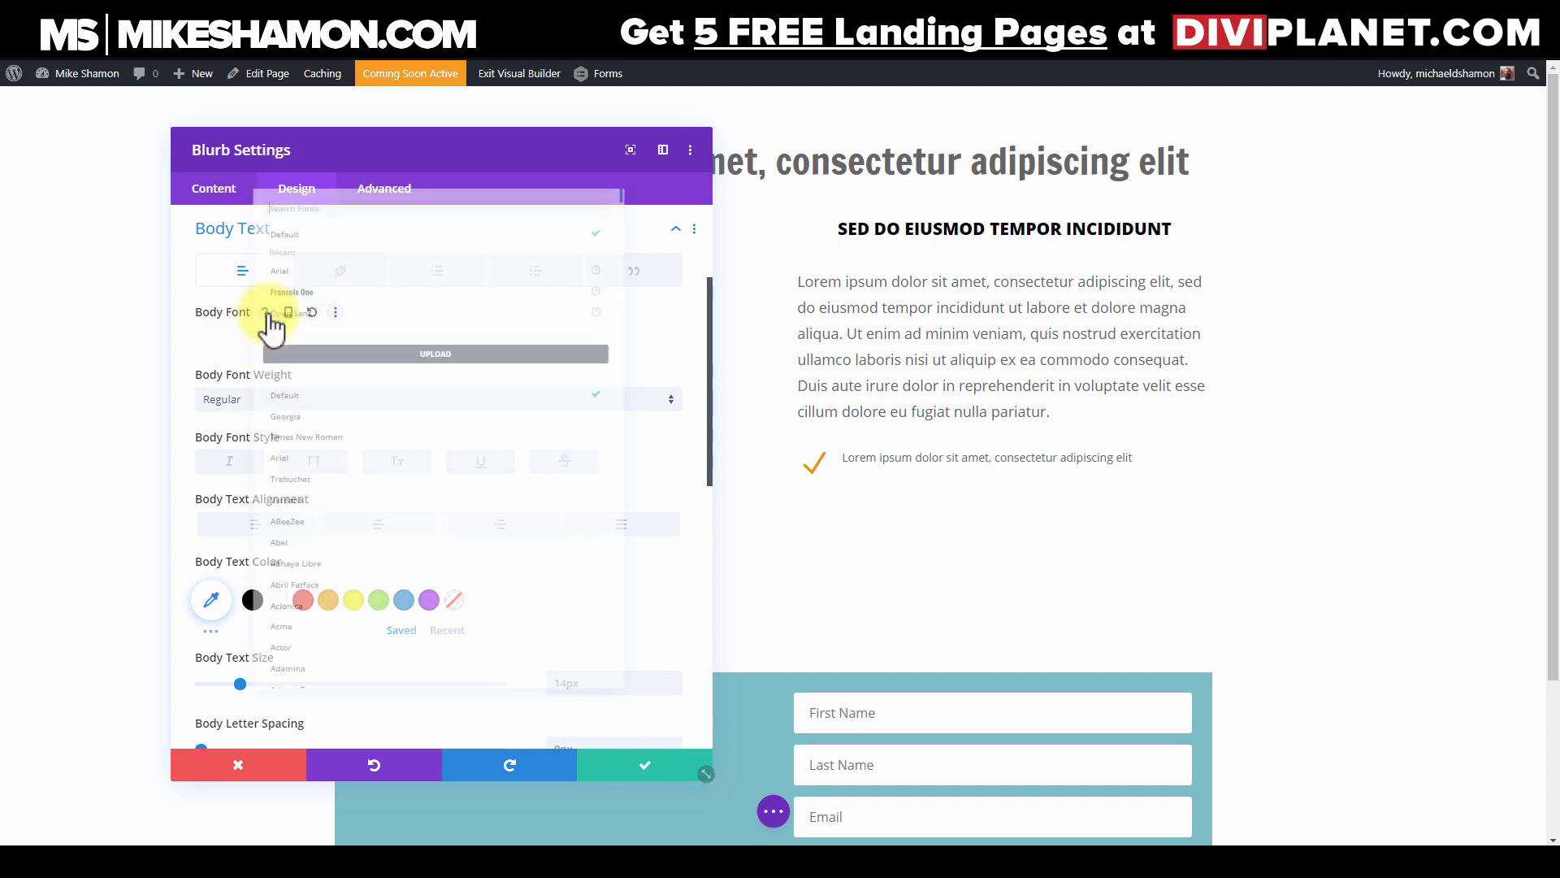
click(270, 273)
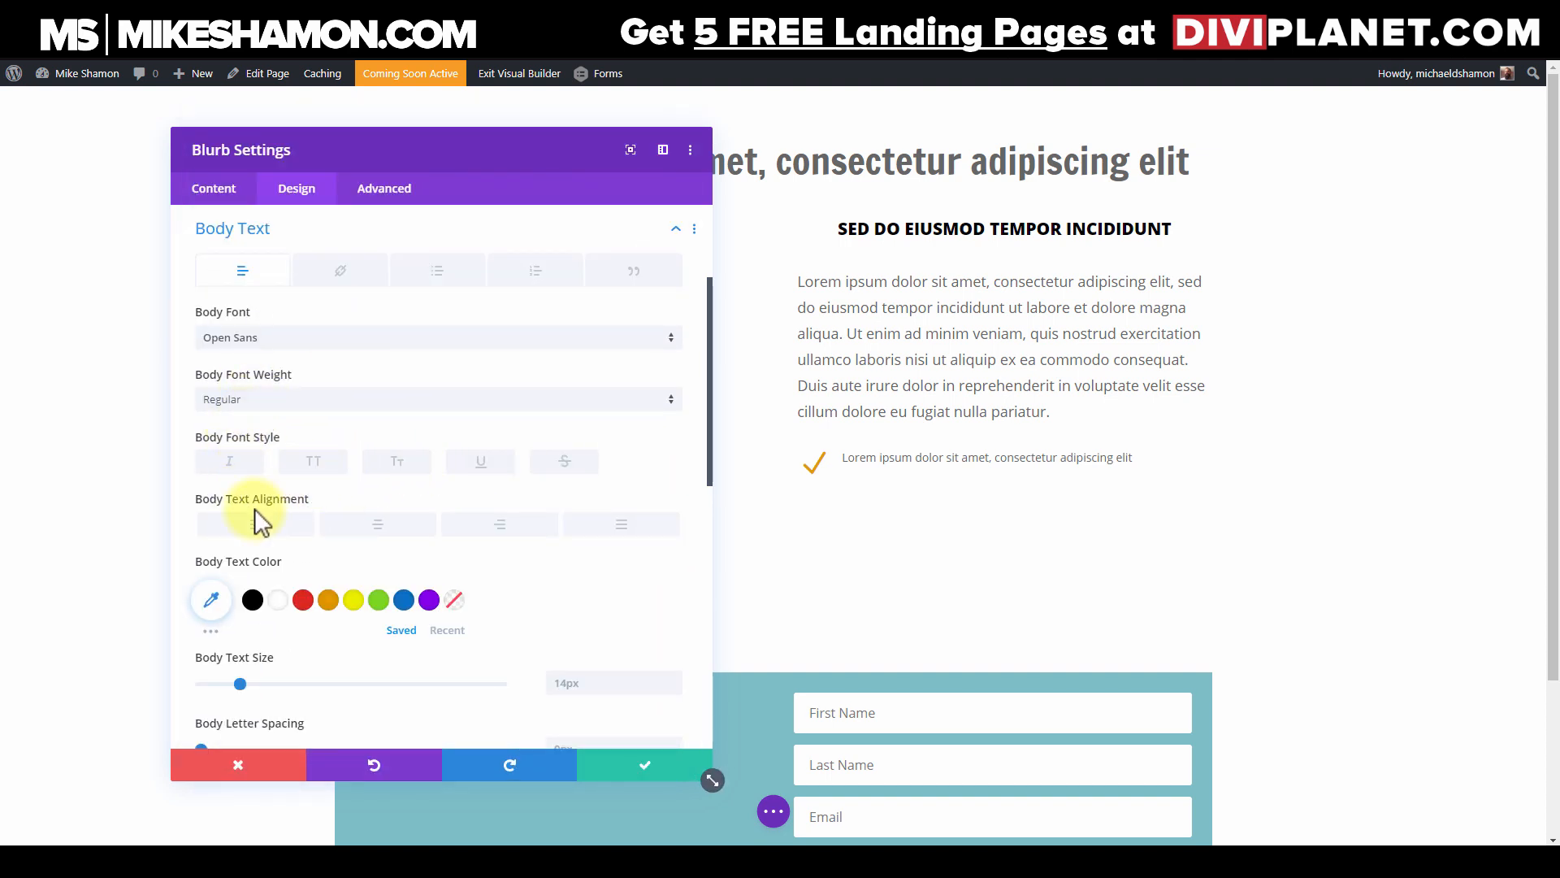
Step: Make the blurb's body text black and set its size to 18px
scroll(259, 487, down, 2)
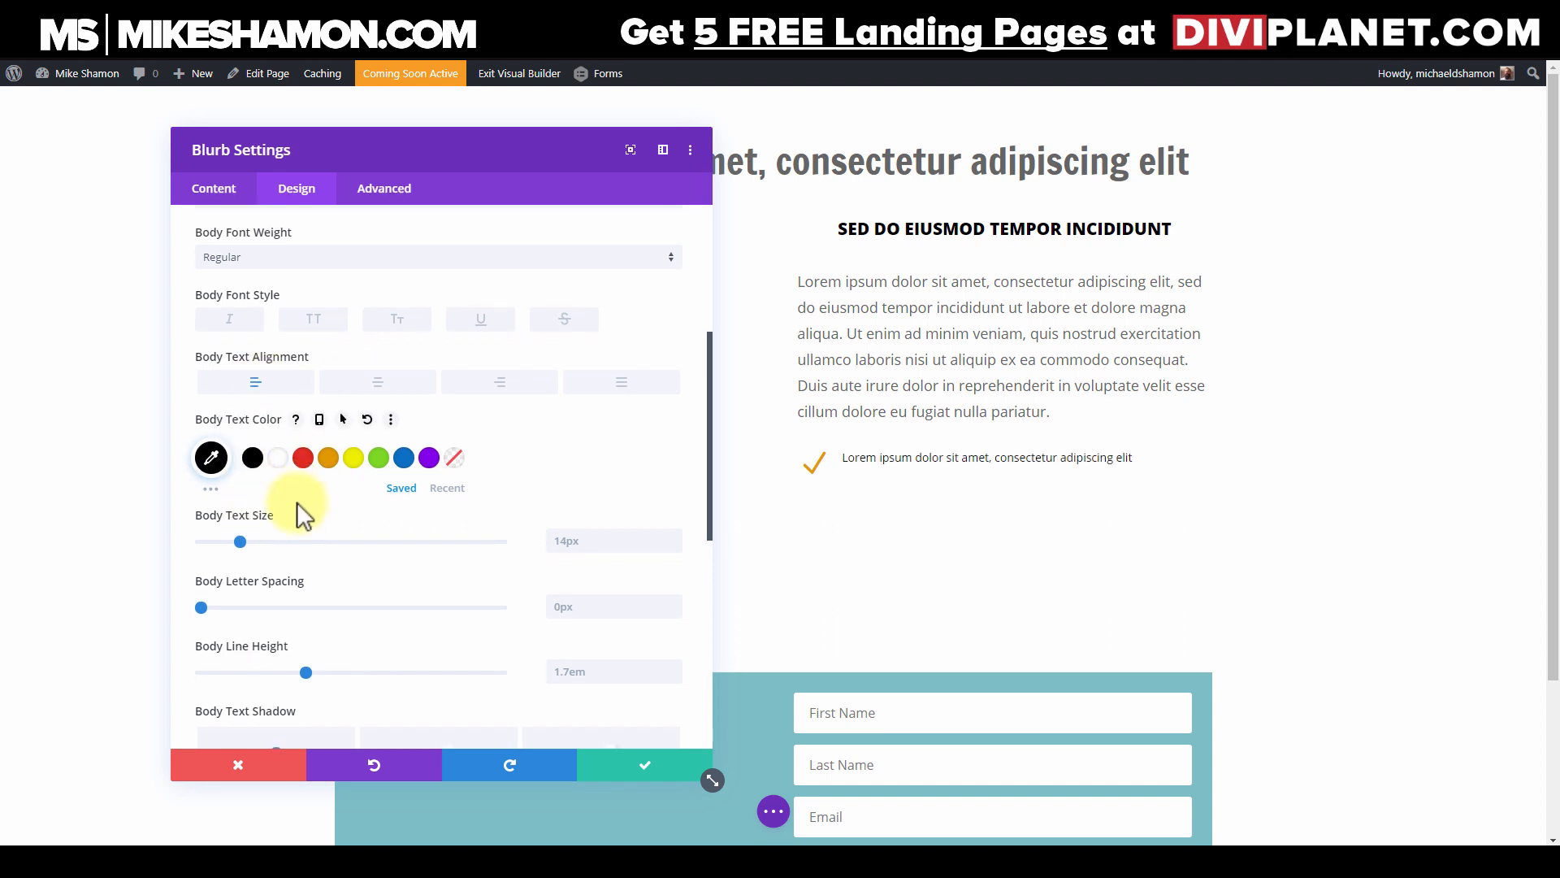
scroll(296, 501, down, 2)
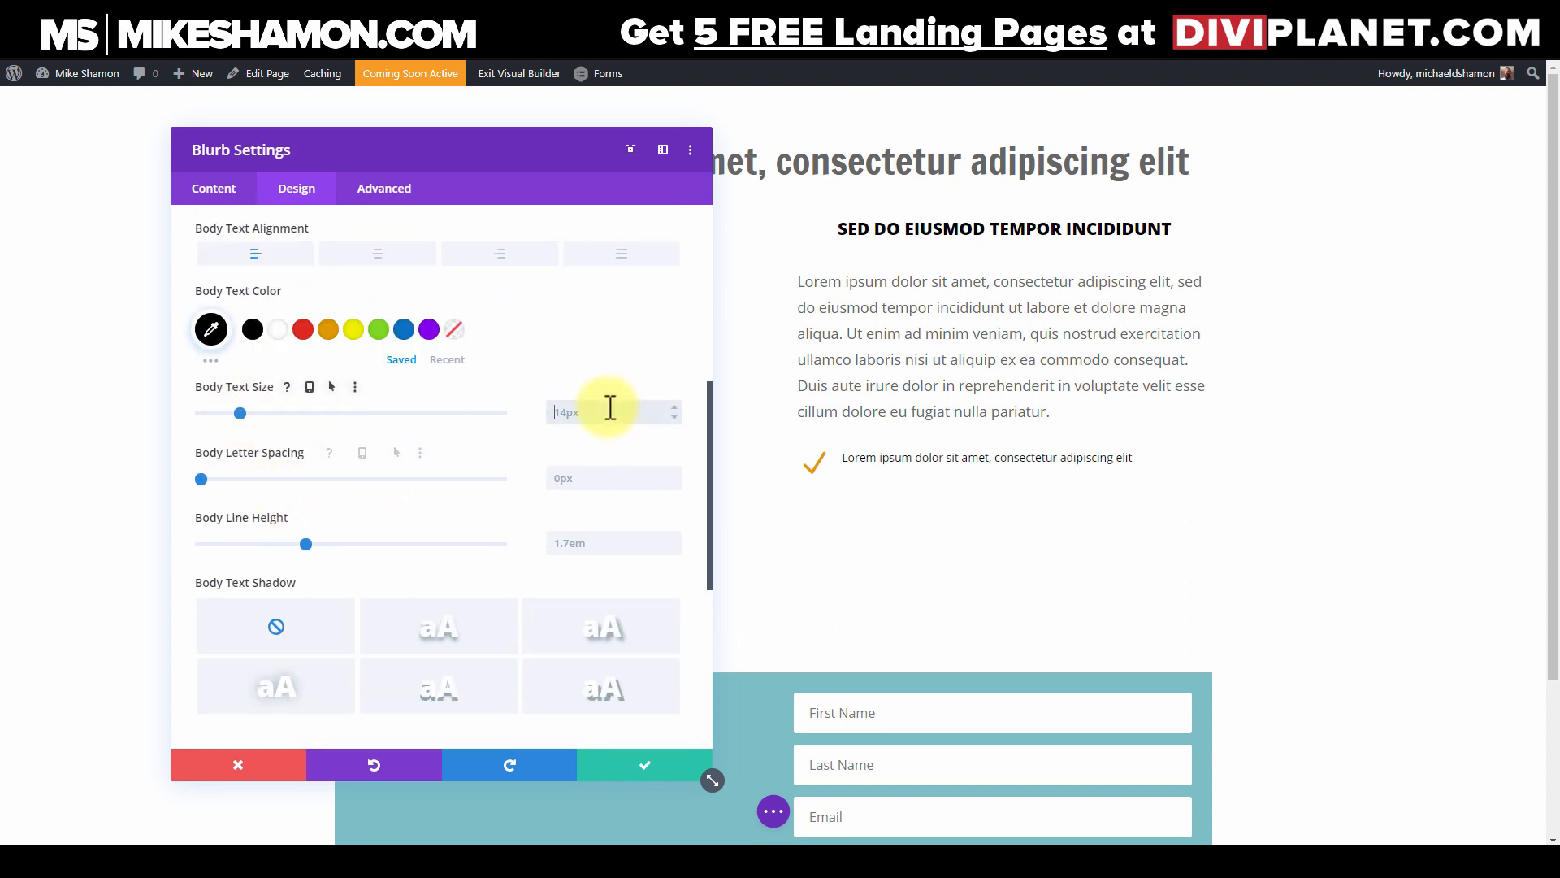
text(px)
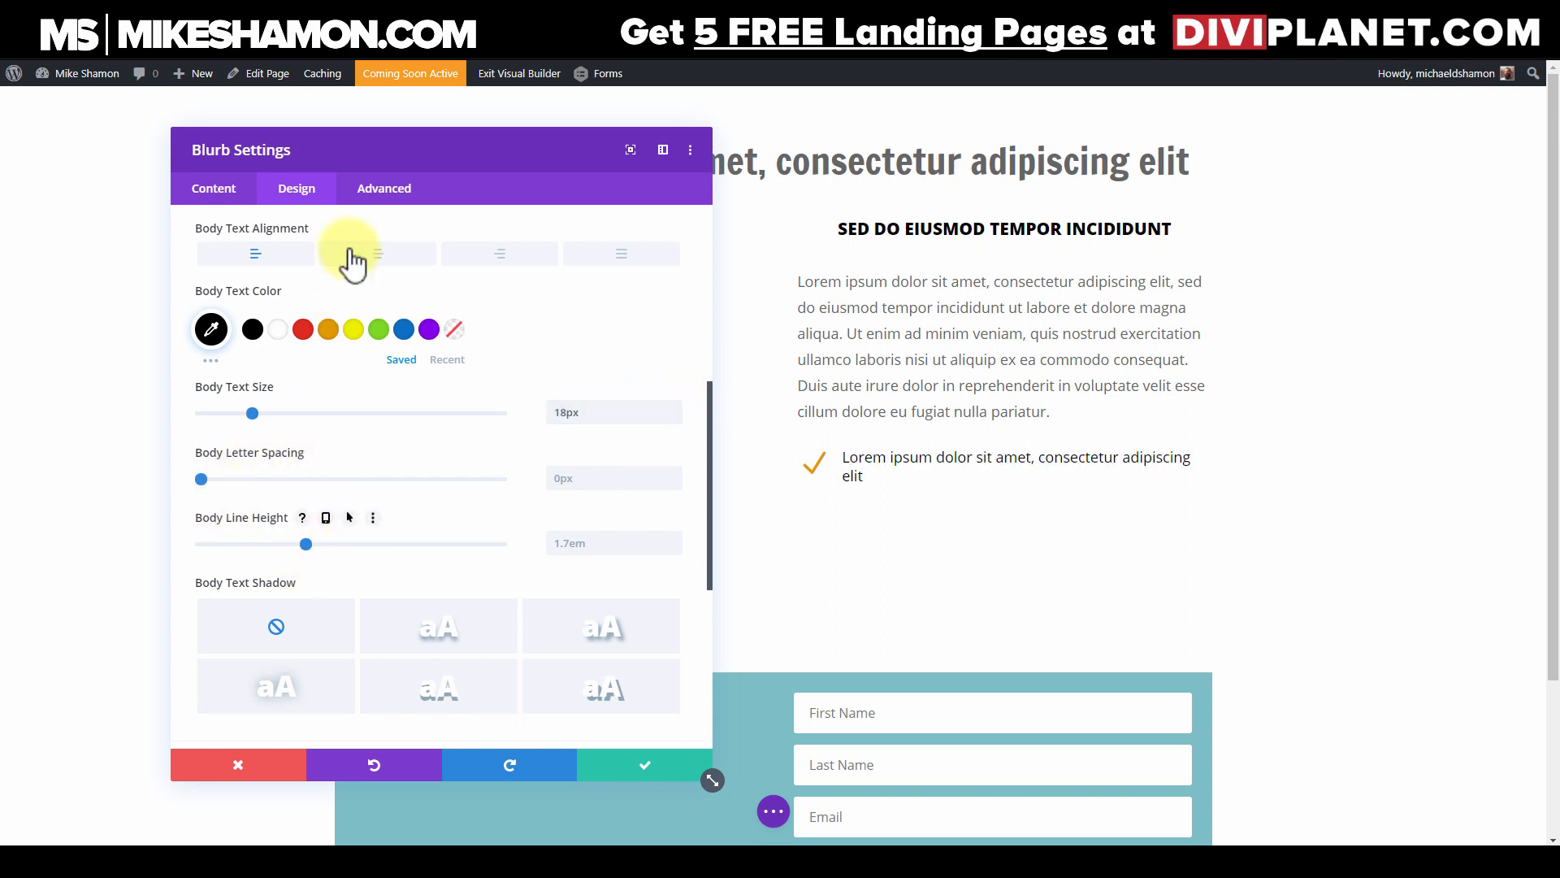
Step: Shorten the blurb's body to "Lorem ipsum dolor sit amet, consectetur"
click(216, 192)
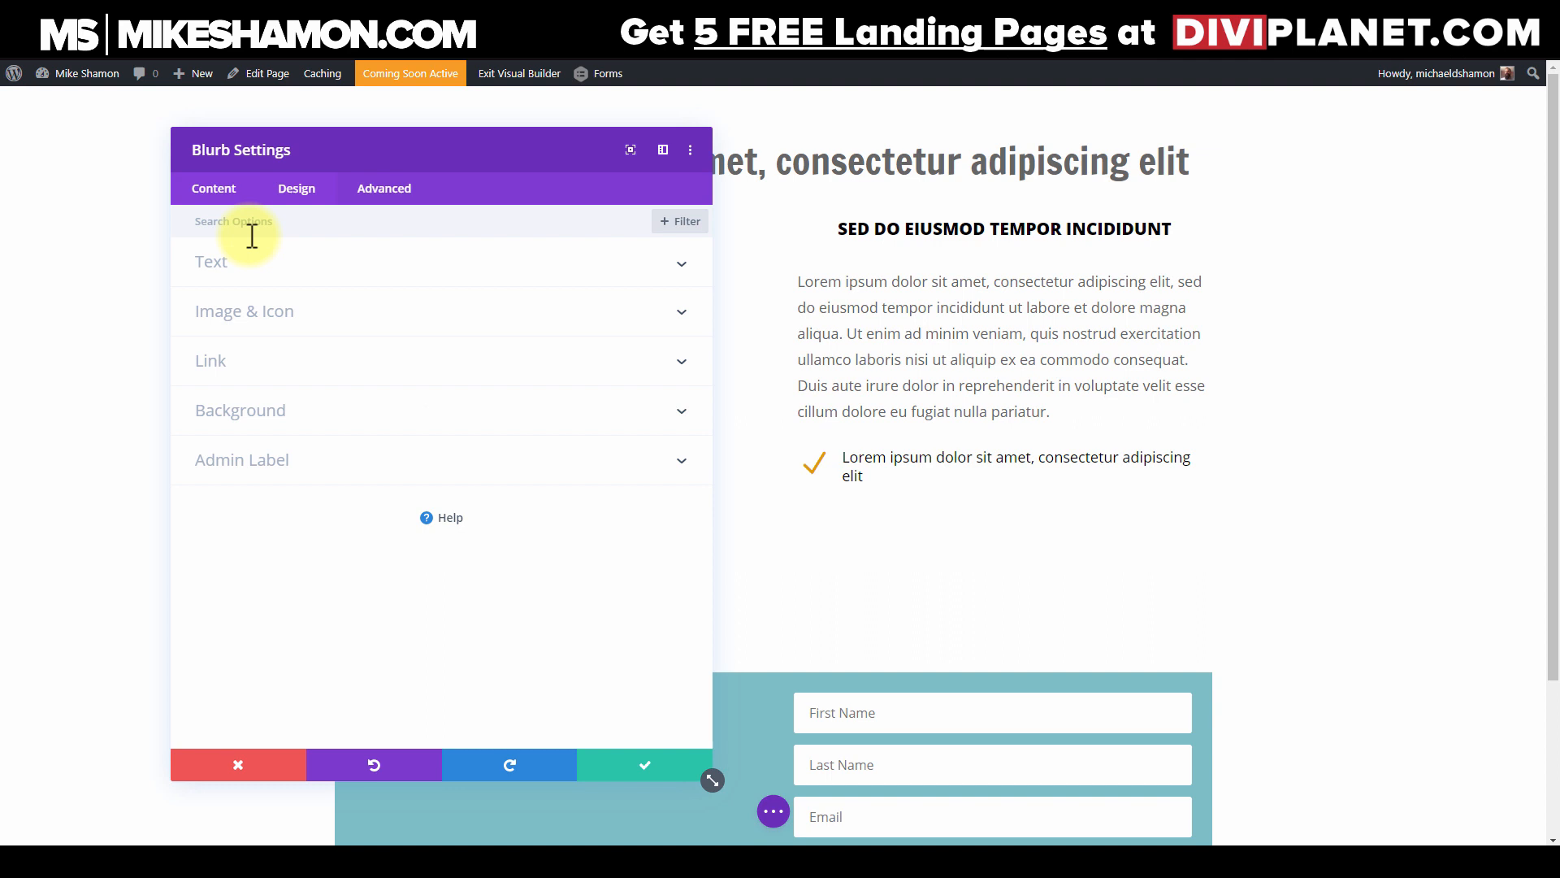
click(279, 268)
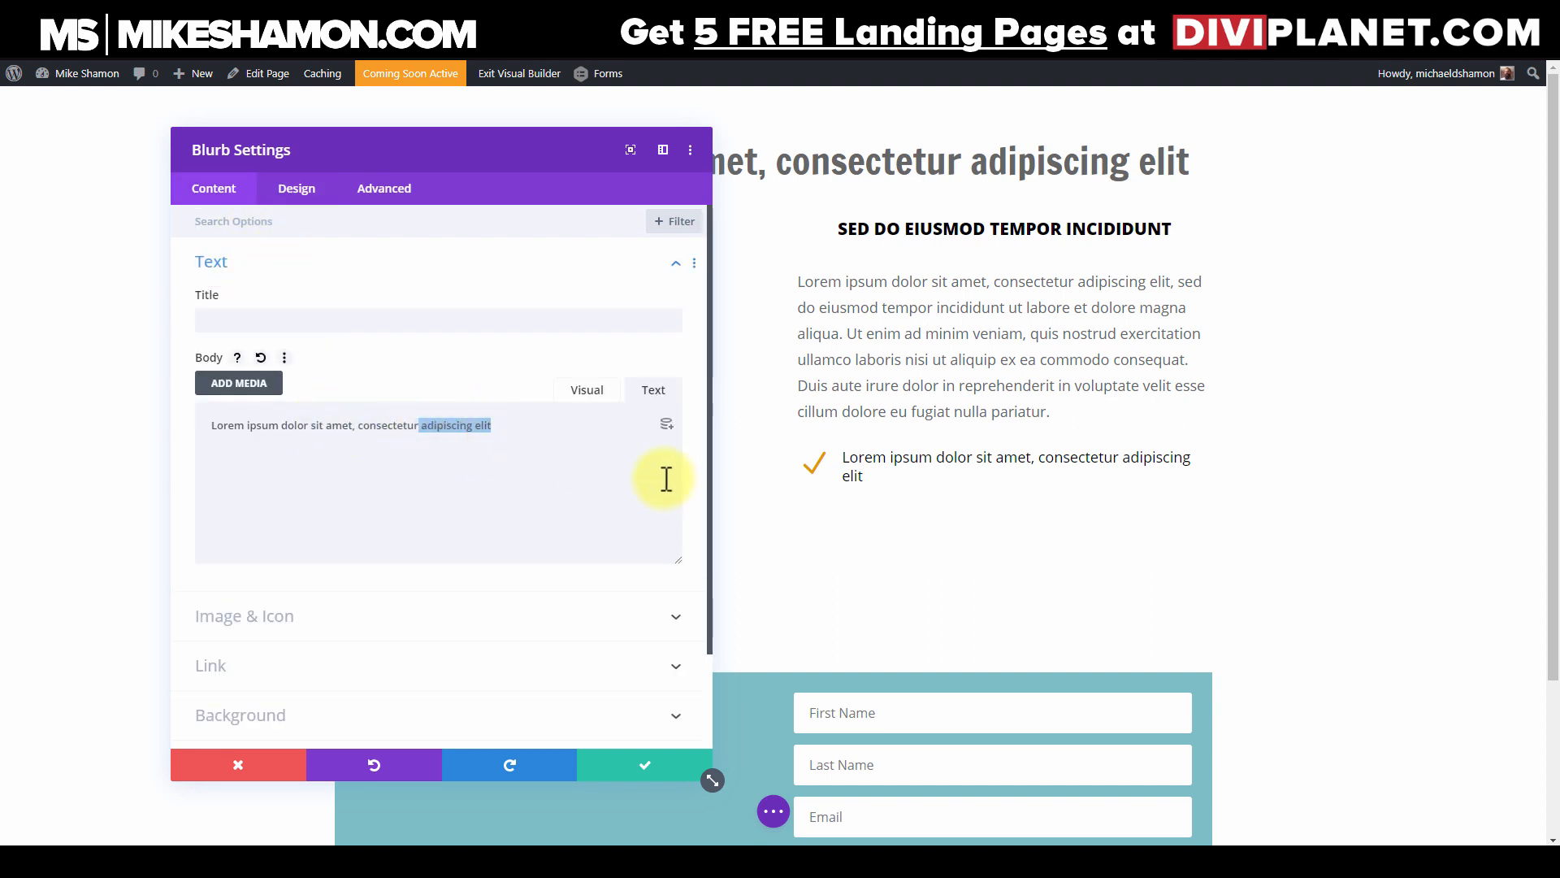
key(BackSpace)
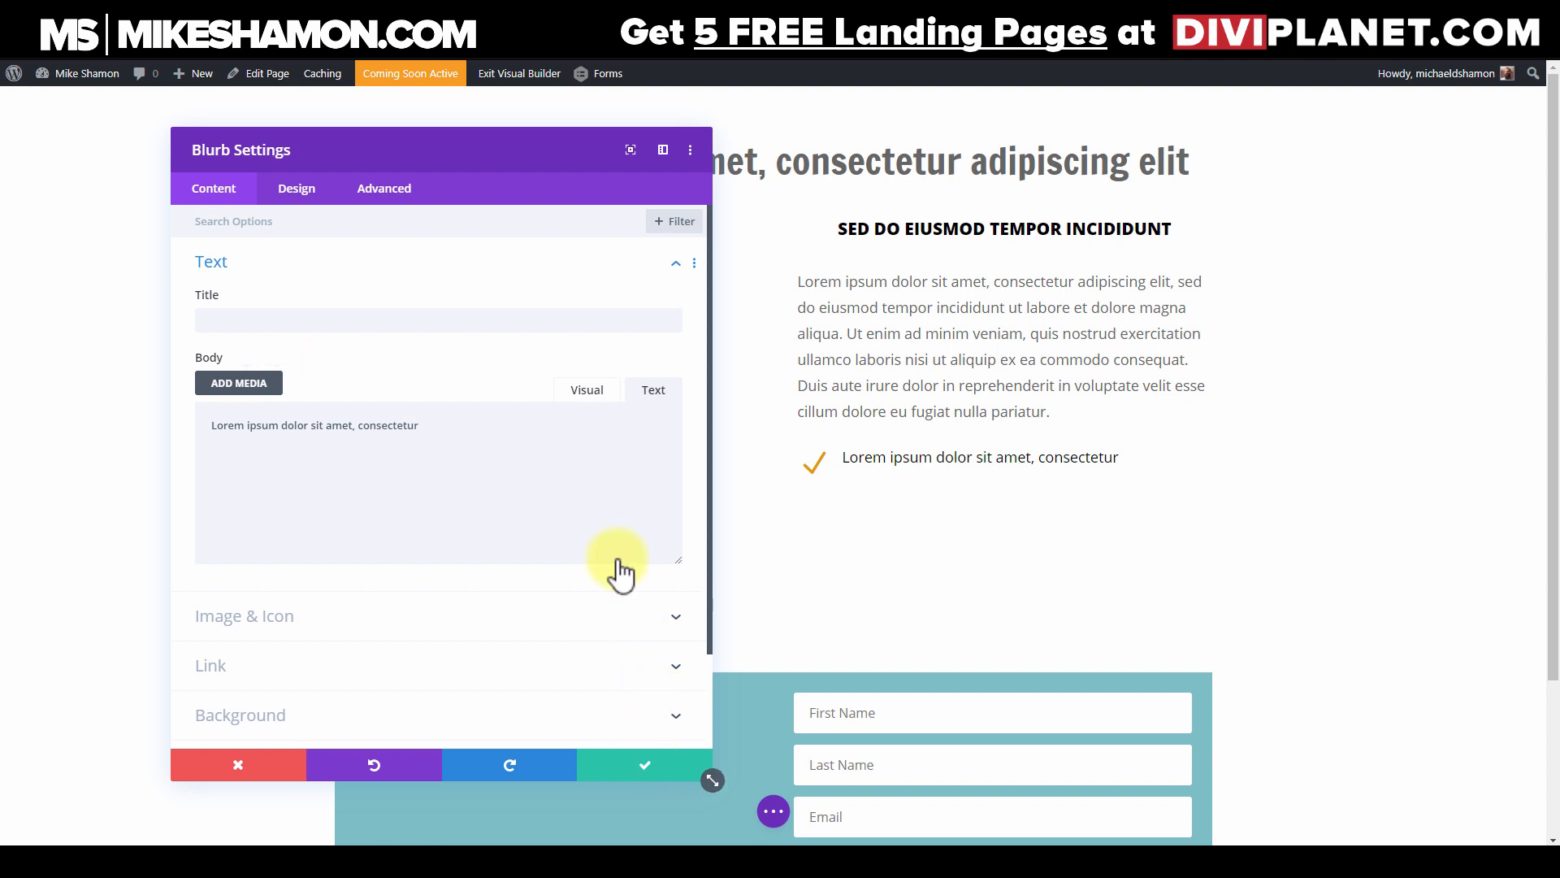
Step: Set the blurb's body line height to 1.8em and save the module
click(307, 192)
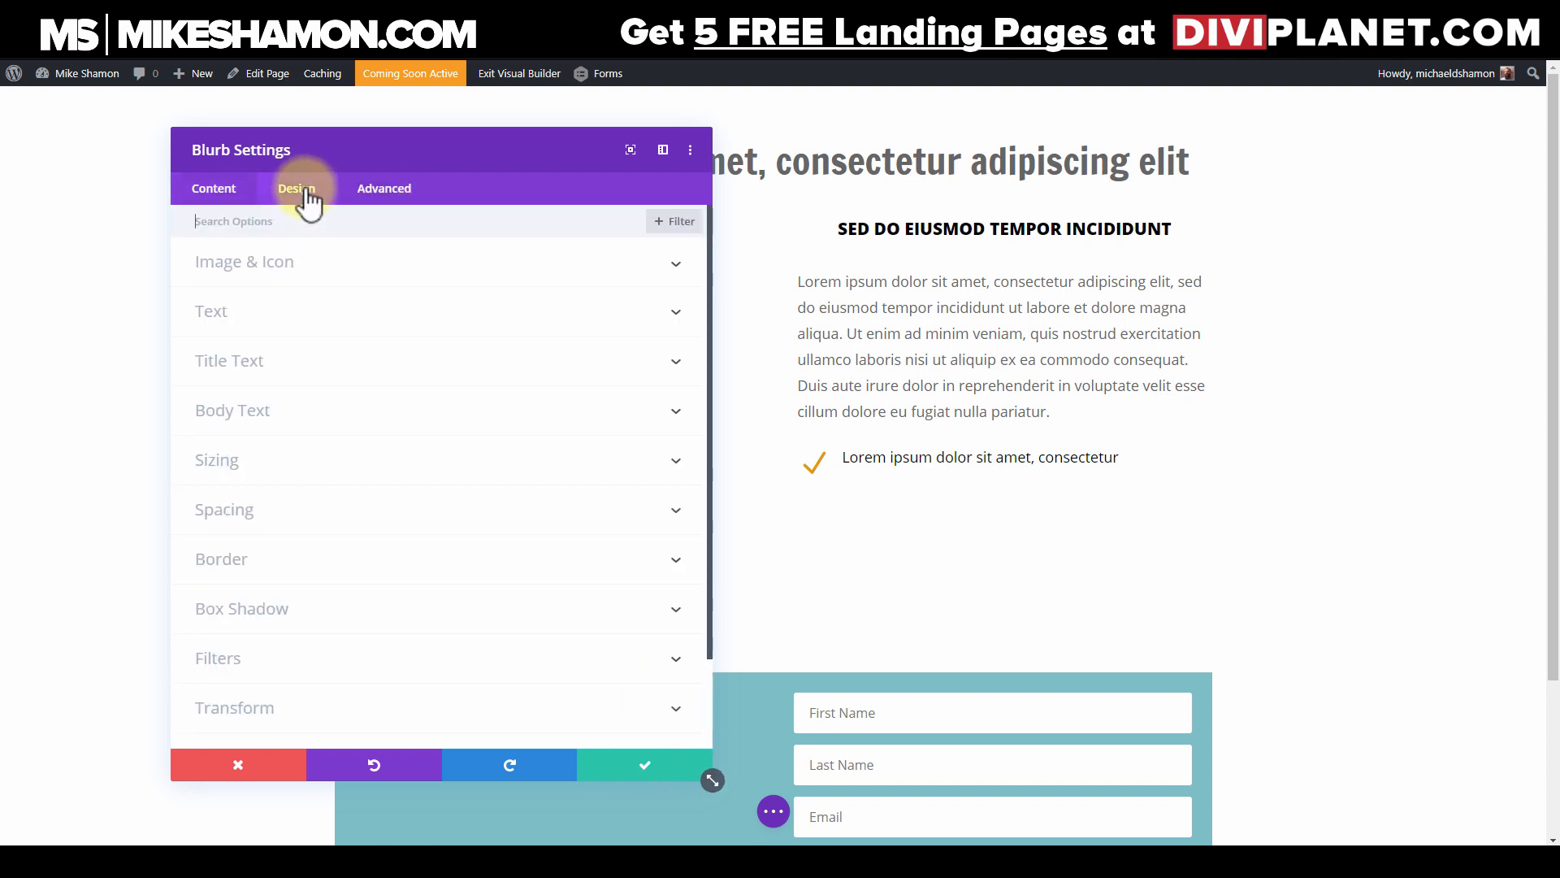
click(304, 416)
scroll(416, 410, down, 5)
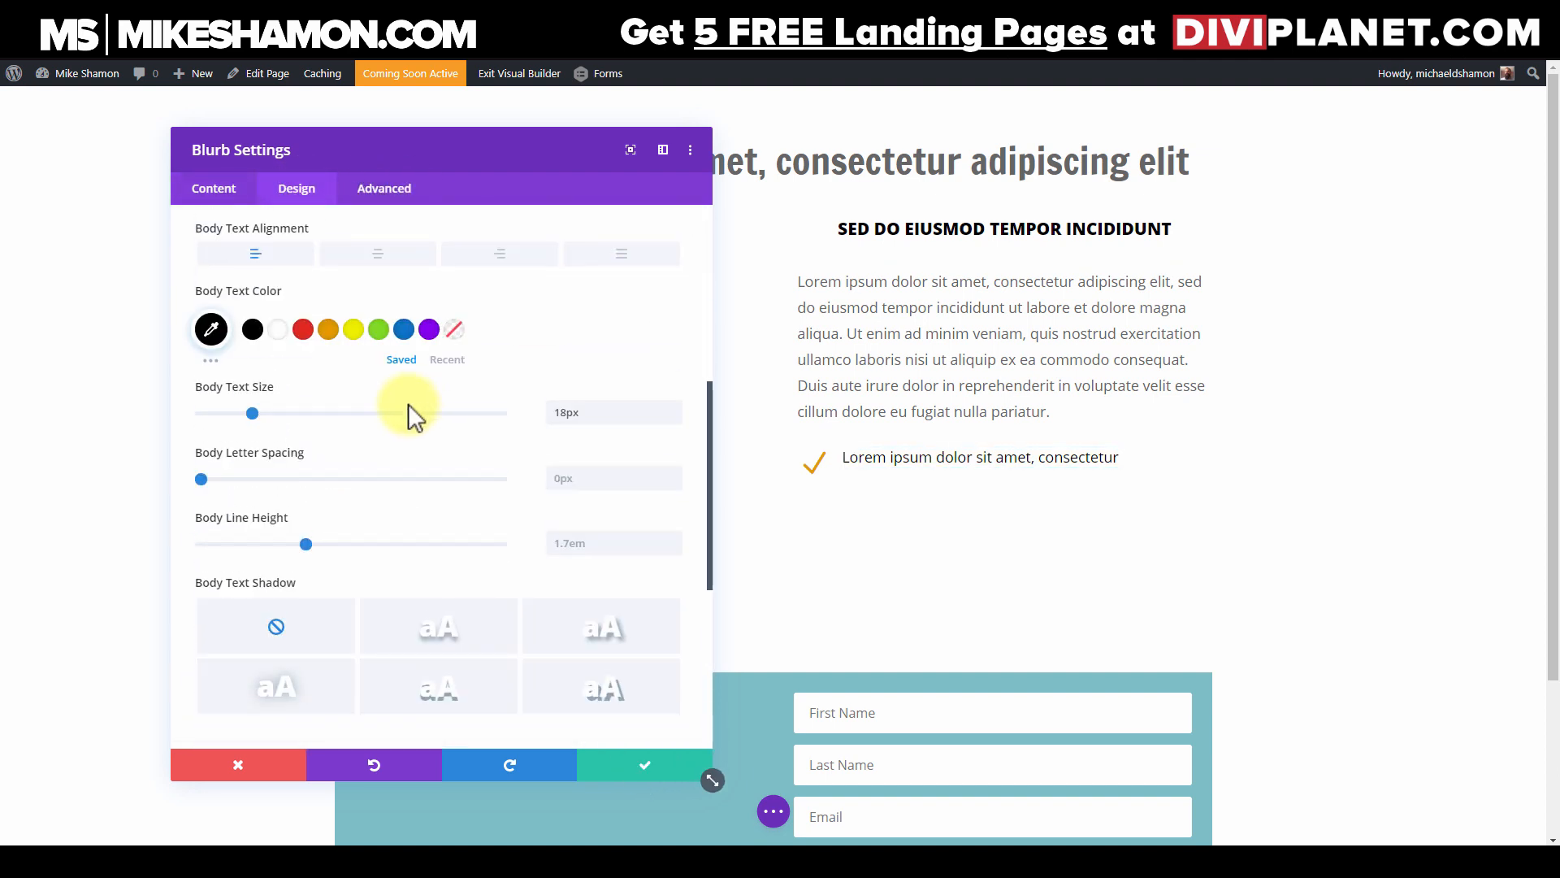
drag(308, 408, 323, 412)
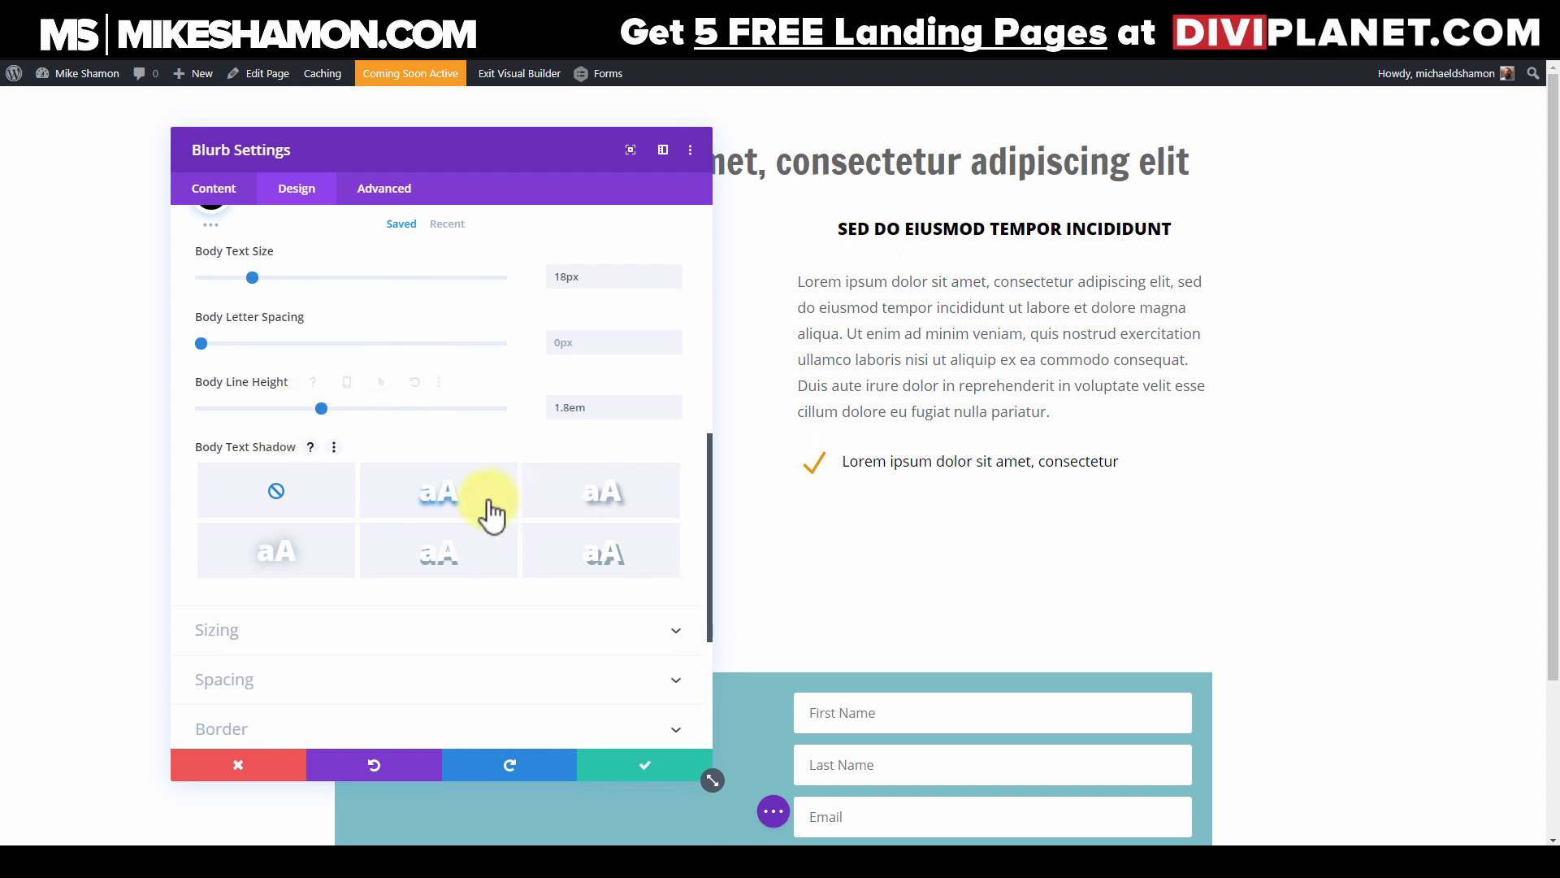
click(628, 759)
Step: Duplicate the checkmark blurb twice to make a list of three
mouse_move(1050, 458)
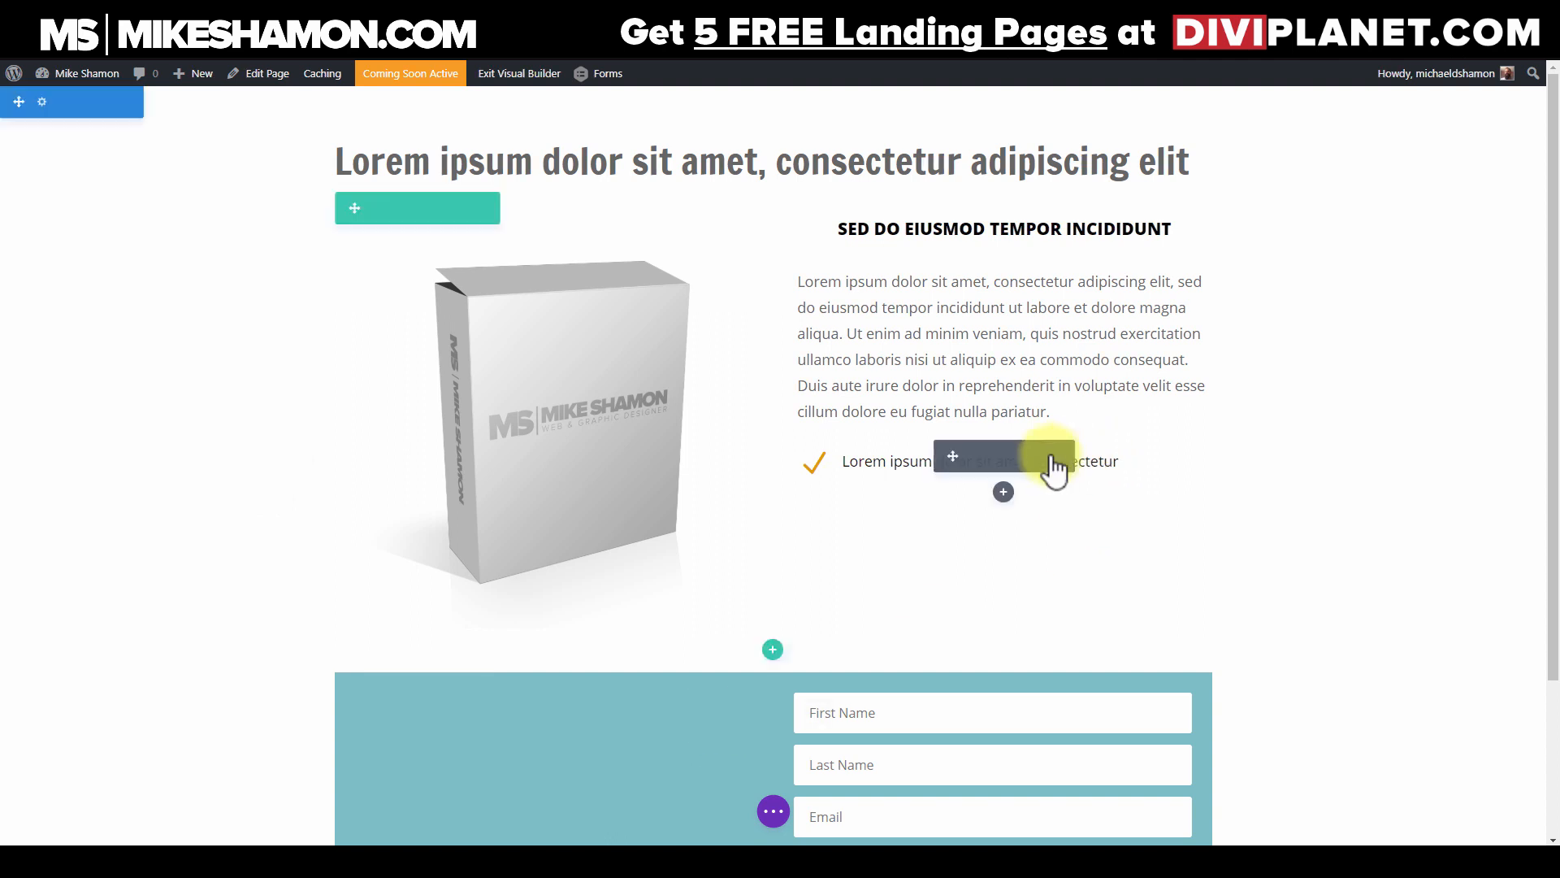
click(998, 456)
click(999, 456)
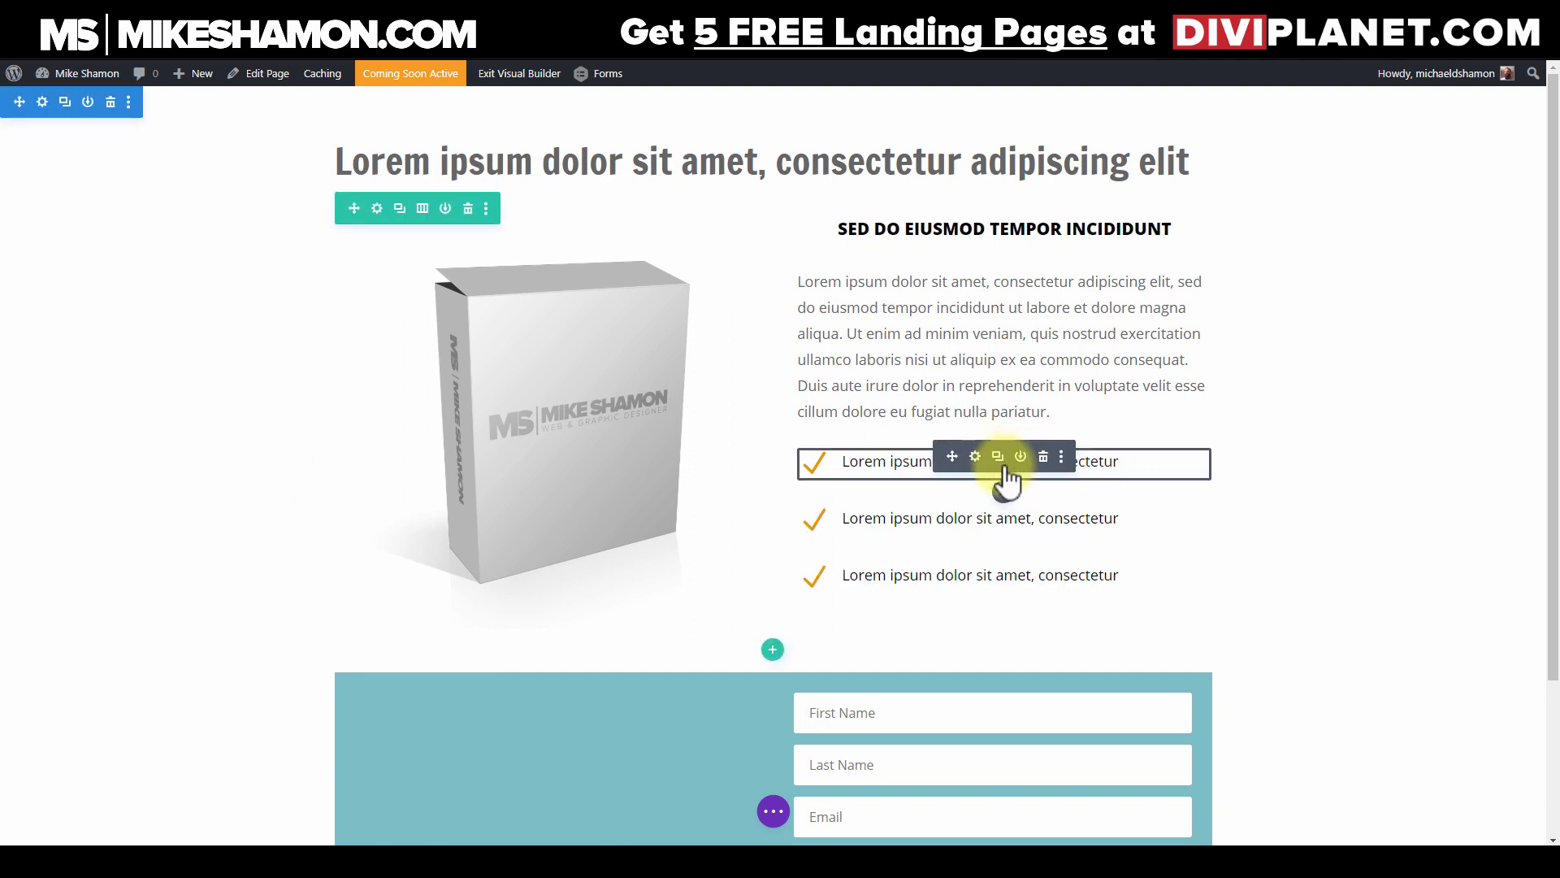
Step: Set the first checkmark blurb's top and bottom margins to a linked 0px
scroll(972, 669, down, 2)
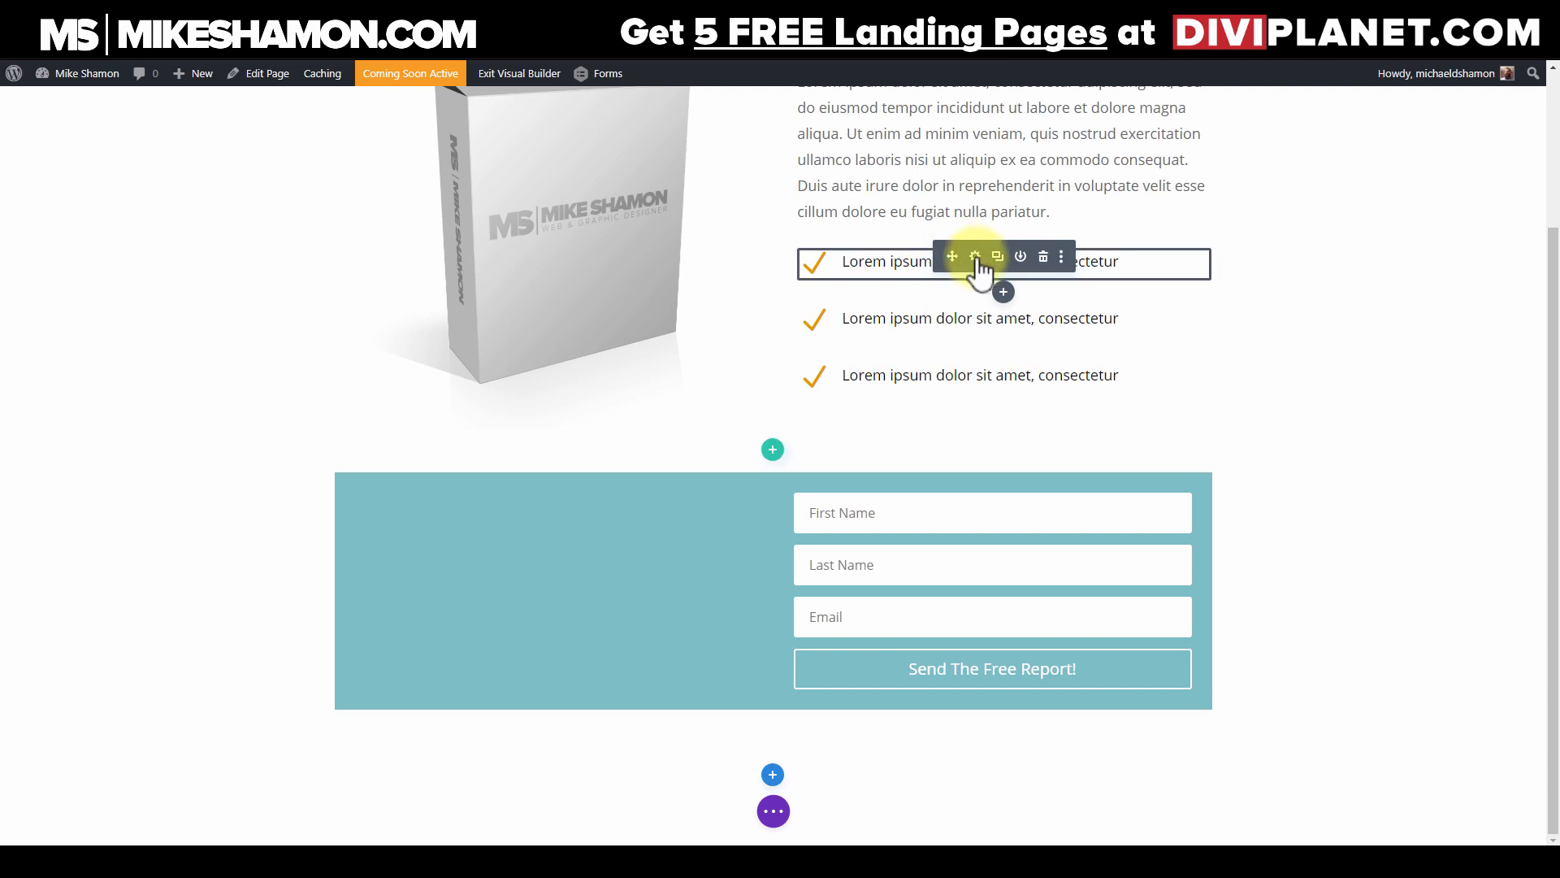
click(975, 257)
click(296, 189)
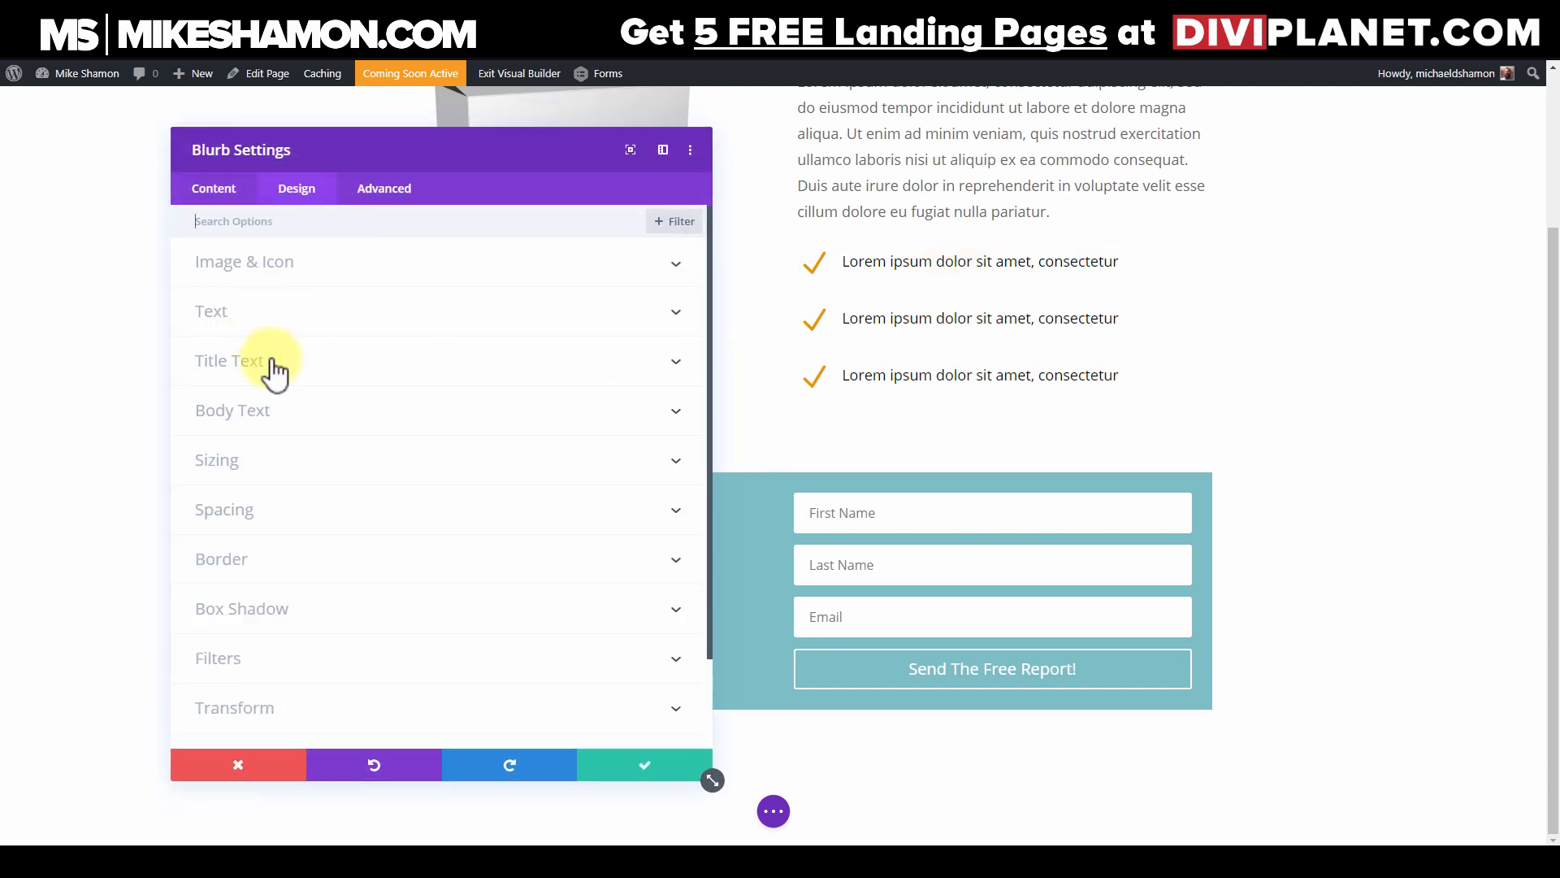
click(275, 511)
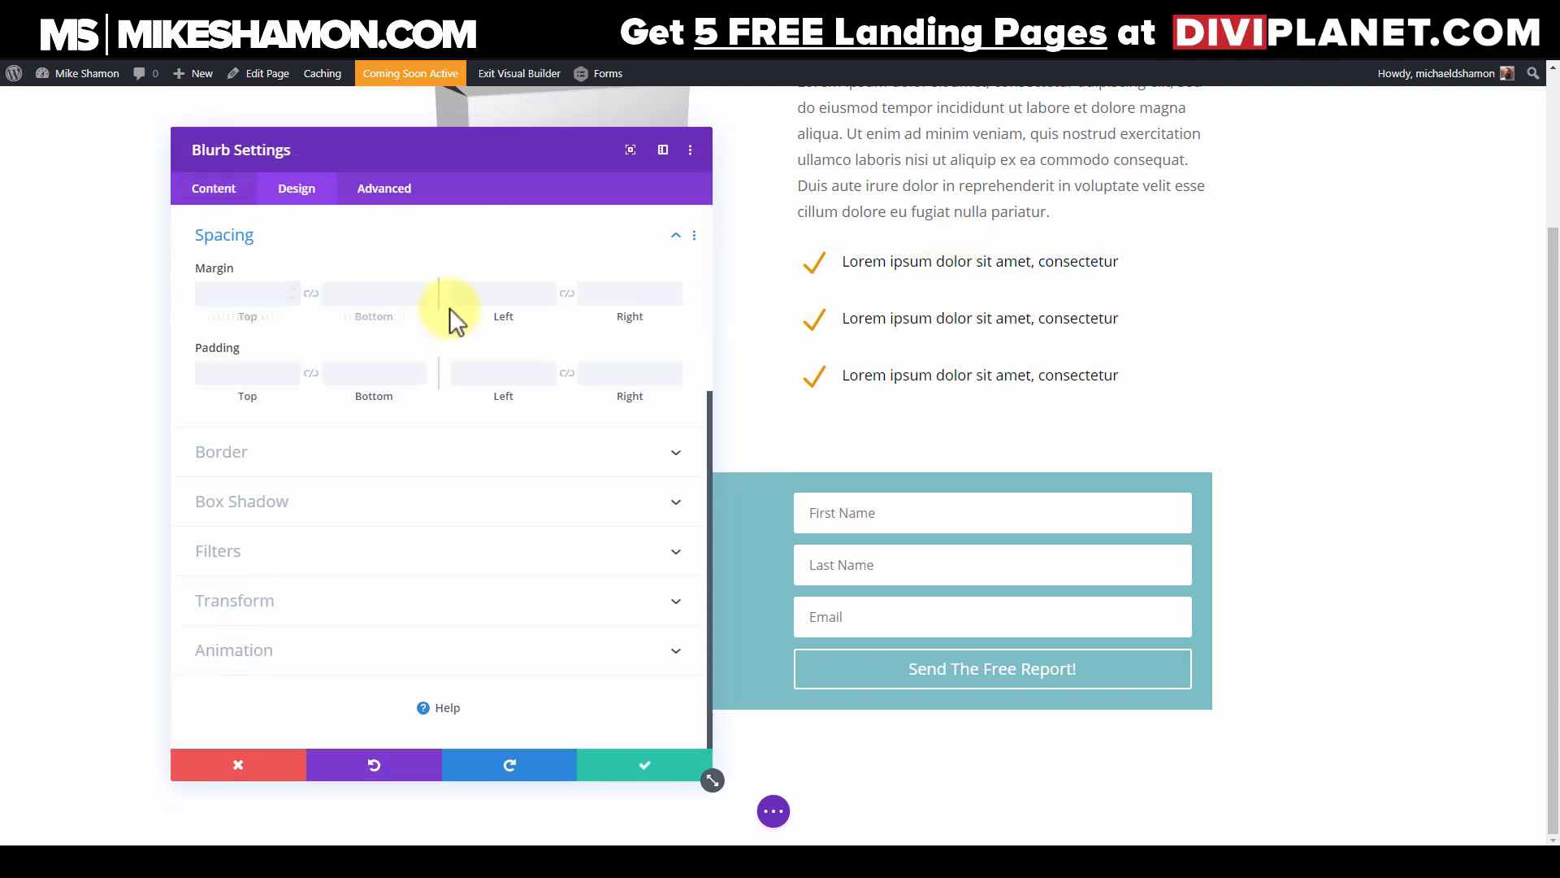
click(244, 297)
click(242, 332)
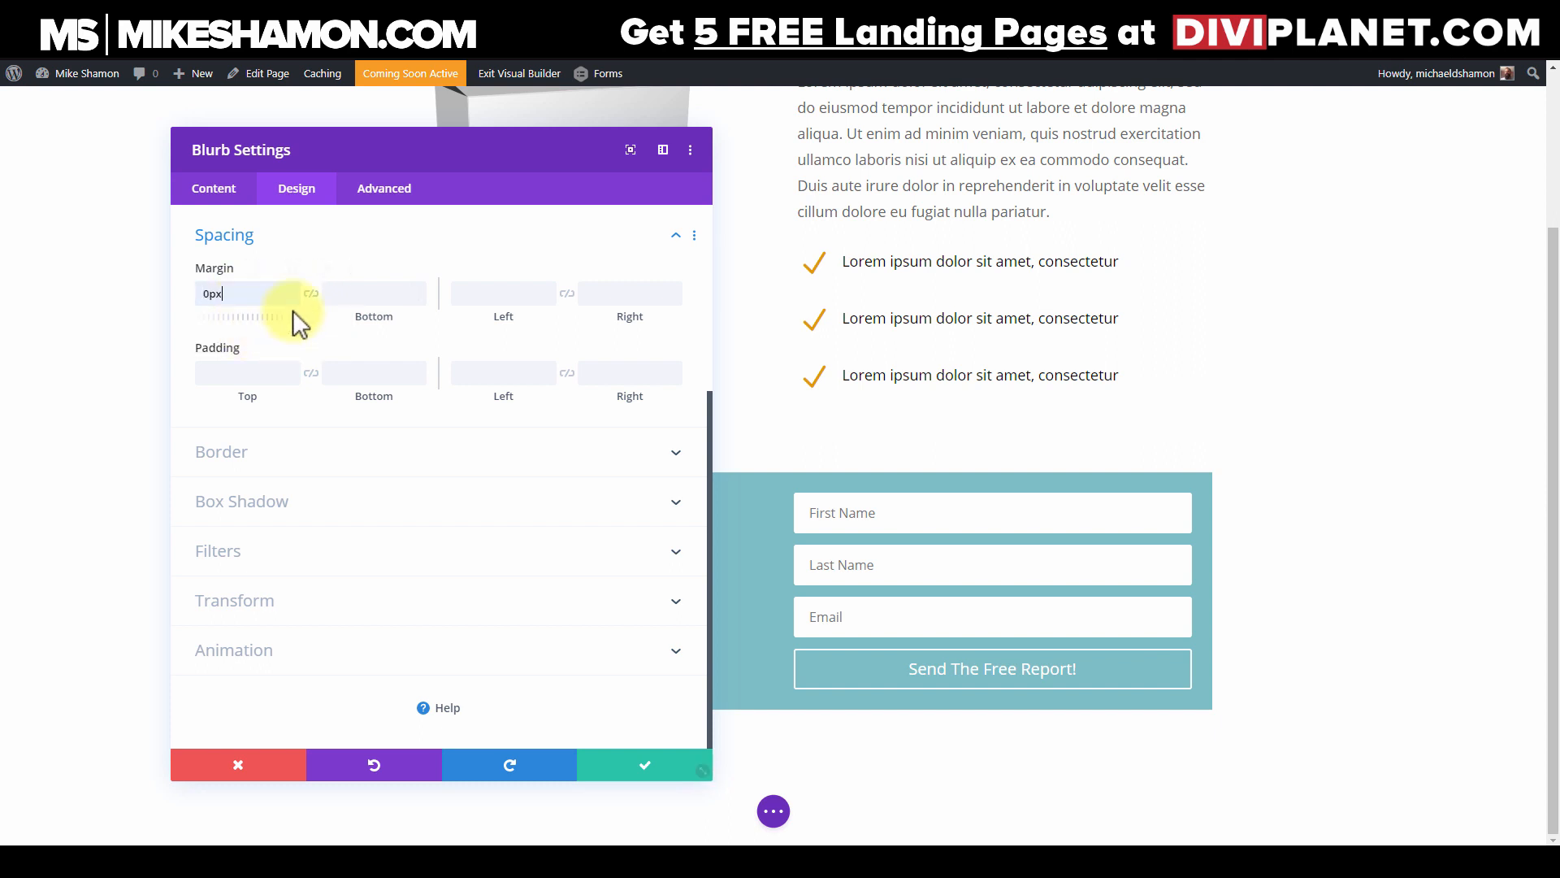
click(313, 293)
Step: Set the first blurb's linked top and bottom padding to 8px and save the module
click(256, 373)
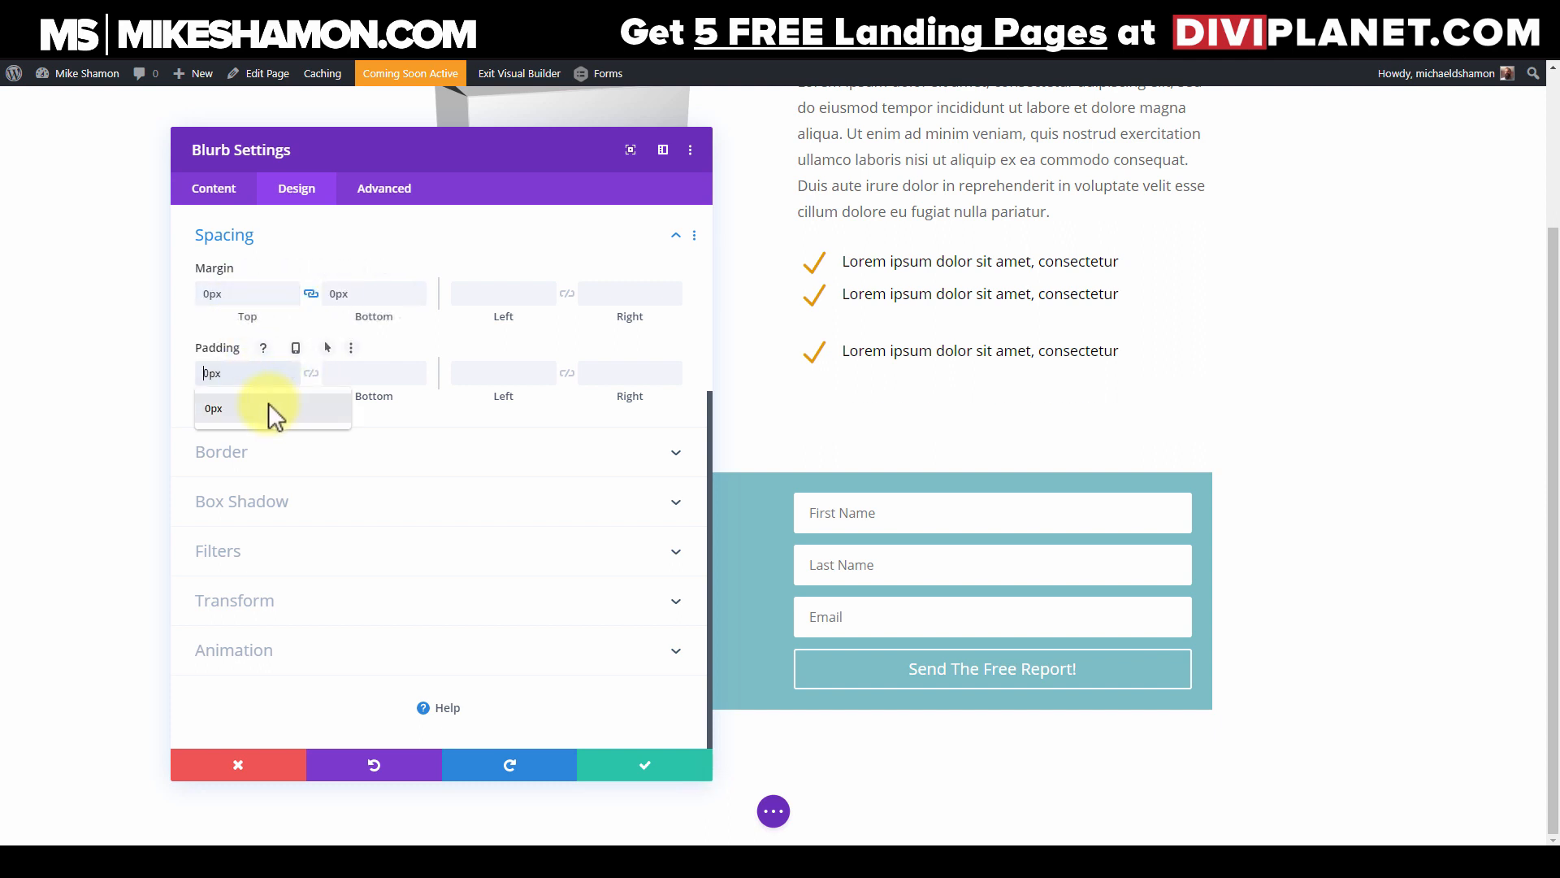
click(268, 402)
click(356, 377)
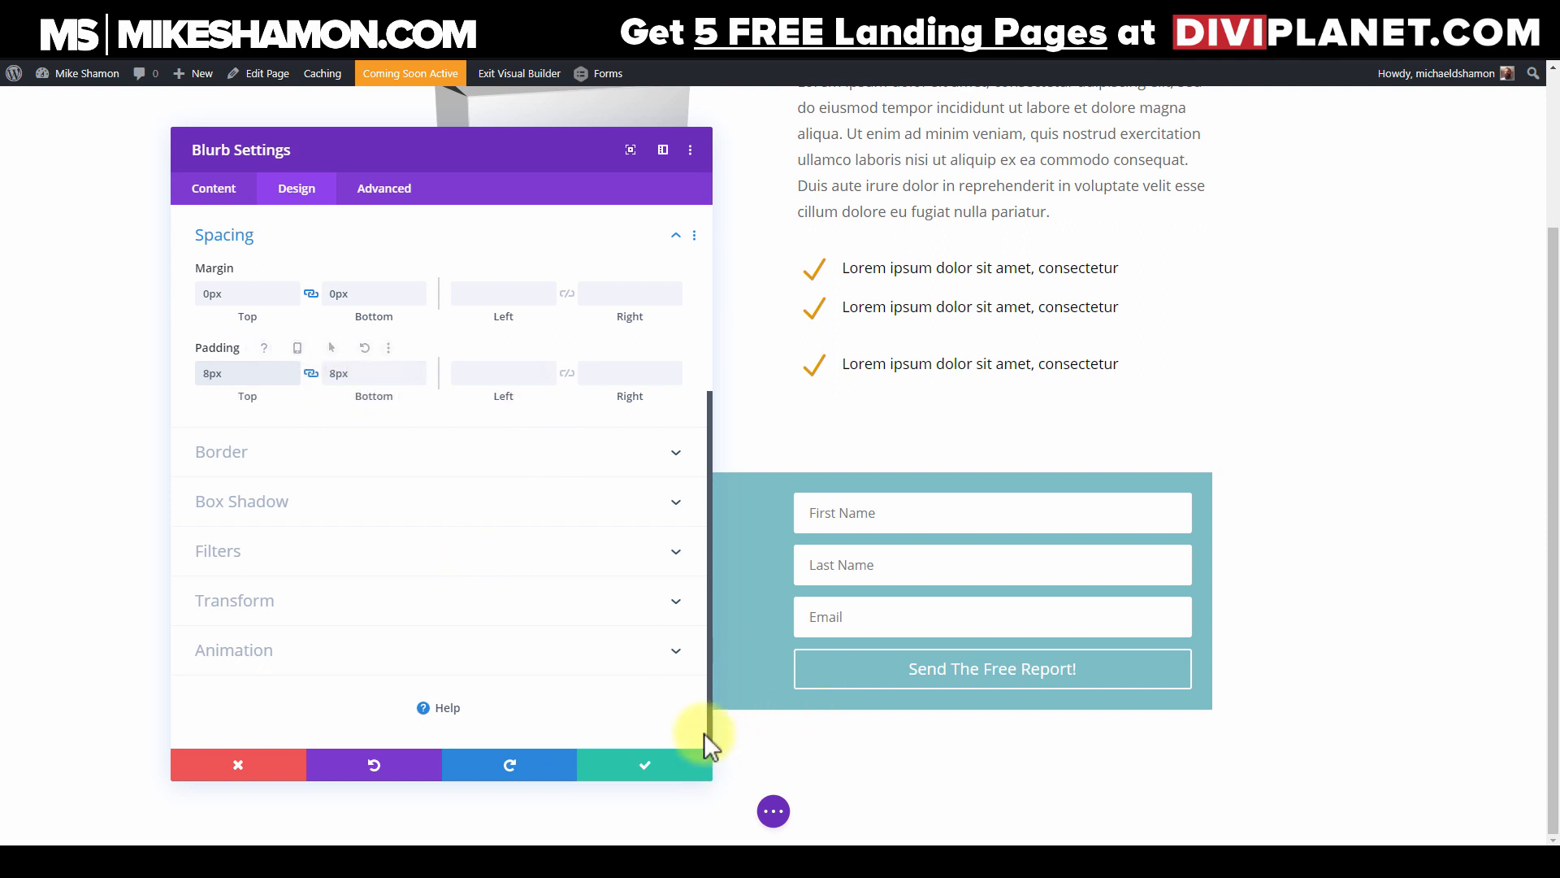
click(663, 766)
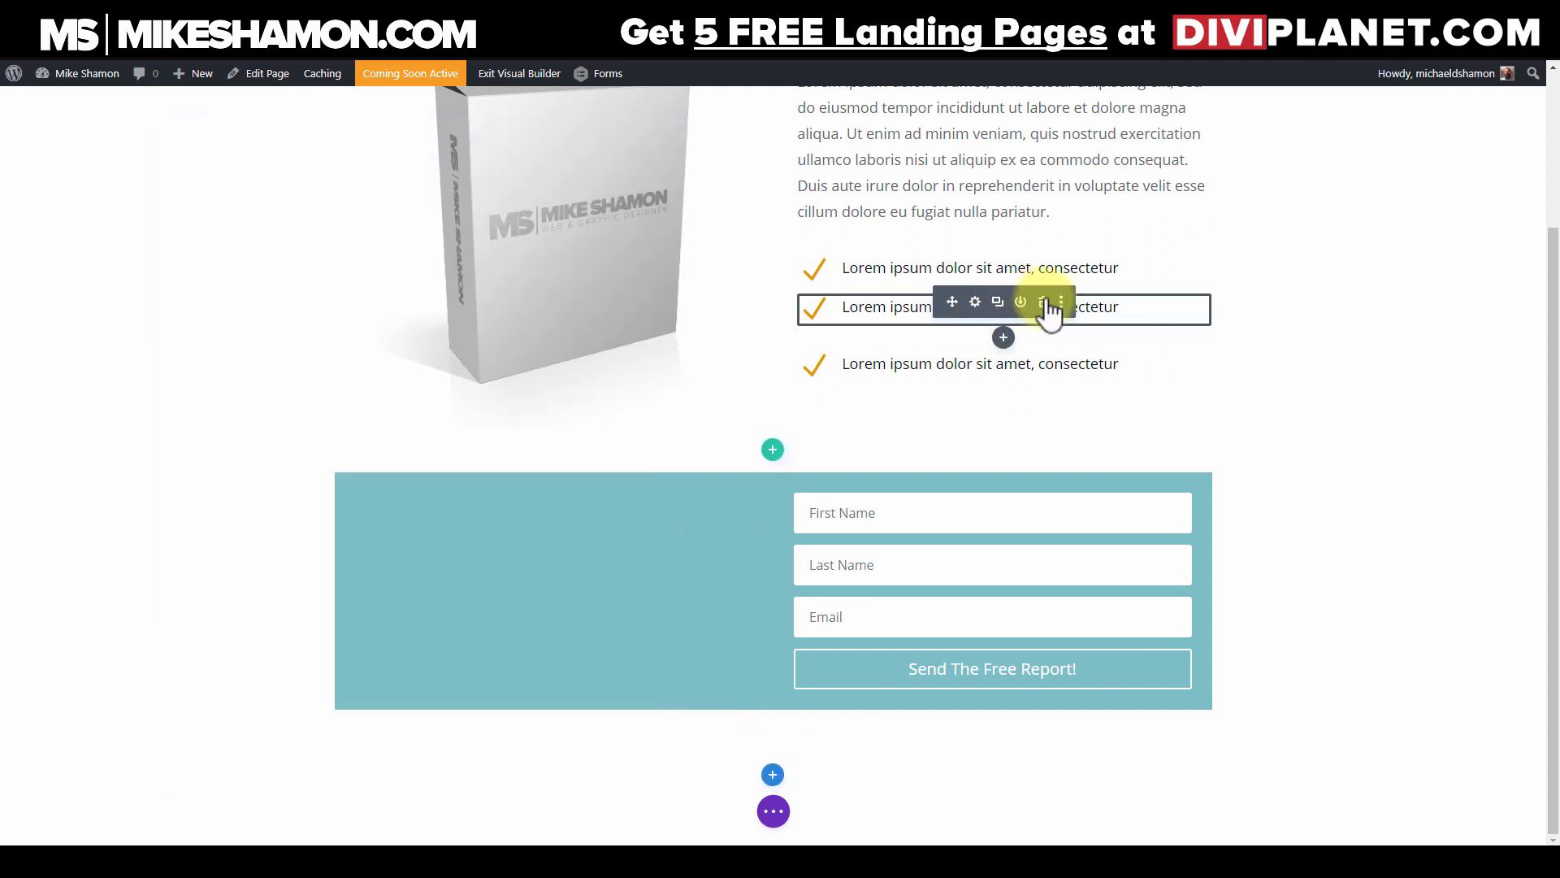
Step: Delete the two older blurb copies and duplicate the respaced checkmark blurb twice
click(1044, 302)
click(1045, 302)
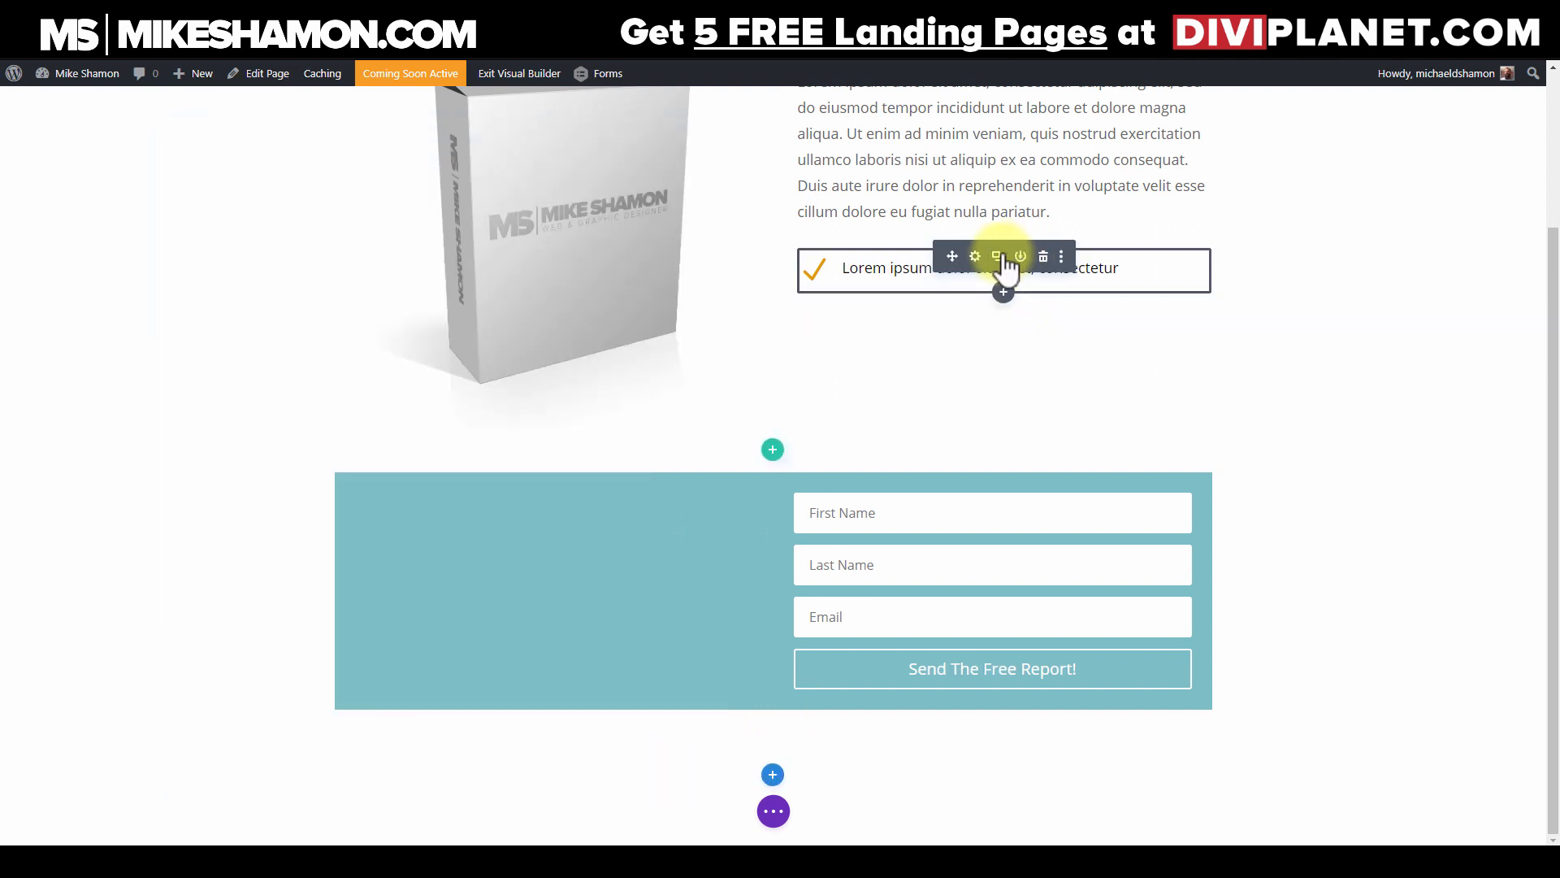
click(997, 256)
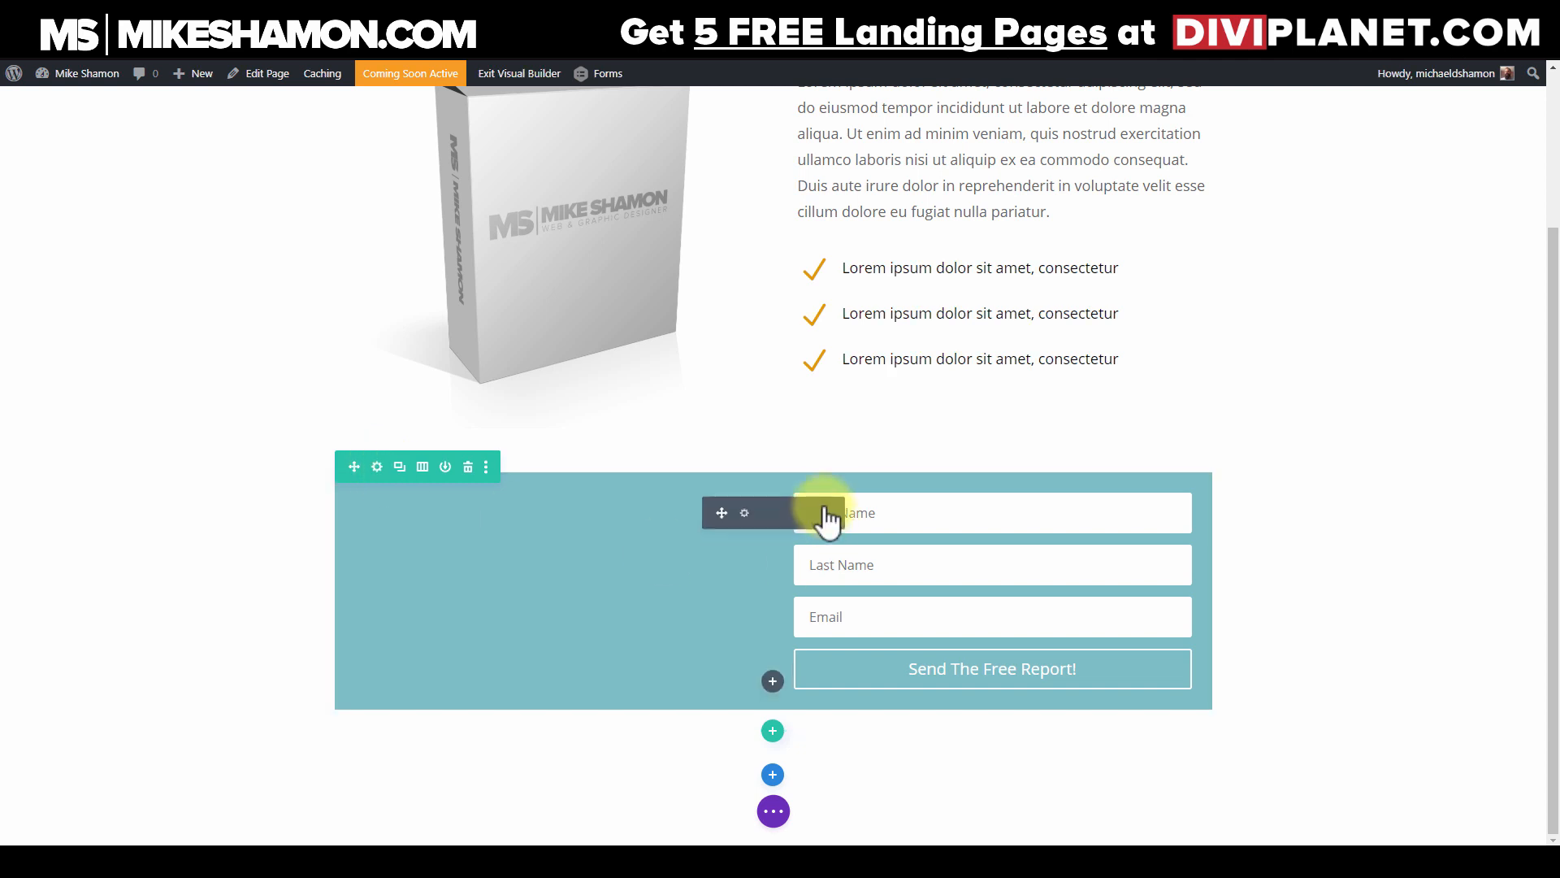
Step: Turn off the first name field in the email opt-in form below the checkmark list
click(742, 513)
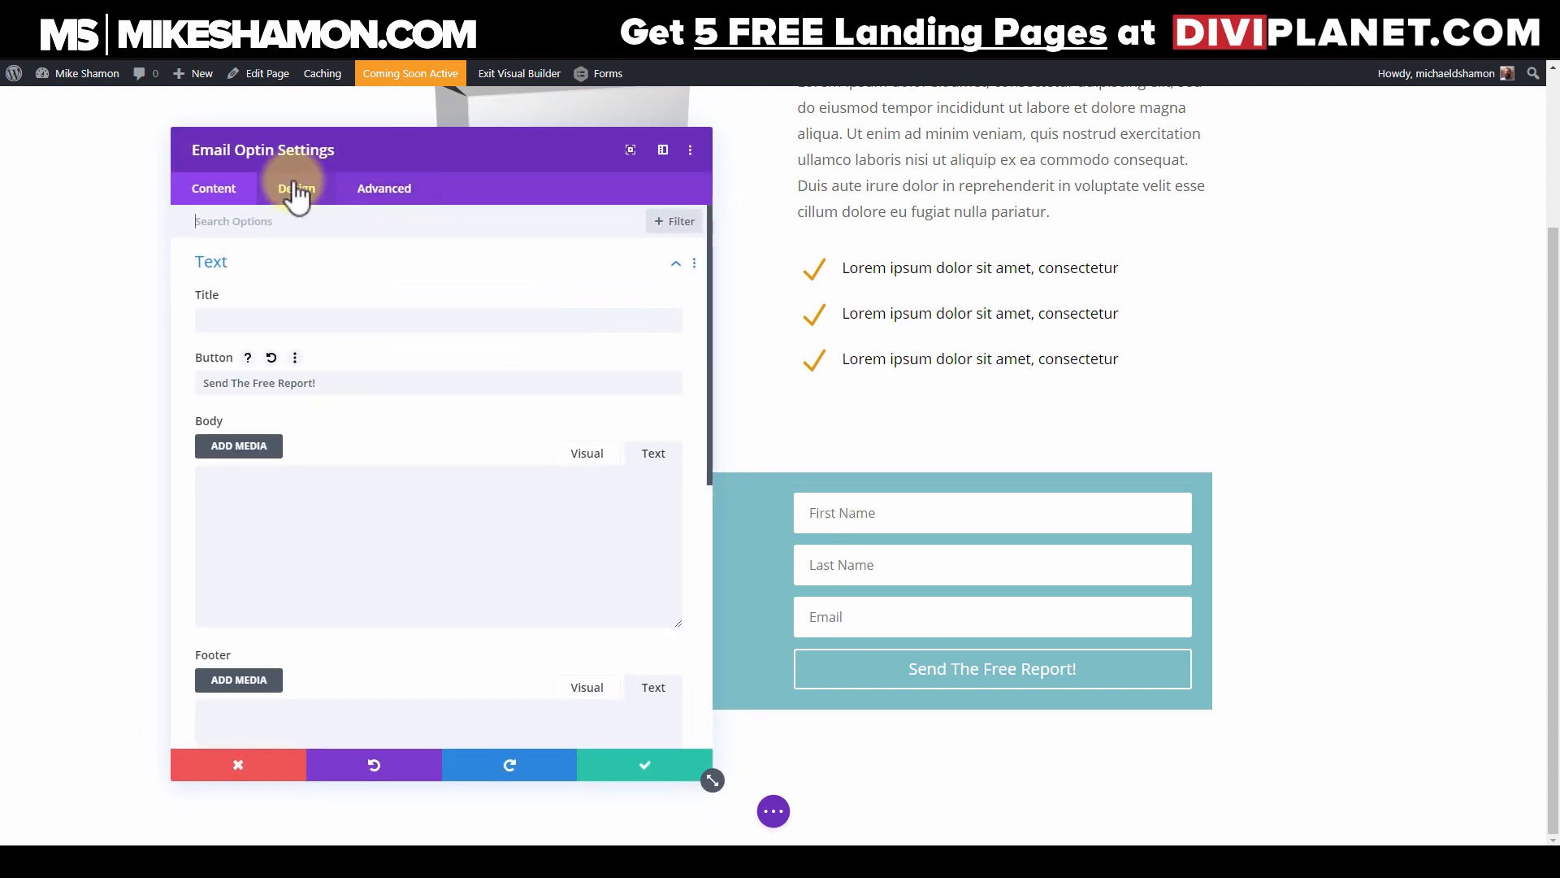
scroll(256, 357, down, 6)
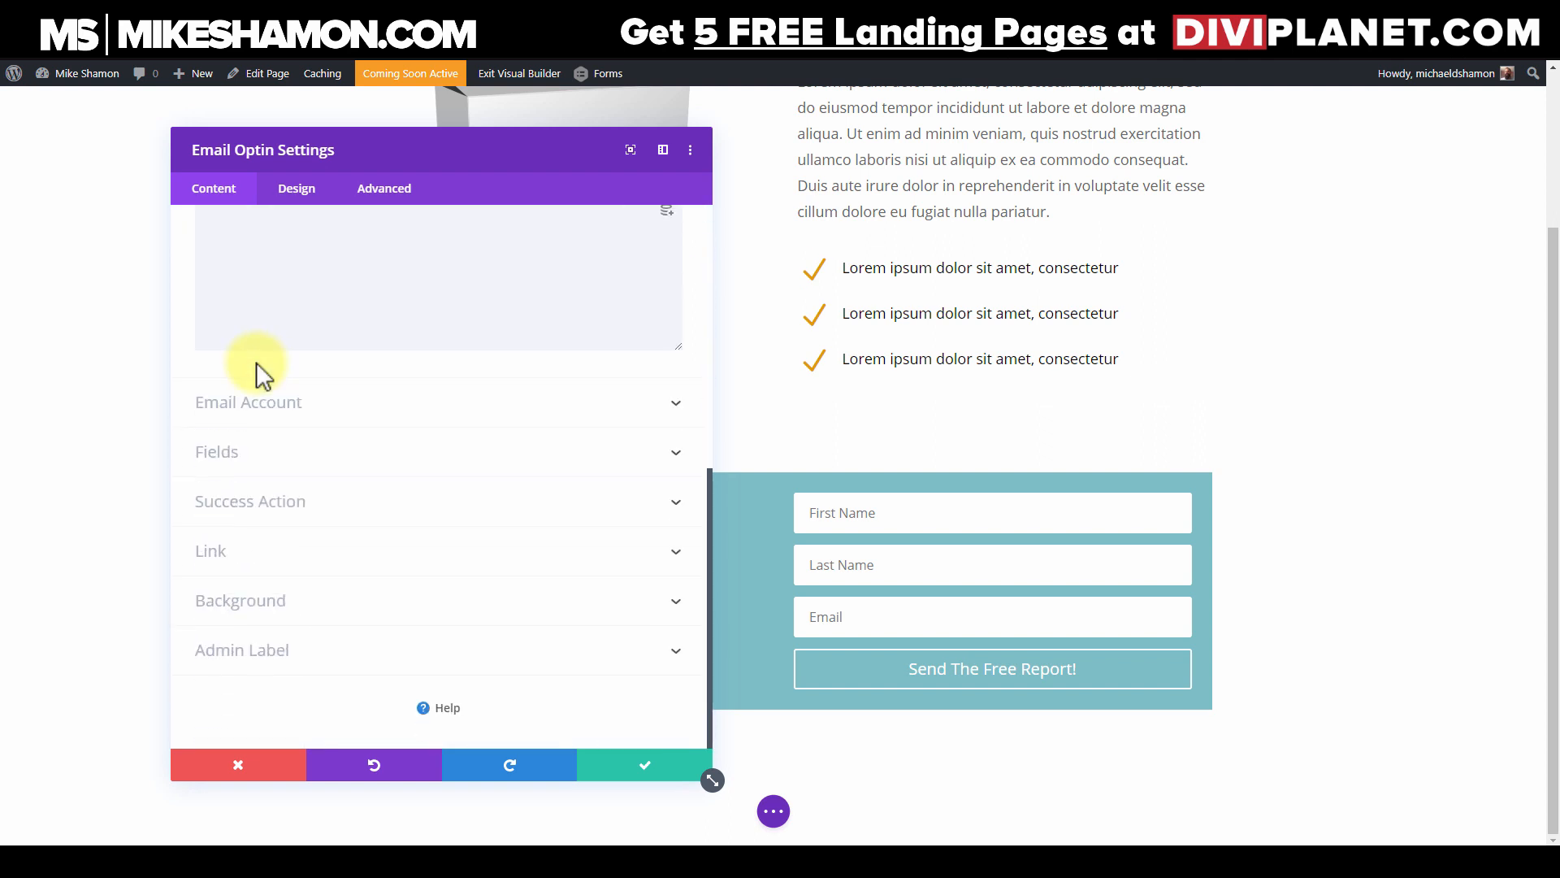
click(276, 470)
scroll(273, 423, up, 3)
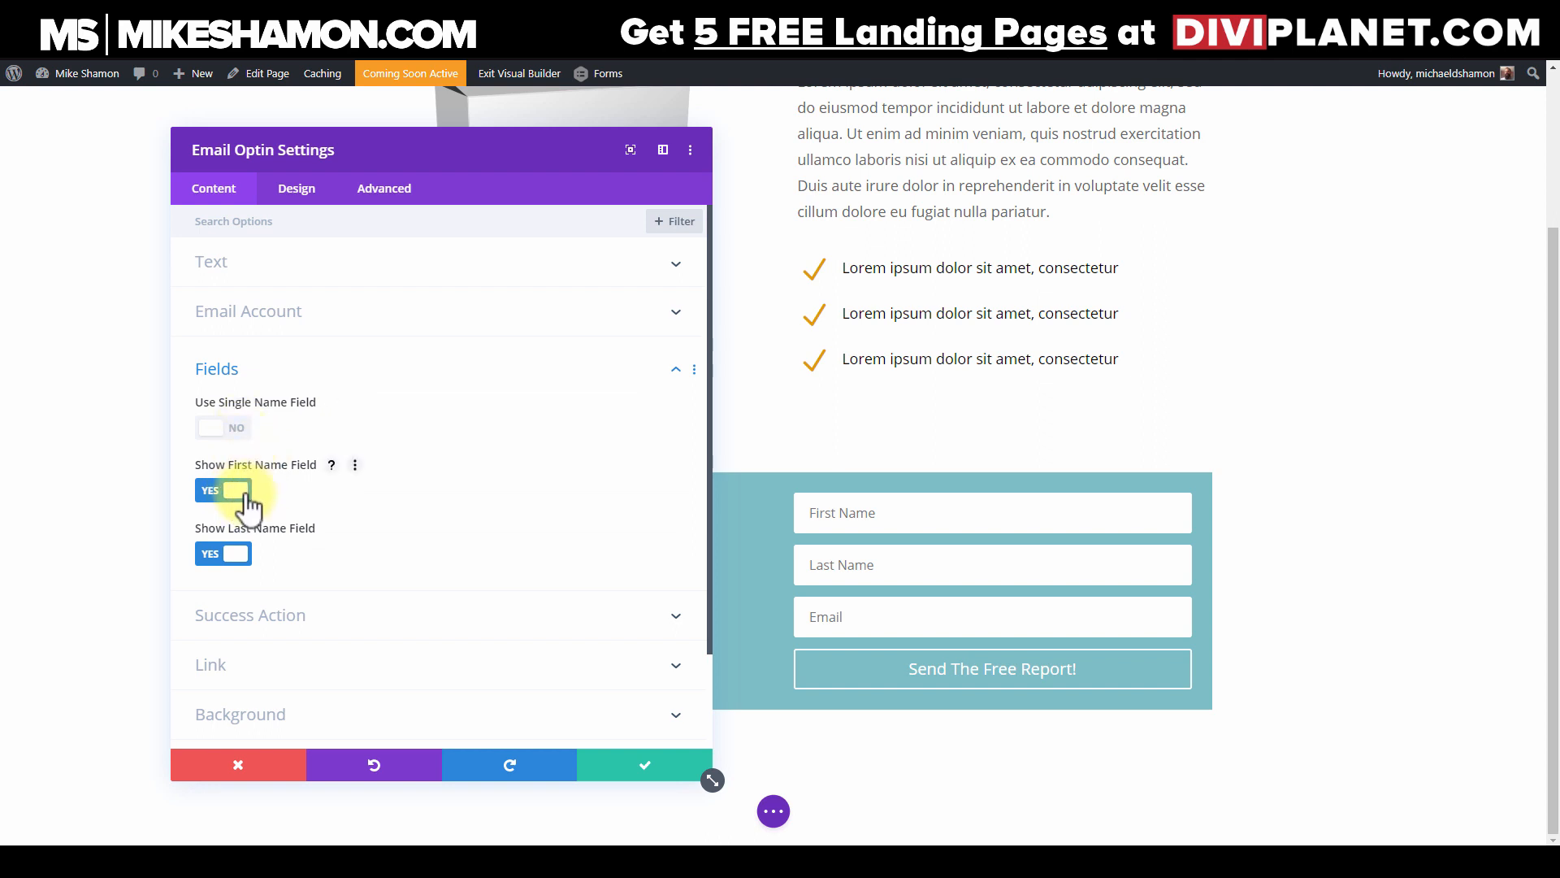
click(237, 491)
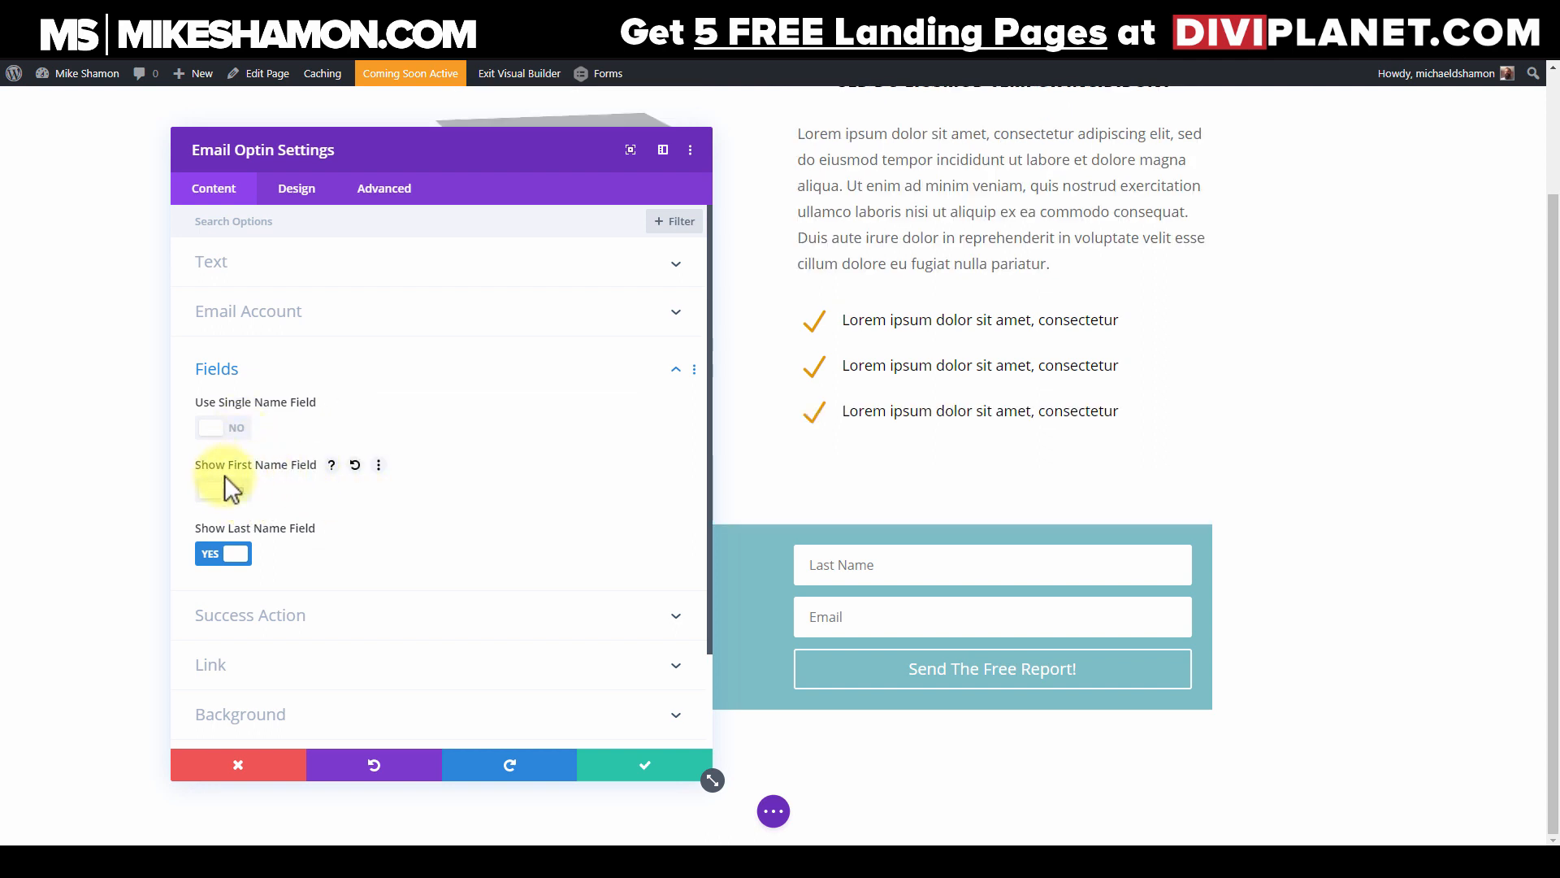
Step: Turn off the last name field and set the opt-in's success action to redirect to the custom URL #
click(240, 557)
scroll(349, 568, down, 2)
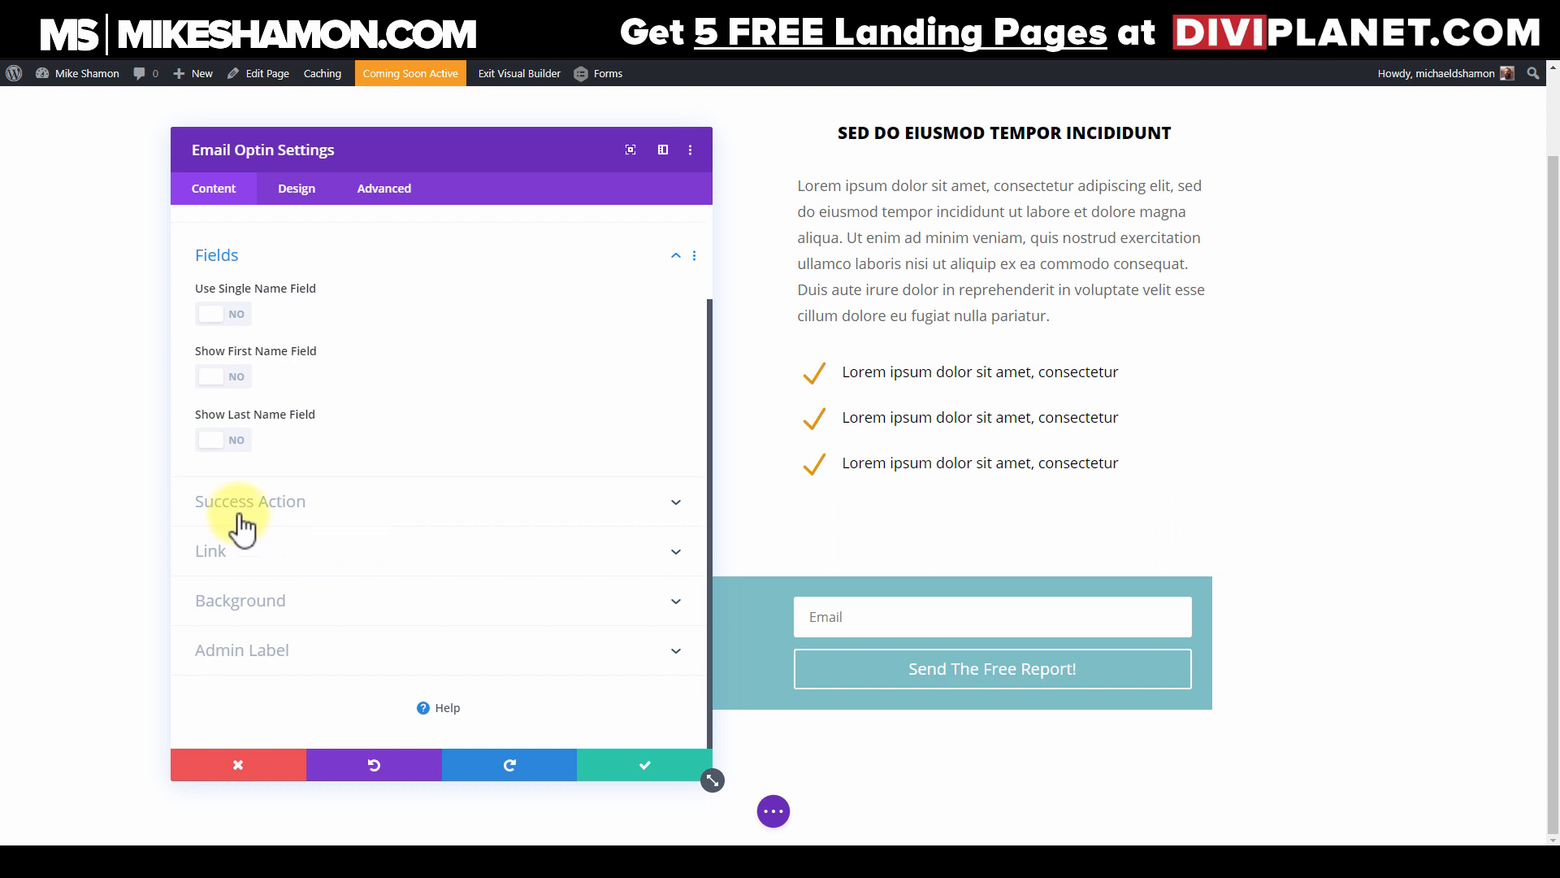
click(322, 505)
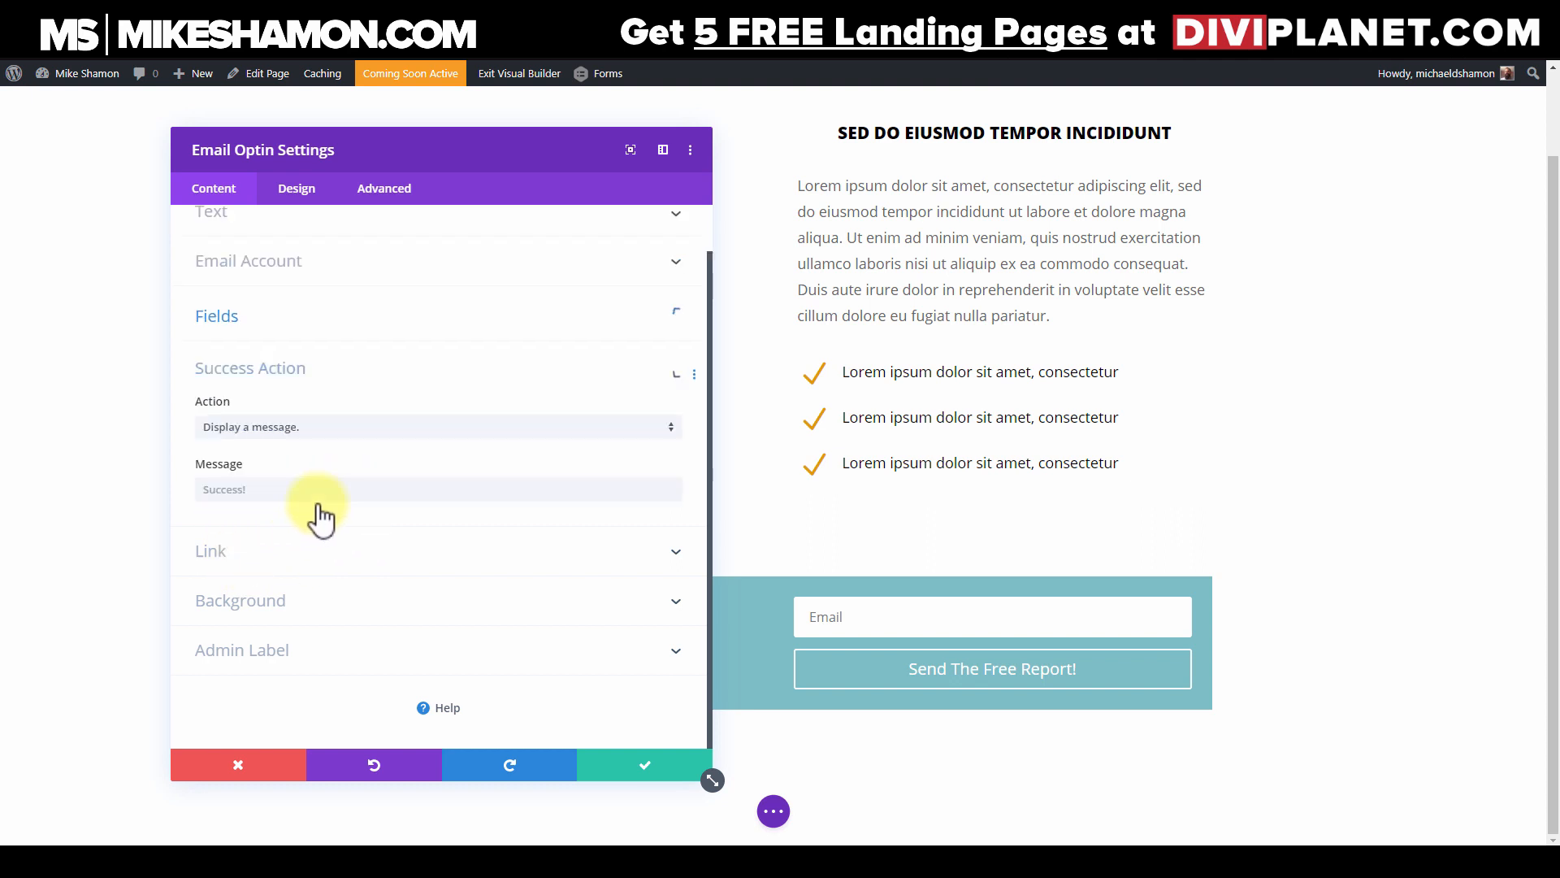
click(340, 429)
click(280, 468)
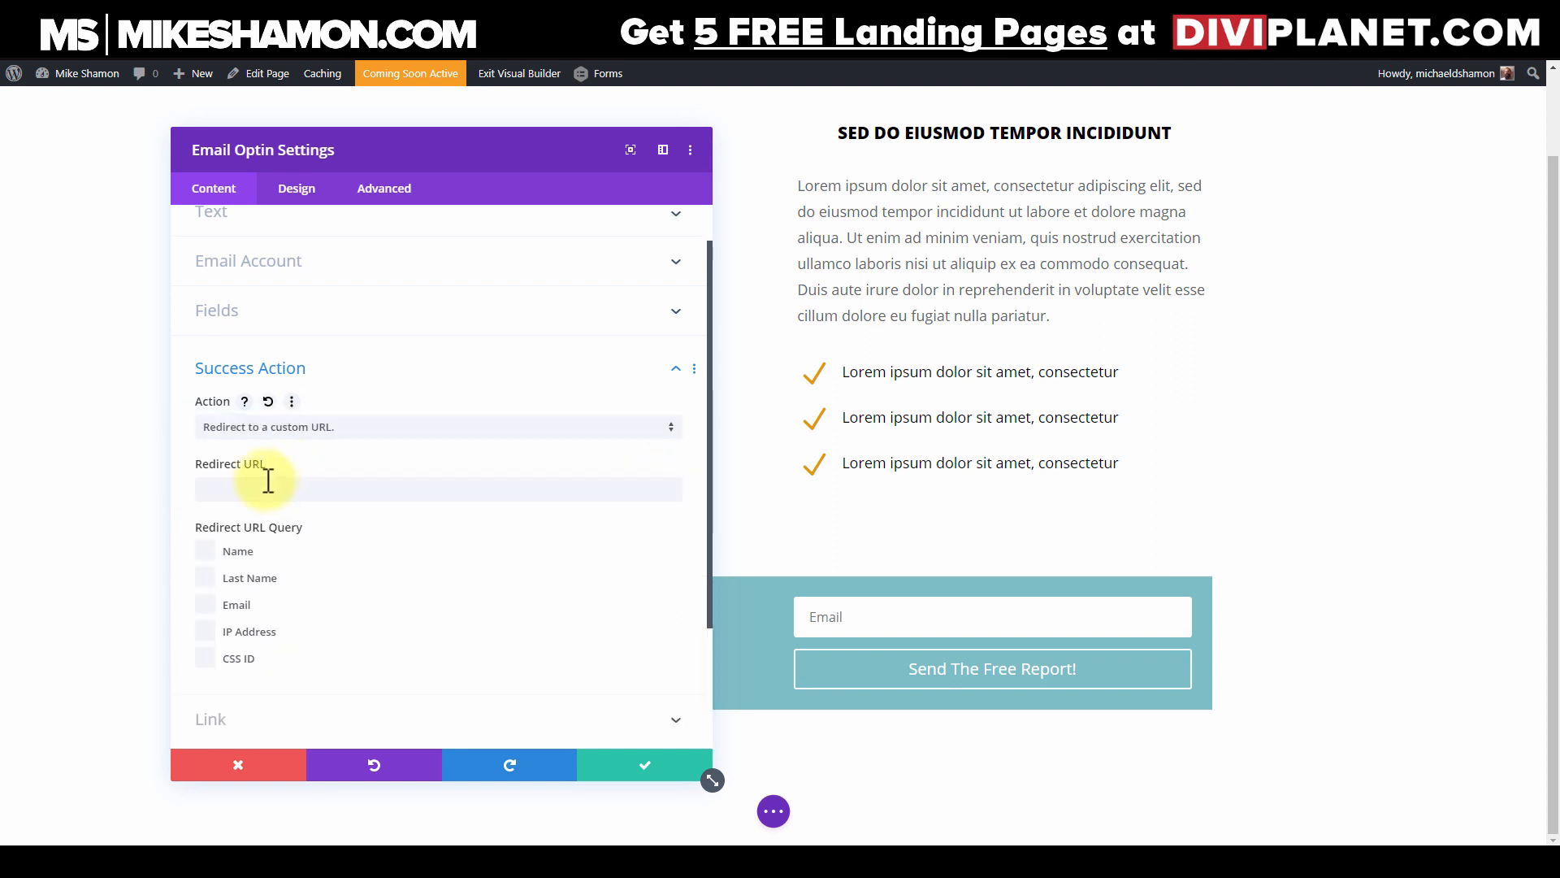
click(286, 488)
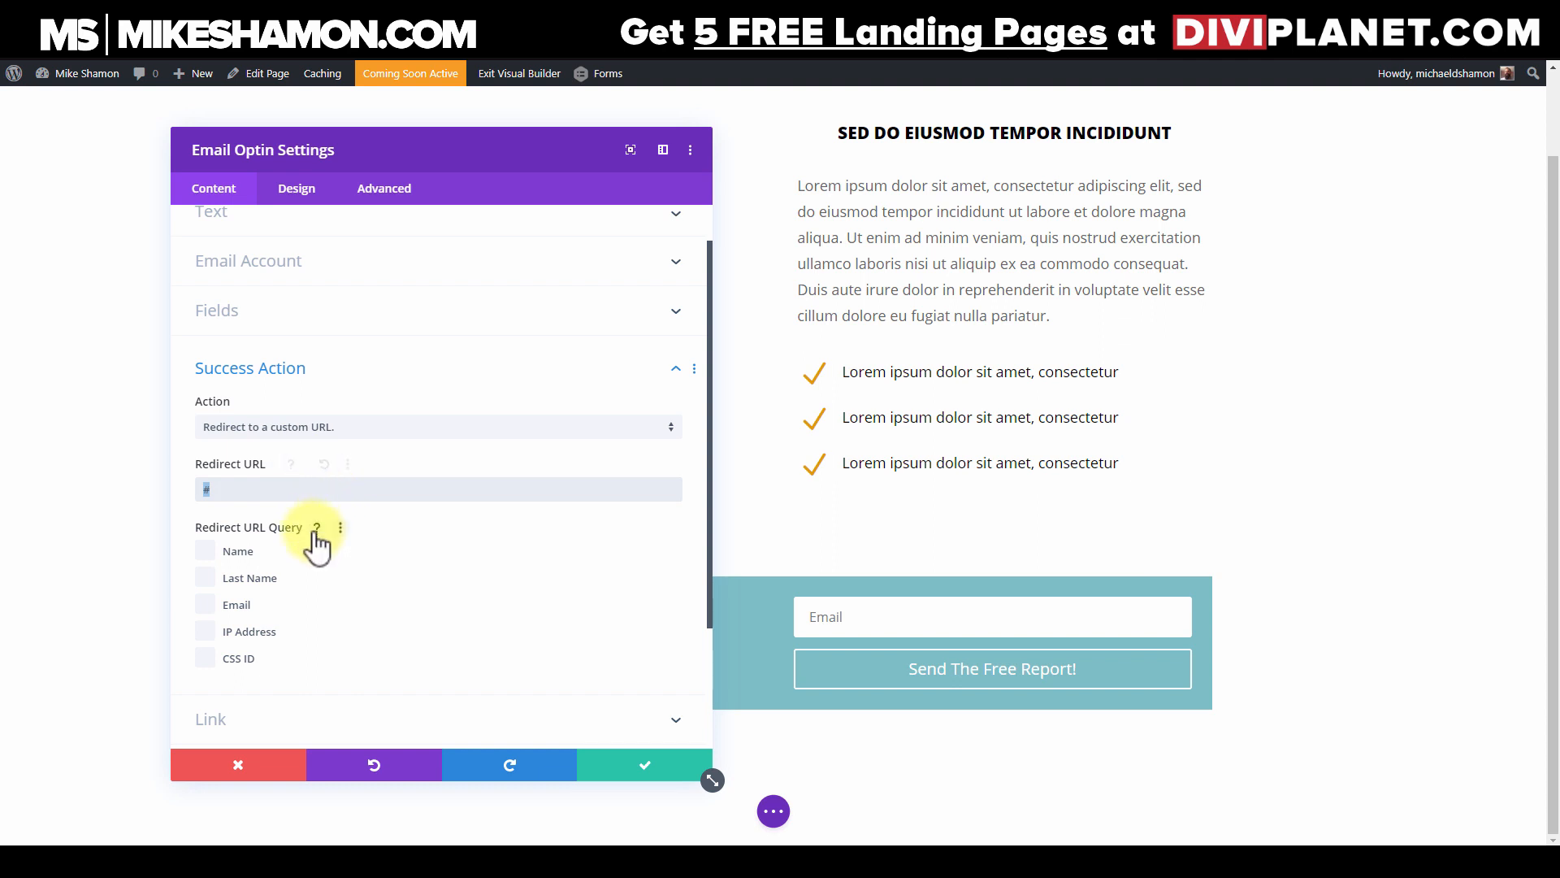
scroll(296, 585, down, 3)
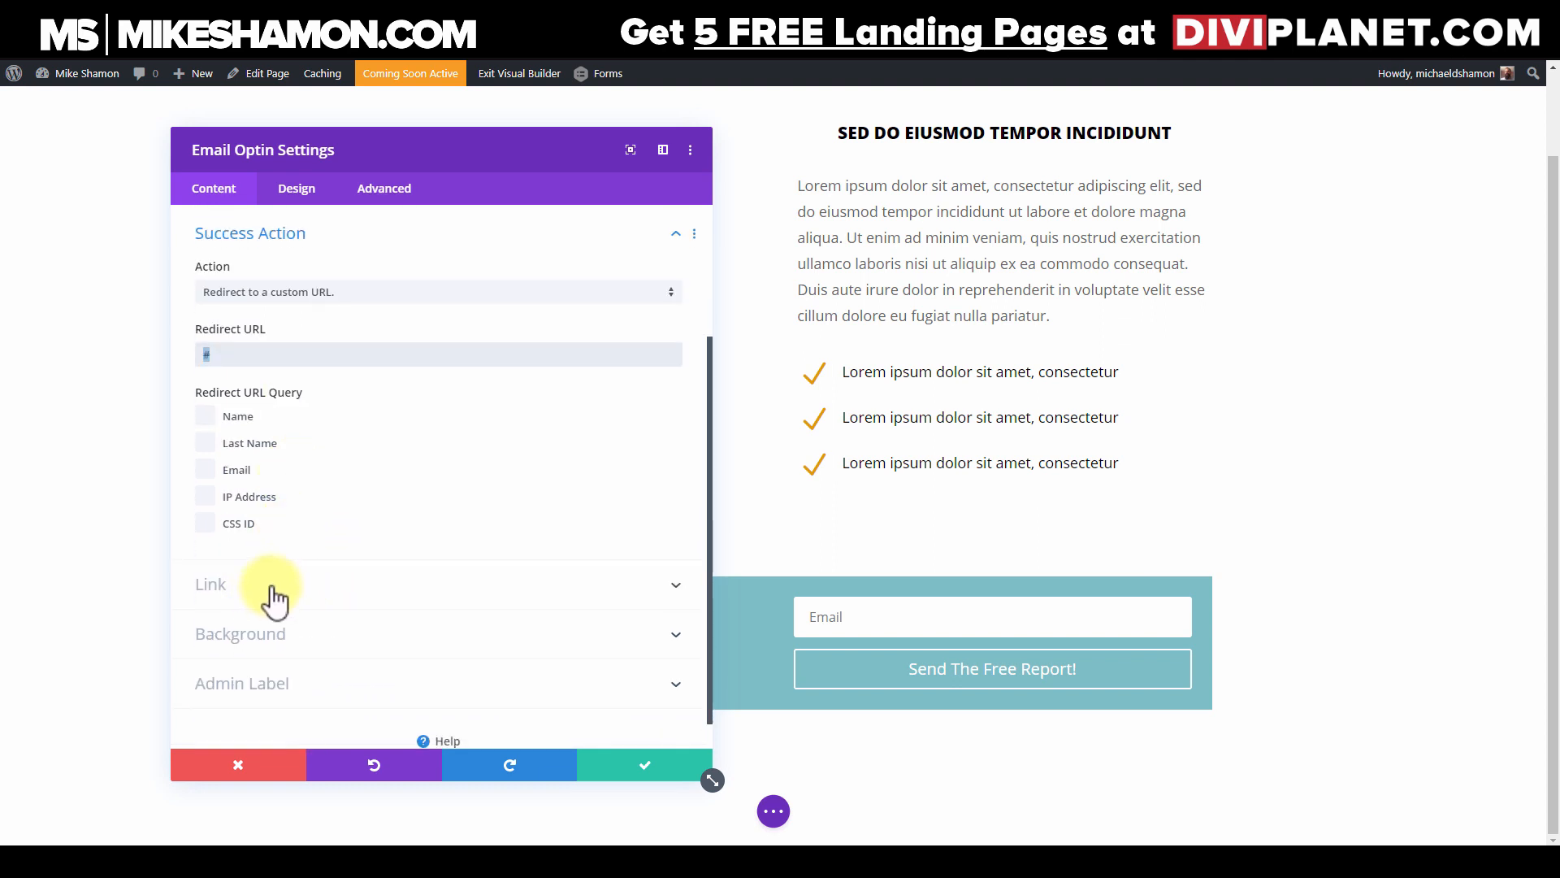
click(273, 593)
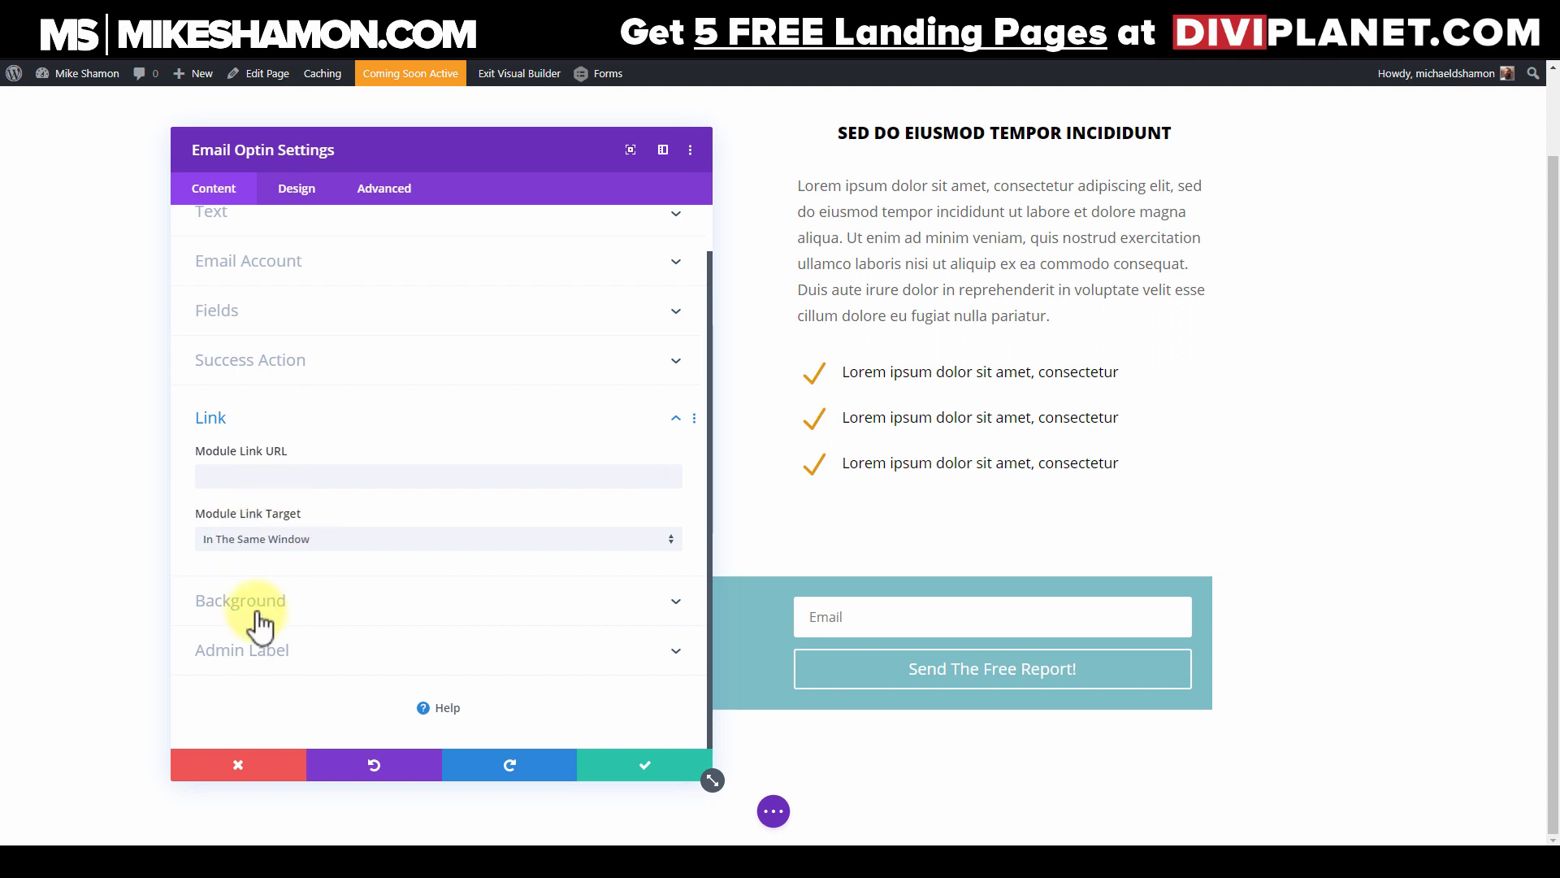
click(299, 191)
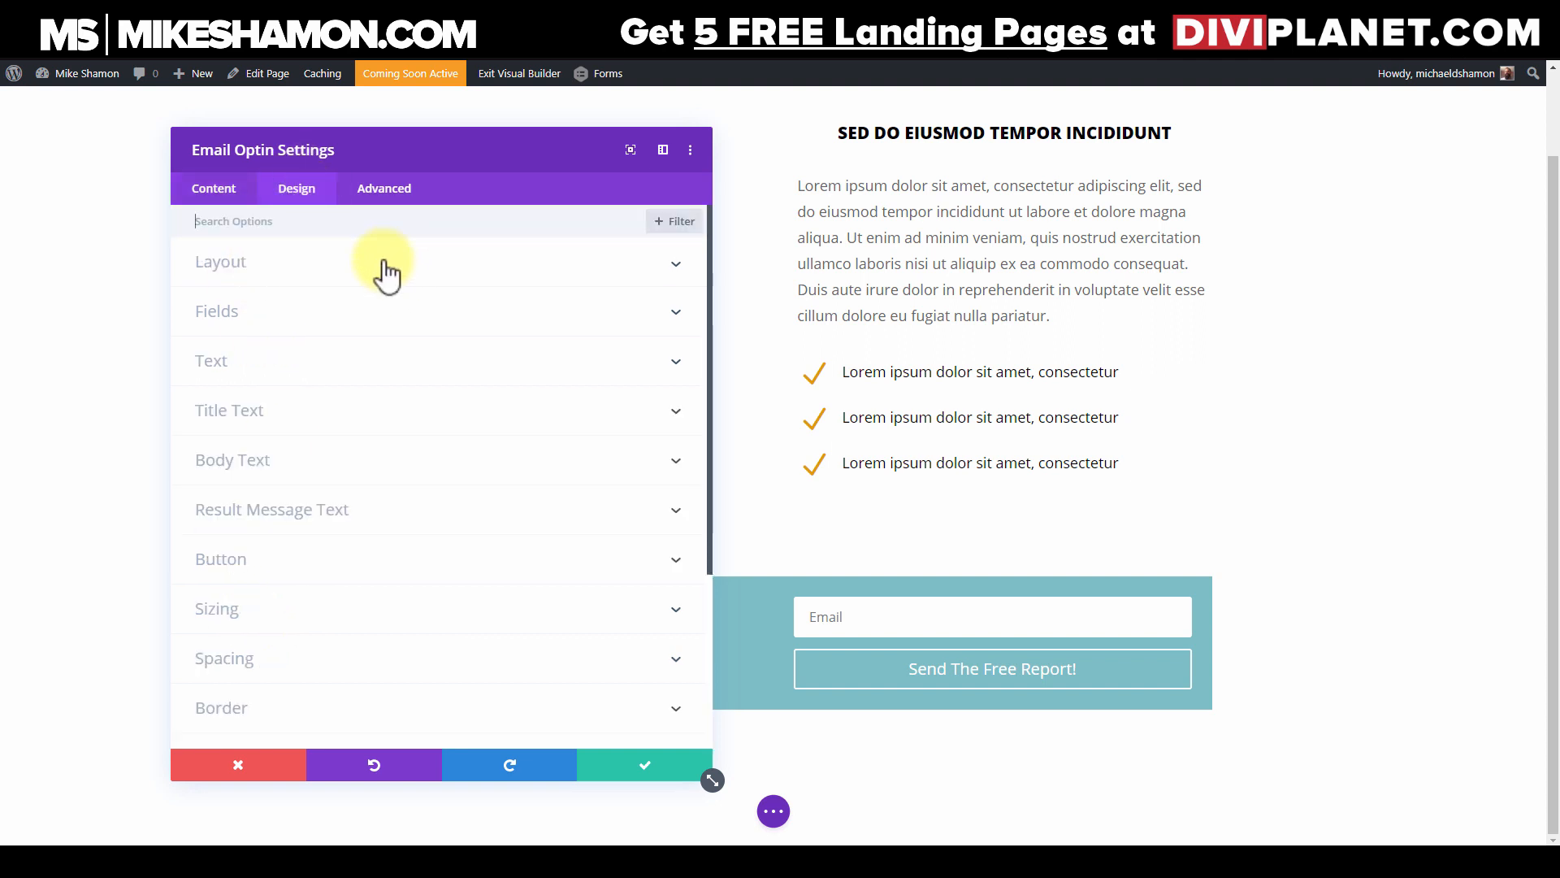
click(217, 191)
scroll(285, 618, down, 1)
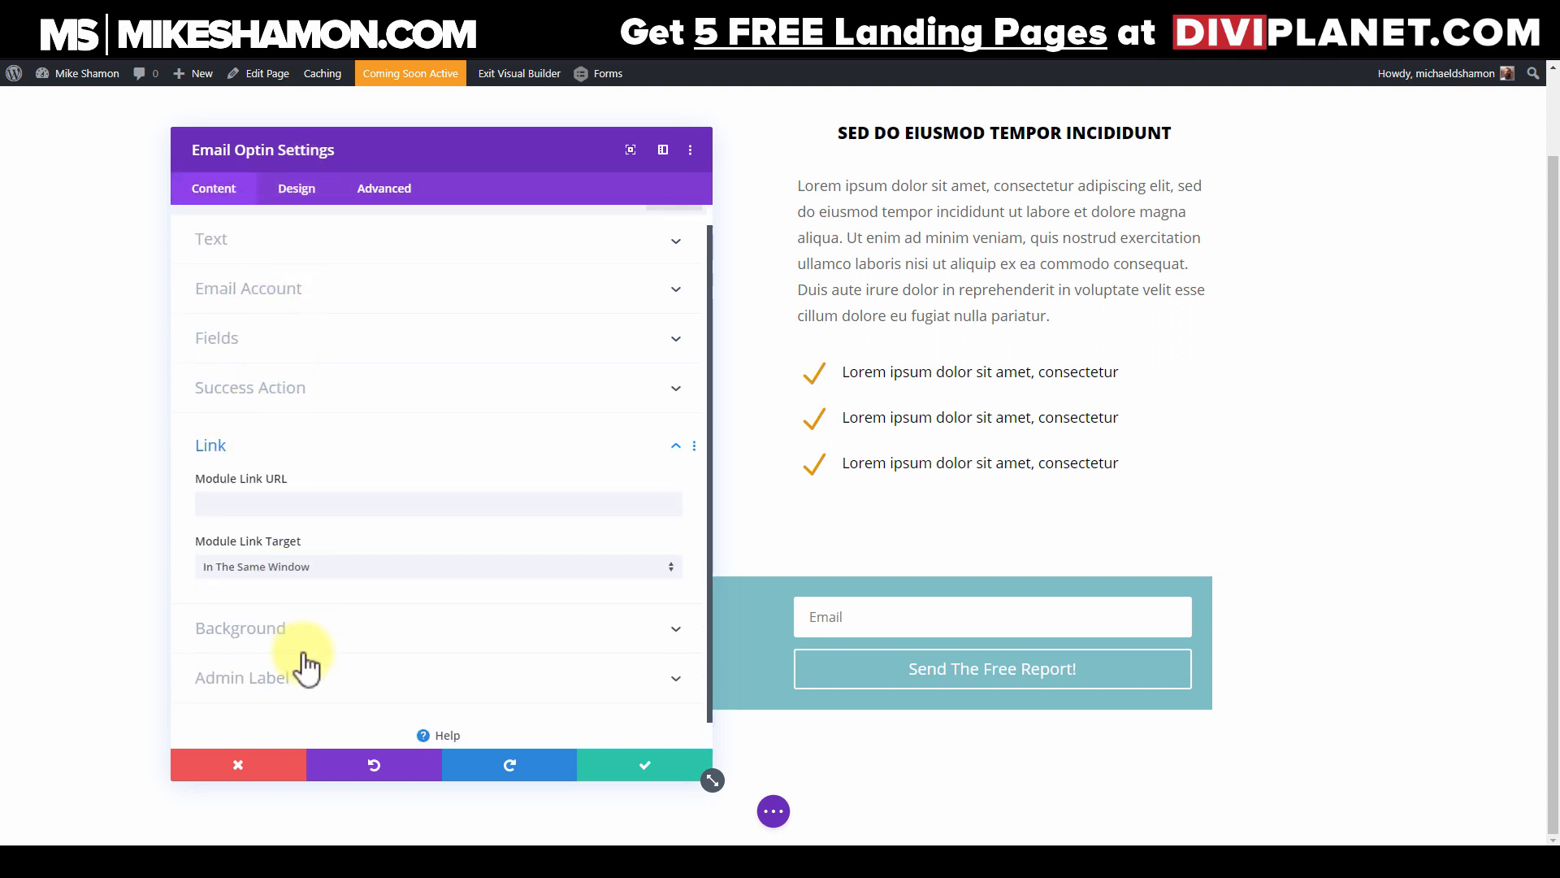
Step: Make the email opt-in module's background color transparent
click(348, 601)
scroll(348, 602, down, 3)
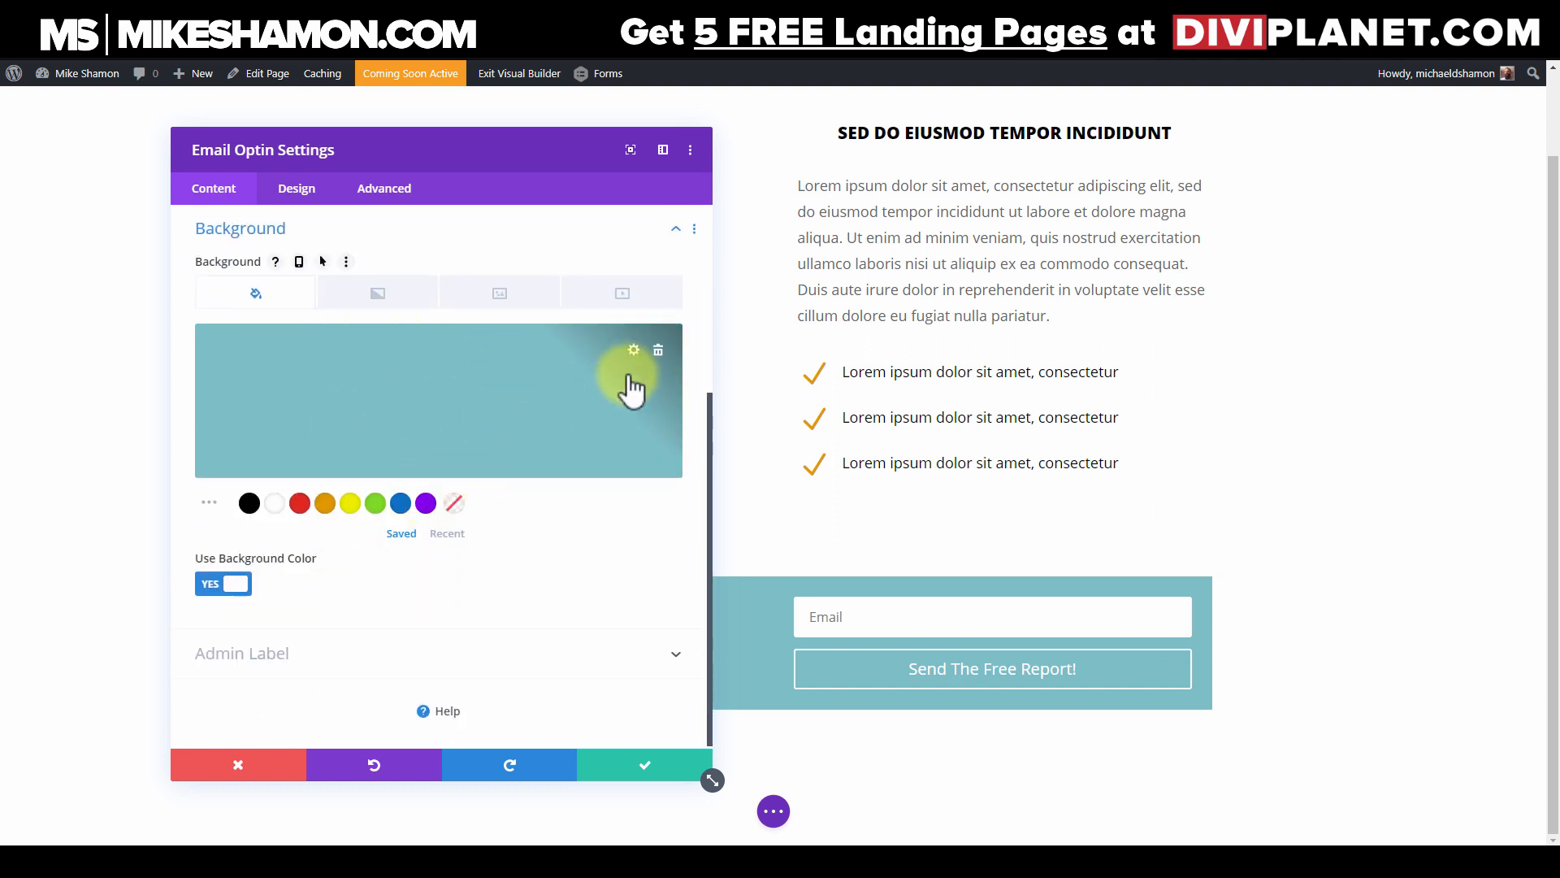
mouse_move(649, 358)
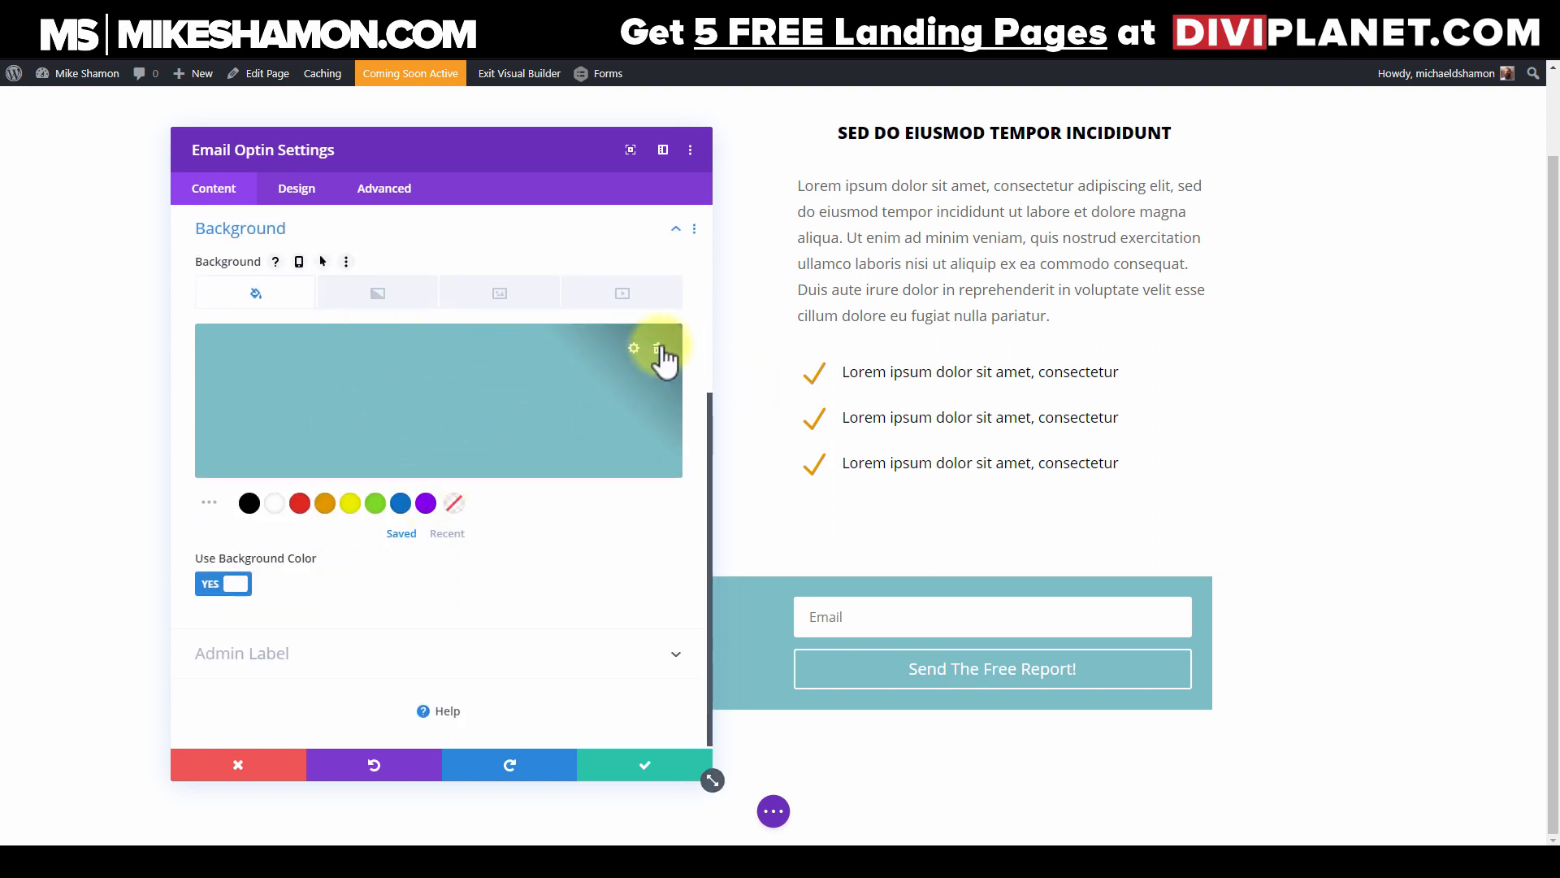
click(455, 504)
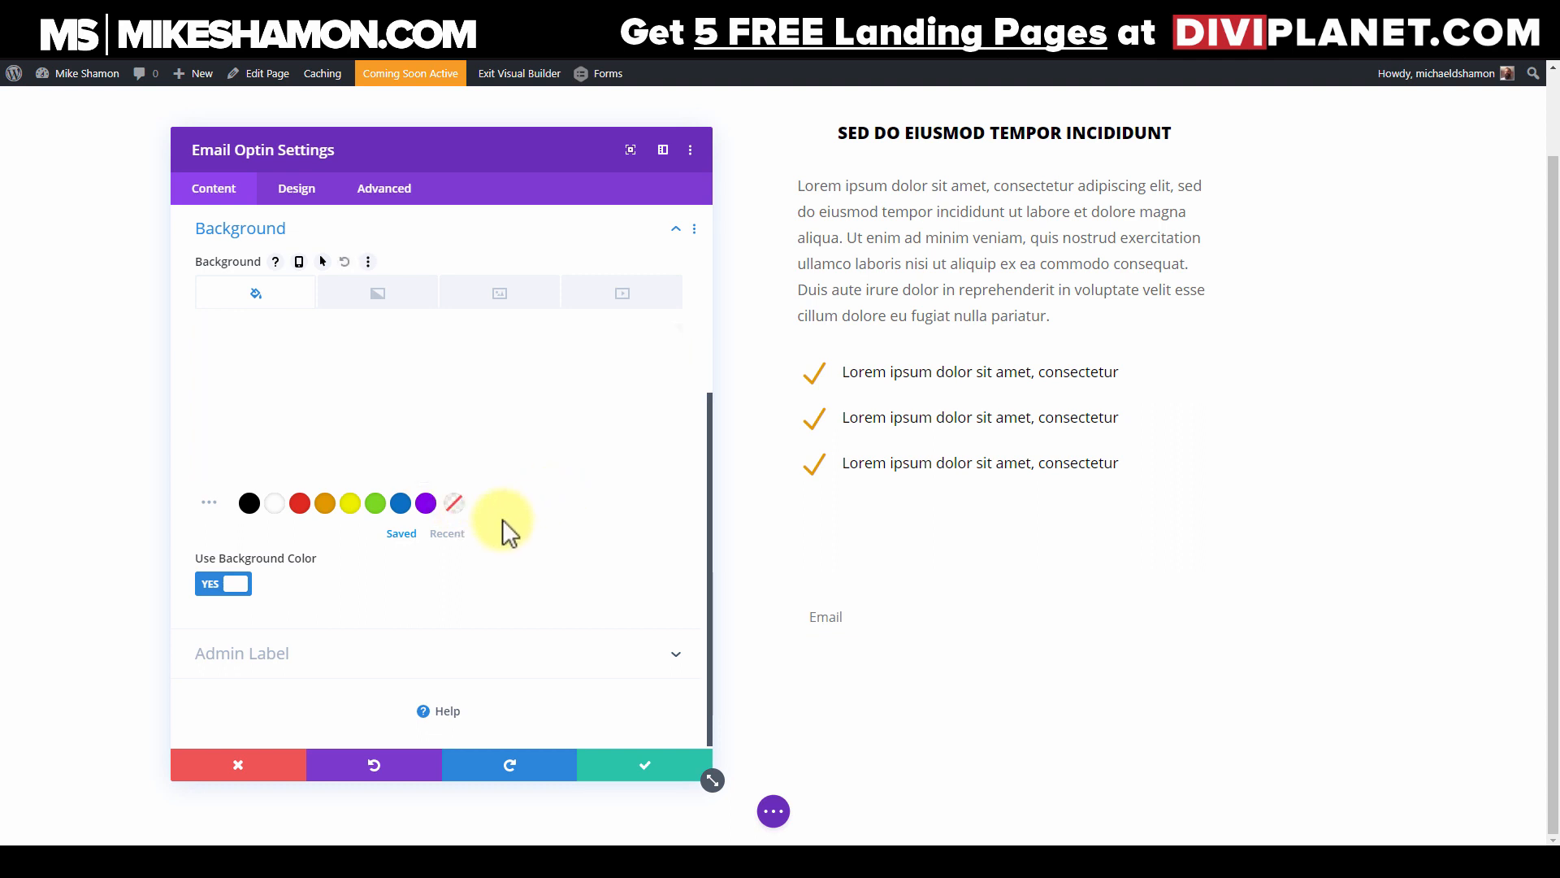
click(385, 416)
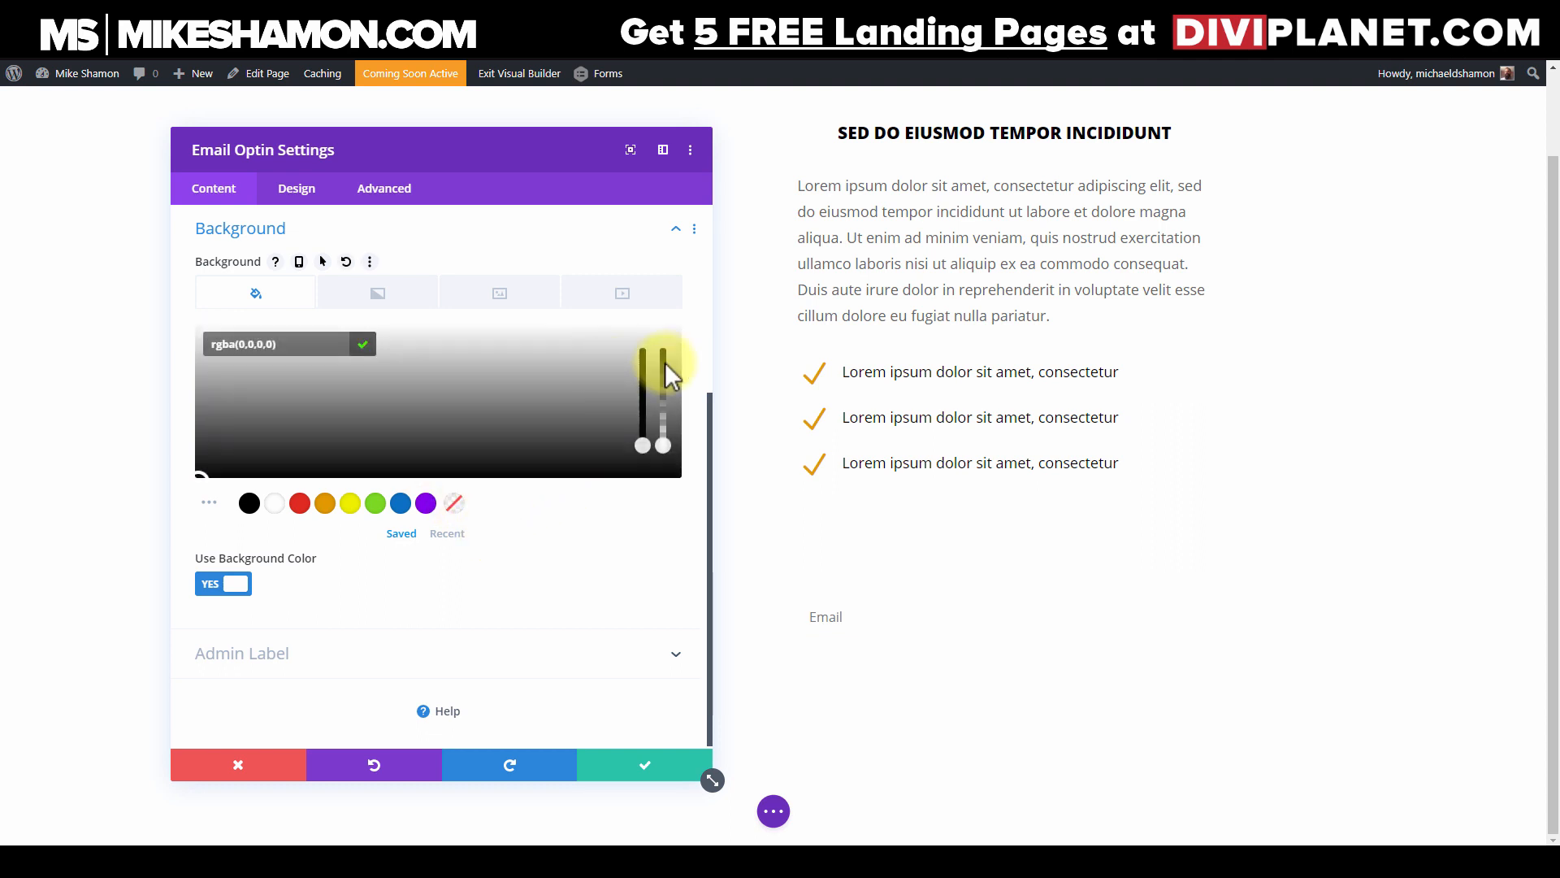
click(533, 537)
click(657, 349)
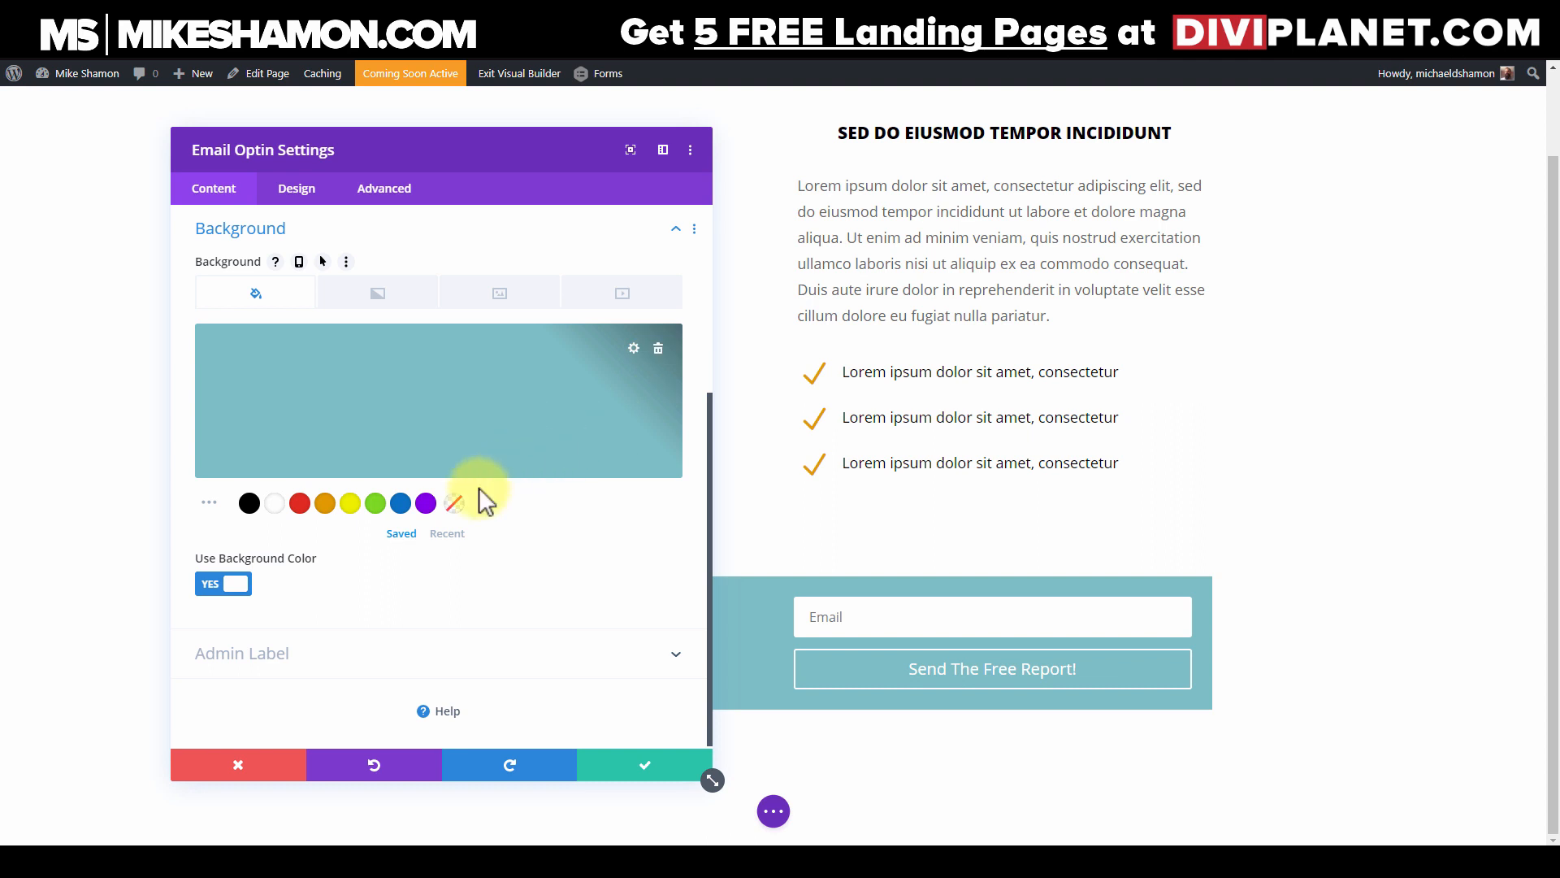
click(454, 503)
Step: Set the email opt-in's layout to Body On Top, Form On Bottom
scroll(401, 366, up, 5)
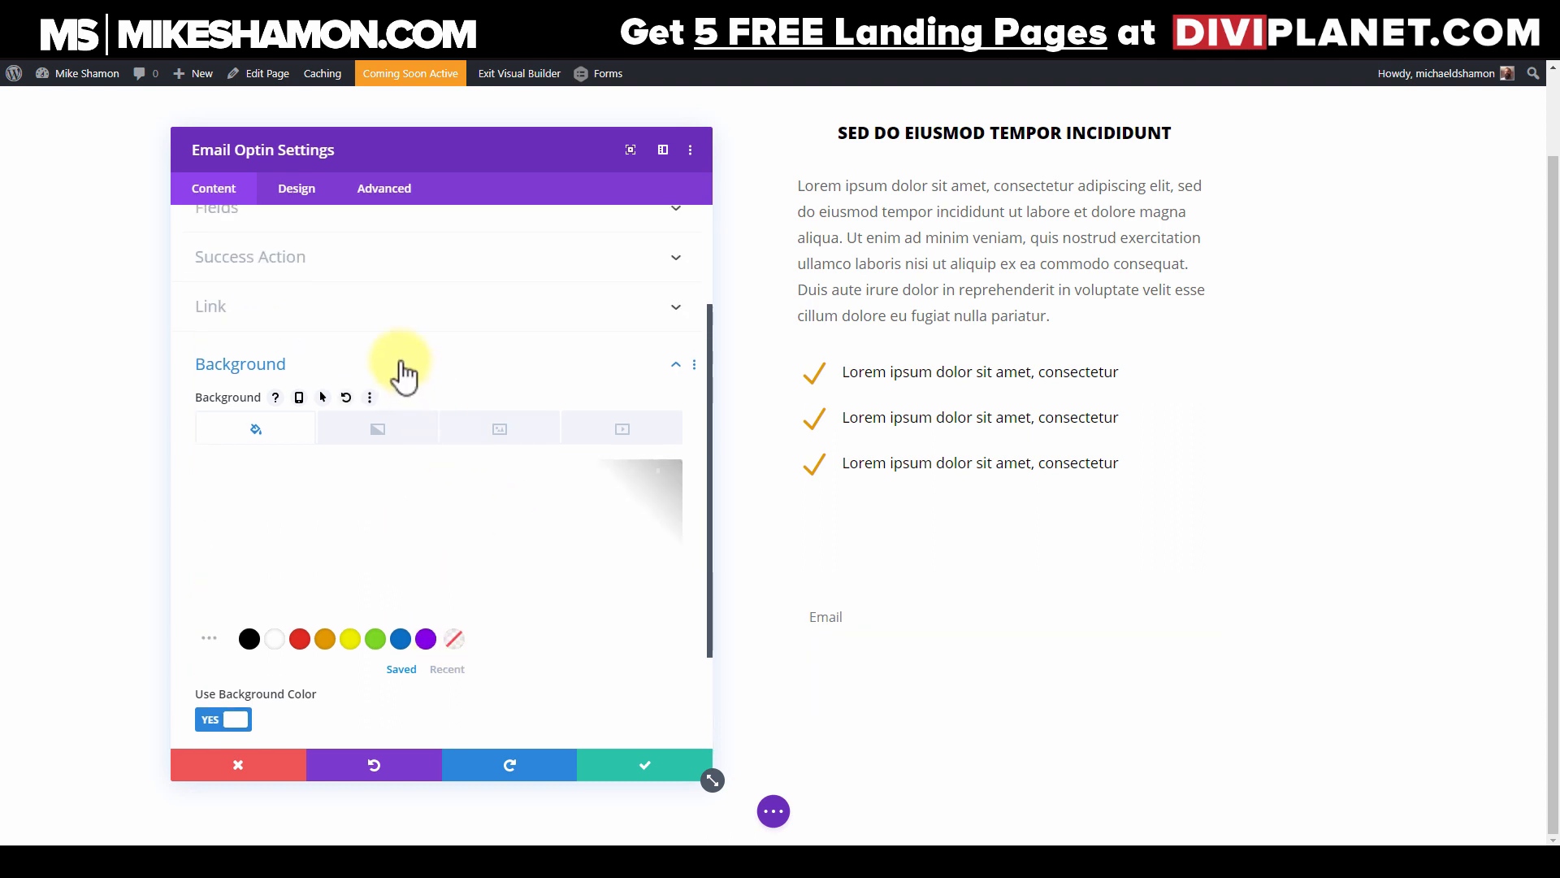
click(301, 195)
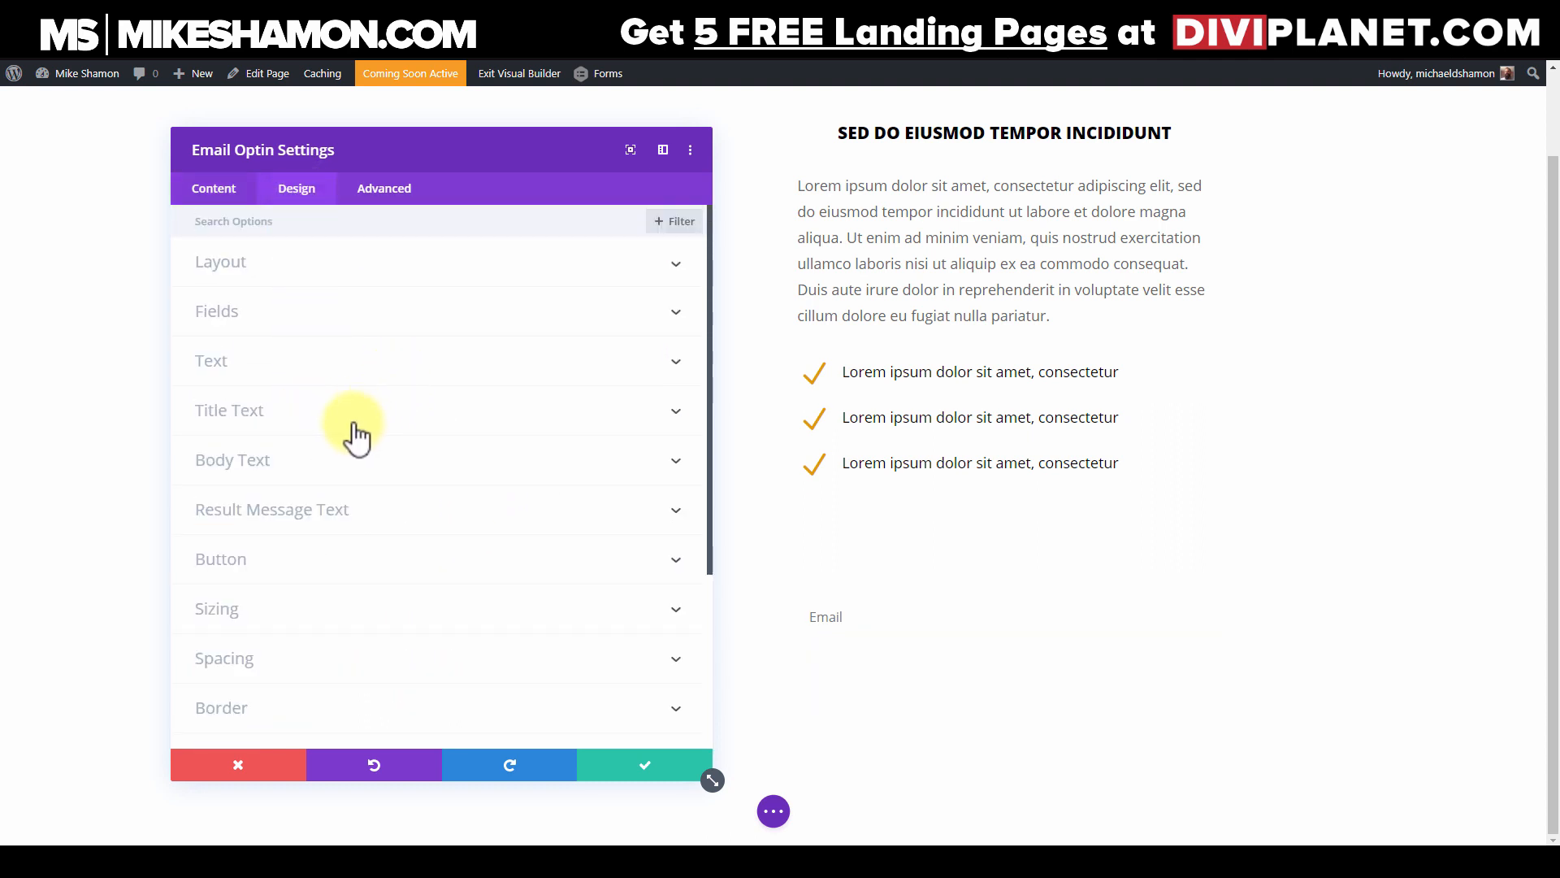
click(330, 269)
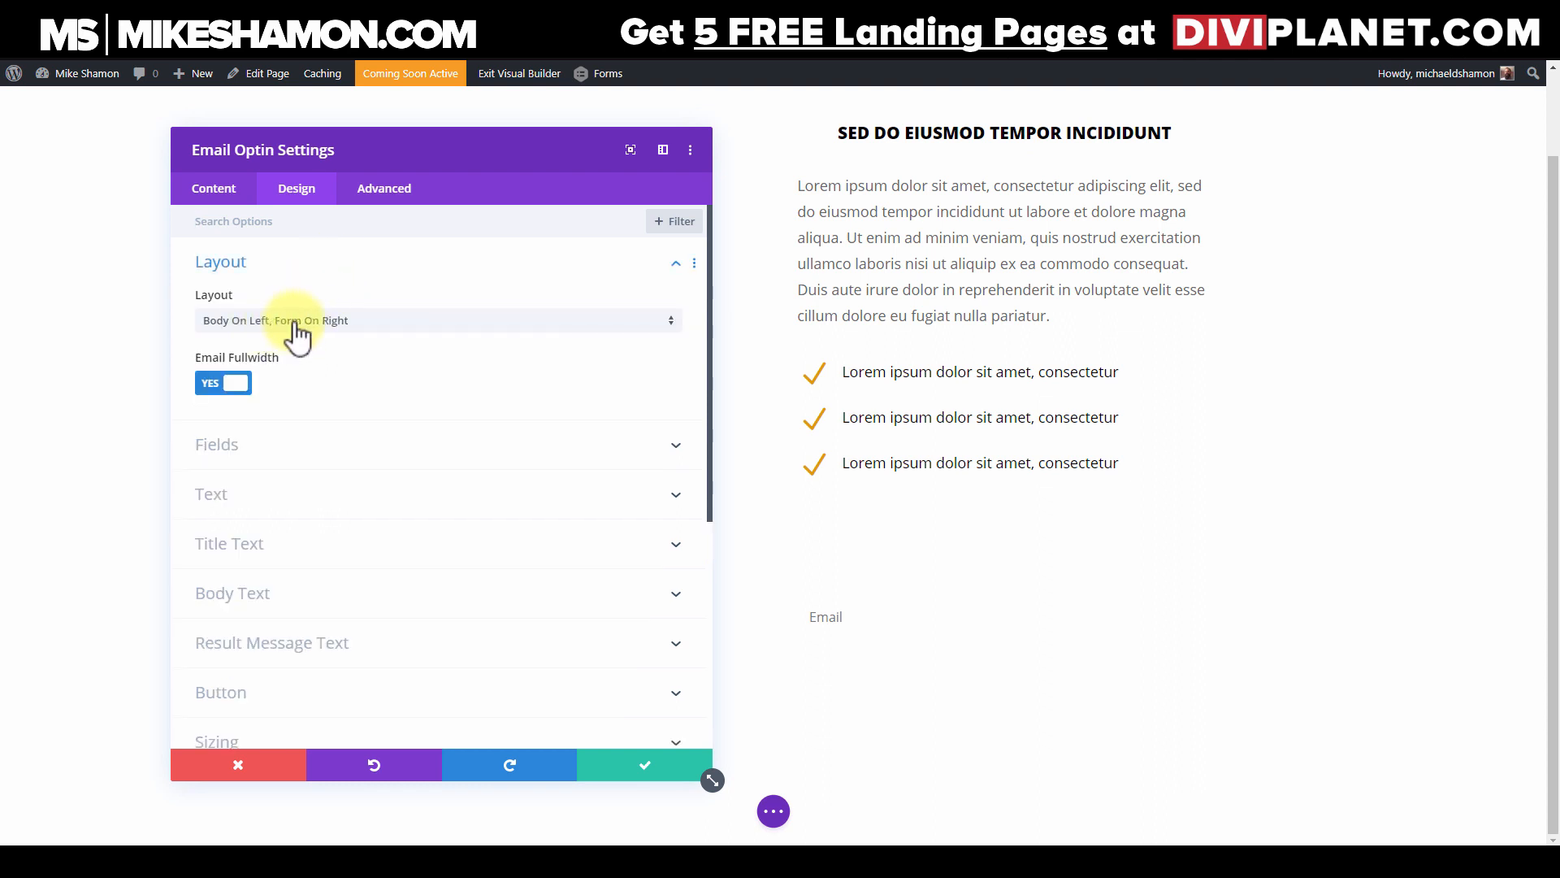
click(460, 326)
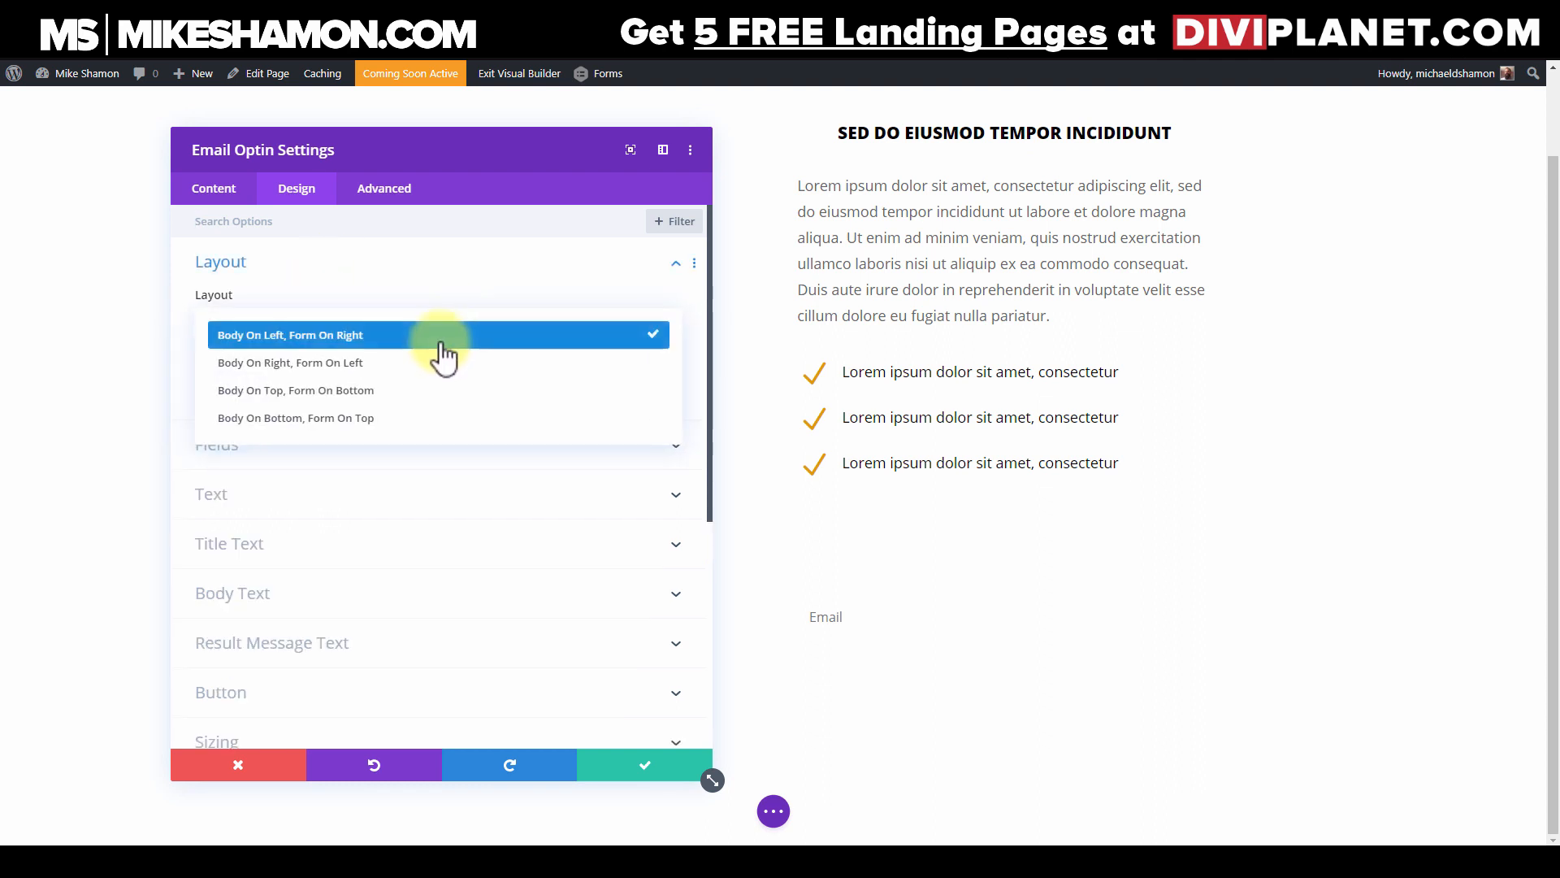
click(398, 419)
click(400, 334)
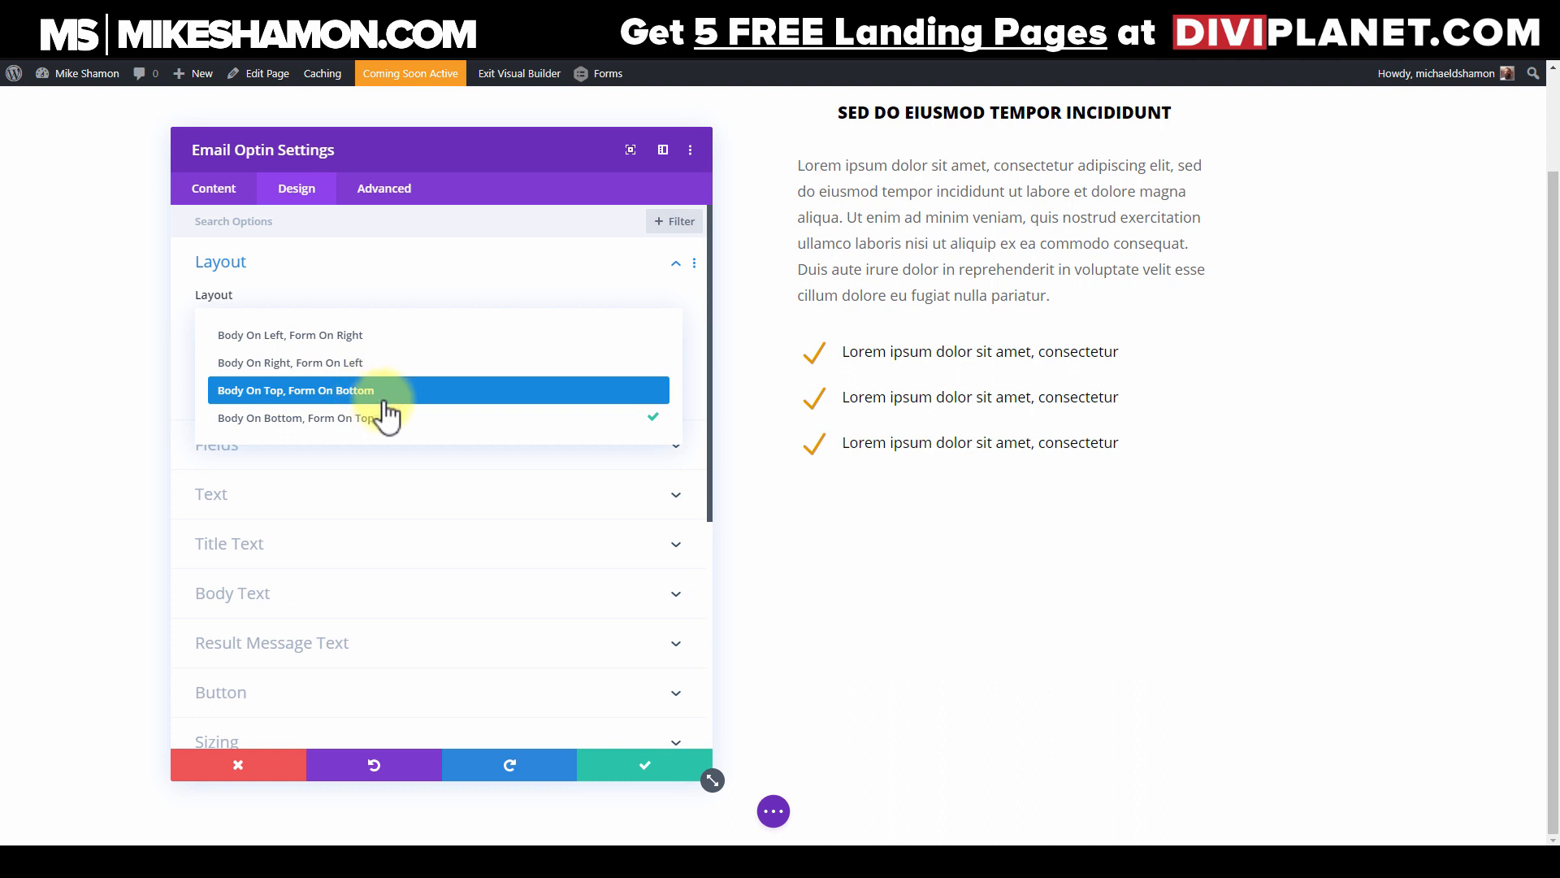
click(389, 392)
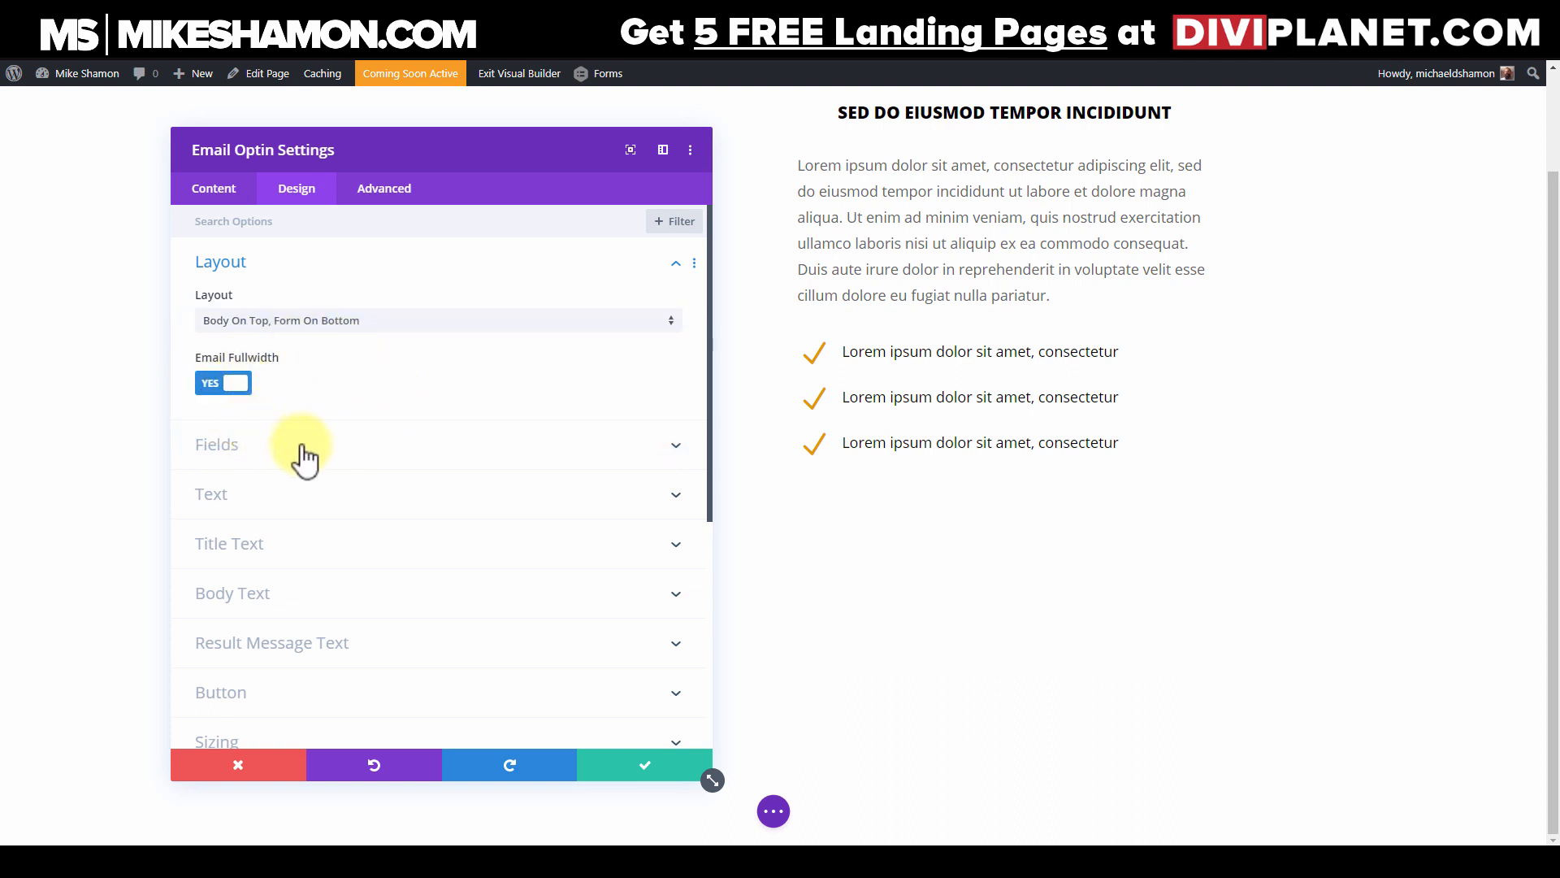
Step: Set the opt-in form fields' font to Open Sans and their text size to 18px
click(244, 444)
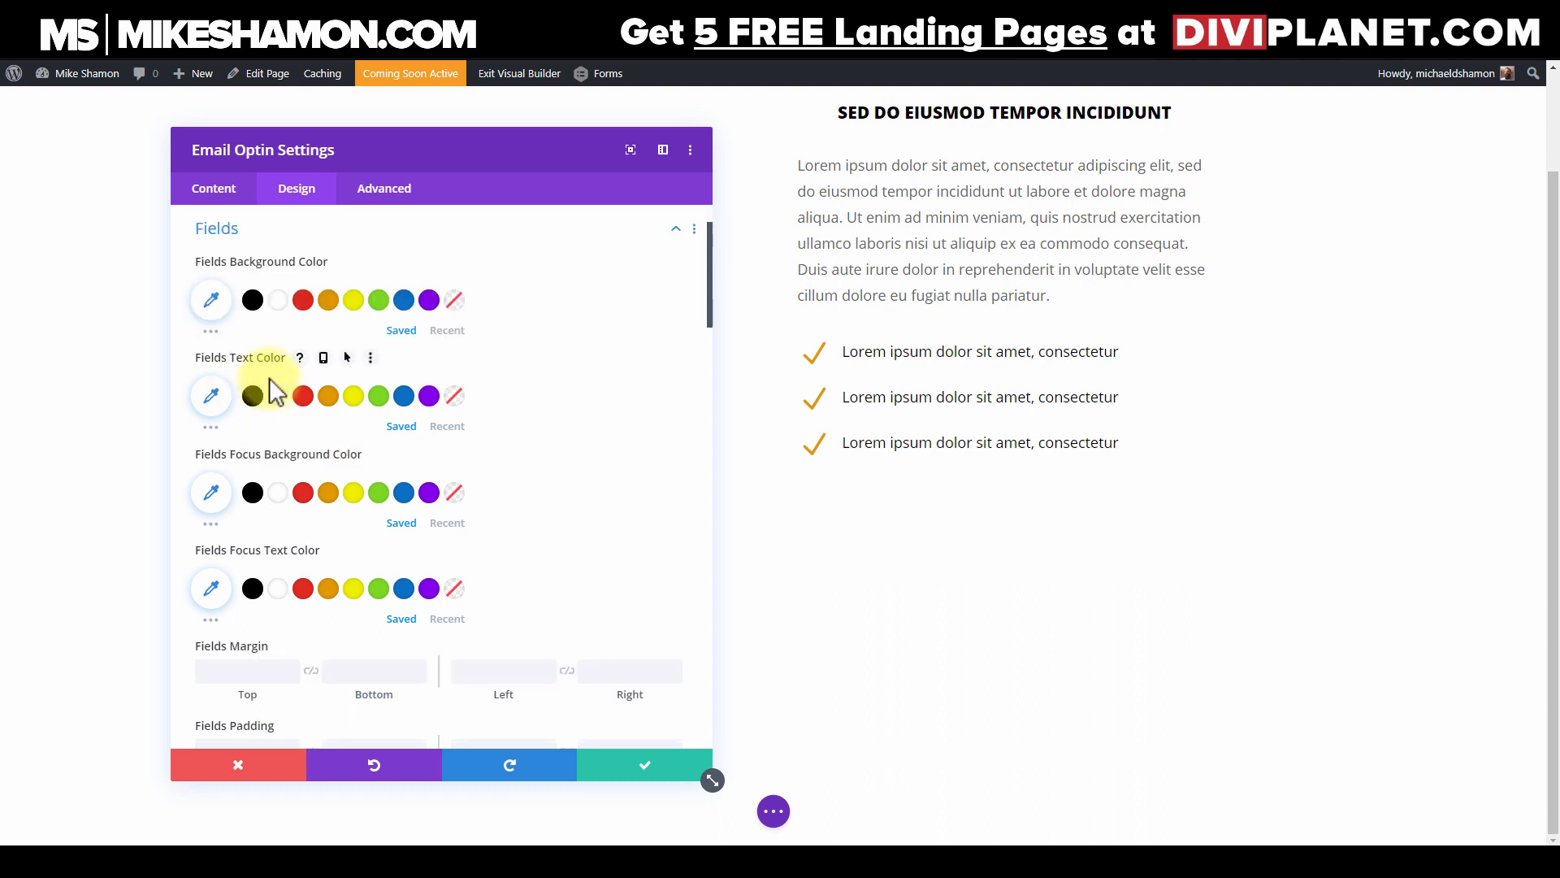
scroll(259, 398, down, 5)
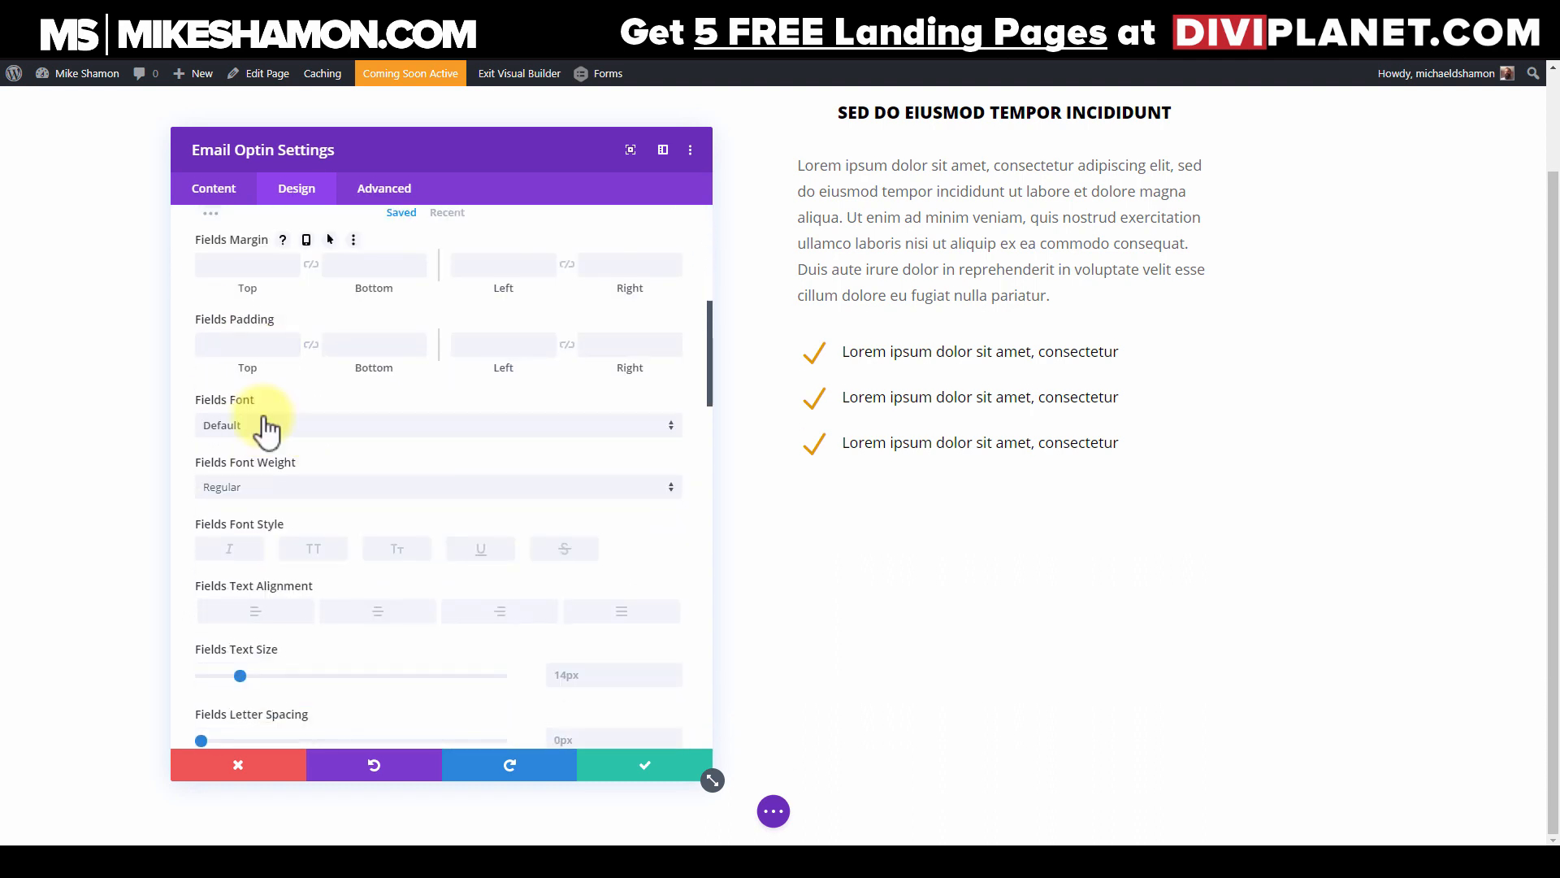
scroll(266, 428, down, 2)
click(289, 292)
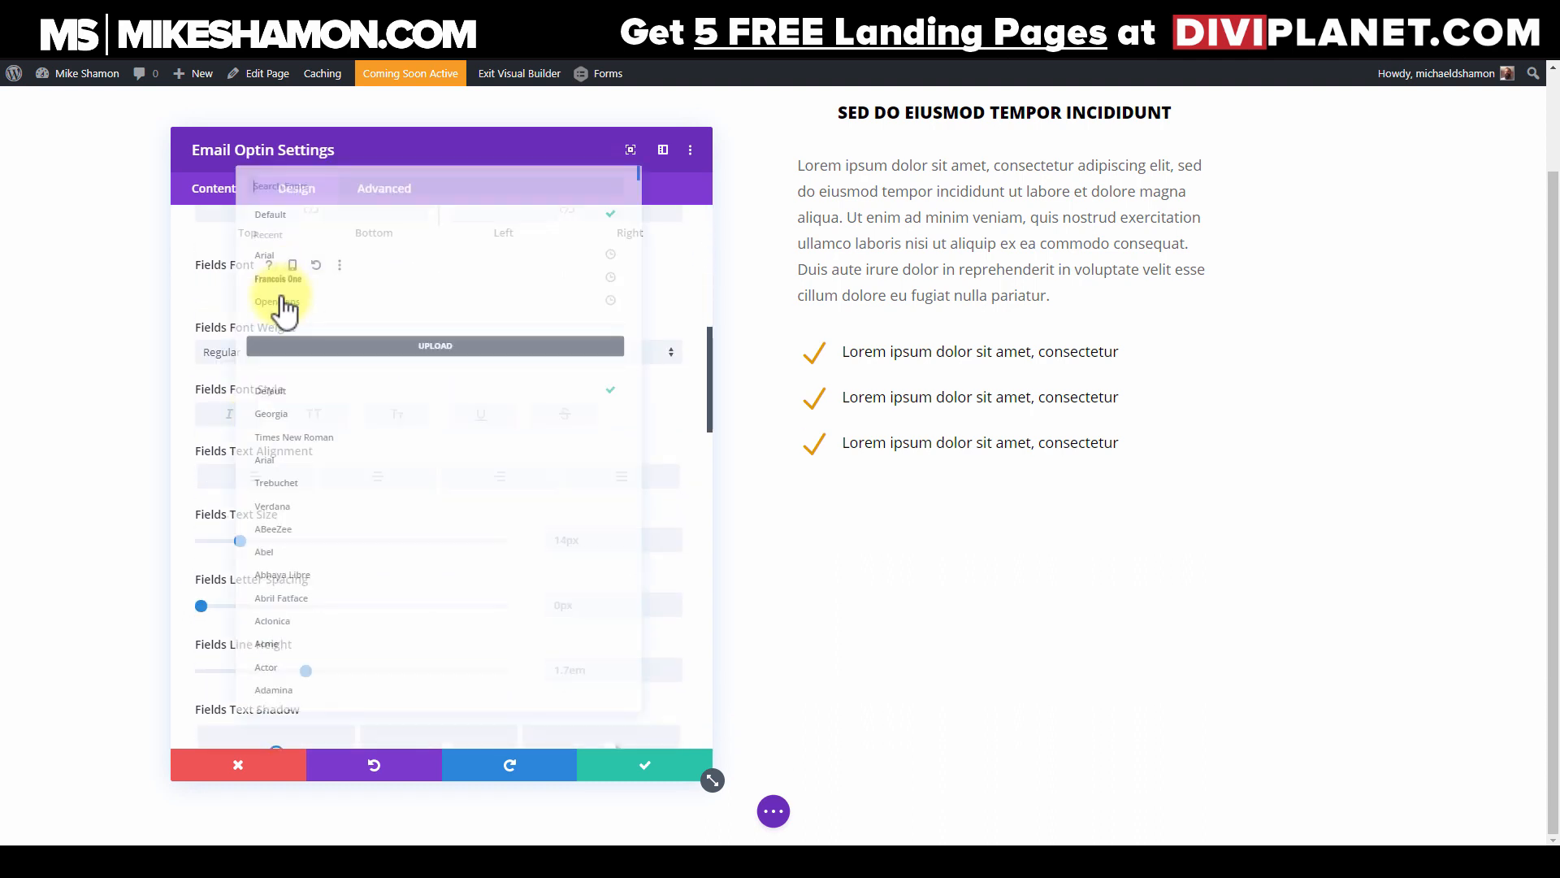
click(264, 275)
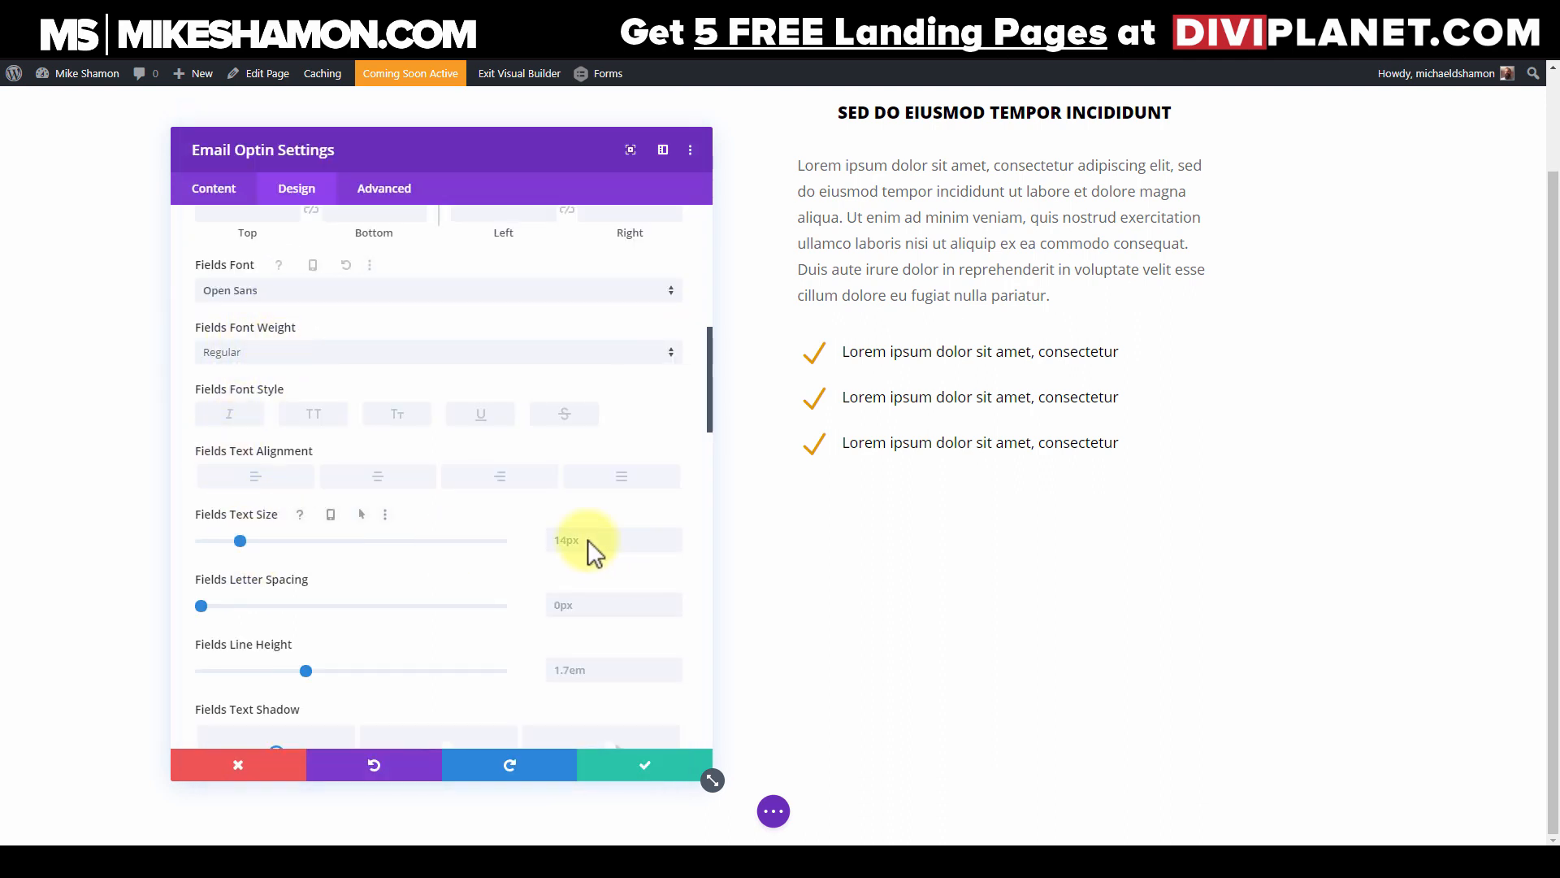
click(641, 547)
text(18)
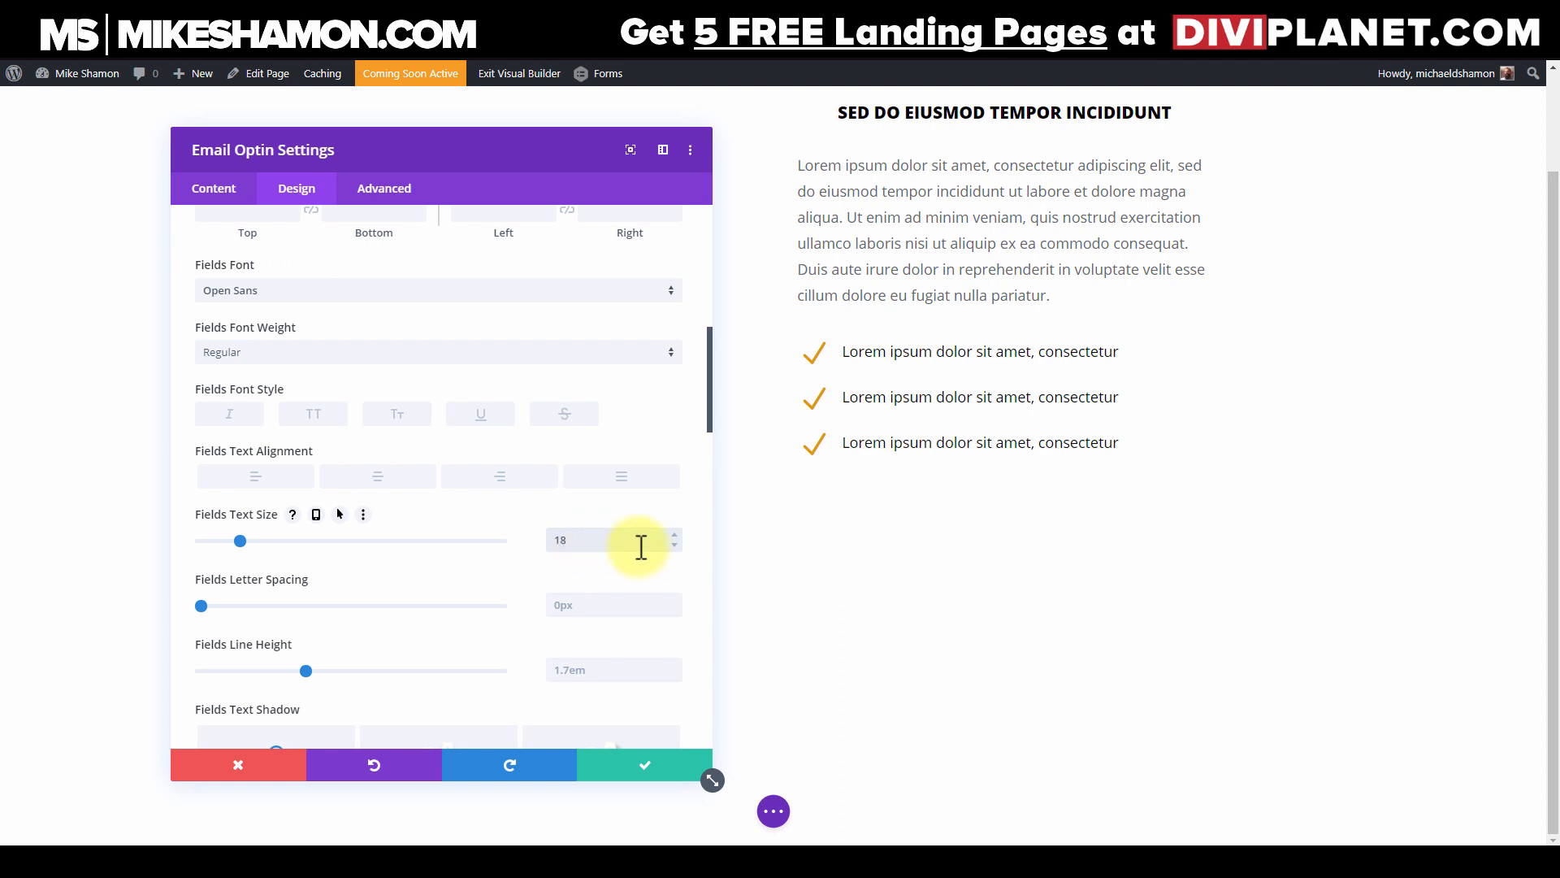
text(px)
Step: Give the opt-in form fields a border width of 1px on all sides
scroll(418, 540, down, 2)
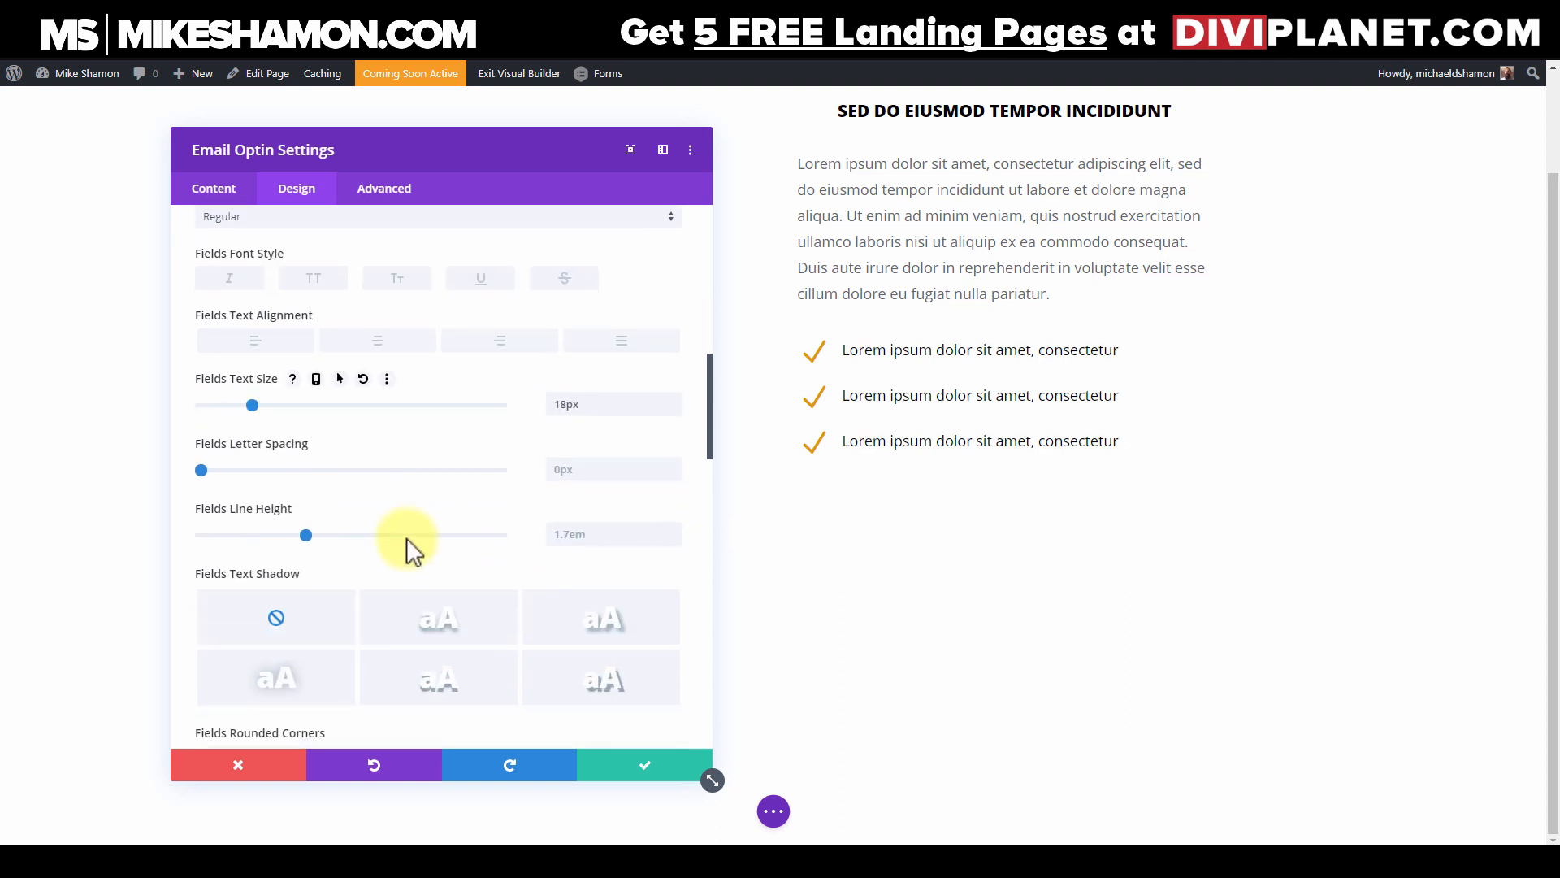
scroll(306, 534, down, 10)
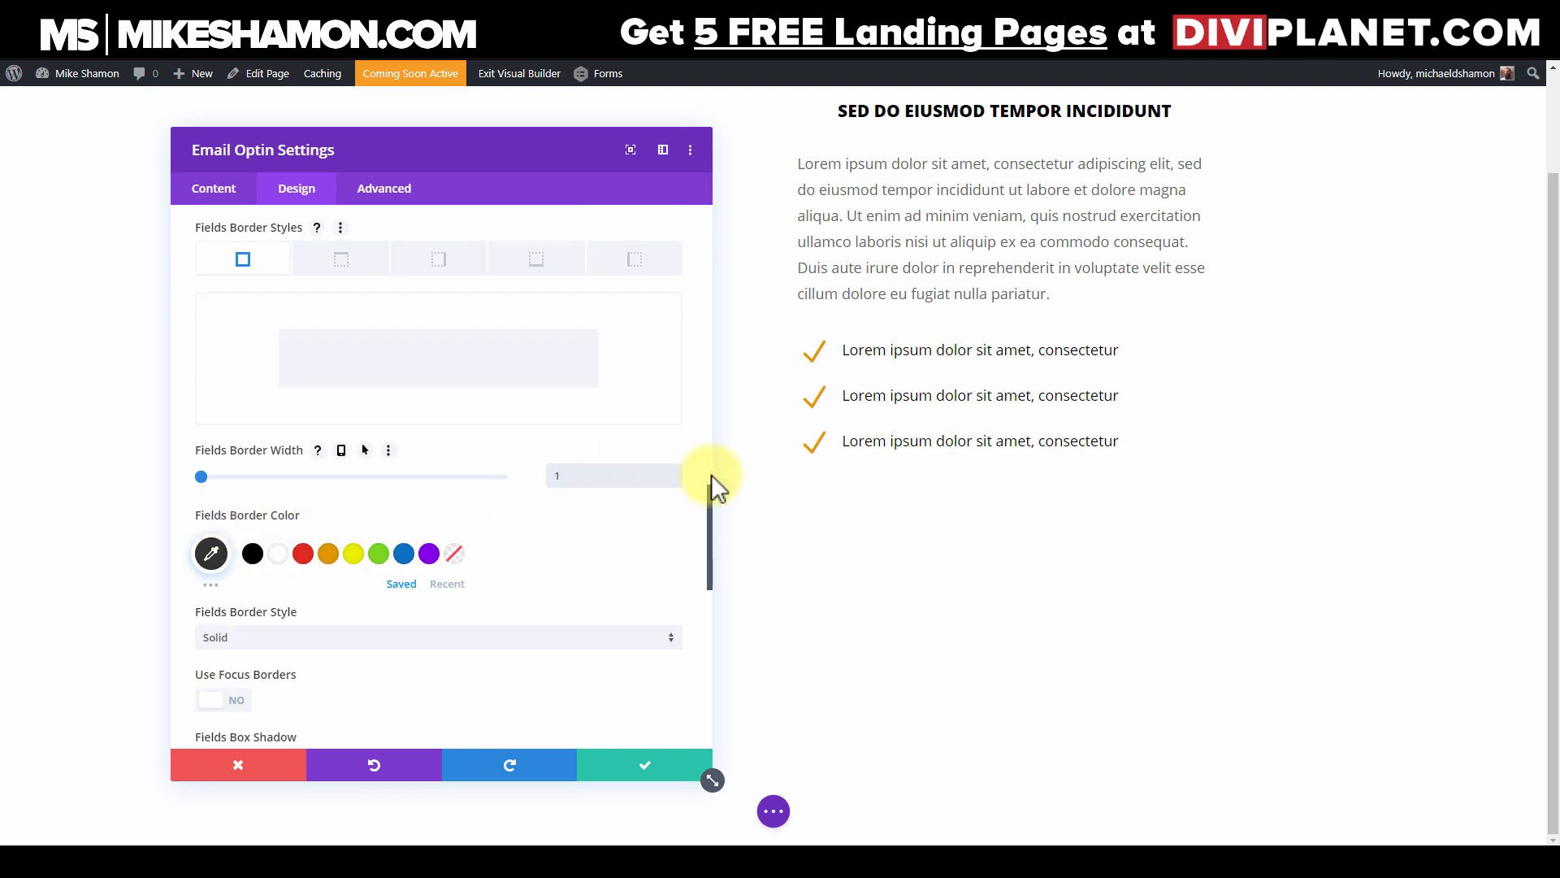
text(px)
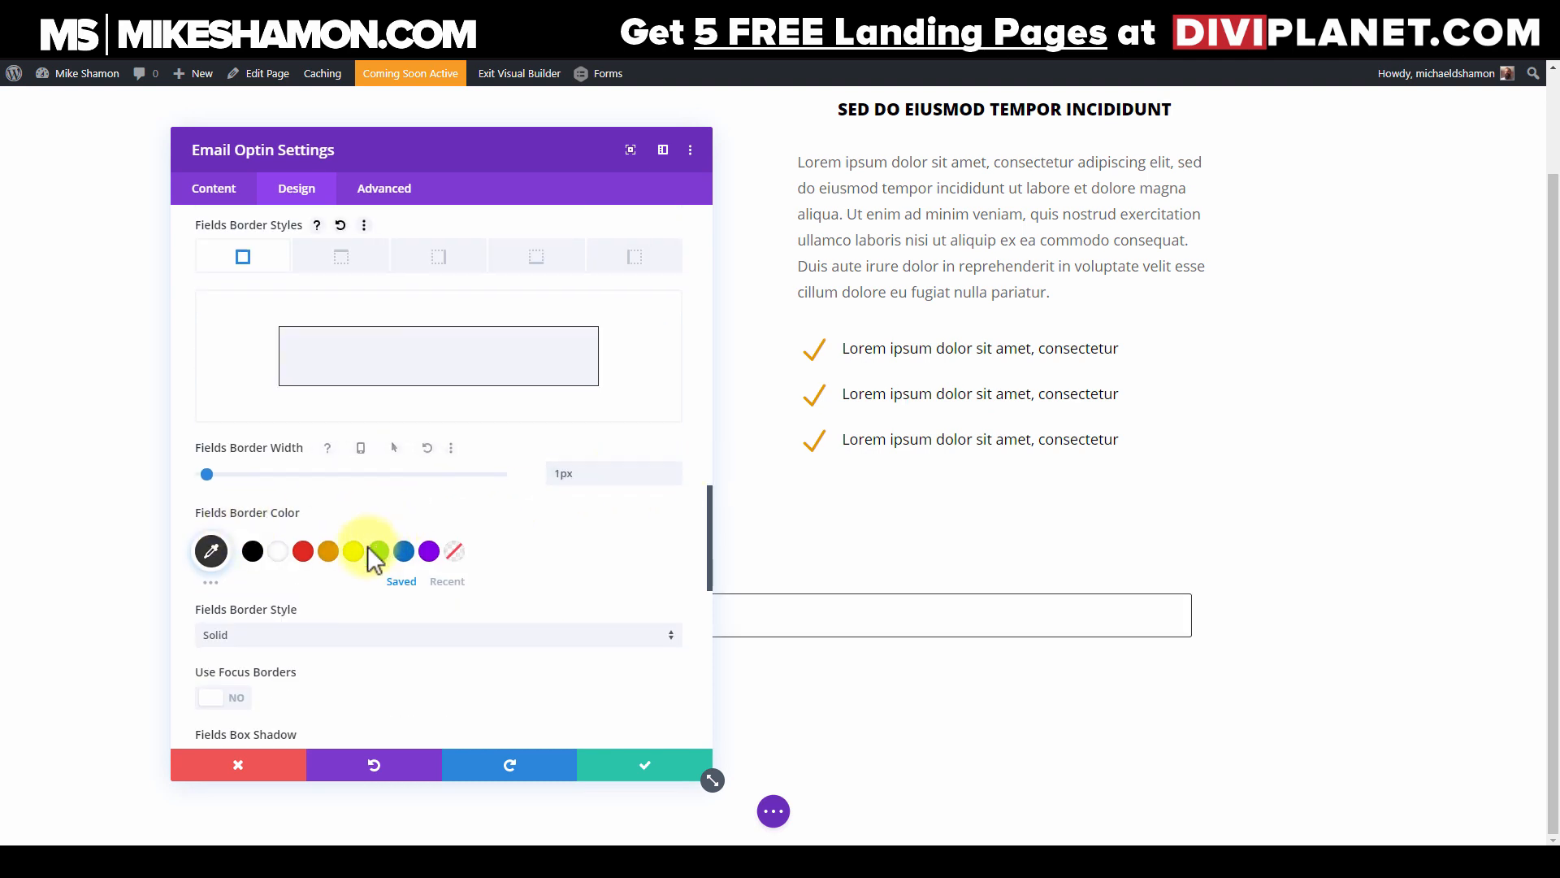
Step: Enable custom styles for the opt-in button and set its background color to blue
scroll(299, 403, down, 3)
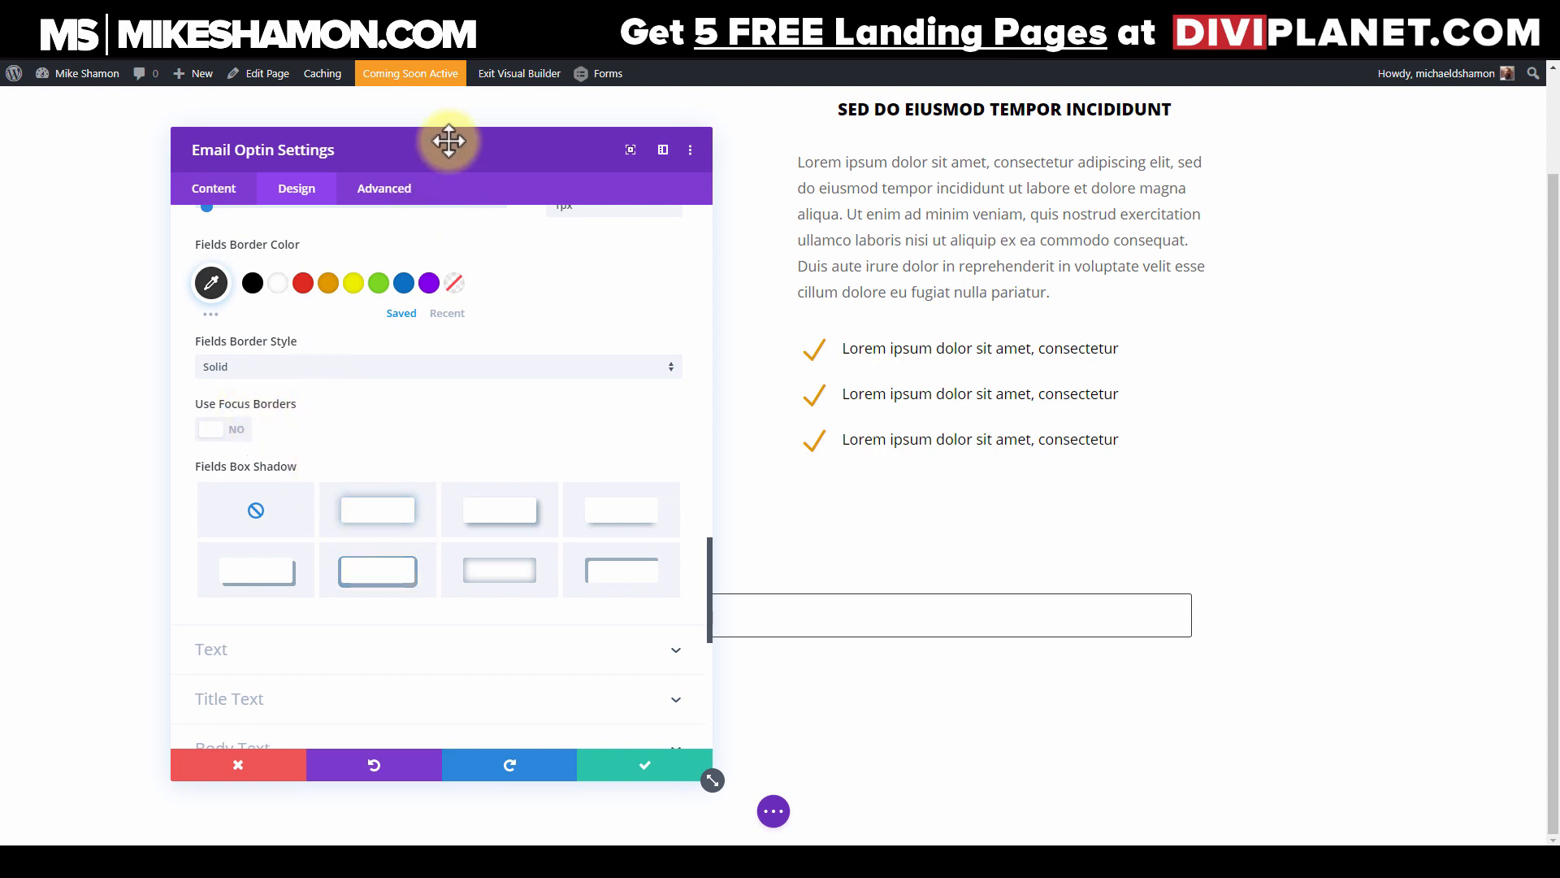
drag(449, 142, 623, 135)
scroll(495, 460, down, 3)
click(458, 561)
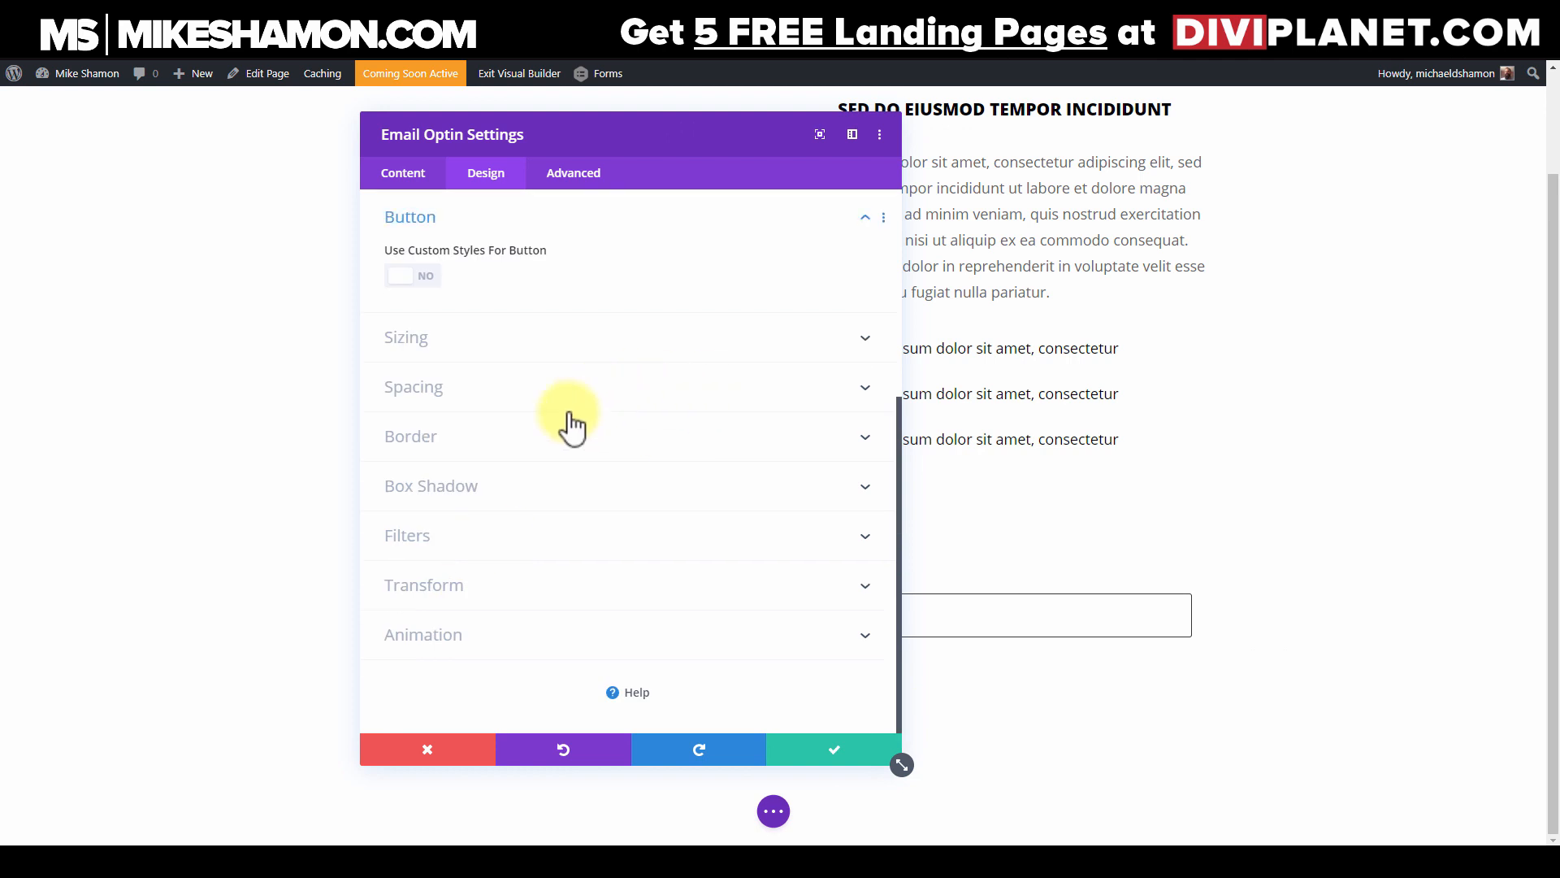
click(413, 276)
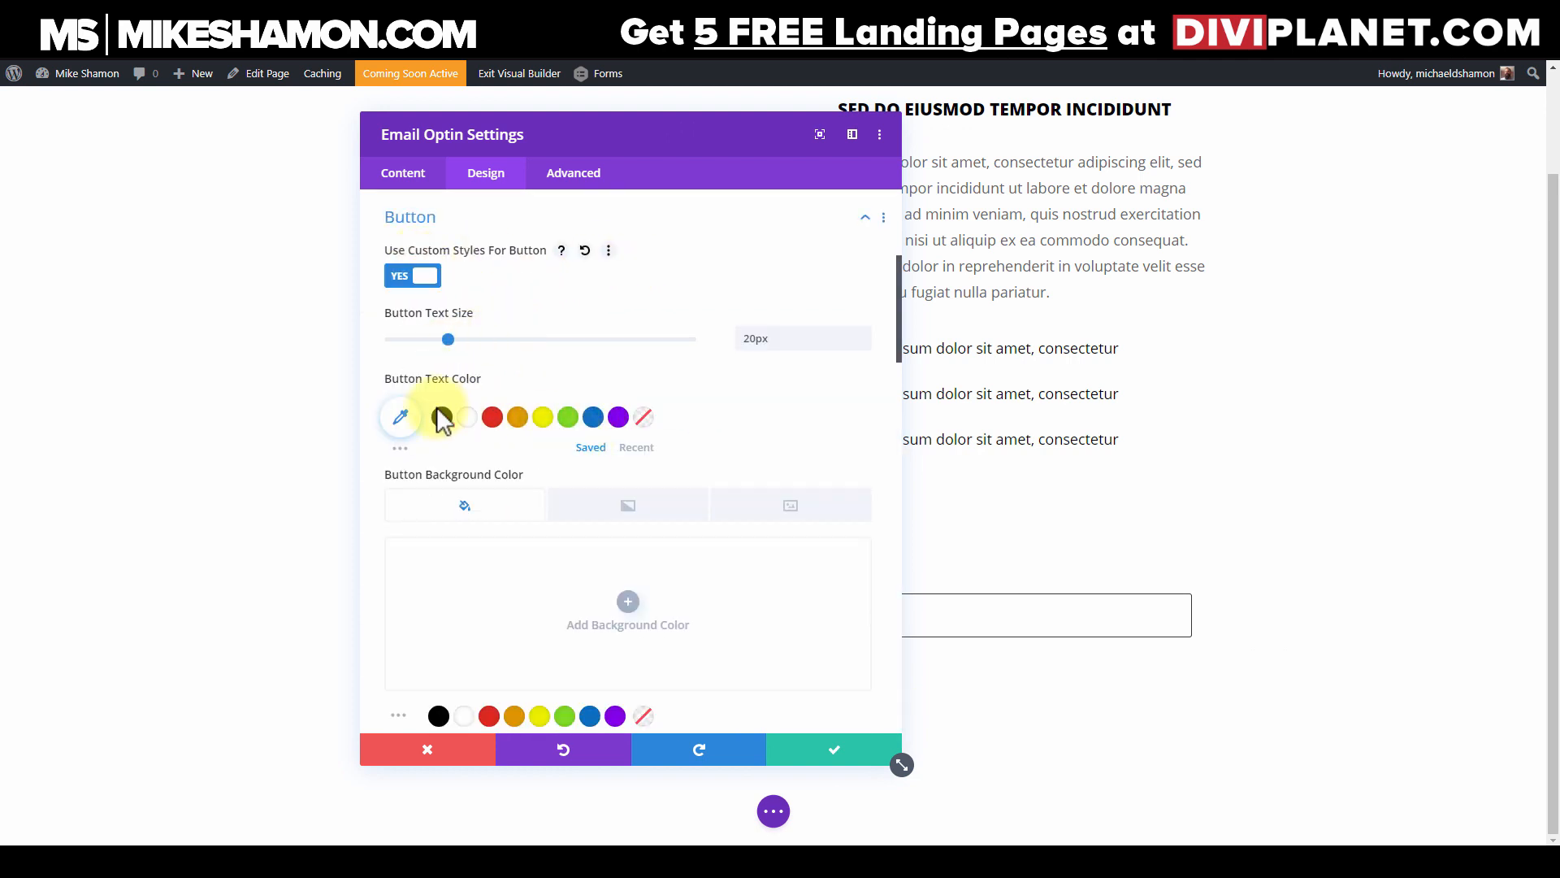
scroll(569, 504, down, 2)
scroll(581, 526, down, 2)
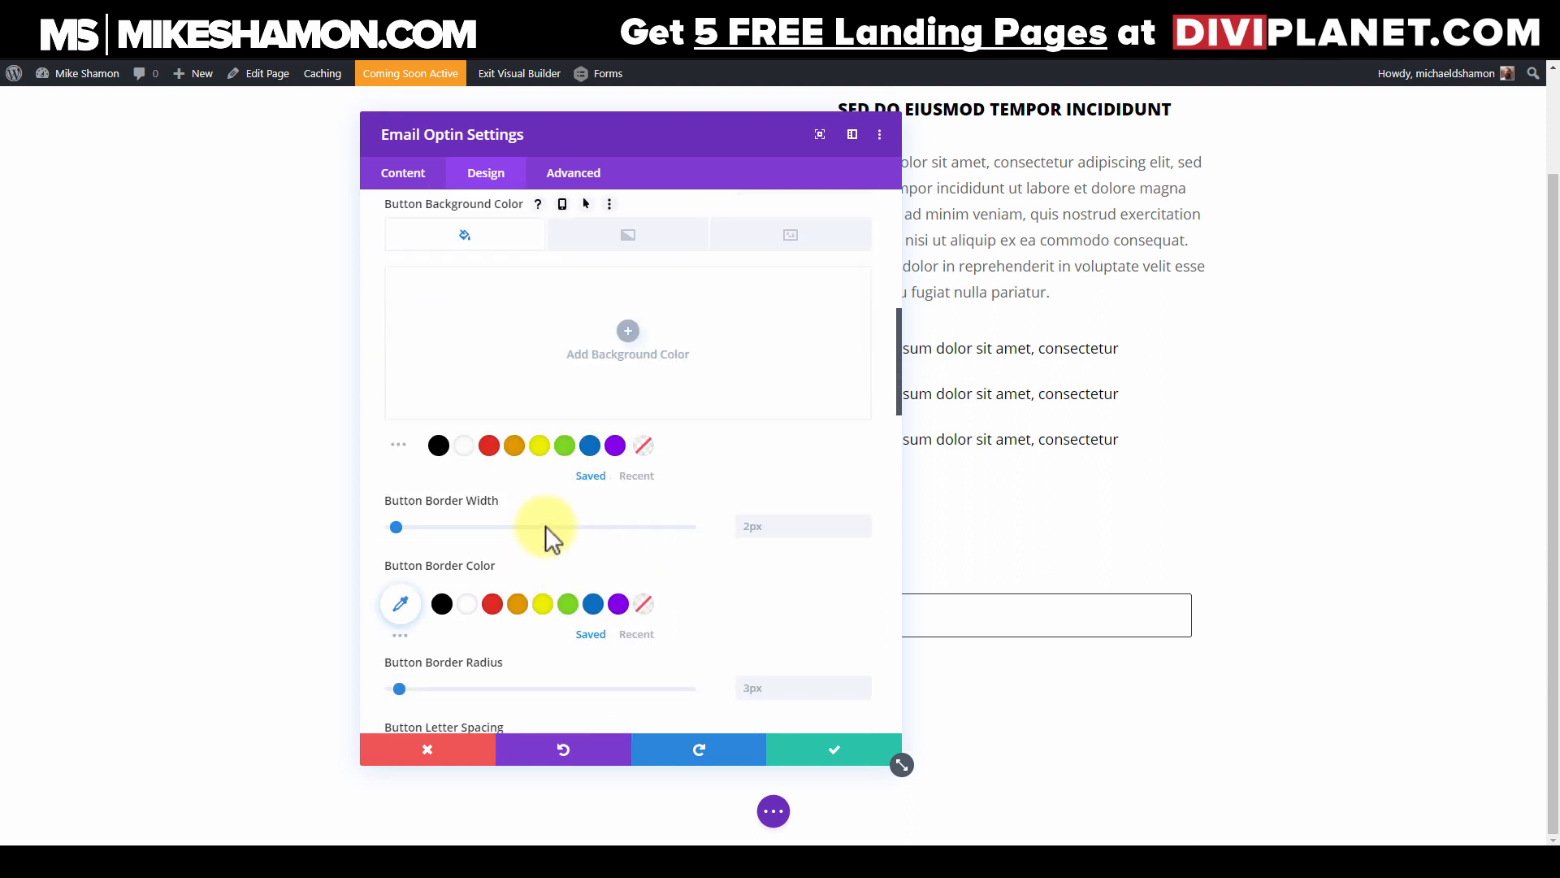
click(589, 445)
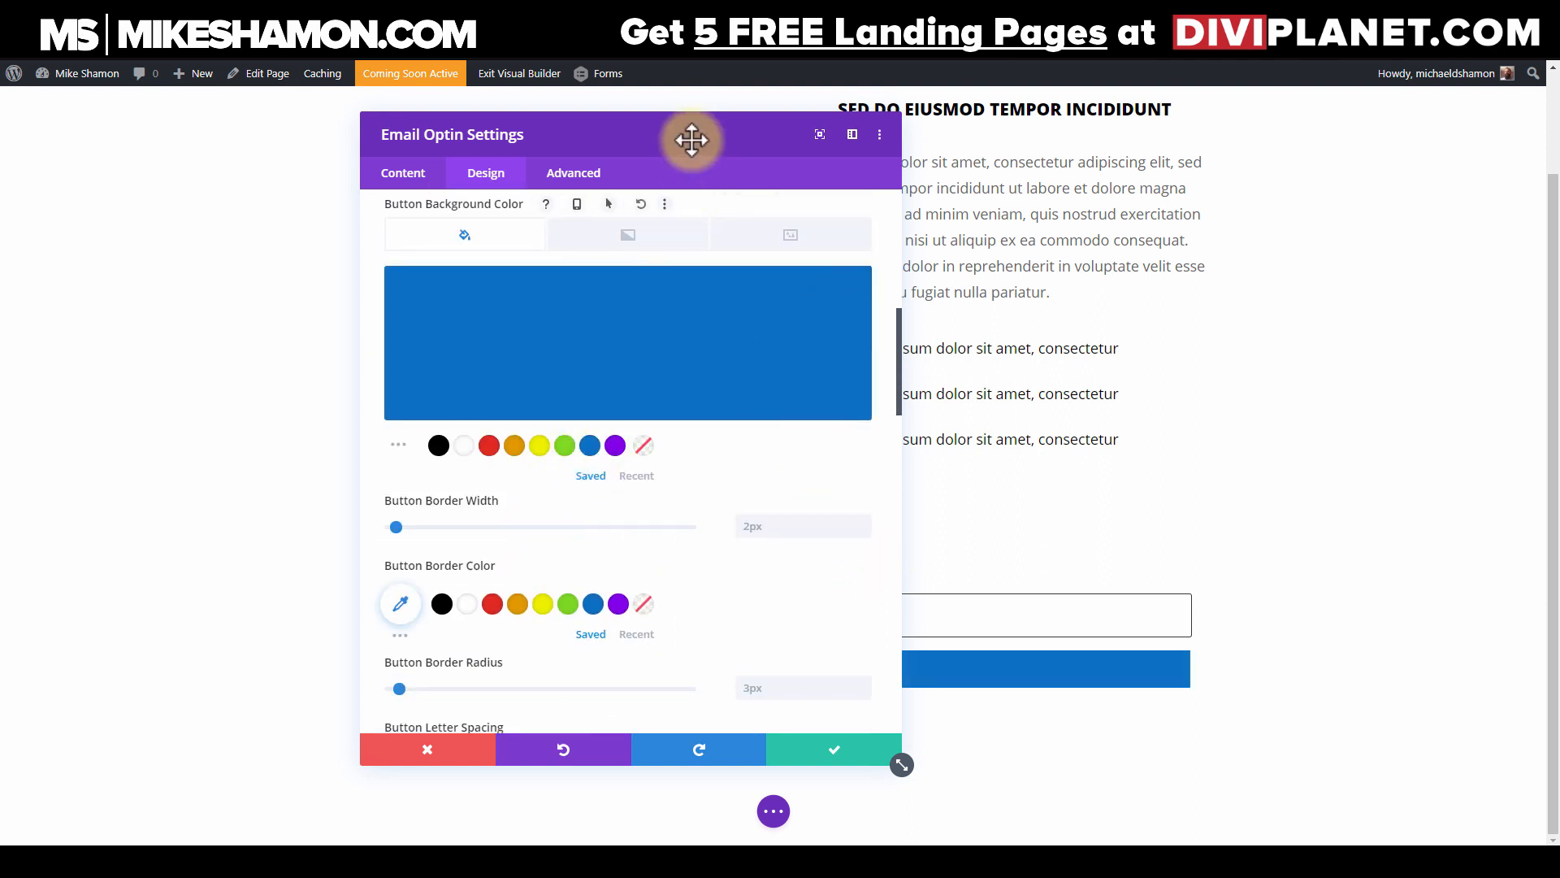
drag(694, 140, 1065, 107)
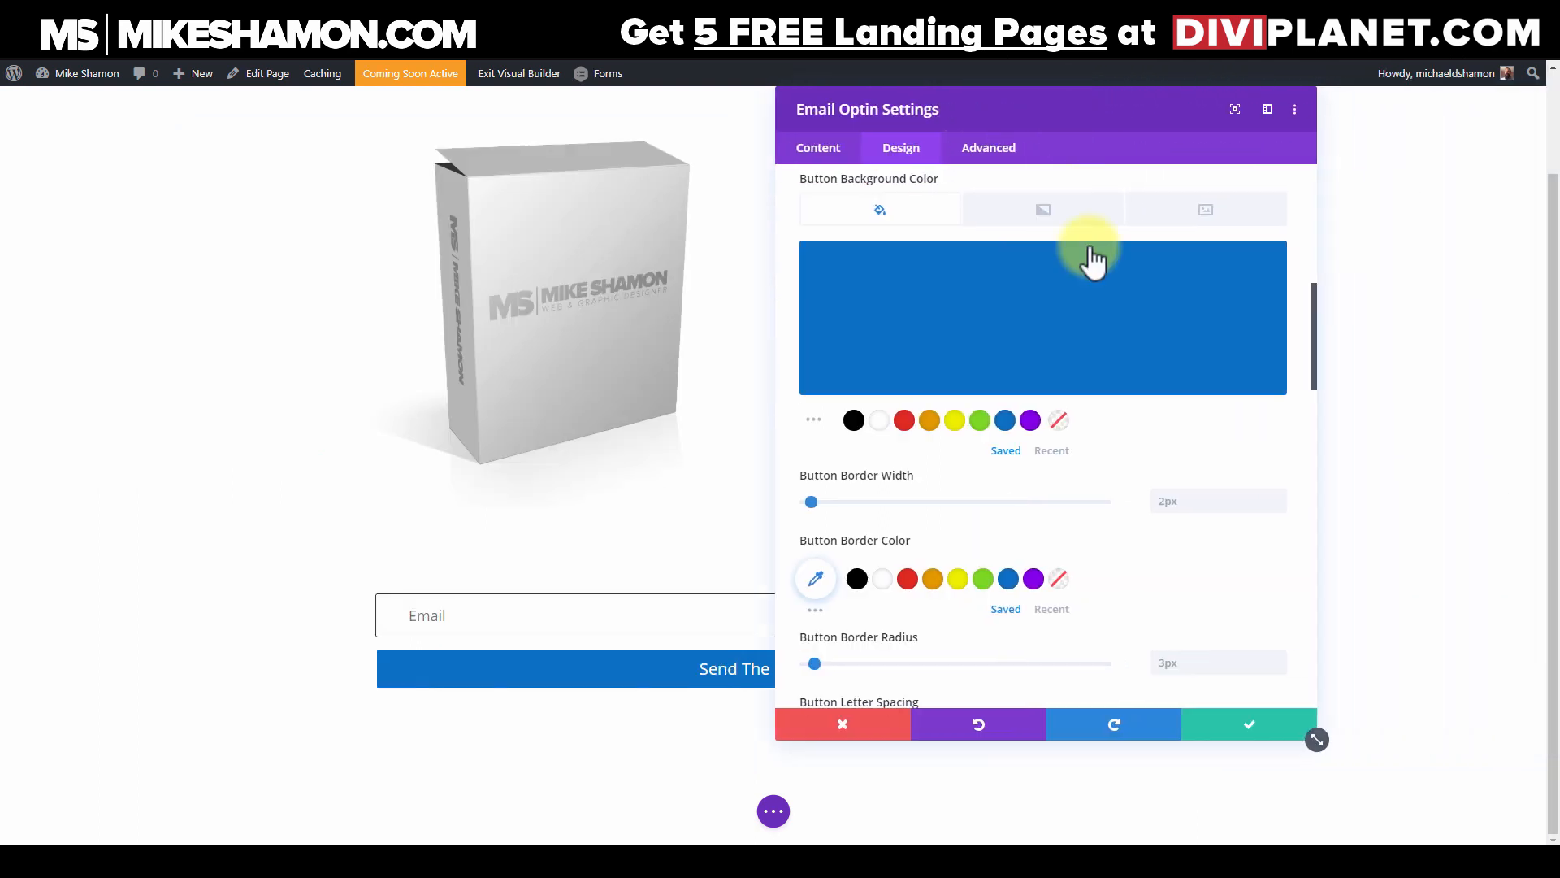
Step: Choose the double right-arrow as the opt-in button's icon
scroll(915, 460, down, 5)
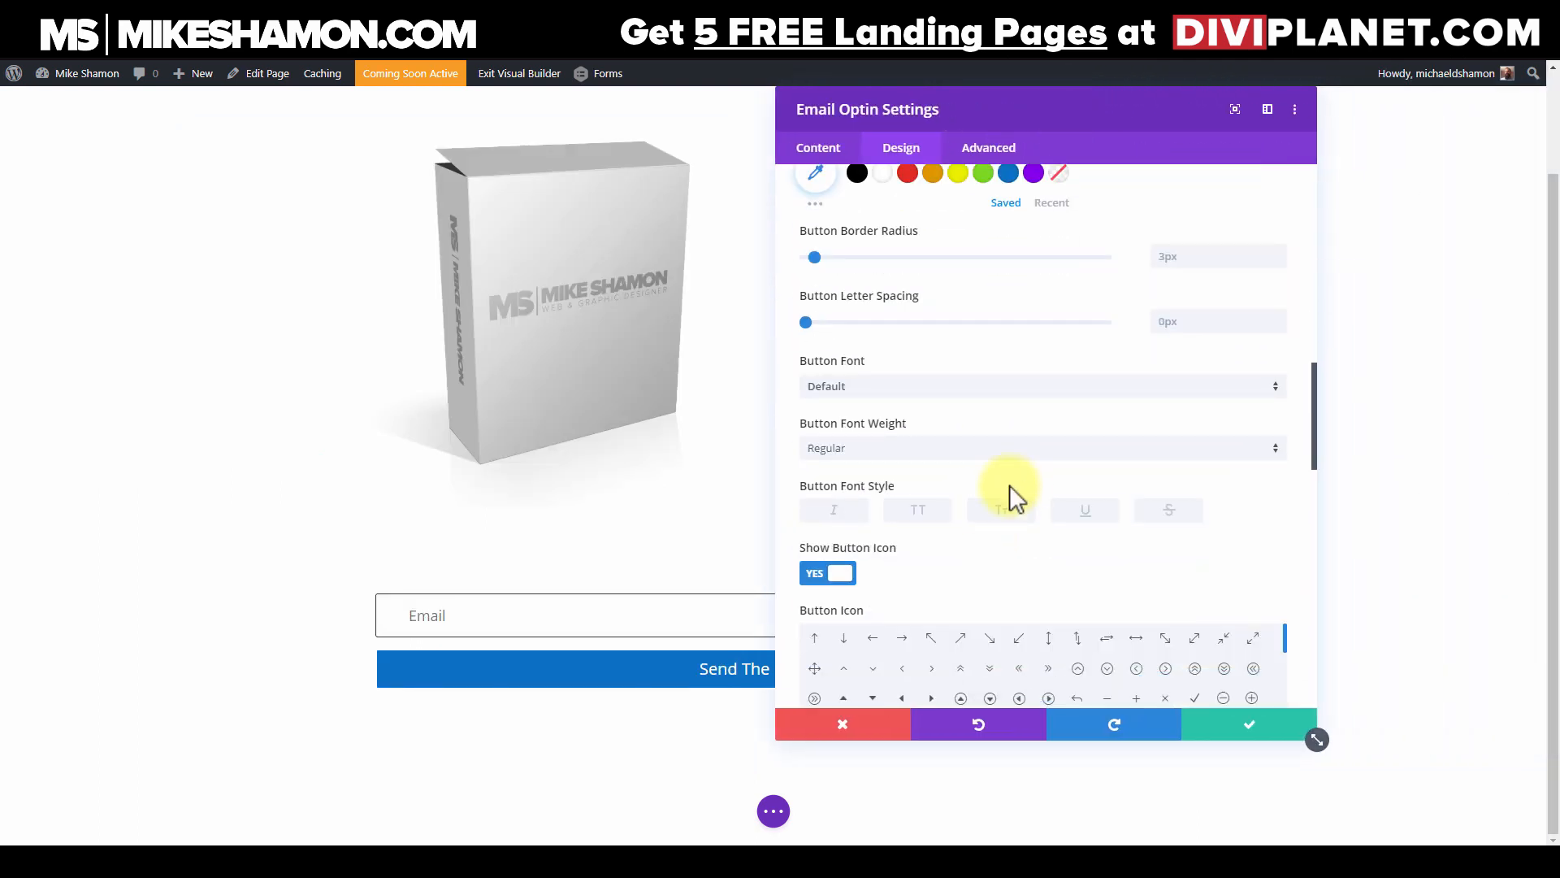
scroll(965, 516, down, 2)
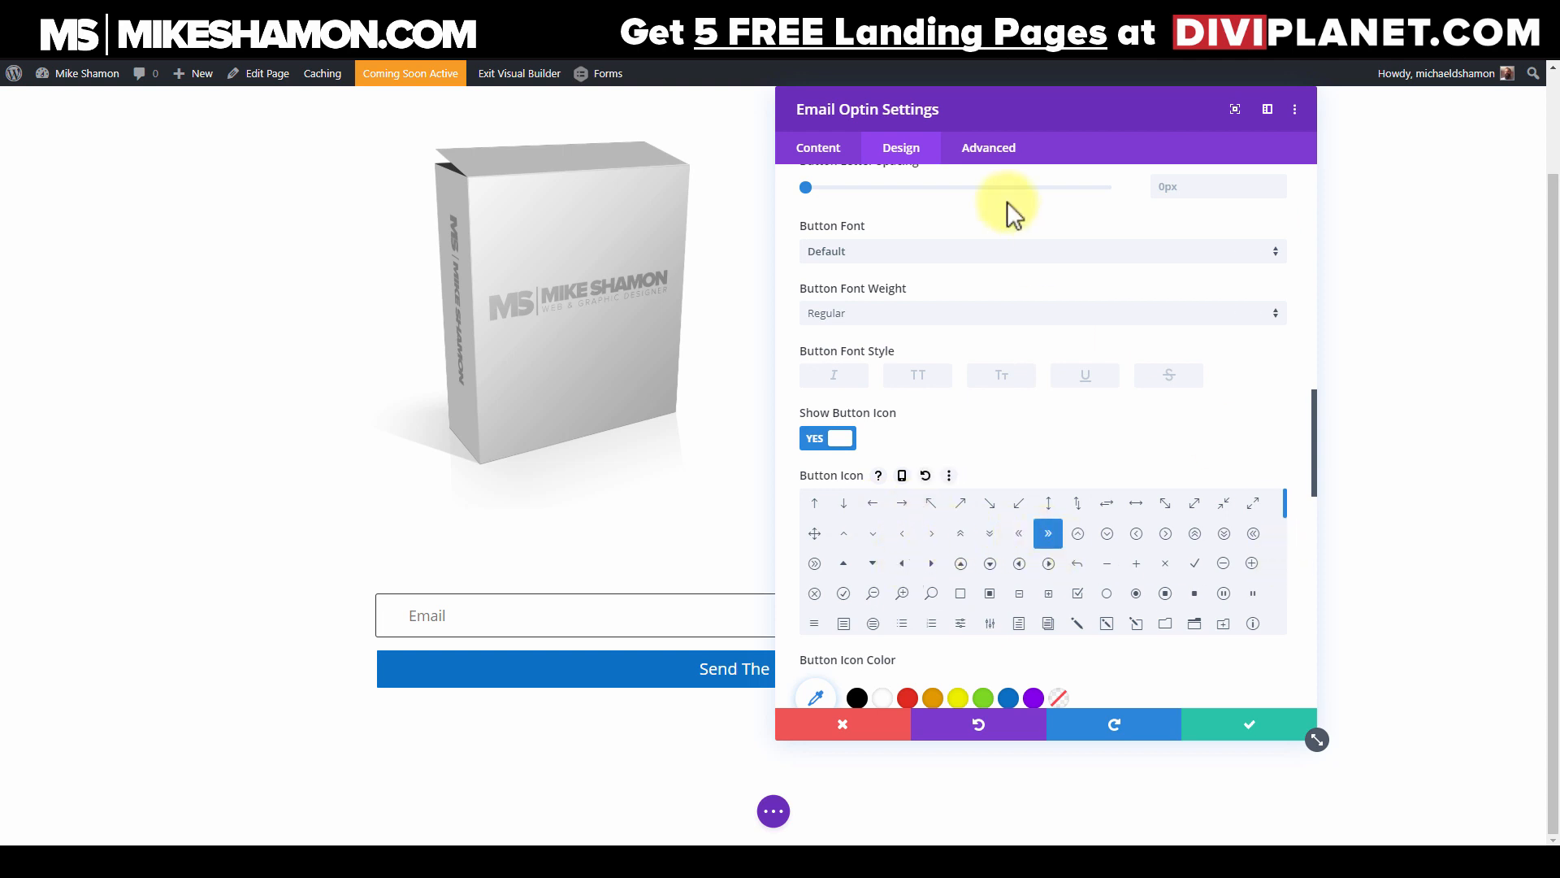
Step: Turn off showing the opt-in button's icon only on hover, and save the opt-in module settings
drag(998, 104, 439, 124)
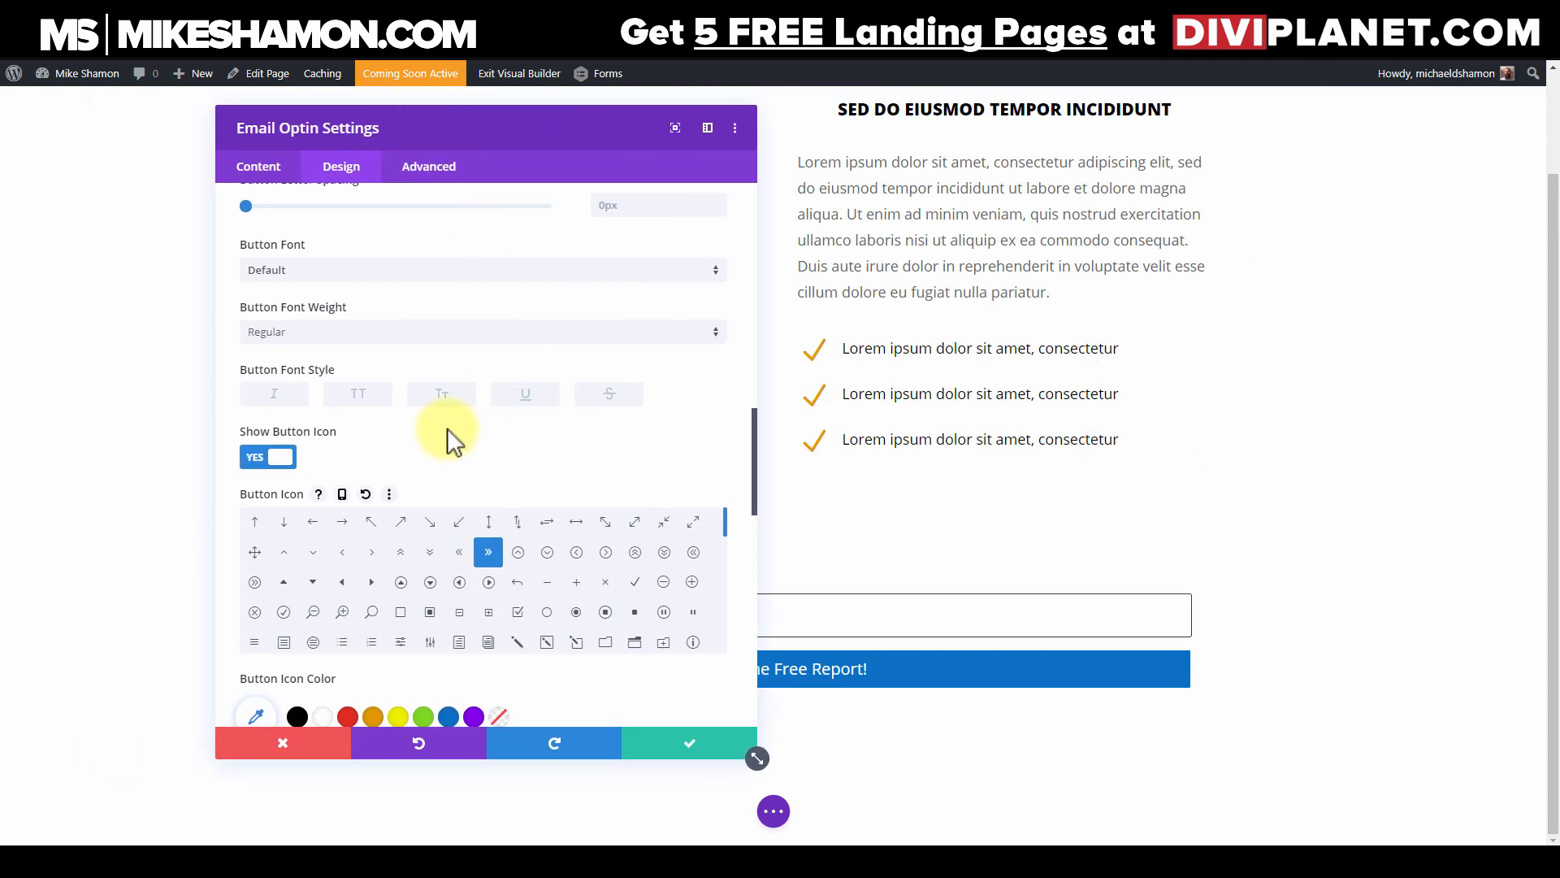
scroll(500, 451, down, 2)
scroll(358, 613, down, 2)
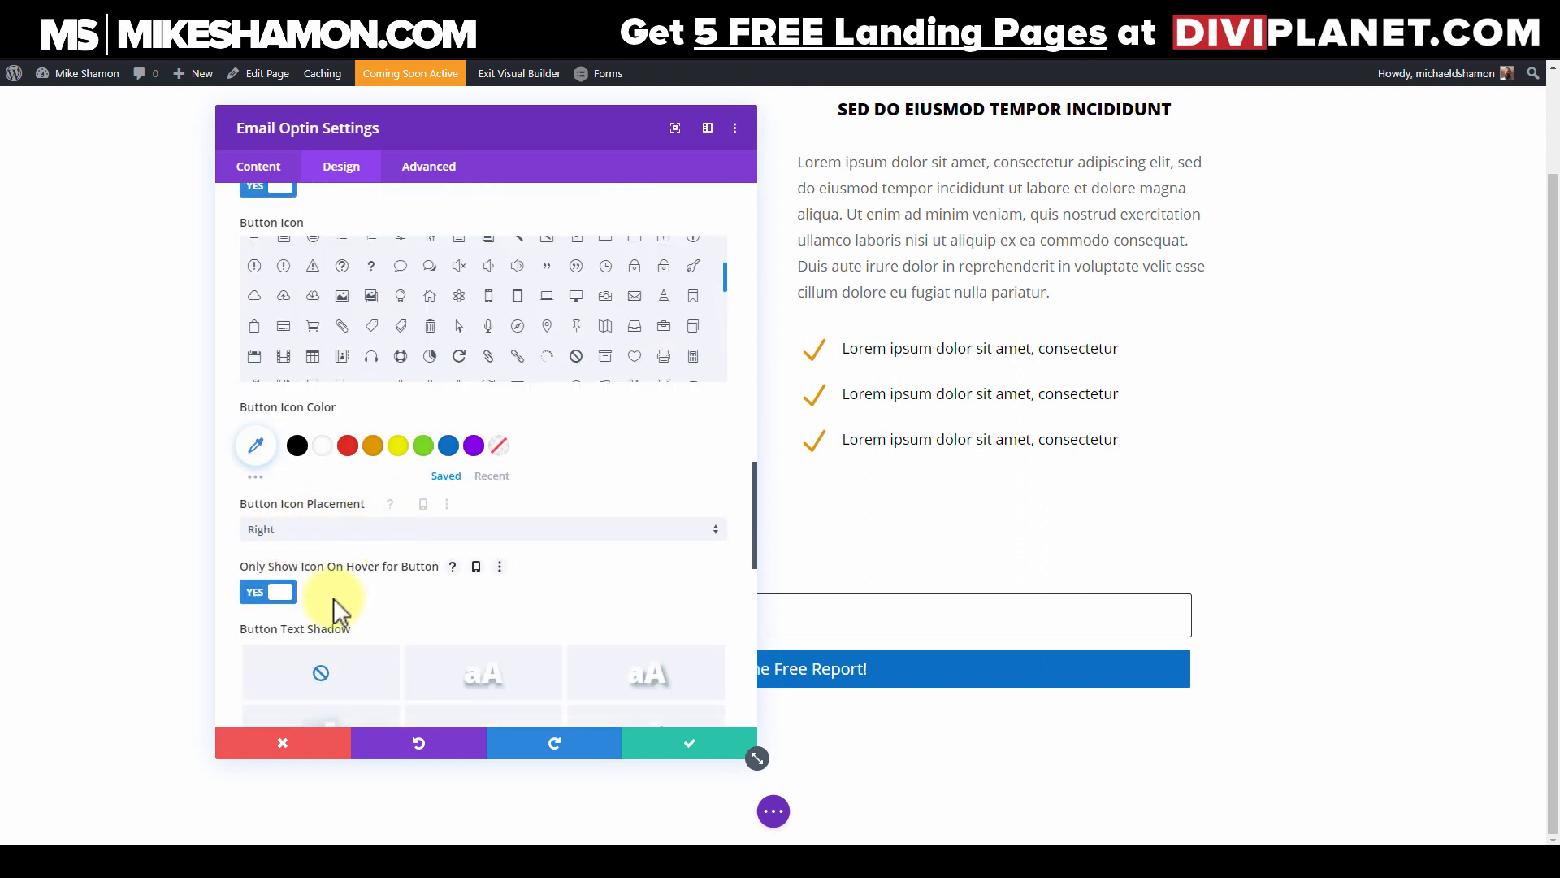
scroll(334, 601, down, 2)
scroll(338, 520, down, 2)
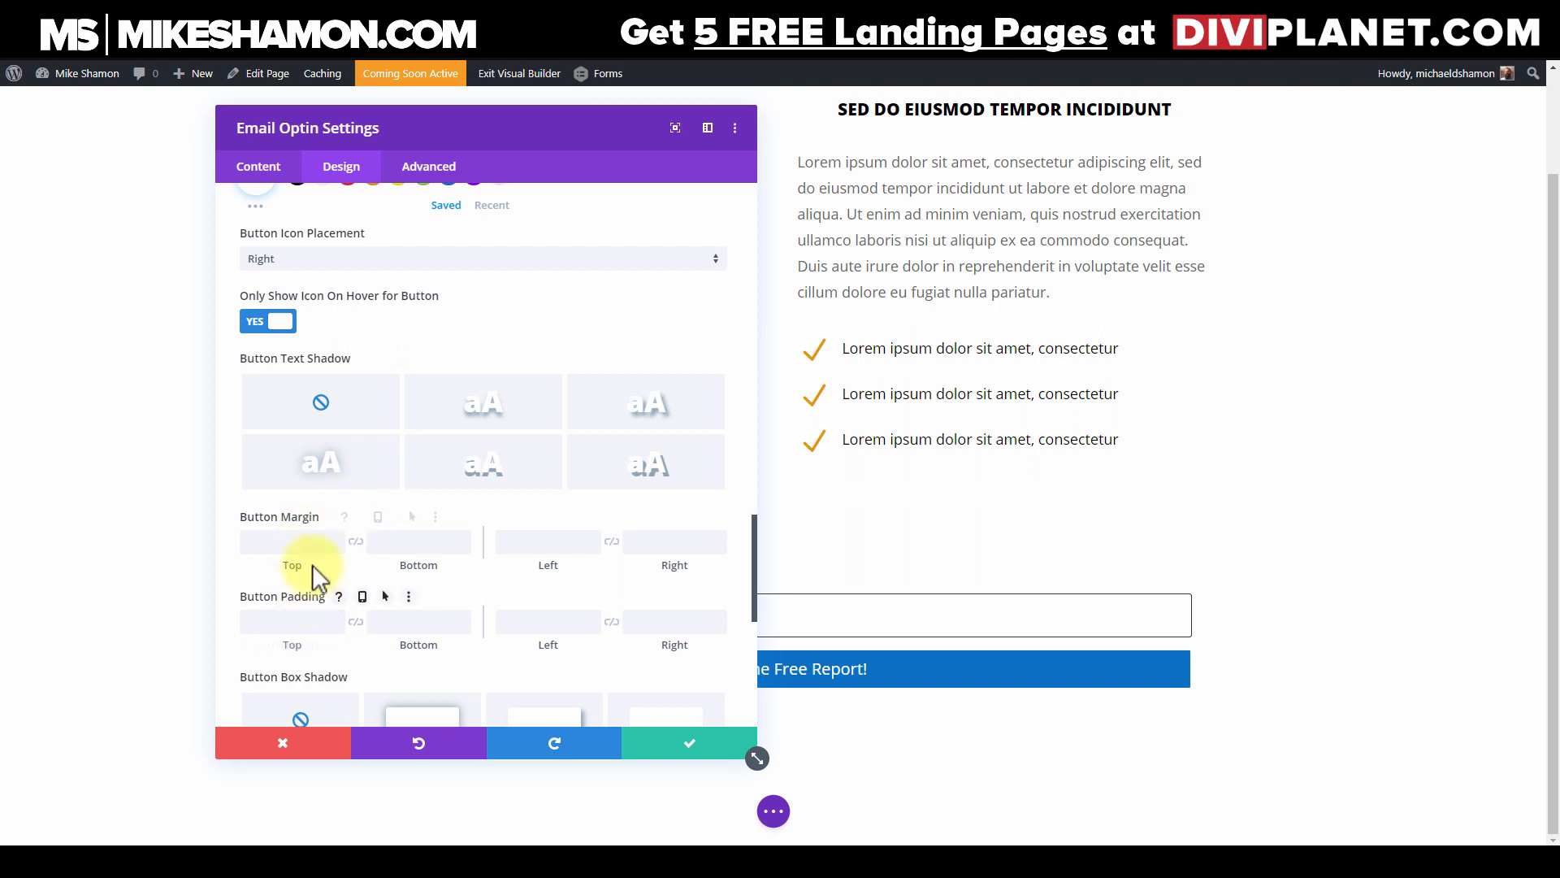
scroll(317, 561, down, 6)
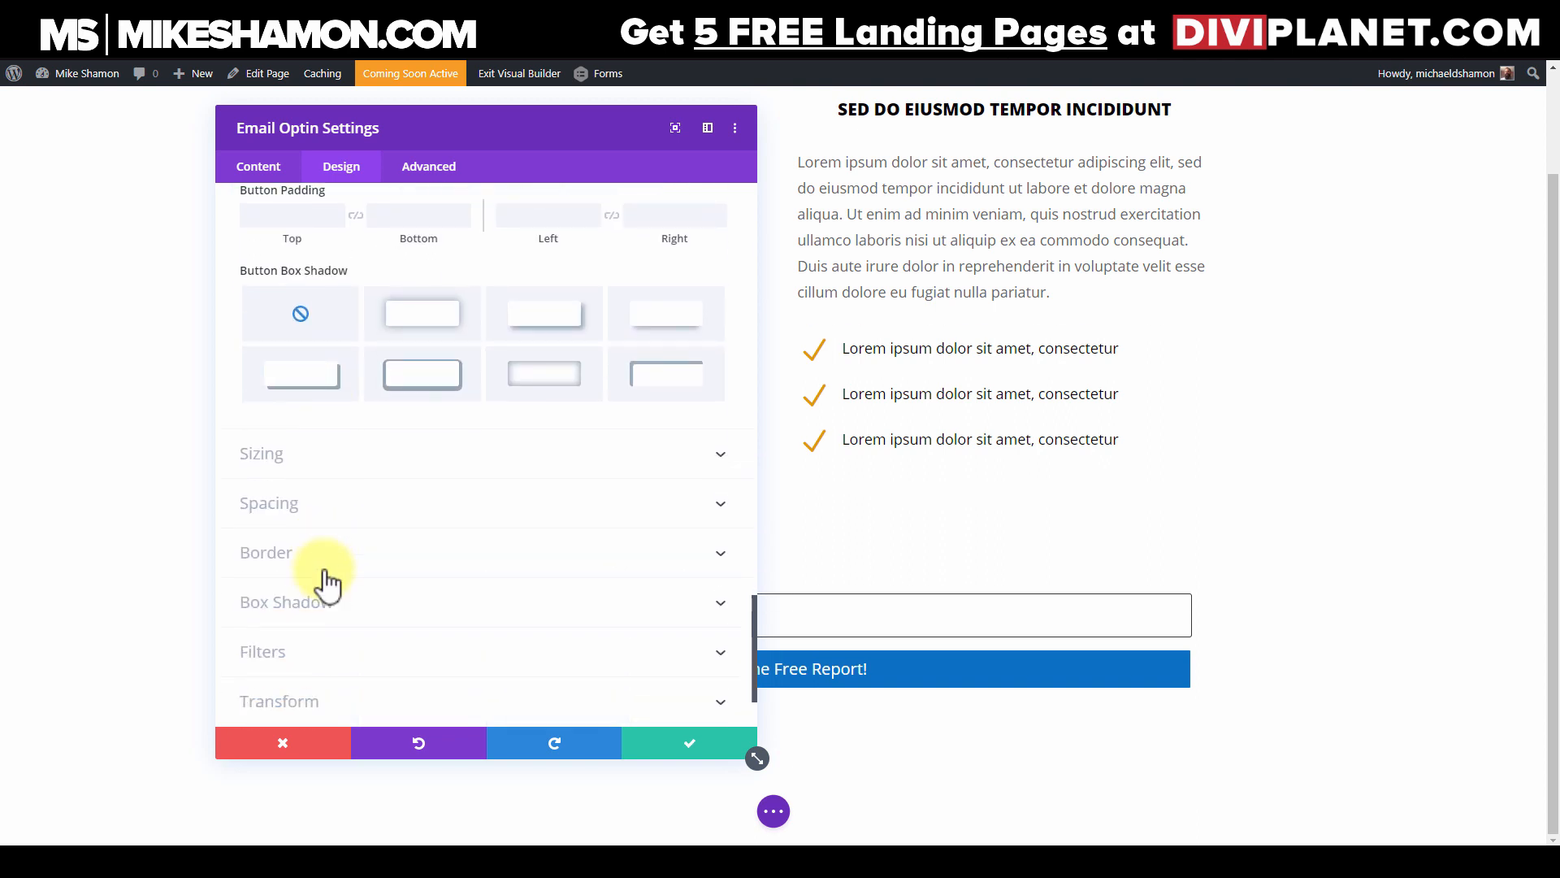
scroll(327, 581, up, 8)
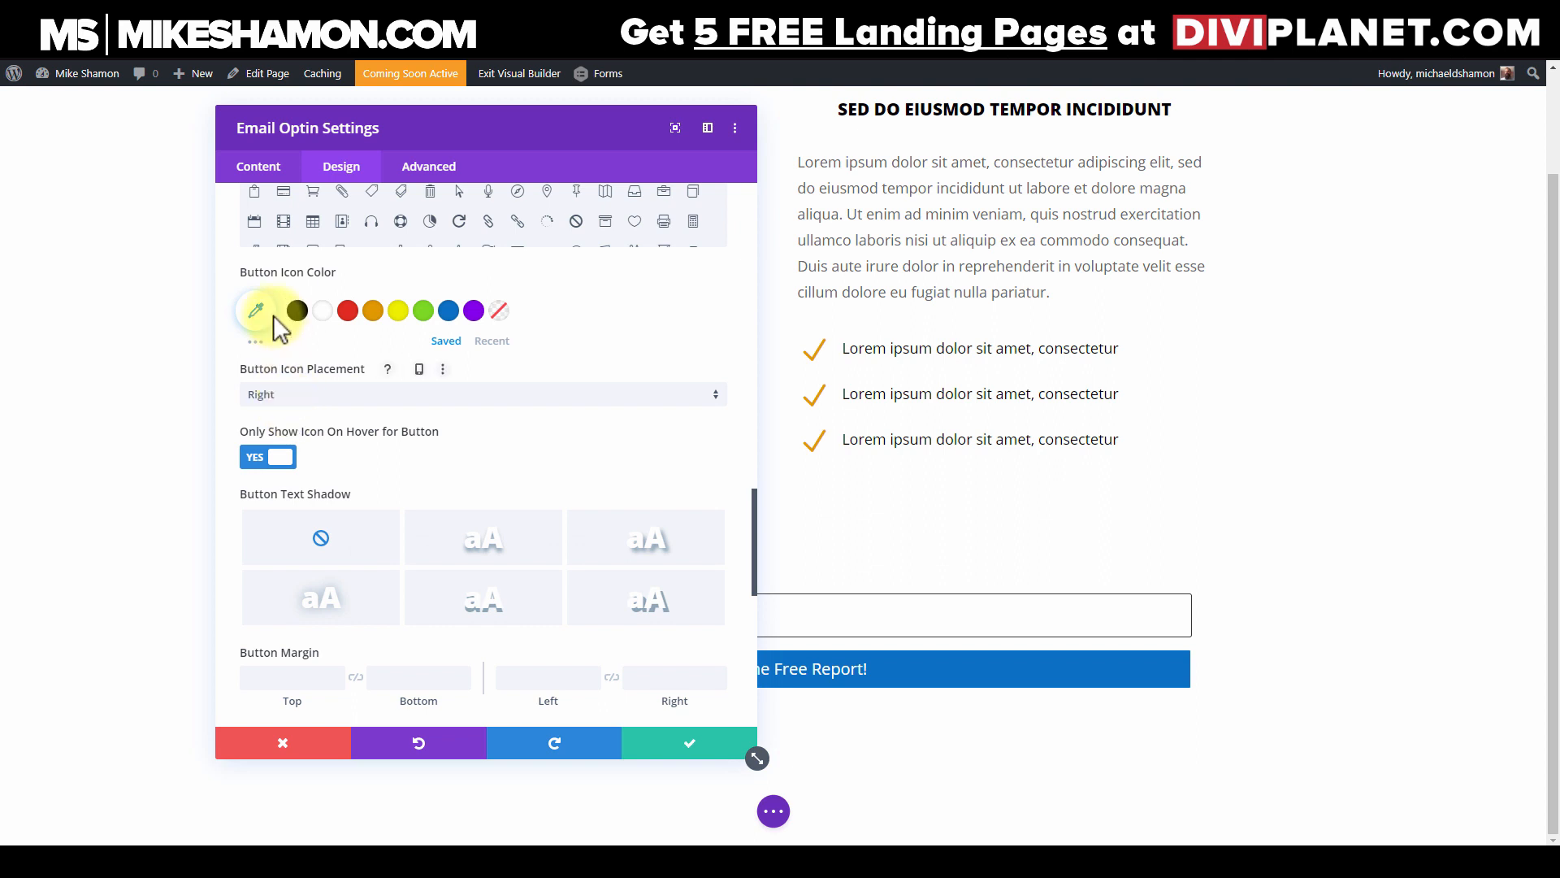
scroll(284, 406, up, 4)
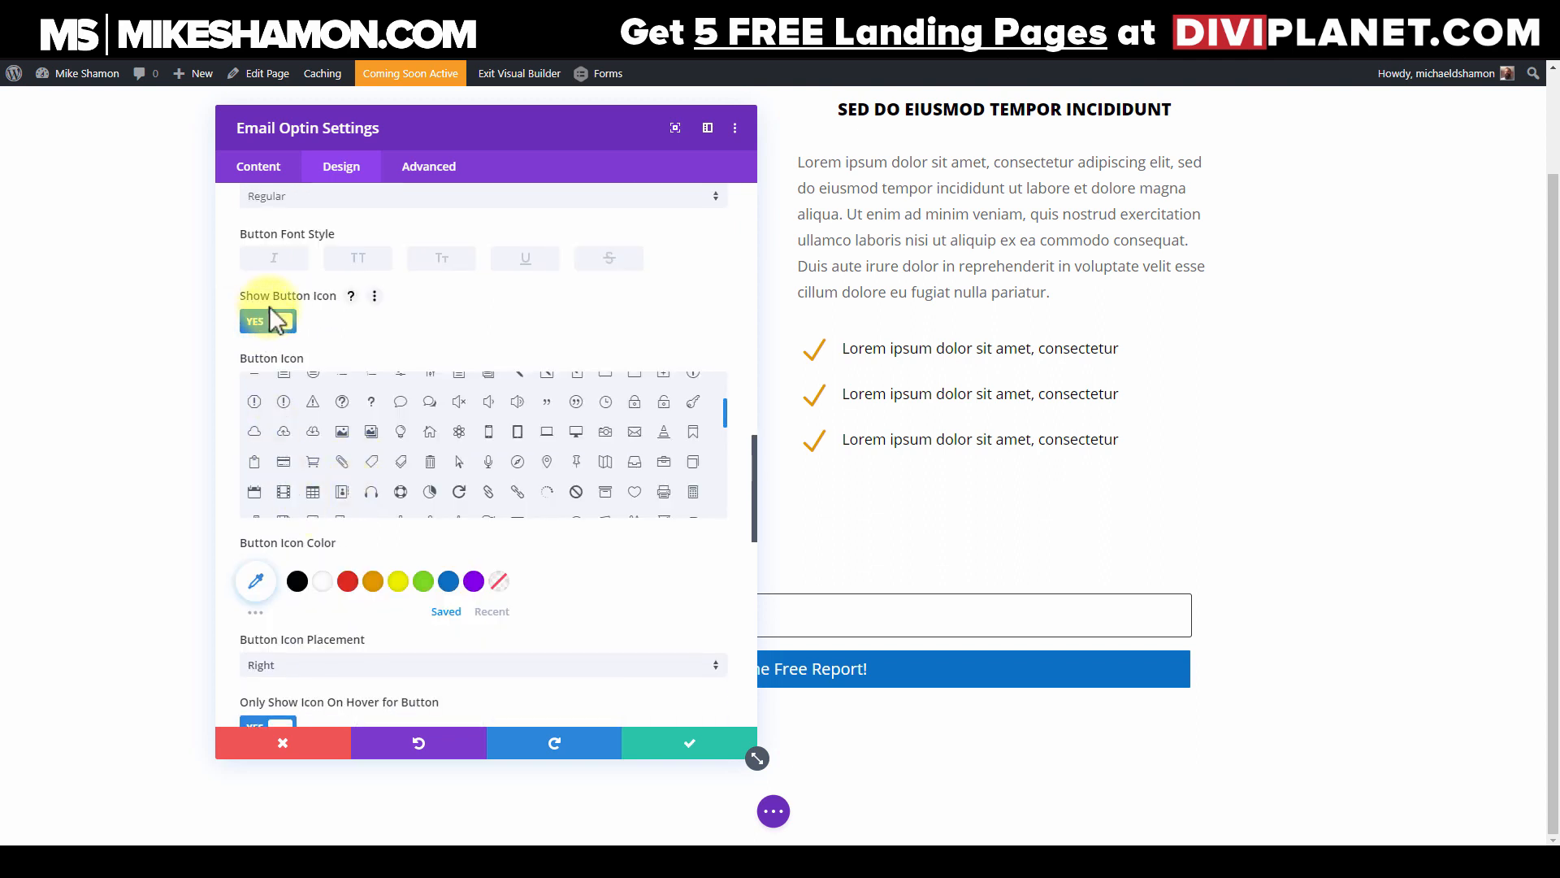
scroll(277, 575, down, 6)
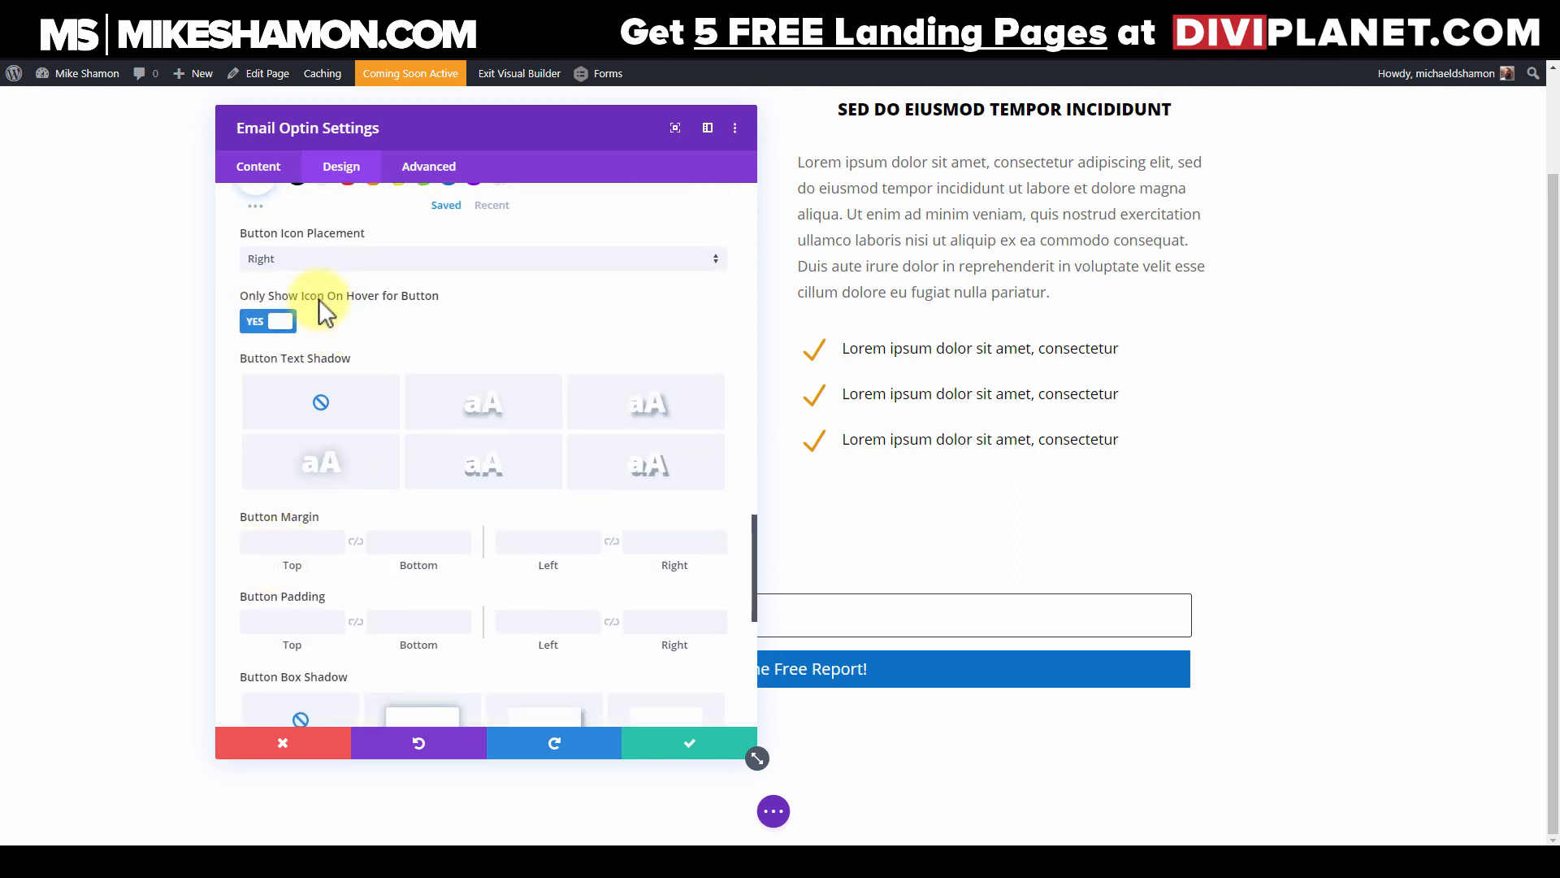
click(255, 323)
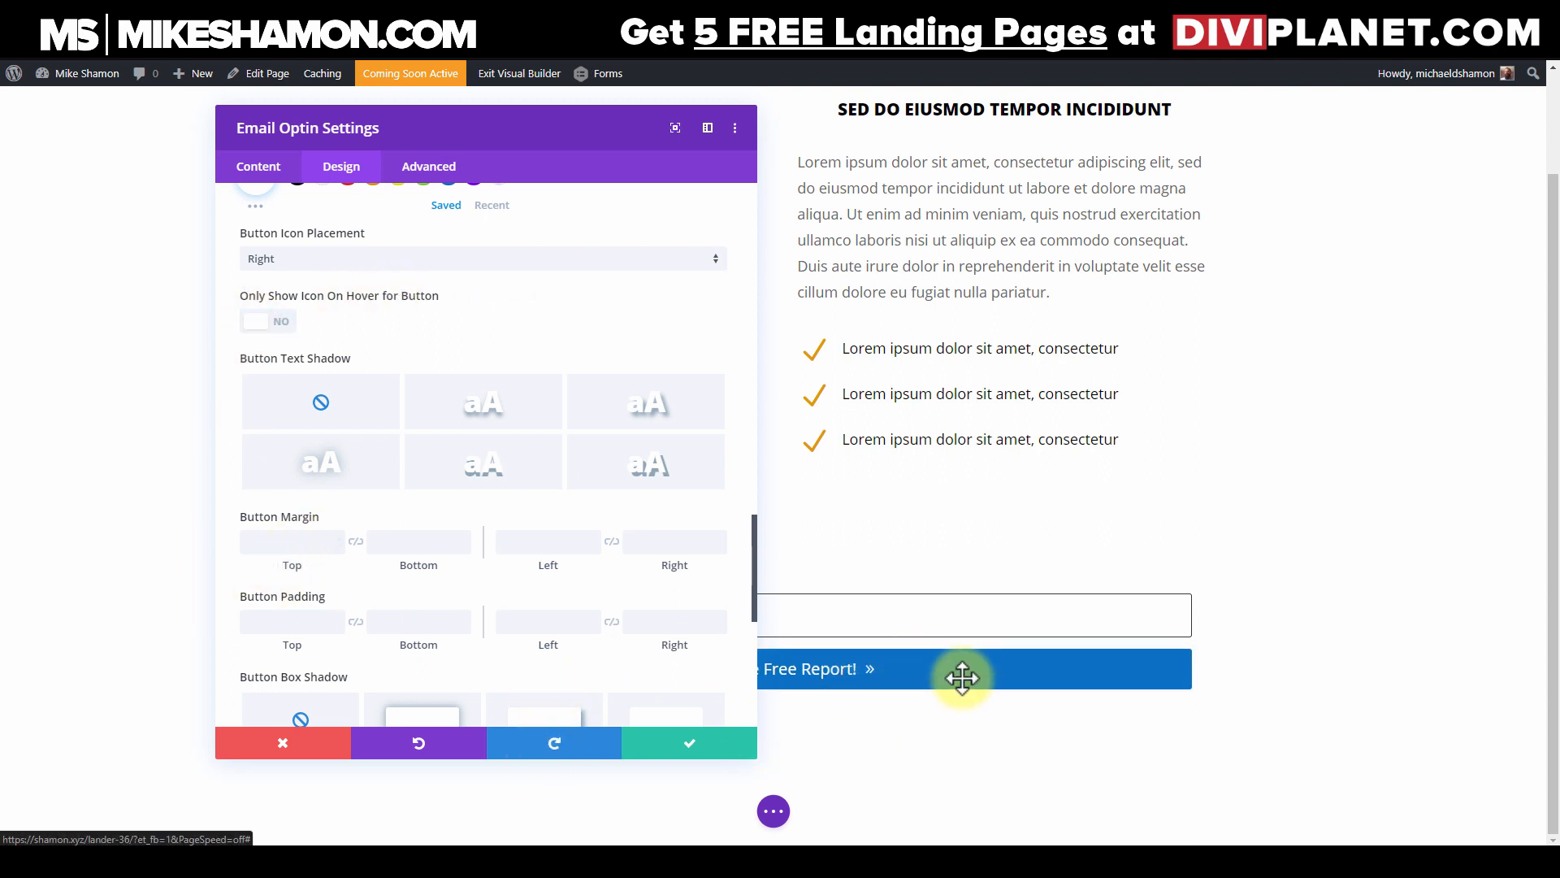
scroll(351, 486, up, 4)
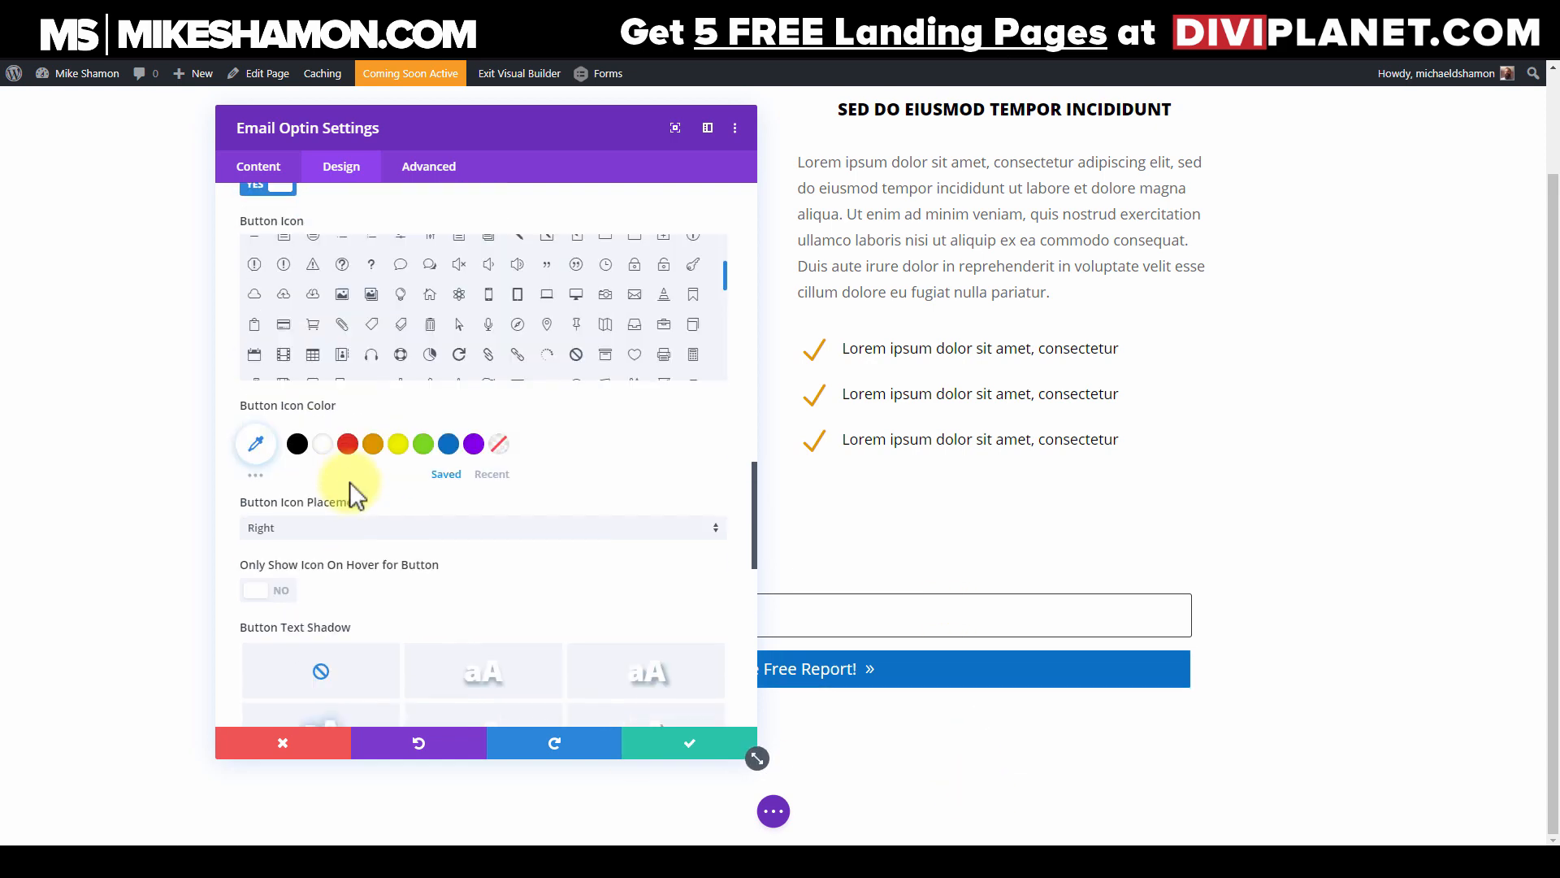
scroll(350, 488, up, 8)
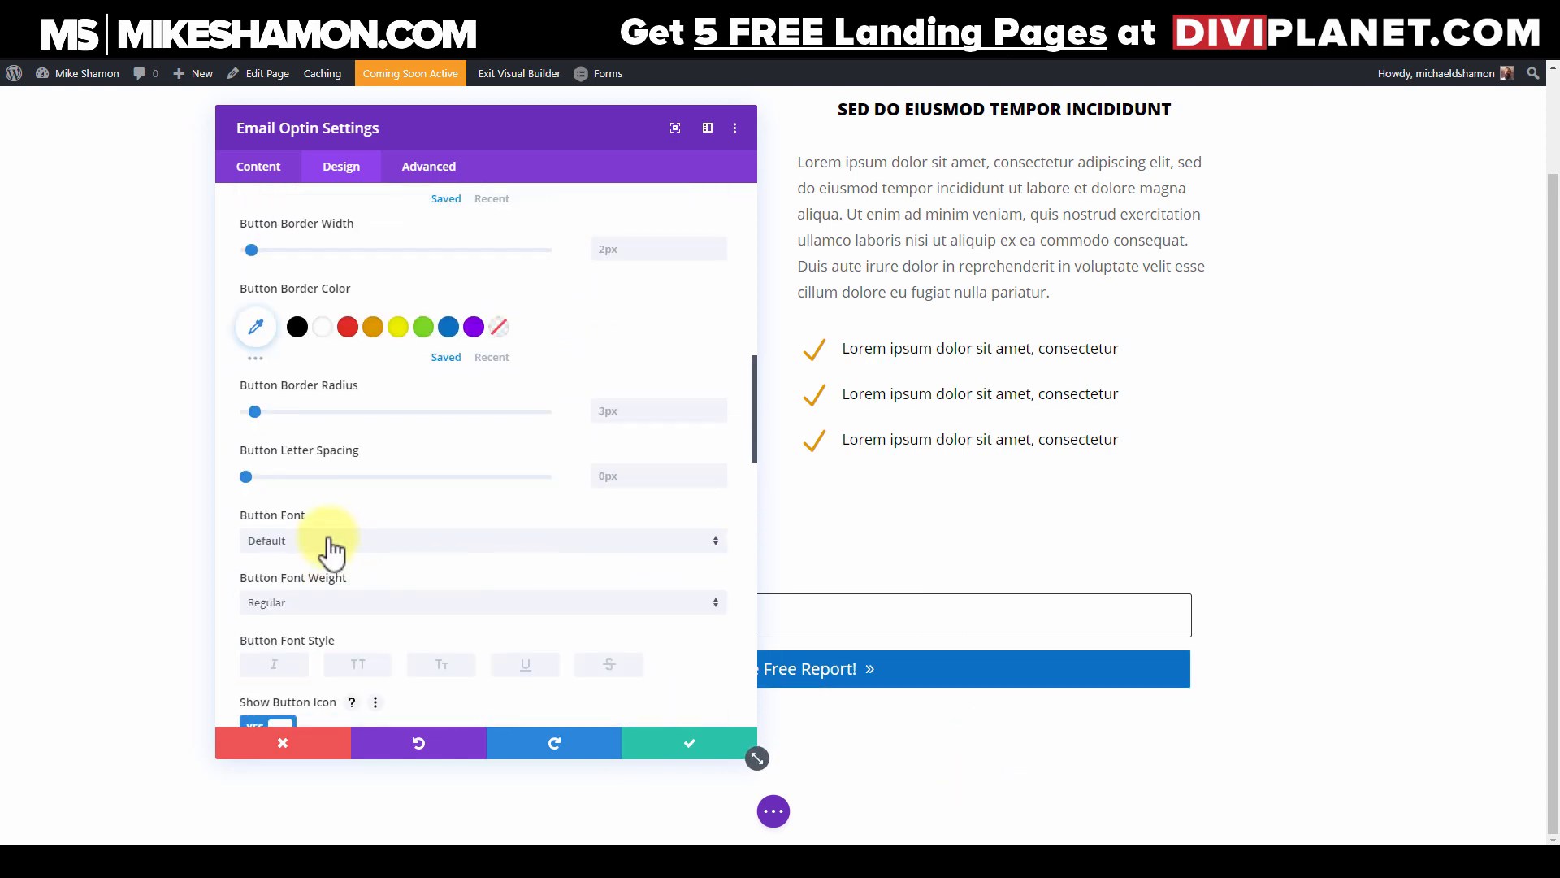
scroll(325, 536, up, 4)
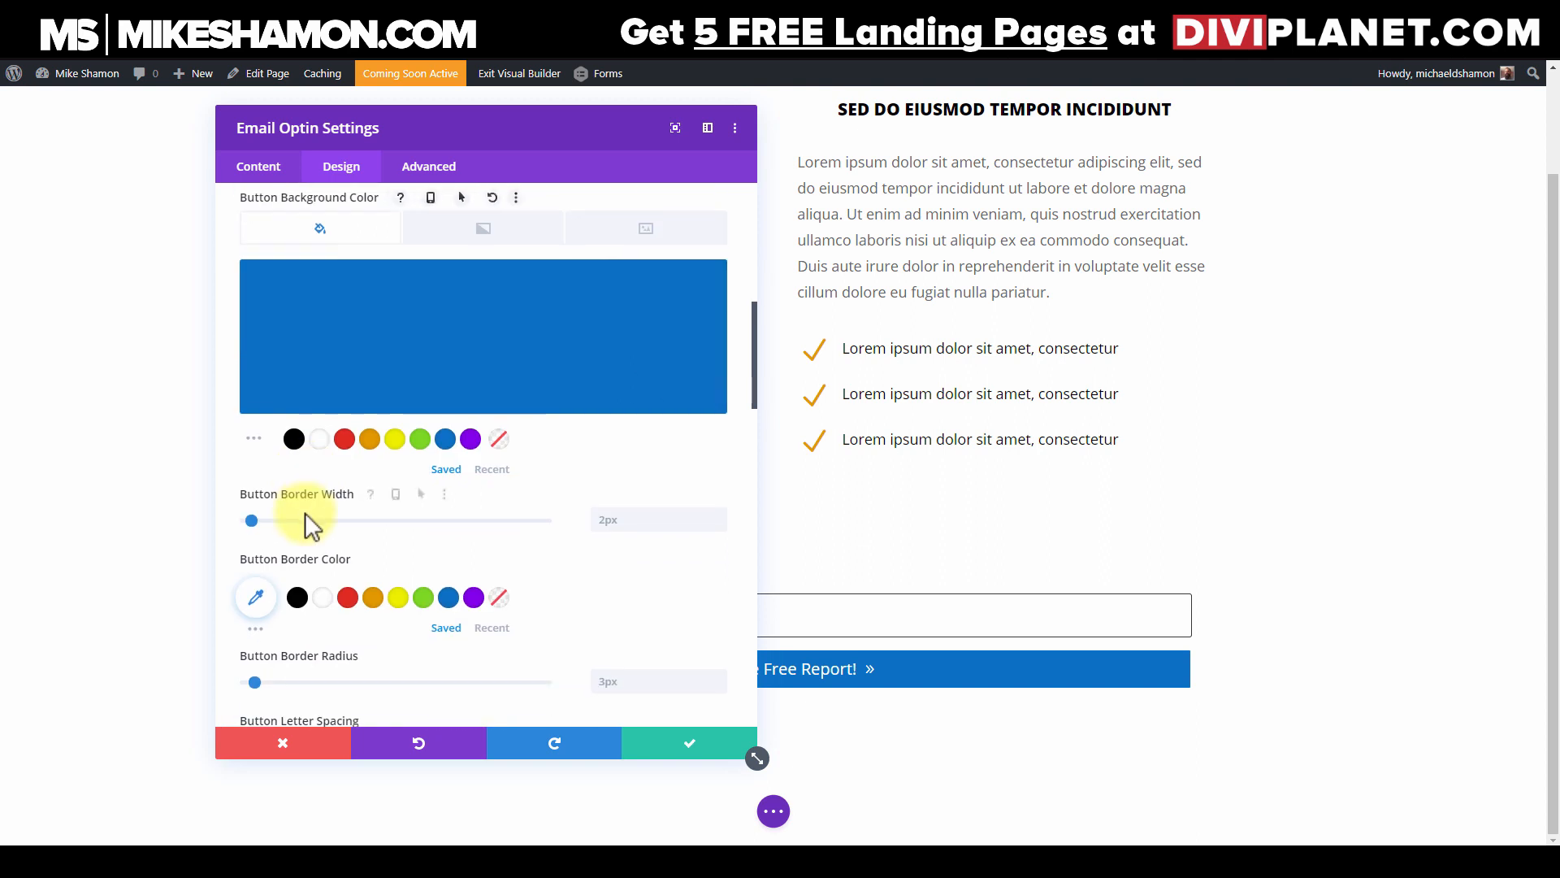
scroll(306, 527, up, 8)
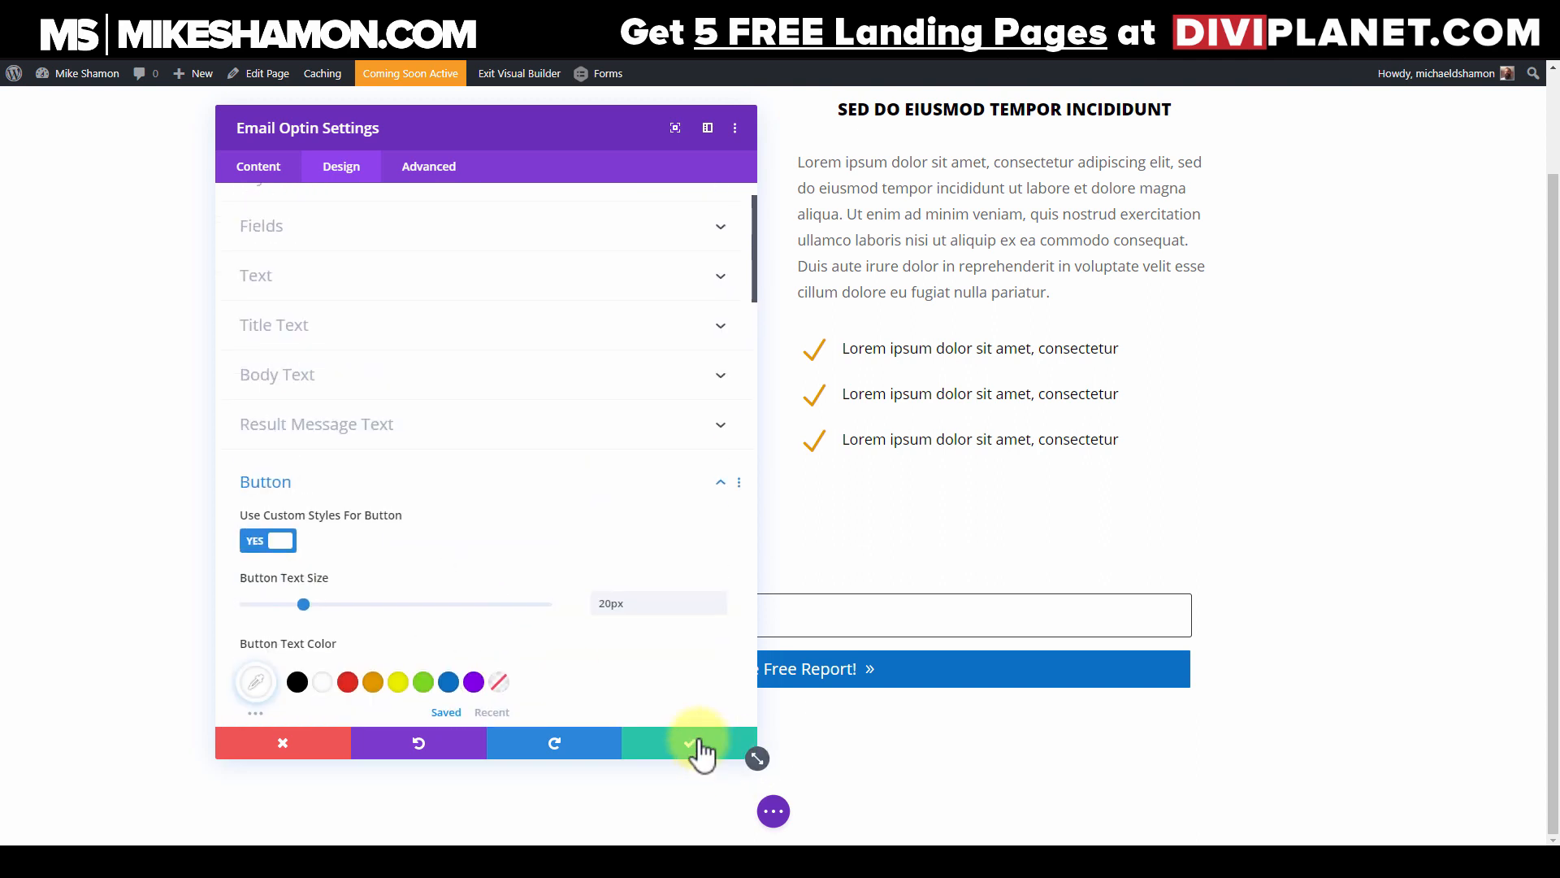
click(697, 745)
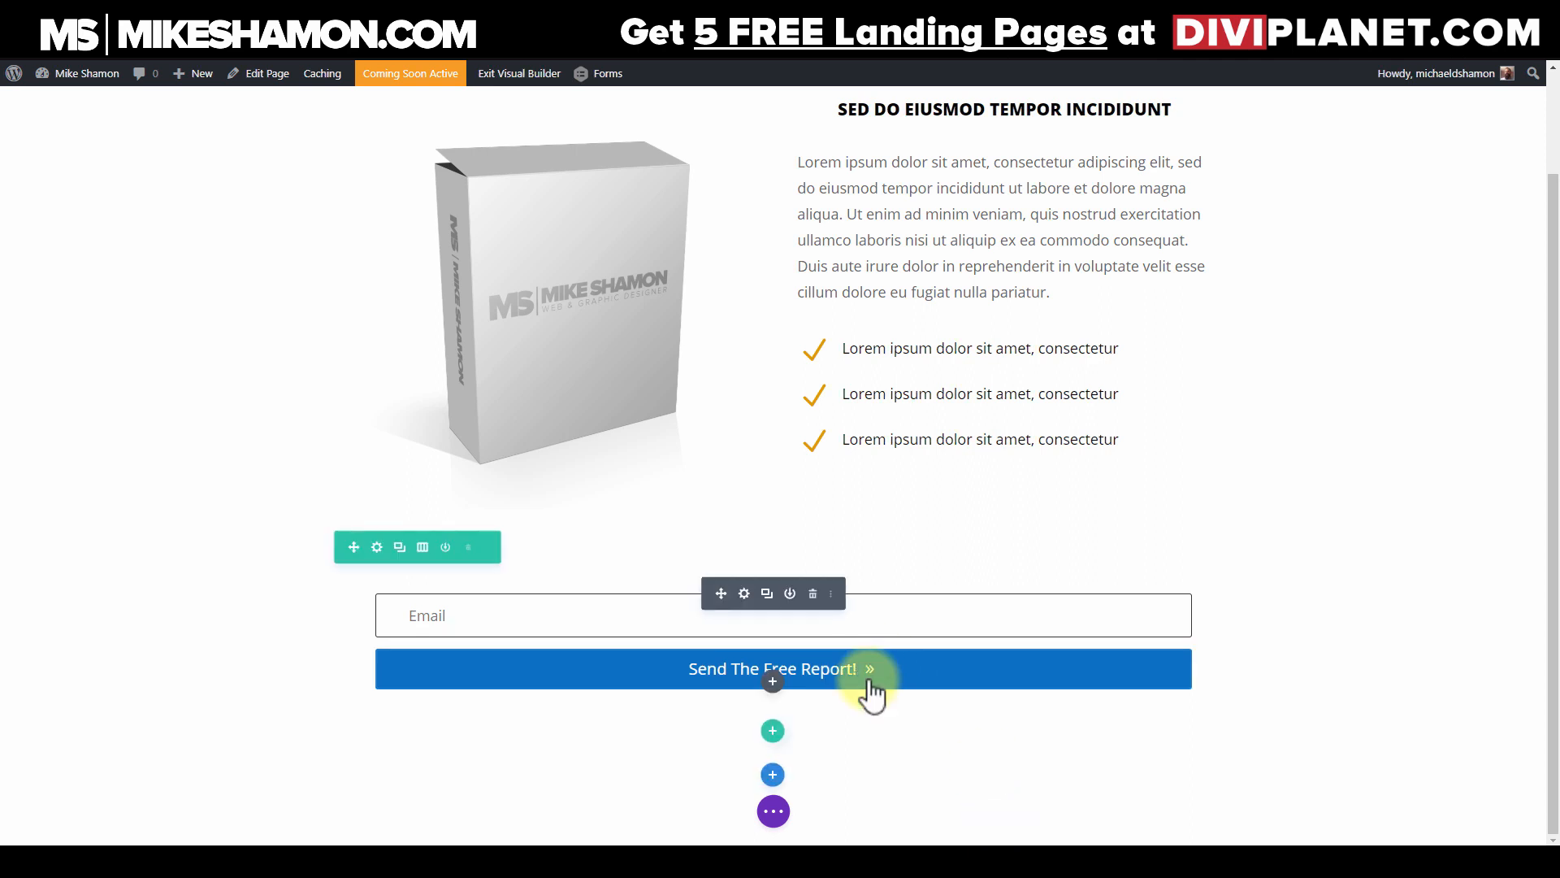
Step: Set the opt-in row's top padding and top margin to 0px and save the row settings
scroll(773, 654, up, 3)
scroll(773, 655, down, 3)
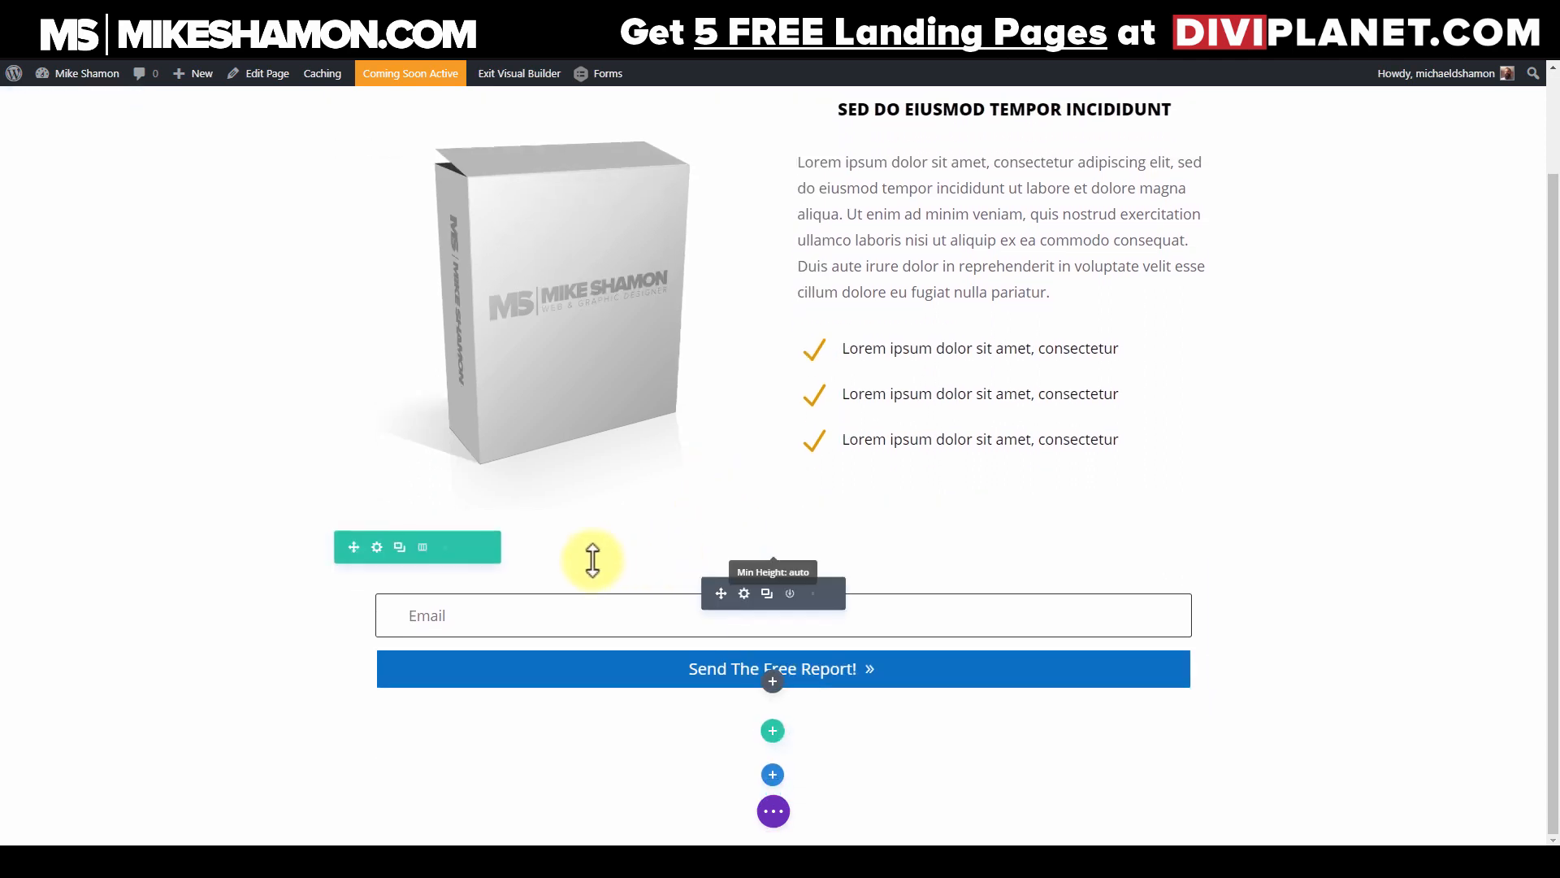
click(376, 546)
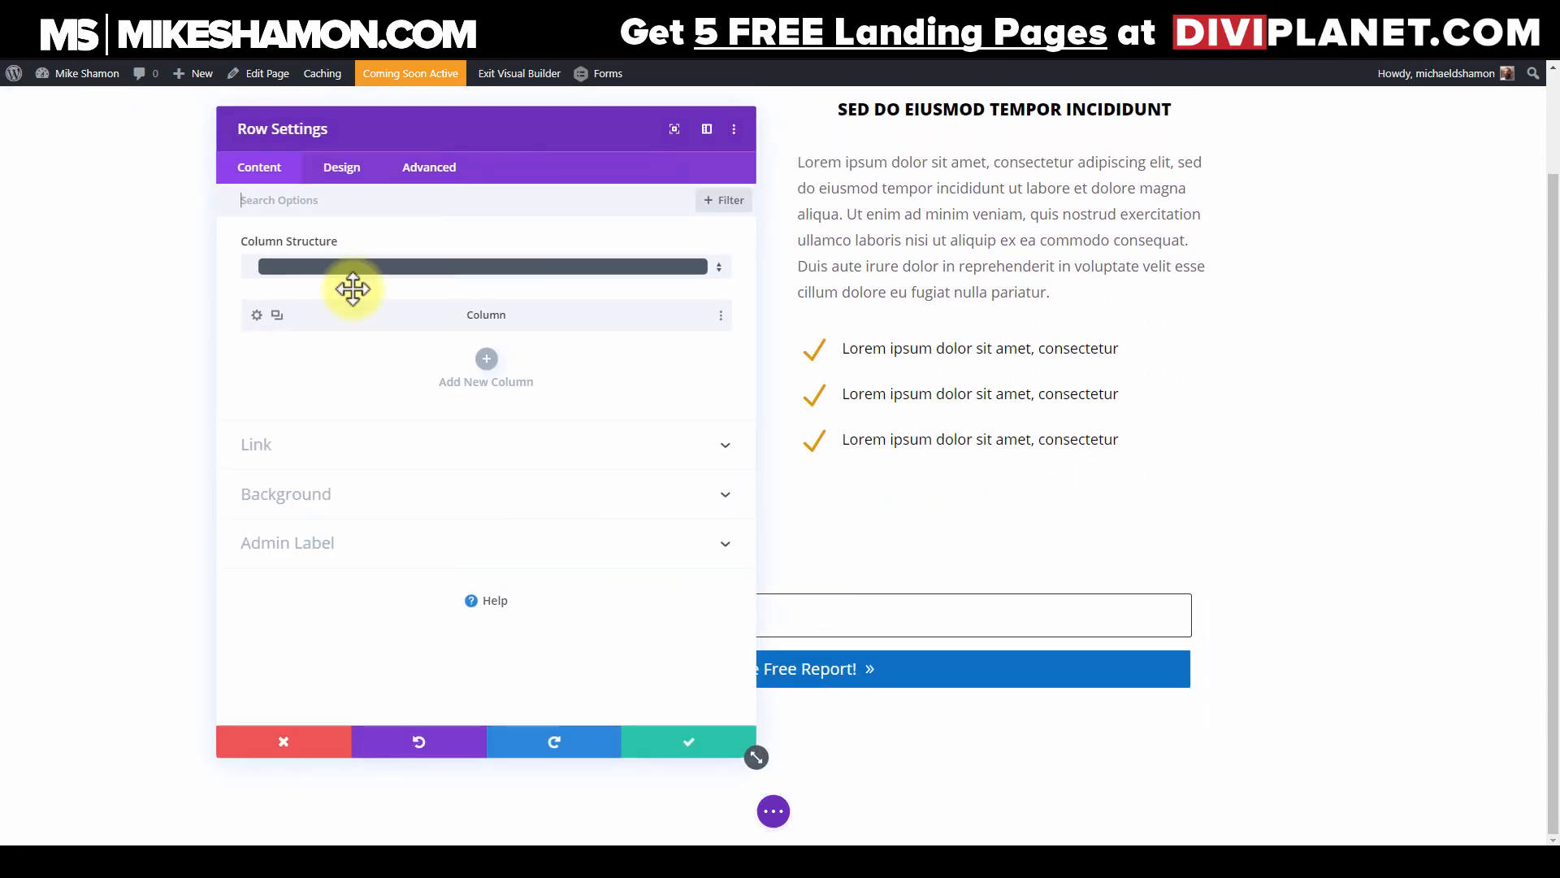
click(355, 180)
click(365, 302)
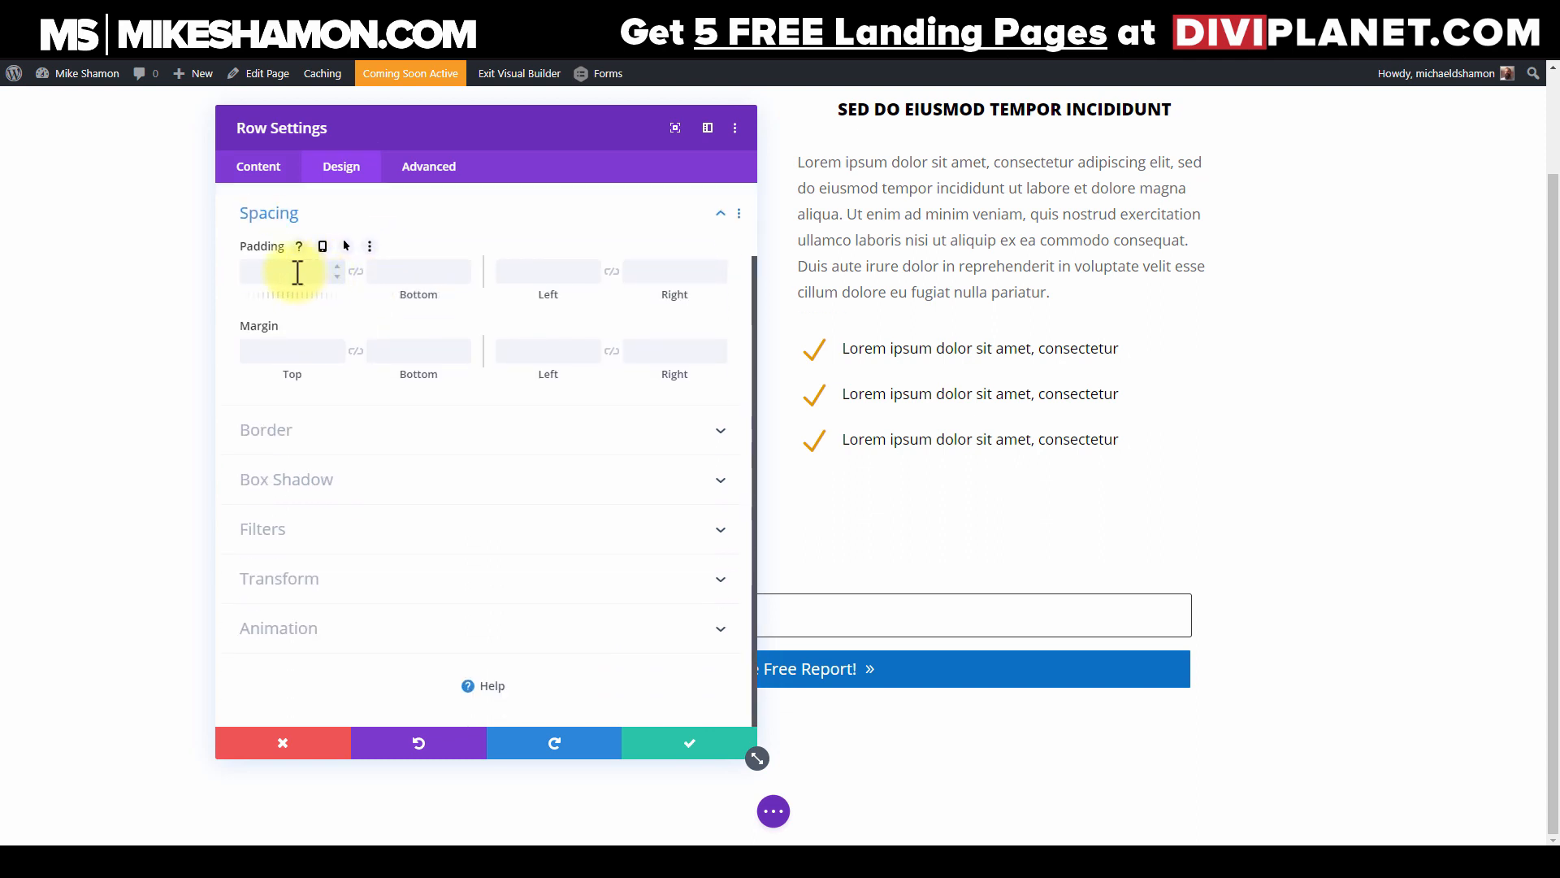
click(325, 306)
click(288, 351)
click(285, 385)
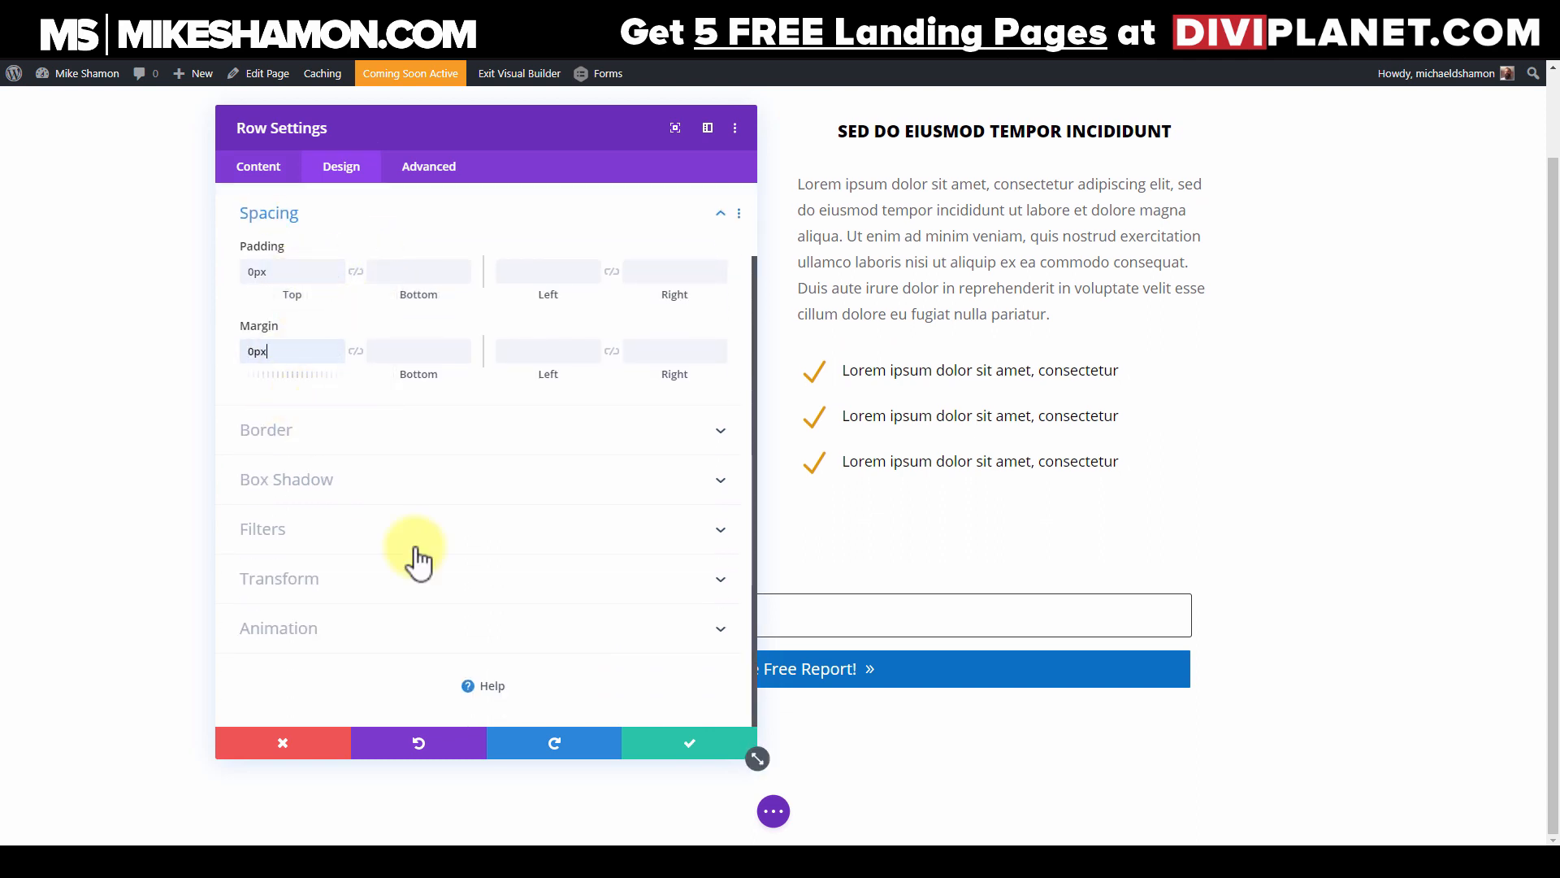
click(679, 752)
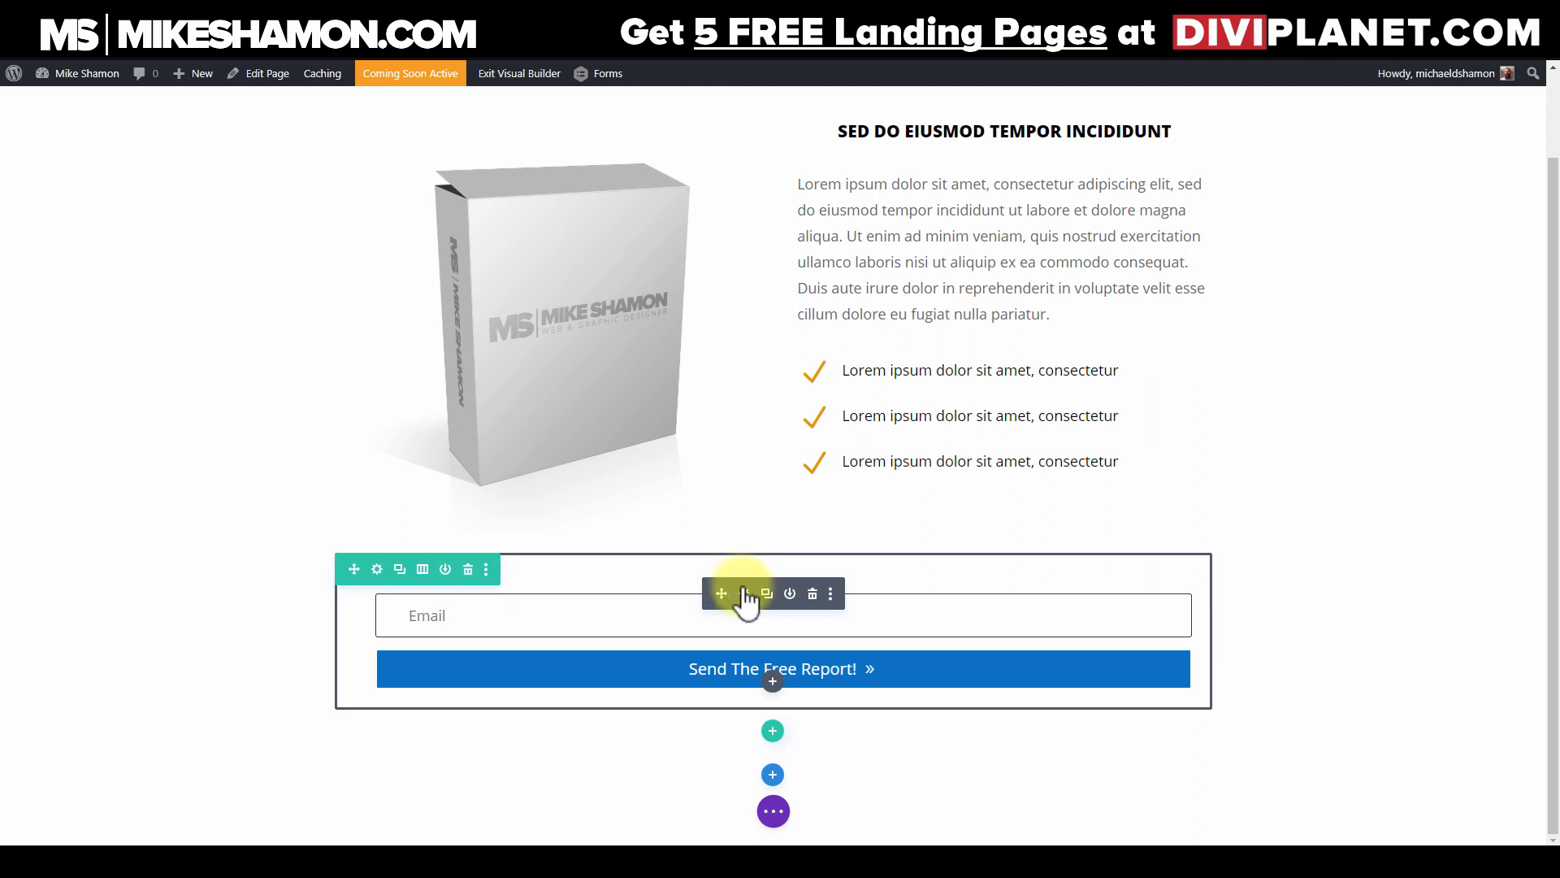
Step: Set the email opt-in module's top and bottom margins and its top padding to 0px, and save it
click(744, 594)
click(342, 167)
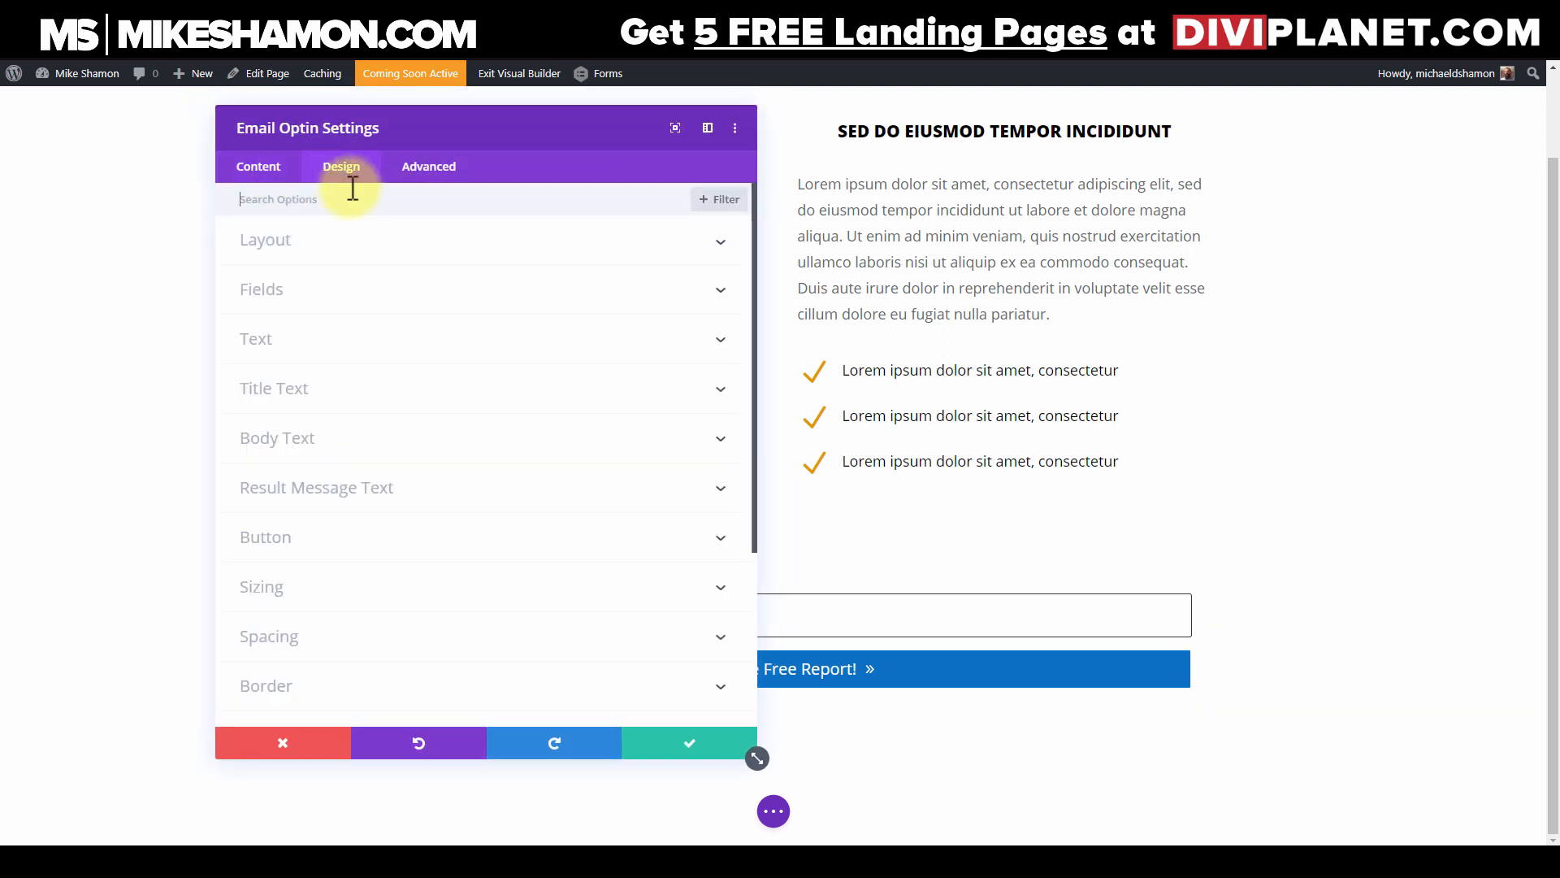
click(314, 642)
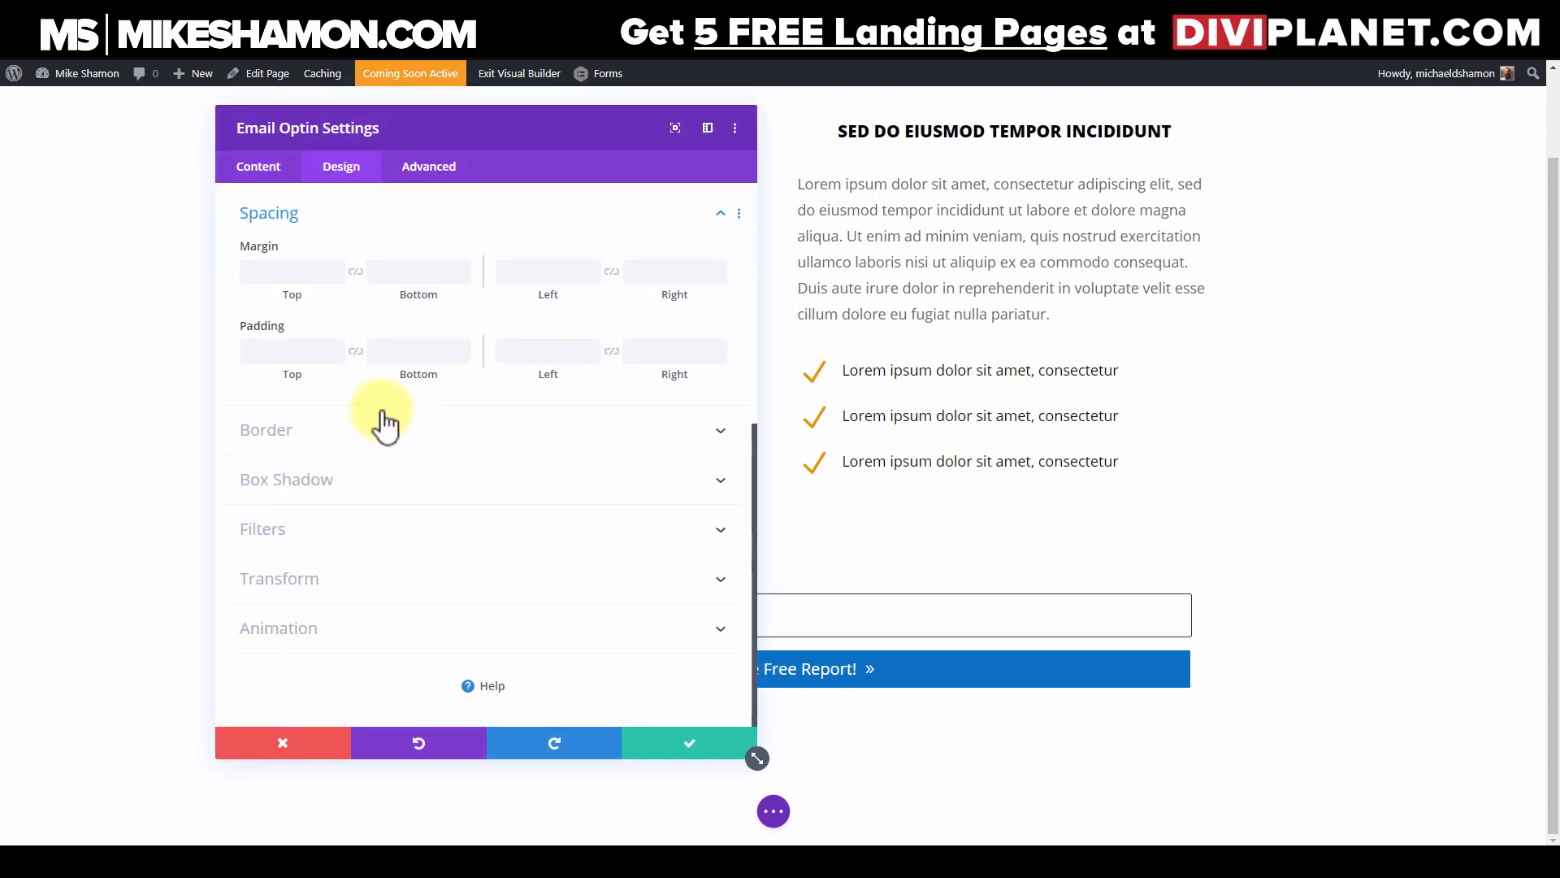
click(281, 274)
click(258, 307)
click(265, 358)
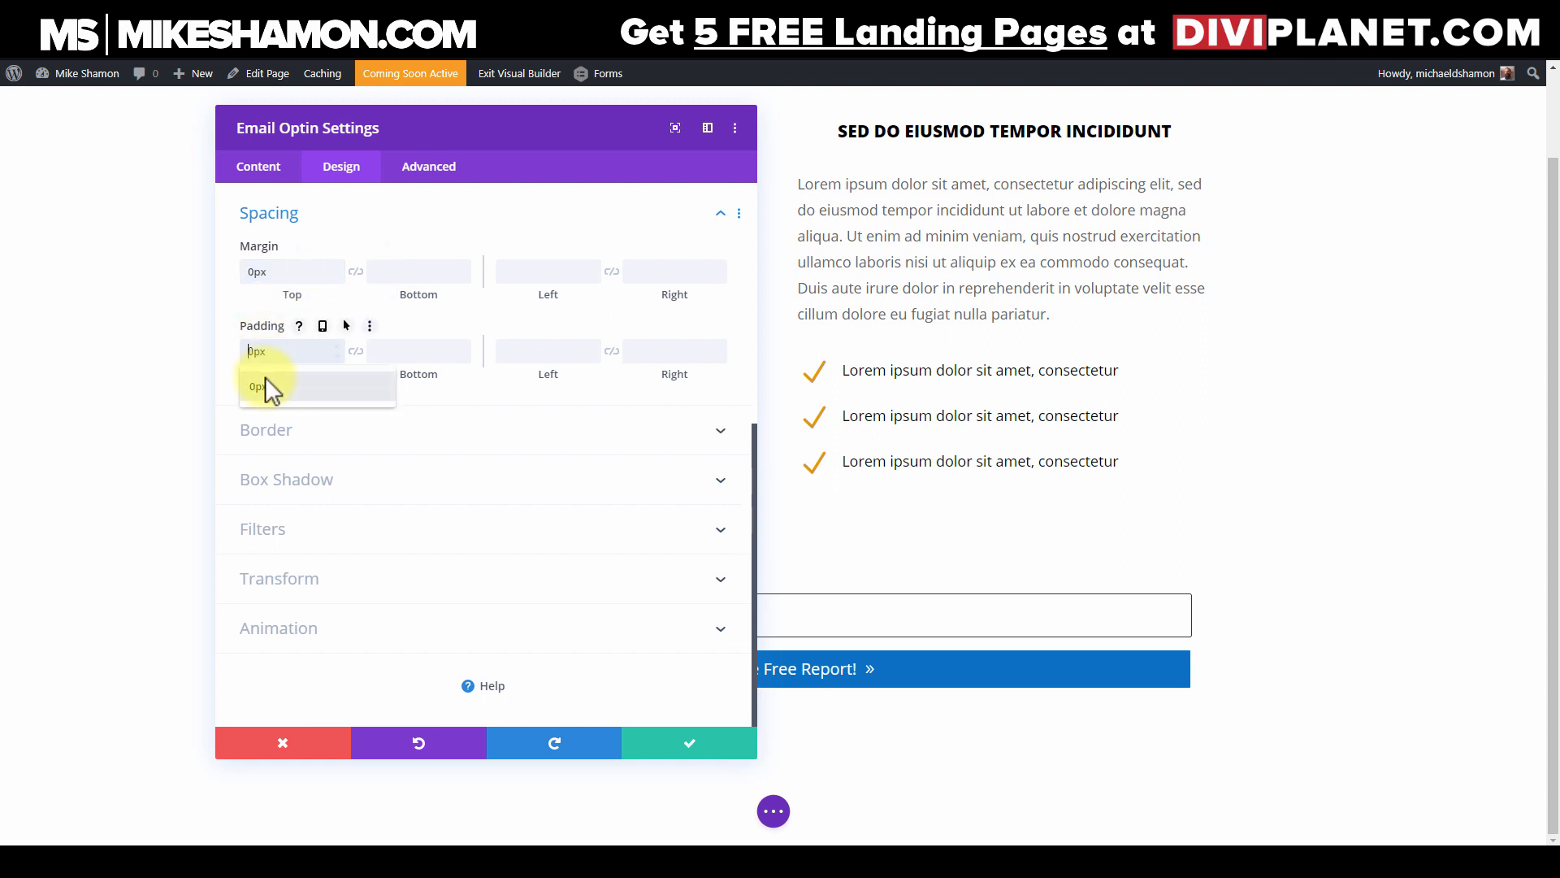
click(264, 387)
click(408, 271)
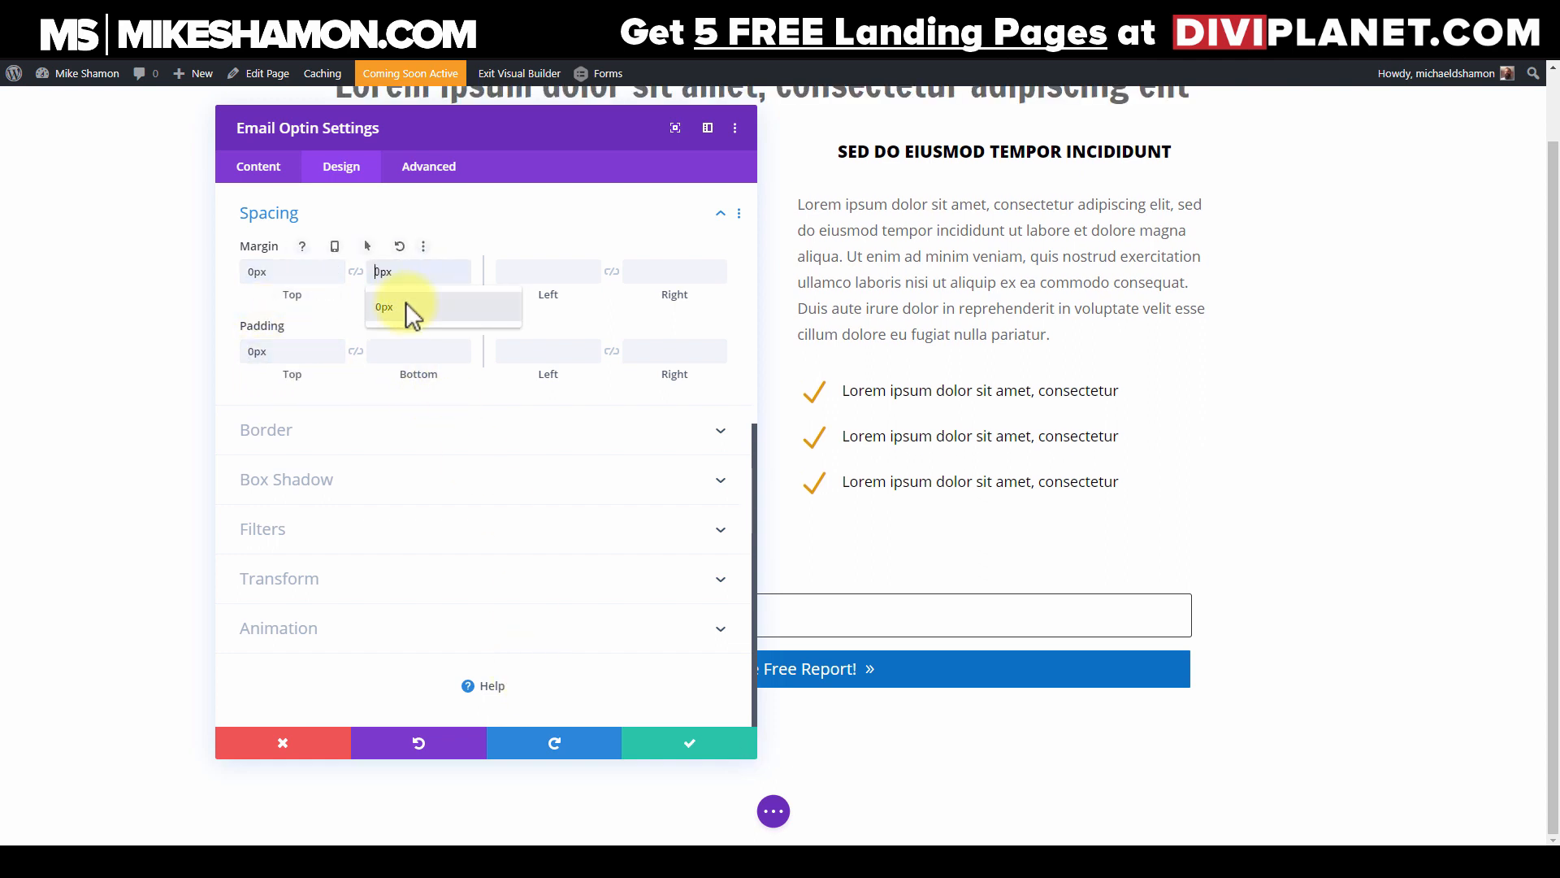
click(406, 306)
click(407, 351)
click(666, 760)
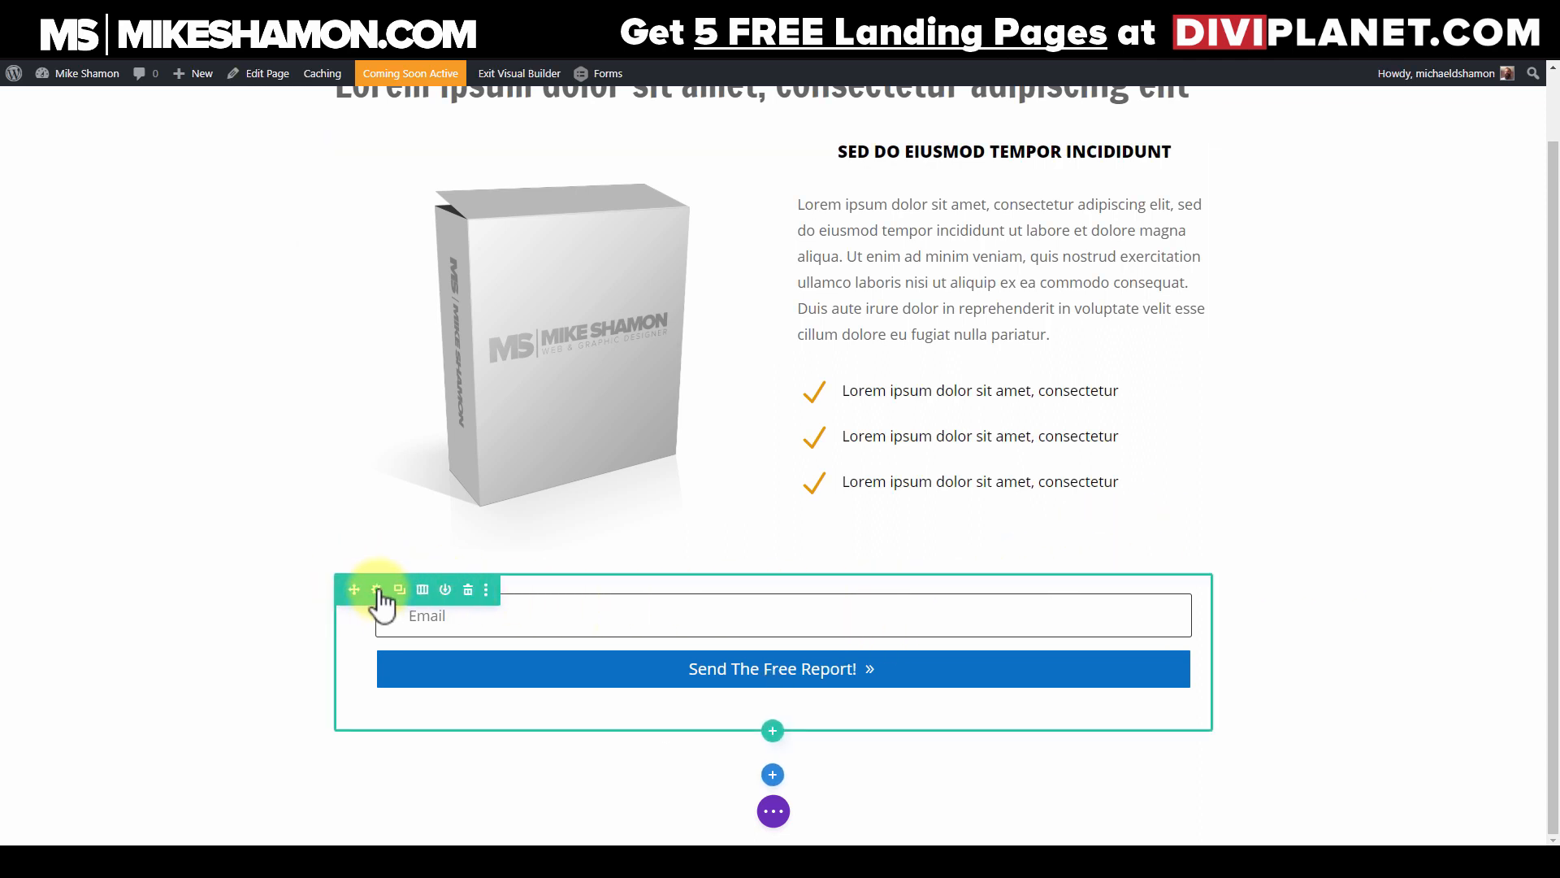
Step: Set the opt-in row's max width to 1920px and its width to 35%, and save the row
scroll(564, 522, up, 1)
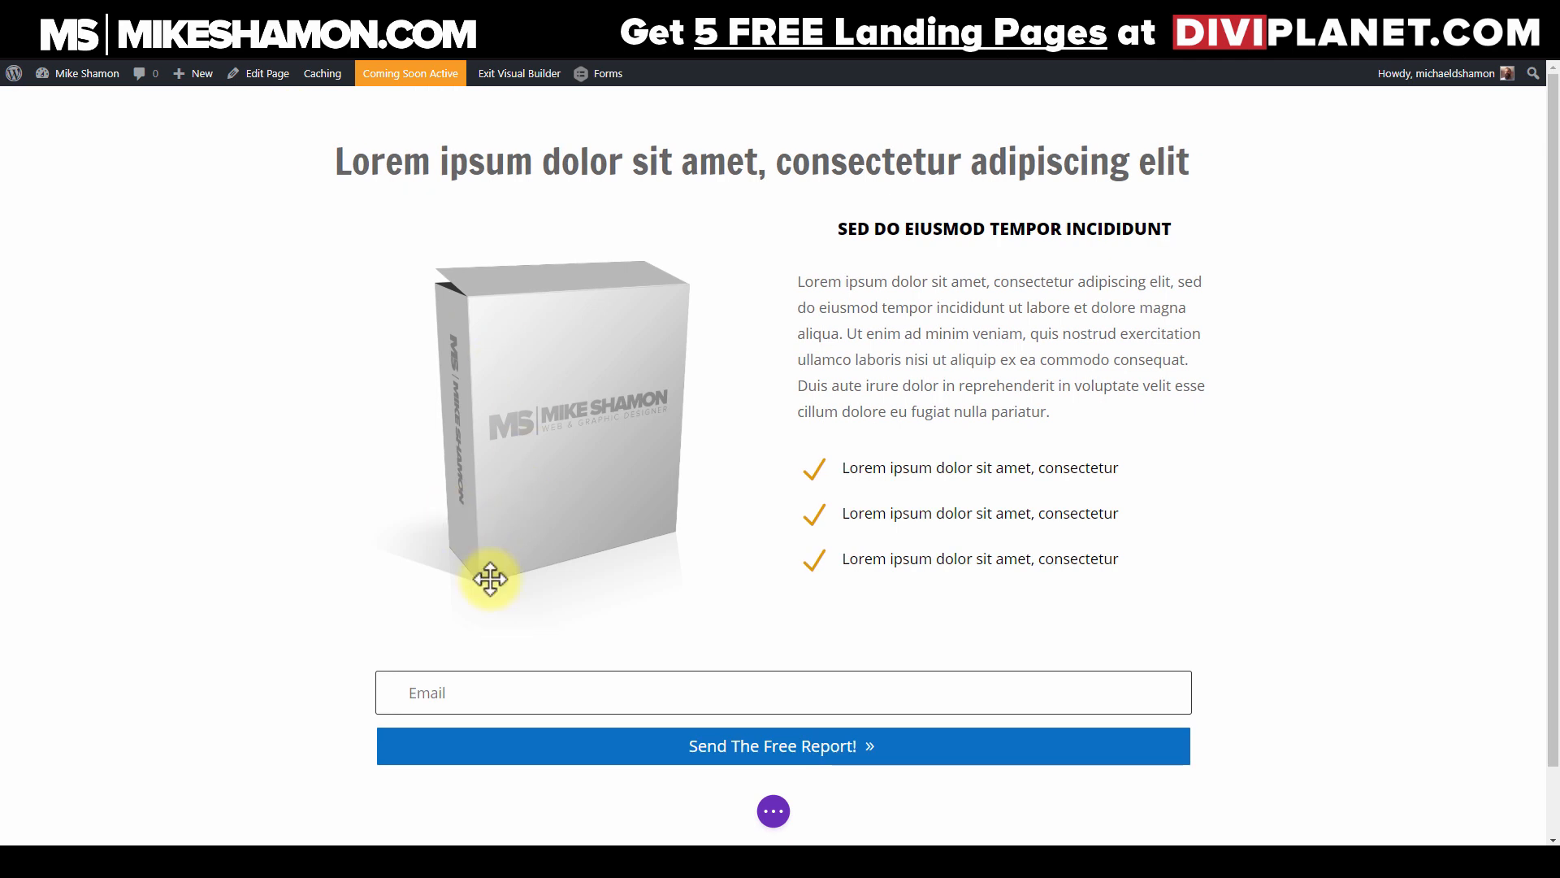
click(373, 663)
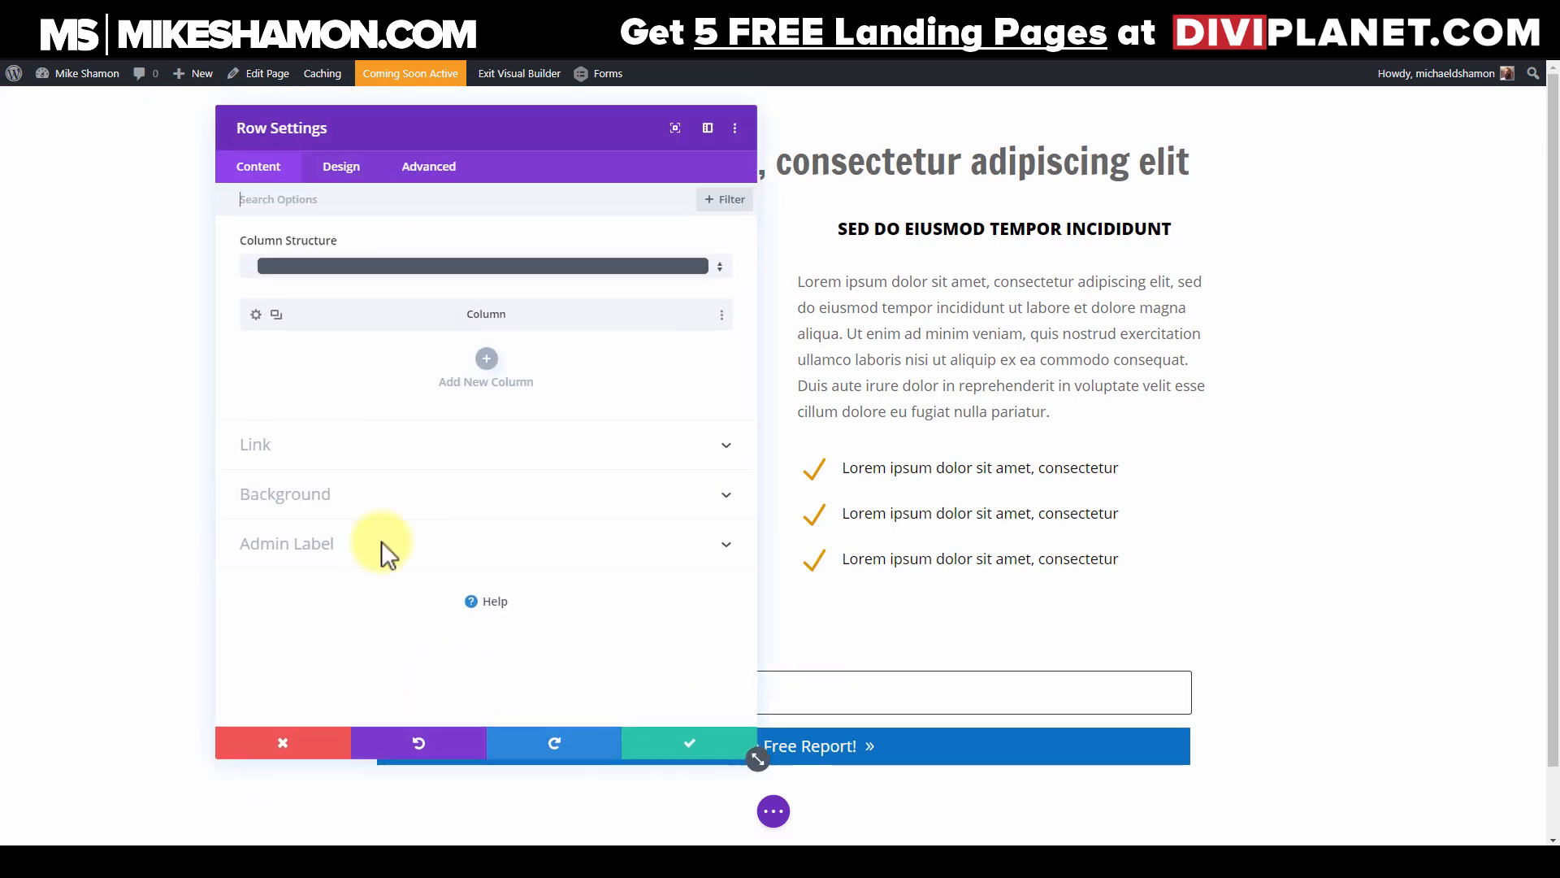
click(342, 167)
click(345, 242)
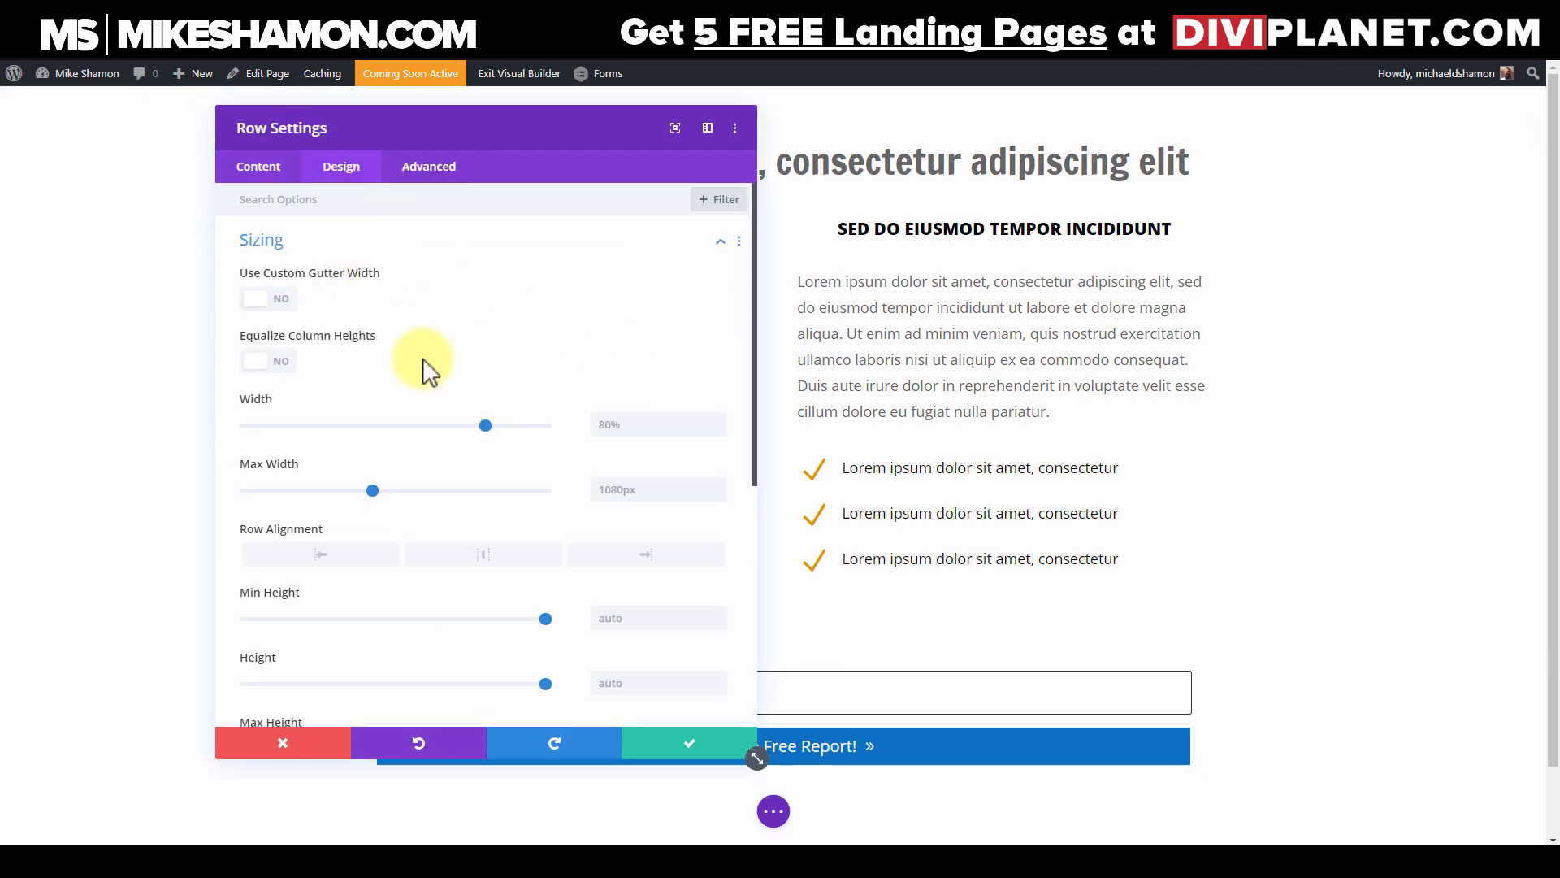
click(665, 421)
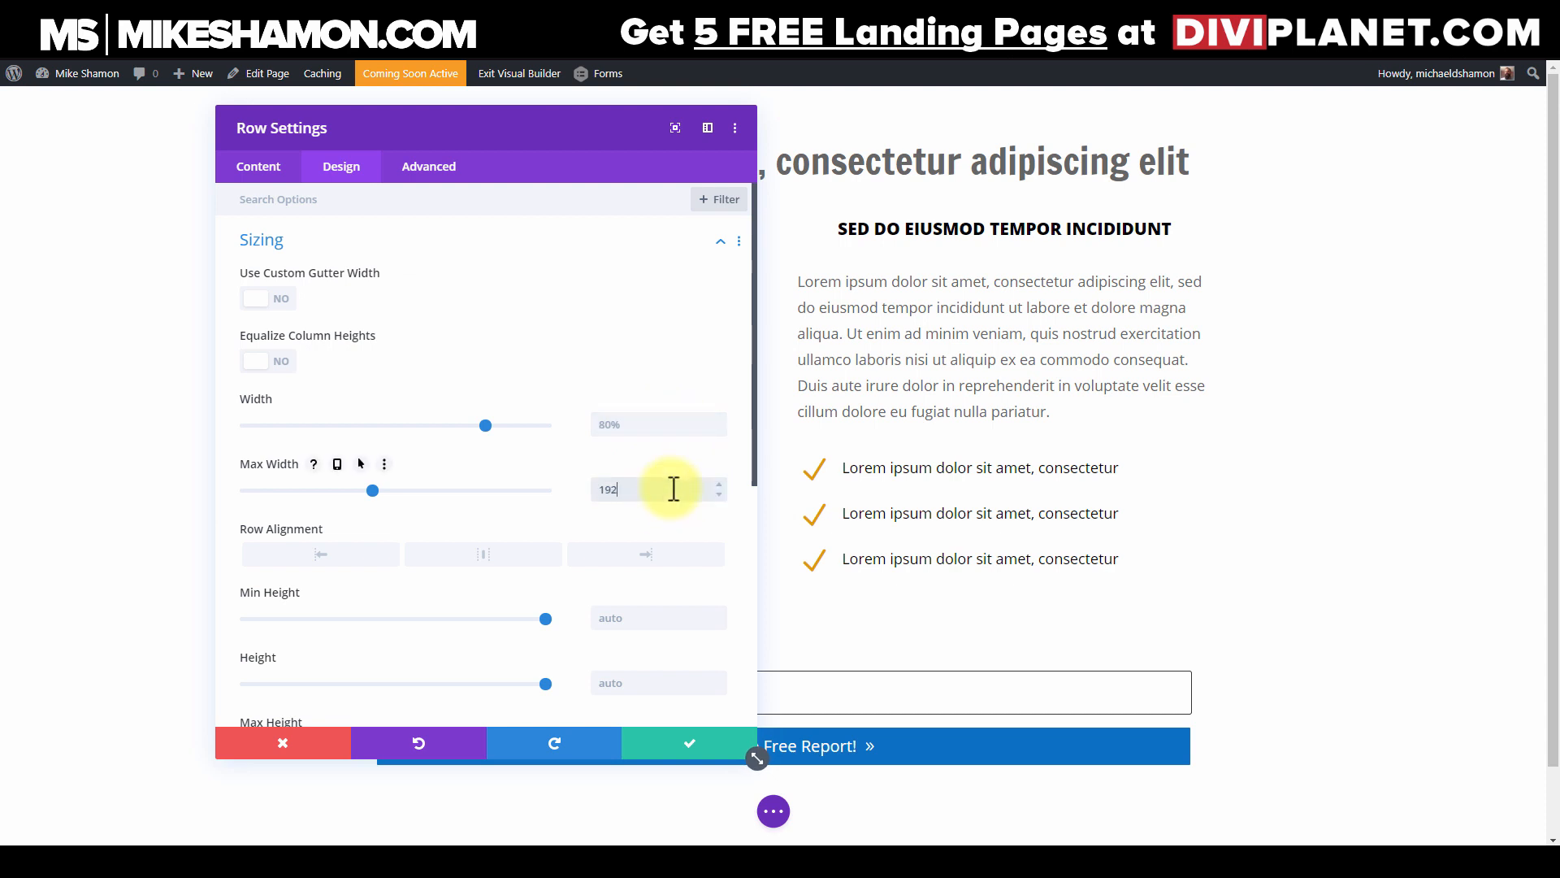
click(685, 413)
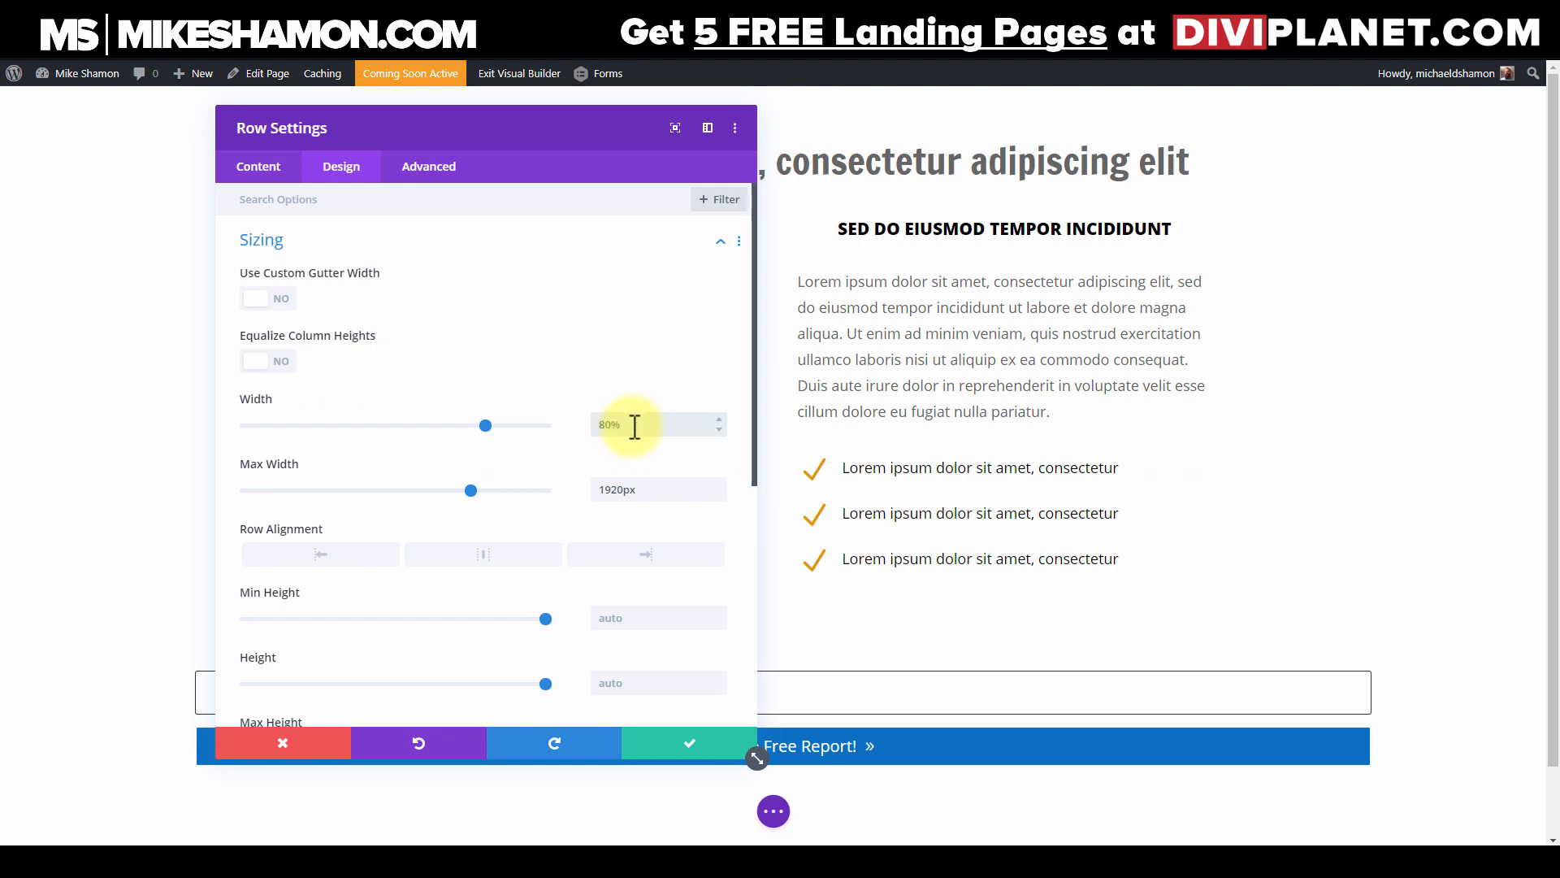
drag(484, 423, 357, 431)
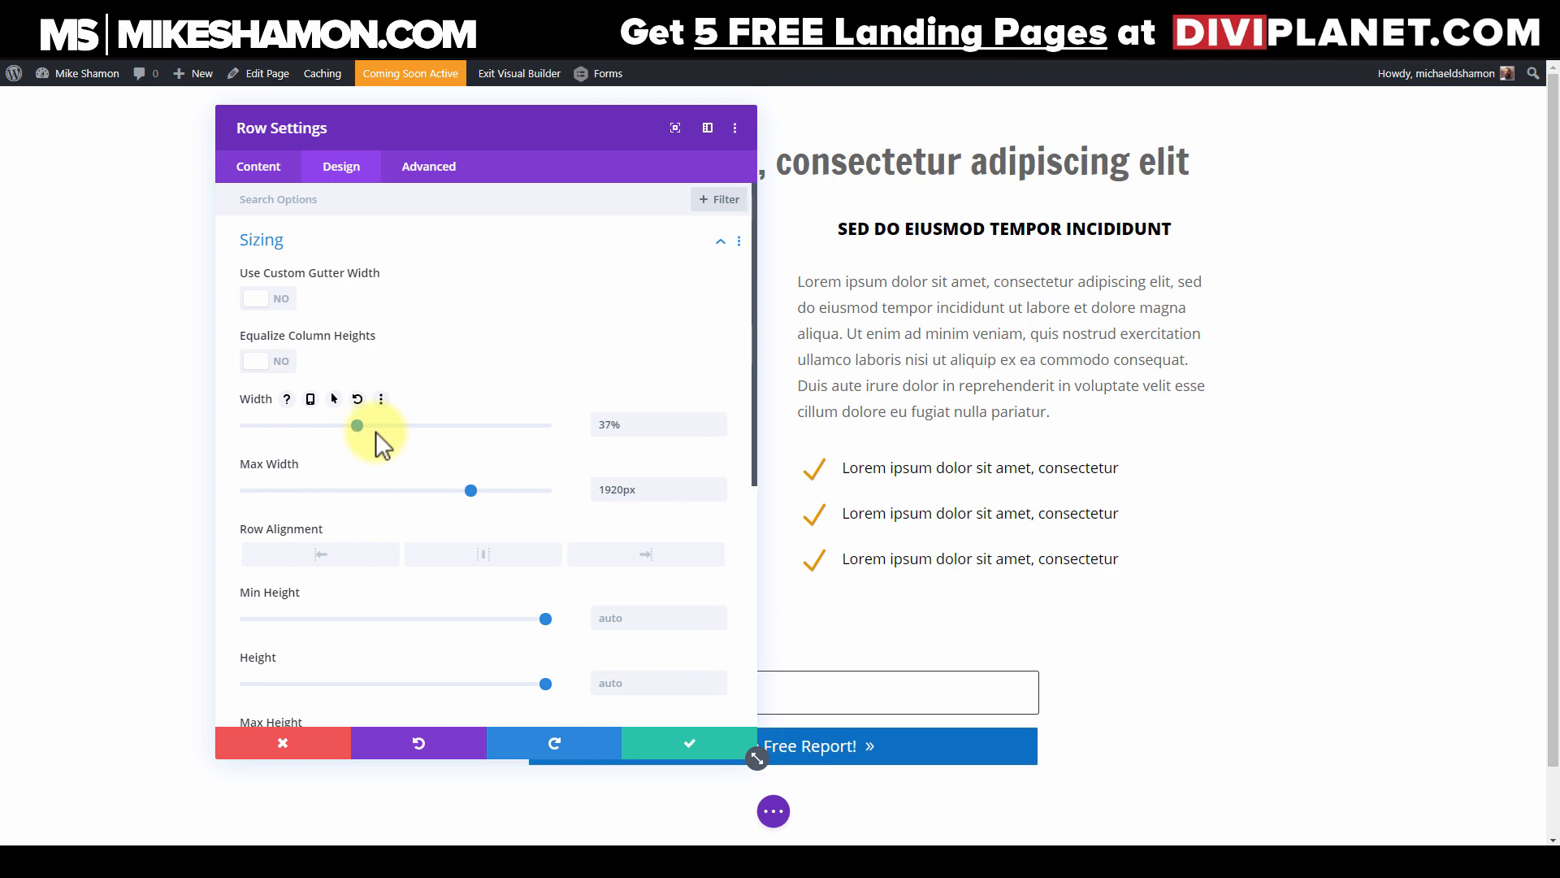
click(602, 425)
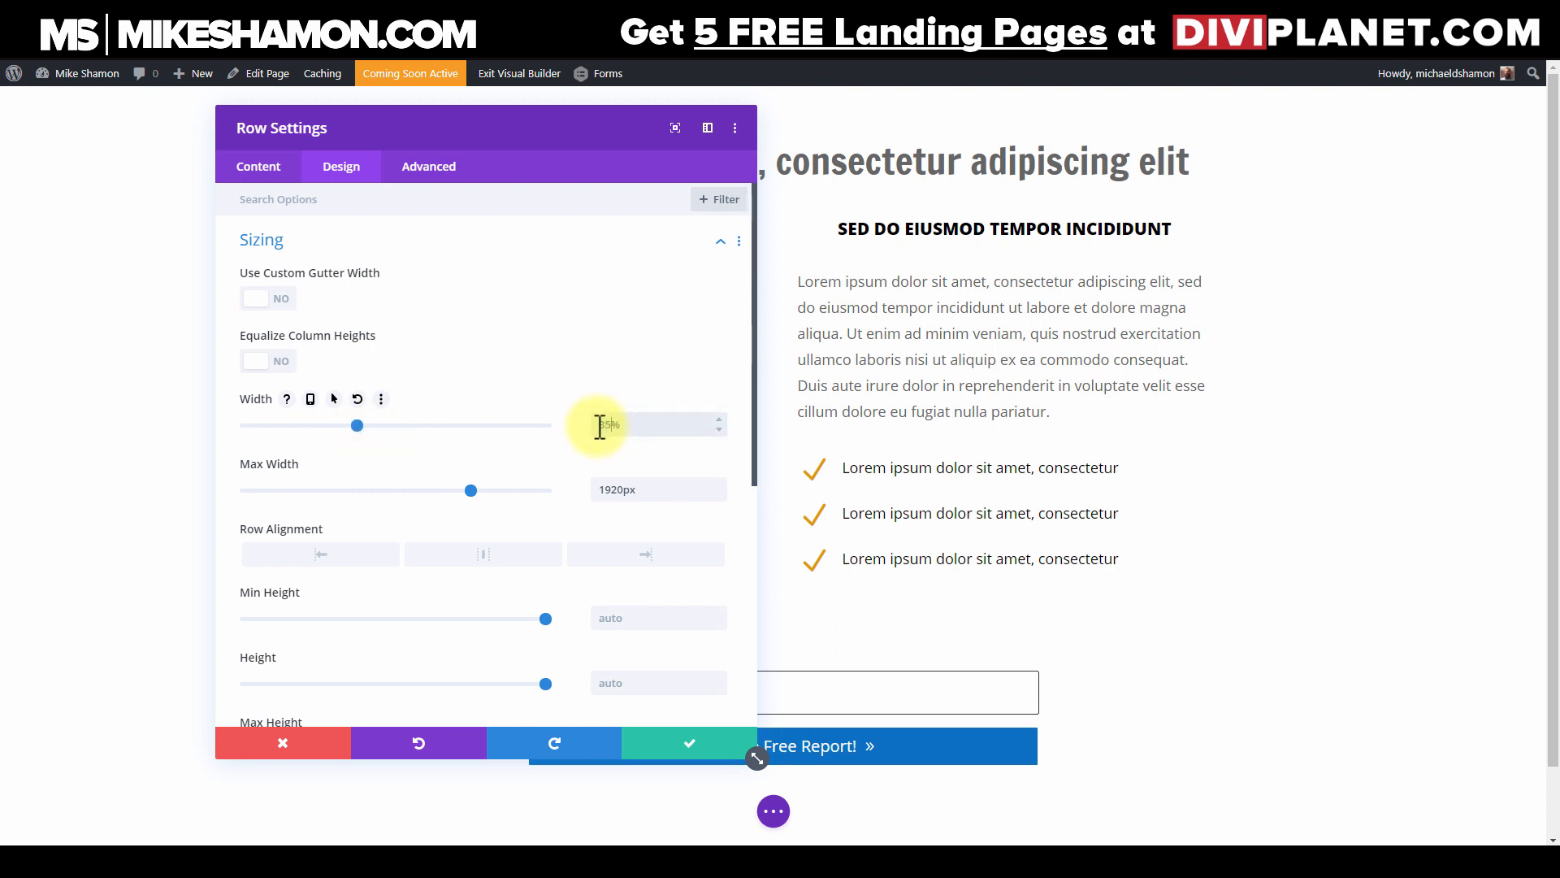
click(693, 746)
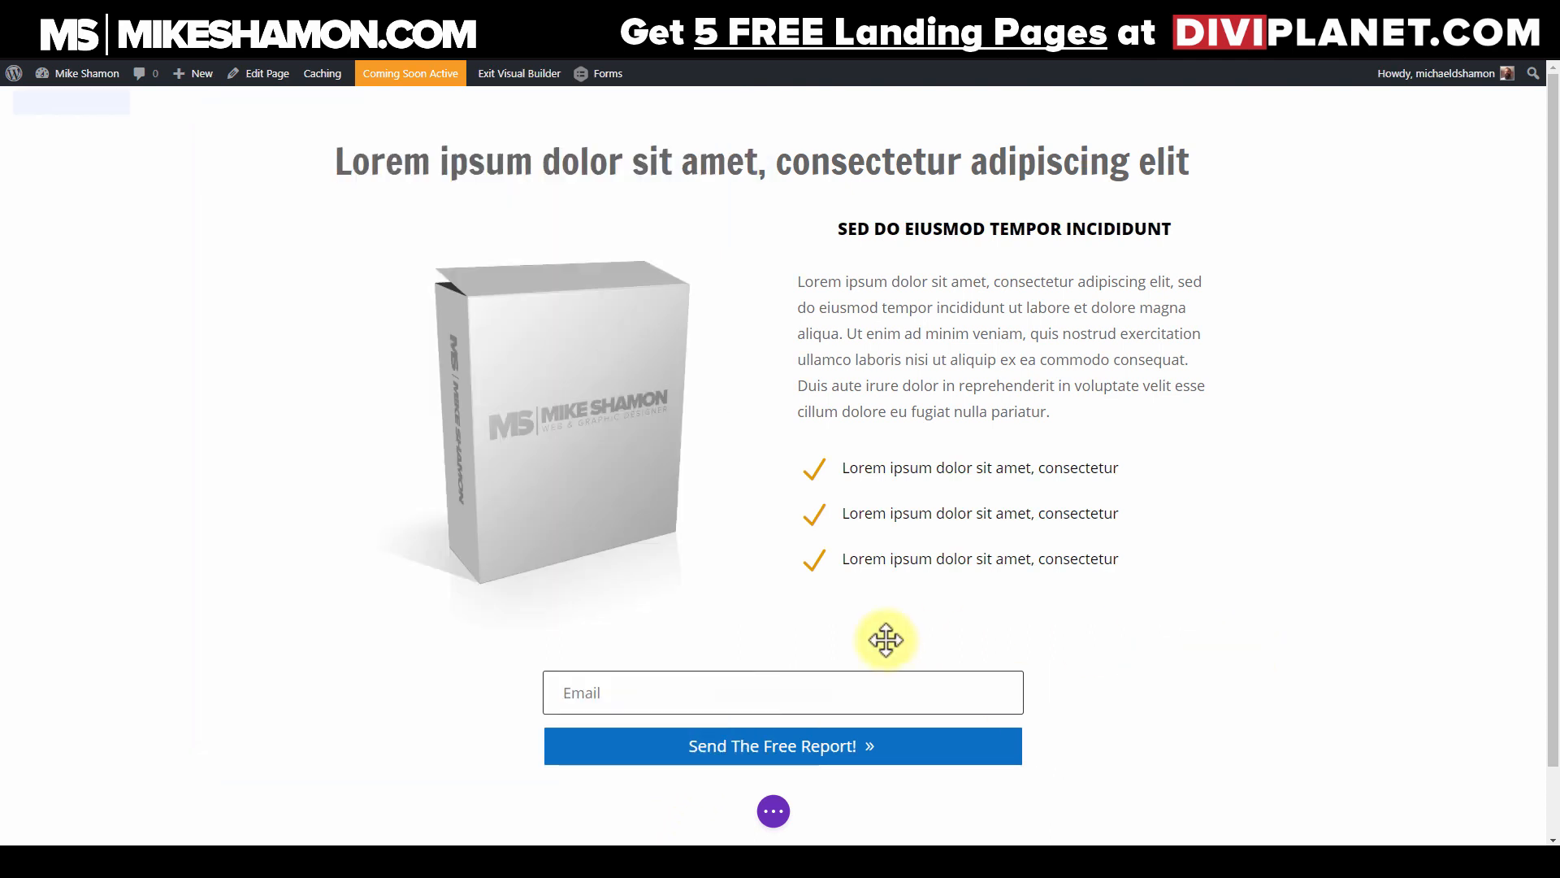
Step: Save the page and switch the builder to phone view
click(773, 811)
click(1505, 811)
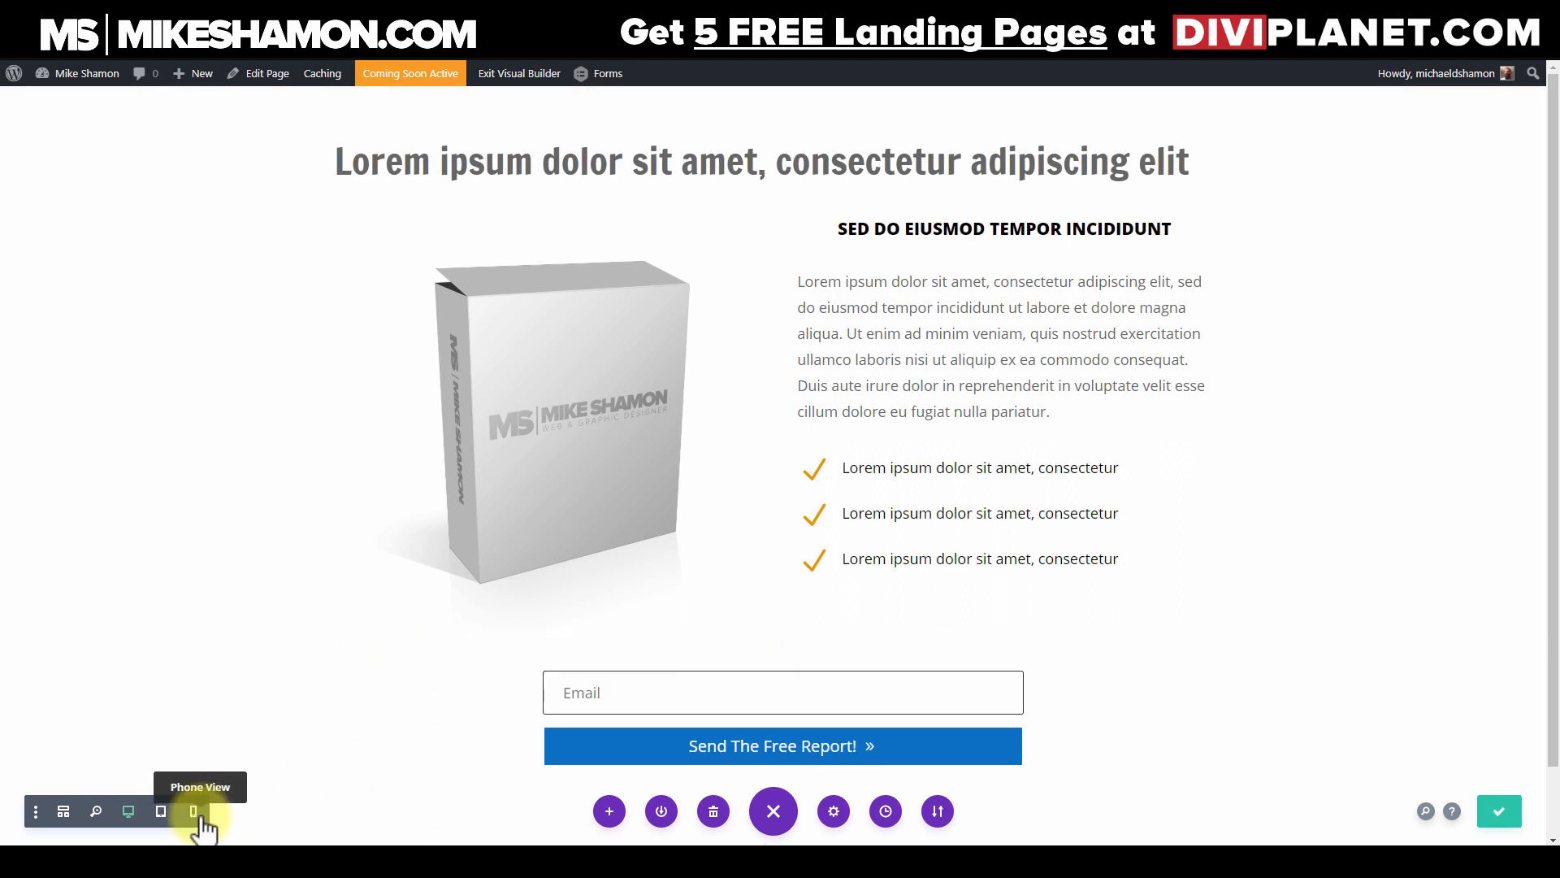
click(192, 813)
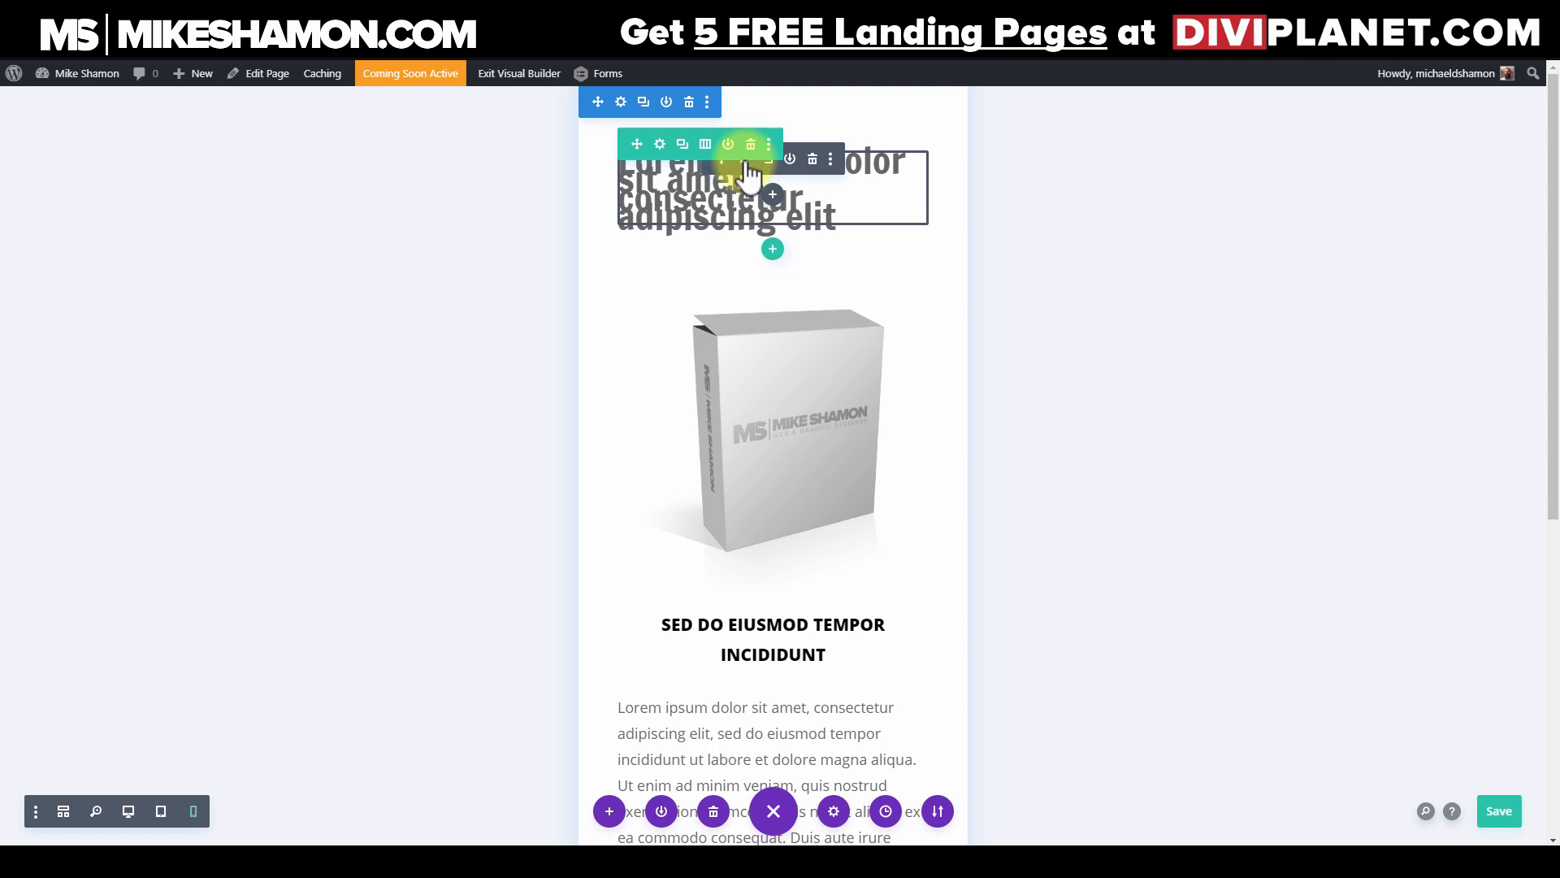
Step: Open the headline text module's design settings and expand its text styling options down to the line height
click(746, 165)
click(341, 167)
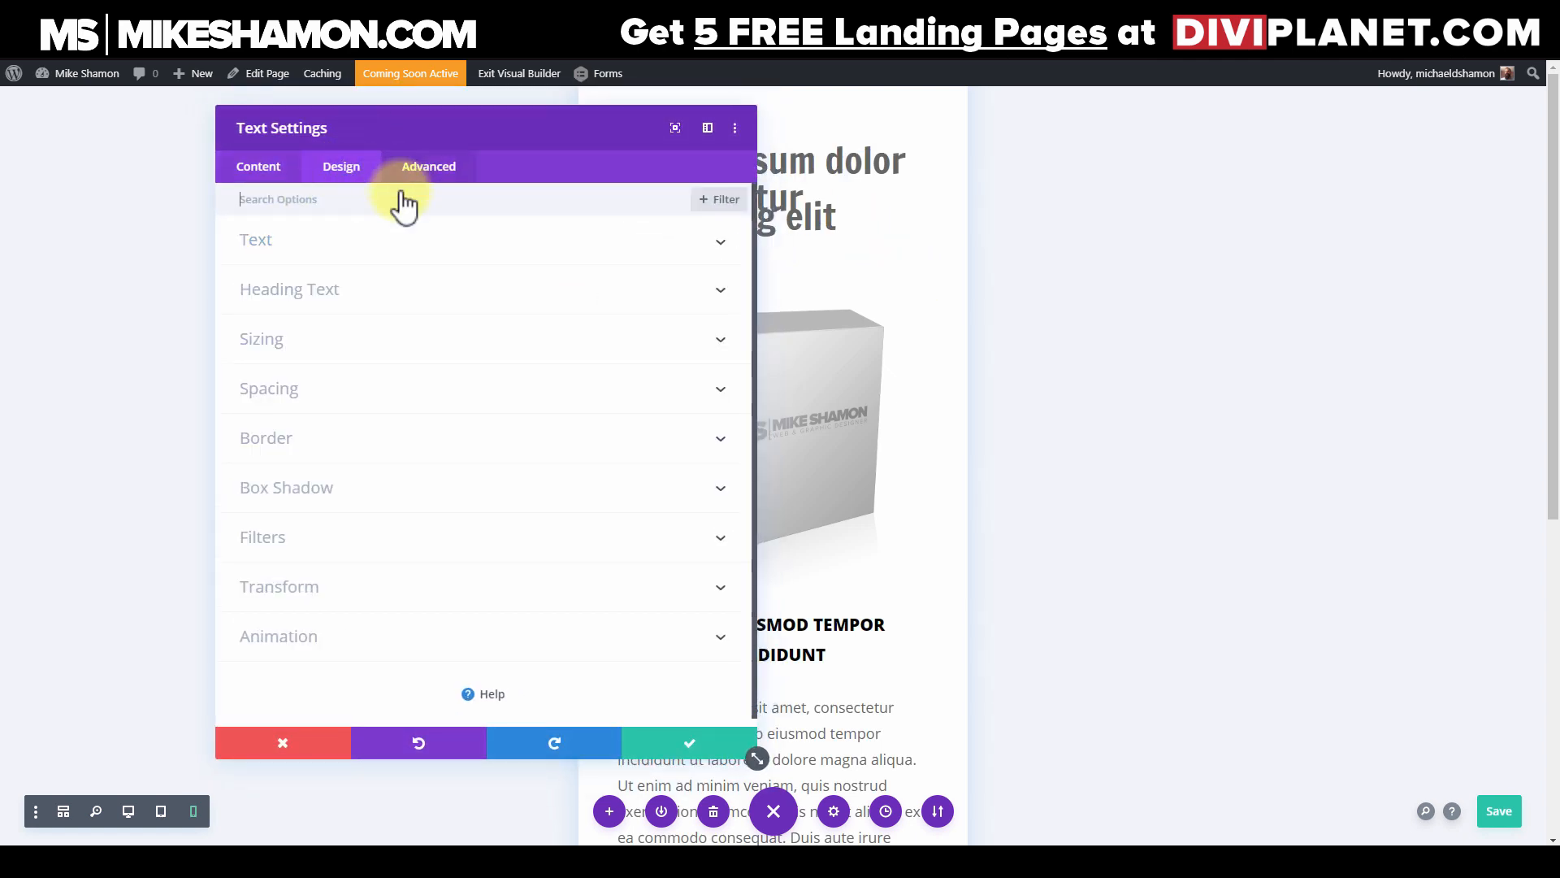
click(338, 238)
drag(376, 134, 234, 129)
scroll(174, 451, down, 5)
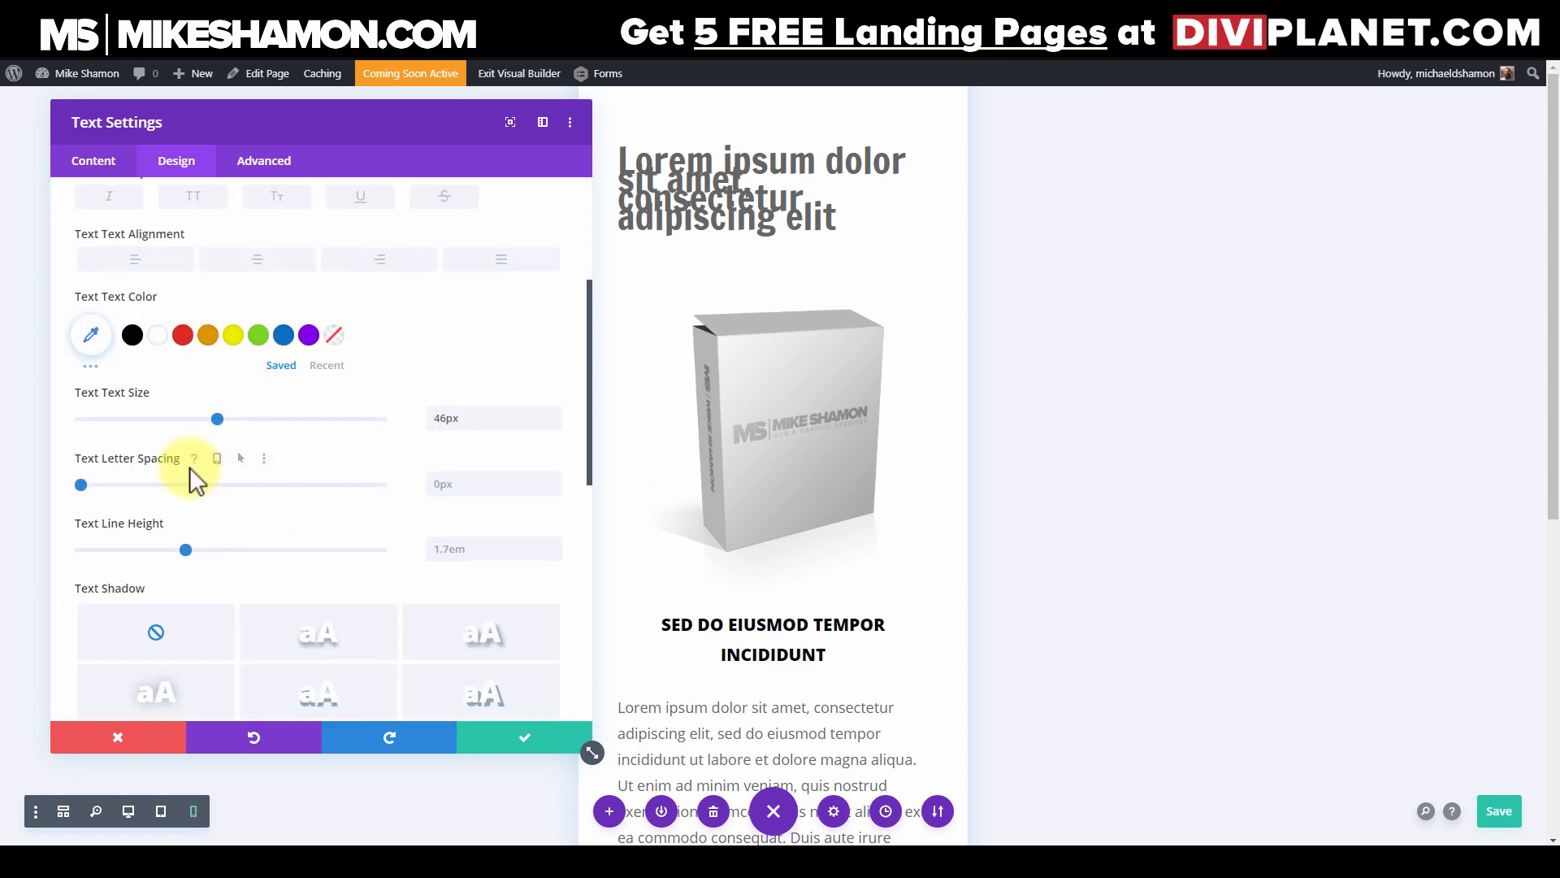
scroll(189, 466, down, 3)
drag(187, 414, 82, 428)
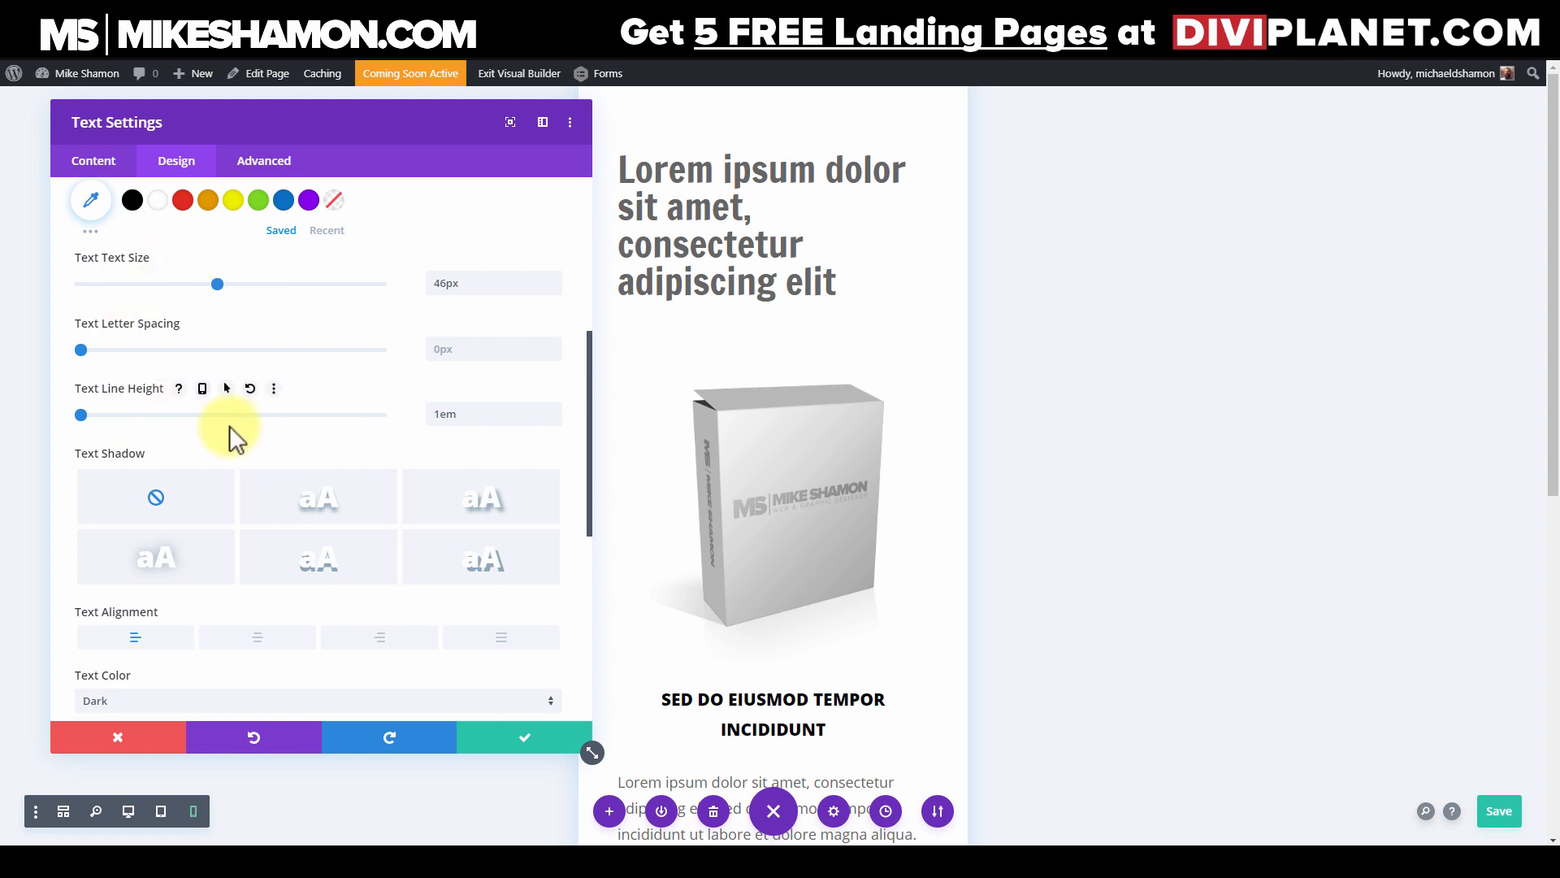
key(ctrl+z)
key(ctrl+z)
key(ctrl+z)
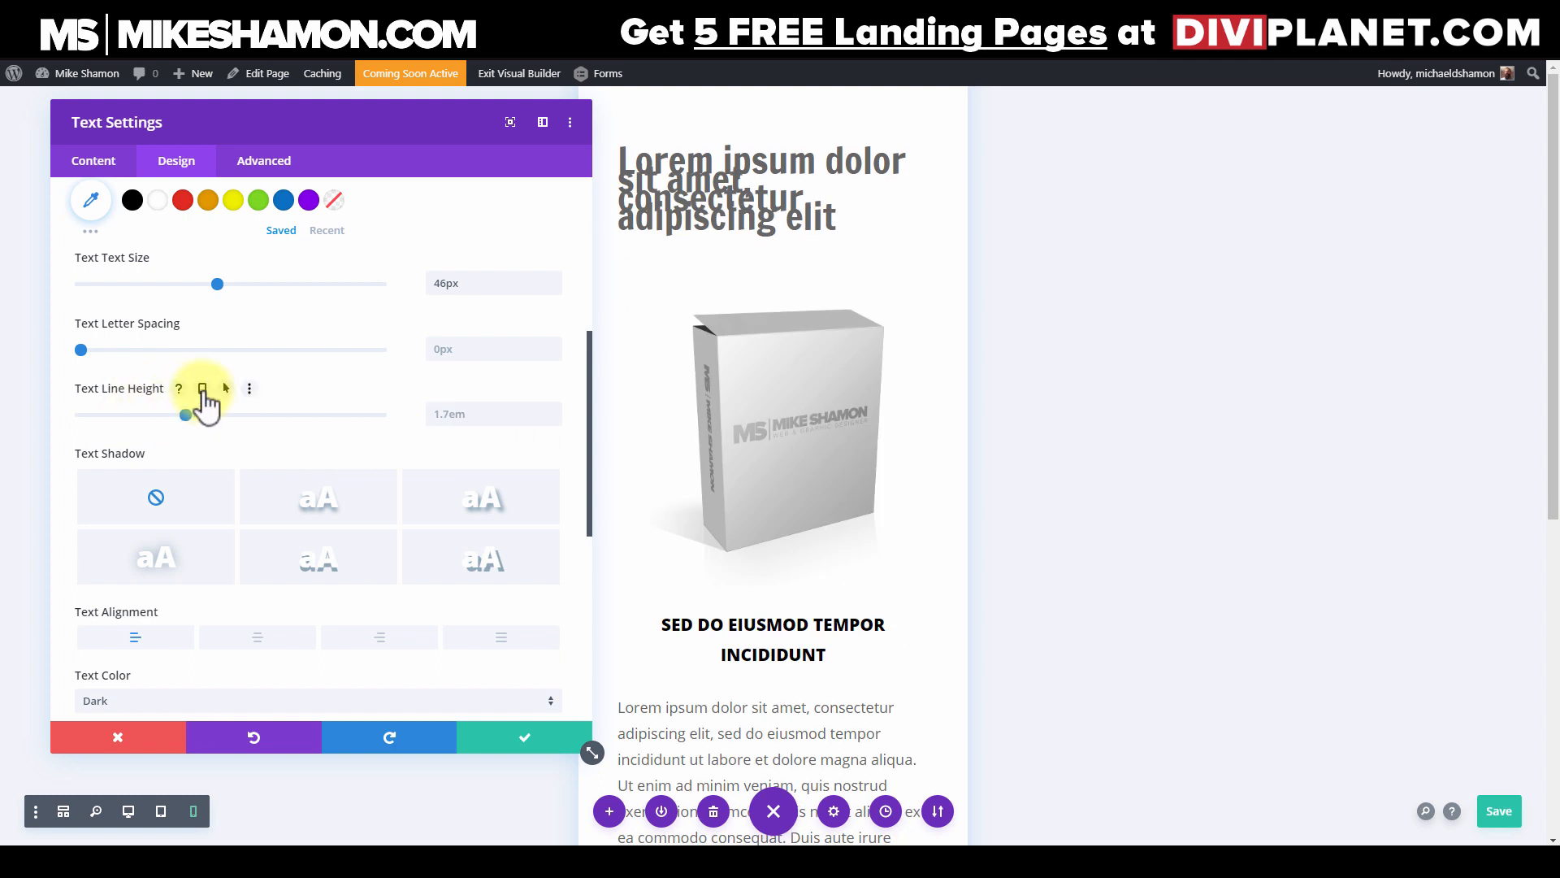
Step: Set the headline's phone-only line height to 1em and its phone-only text size to 32px
click(203, 389)
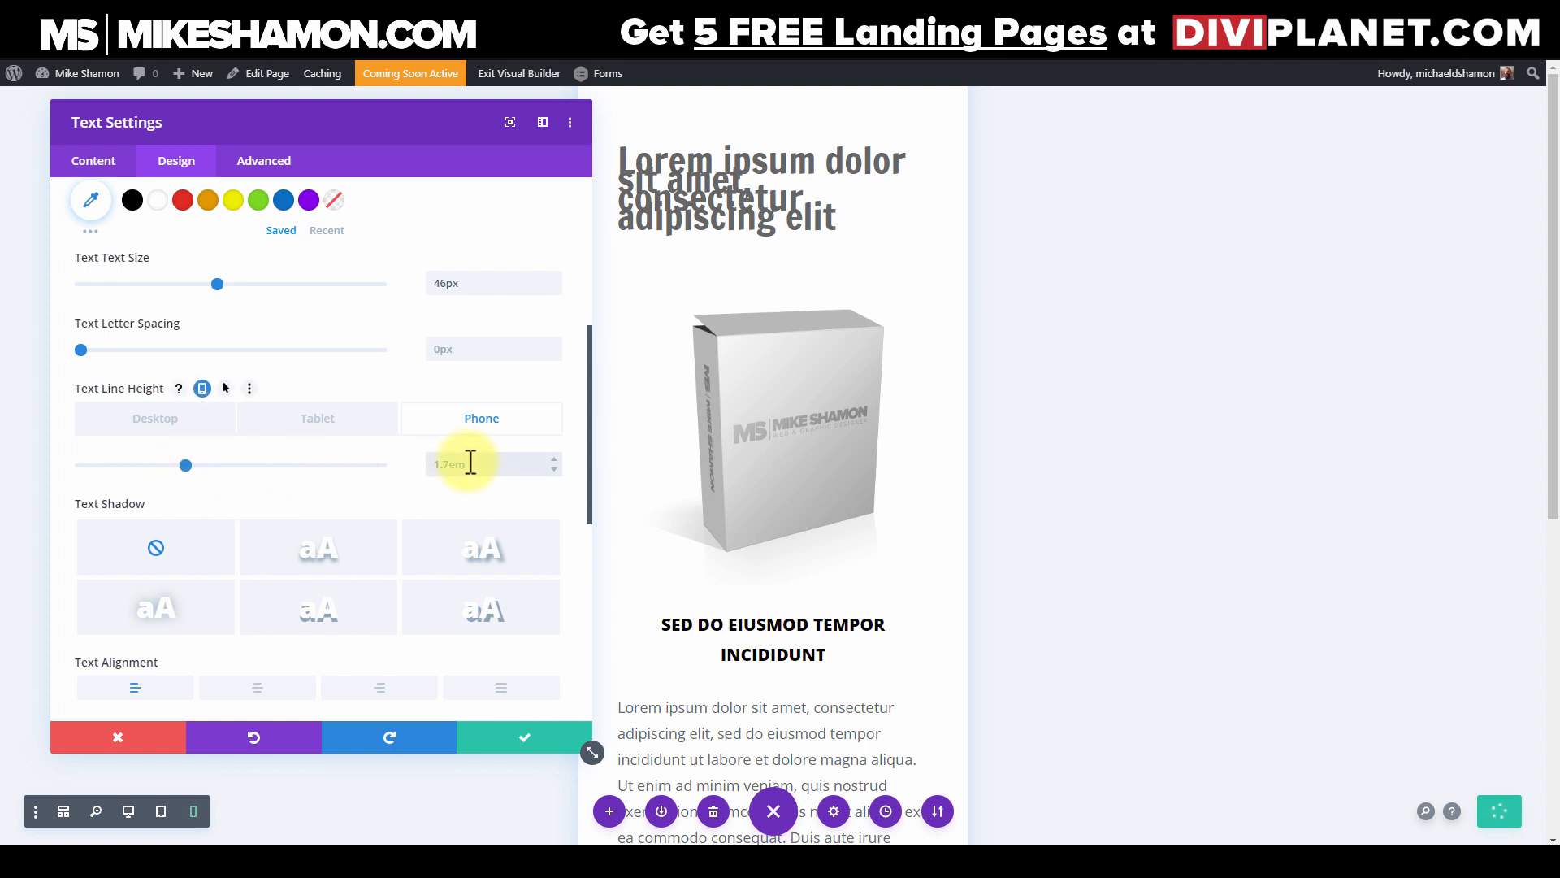
click(579, 466)
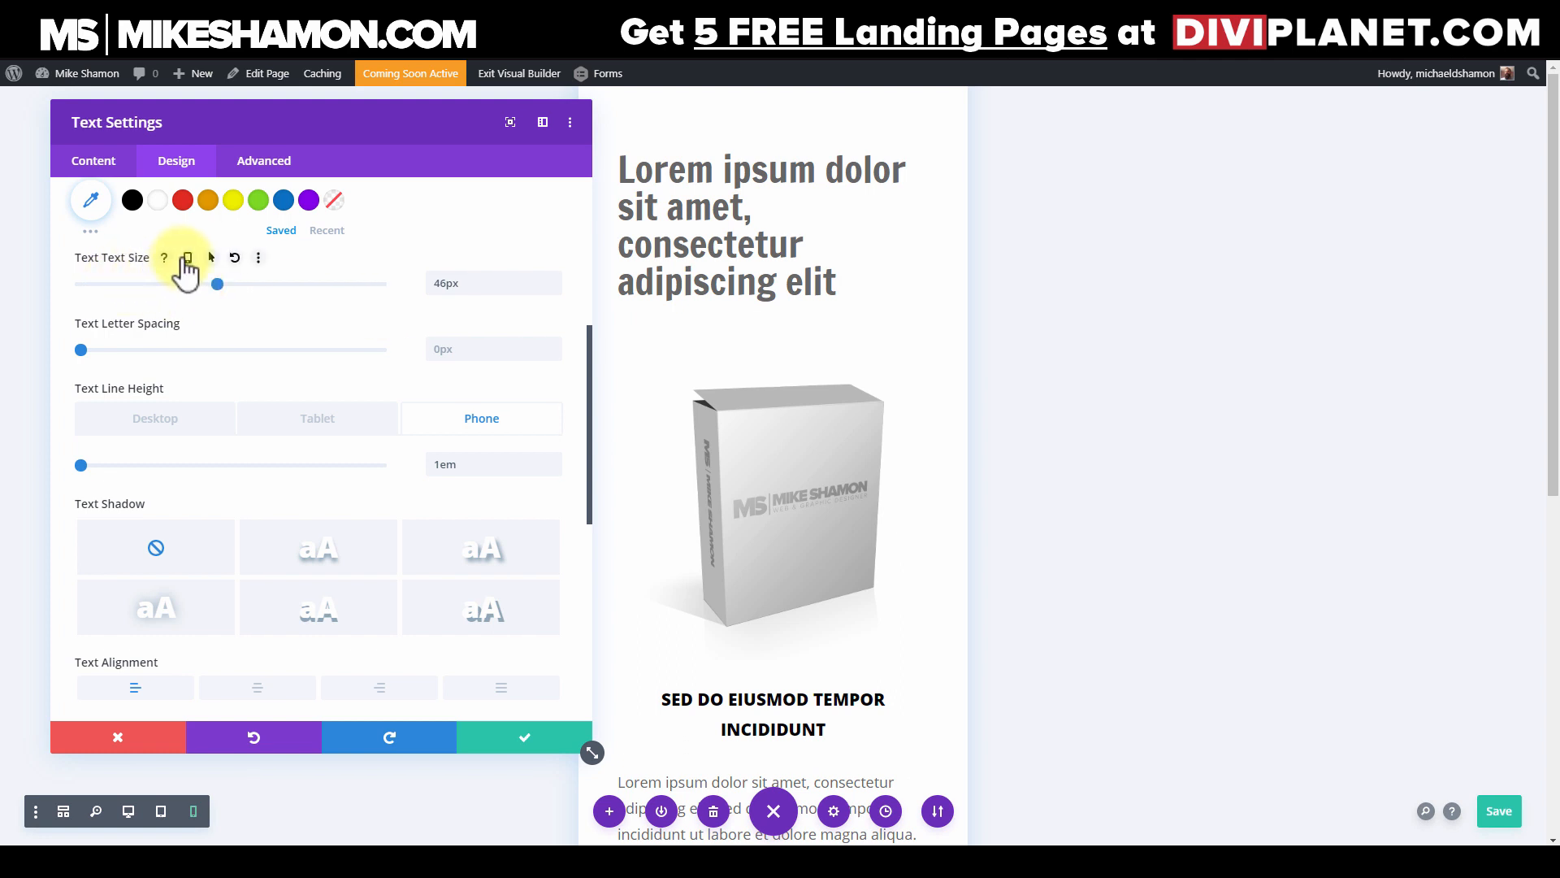
click(188, 259)
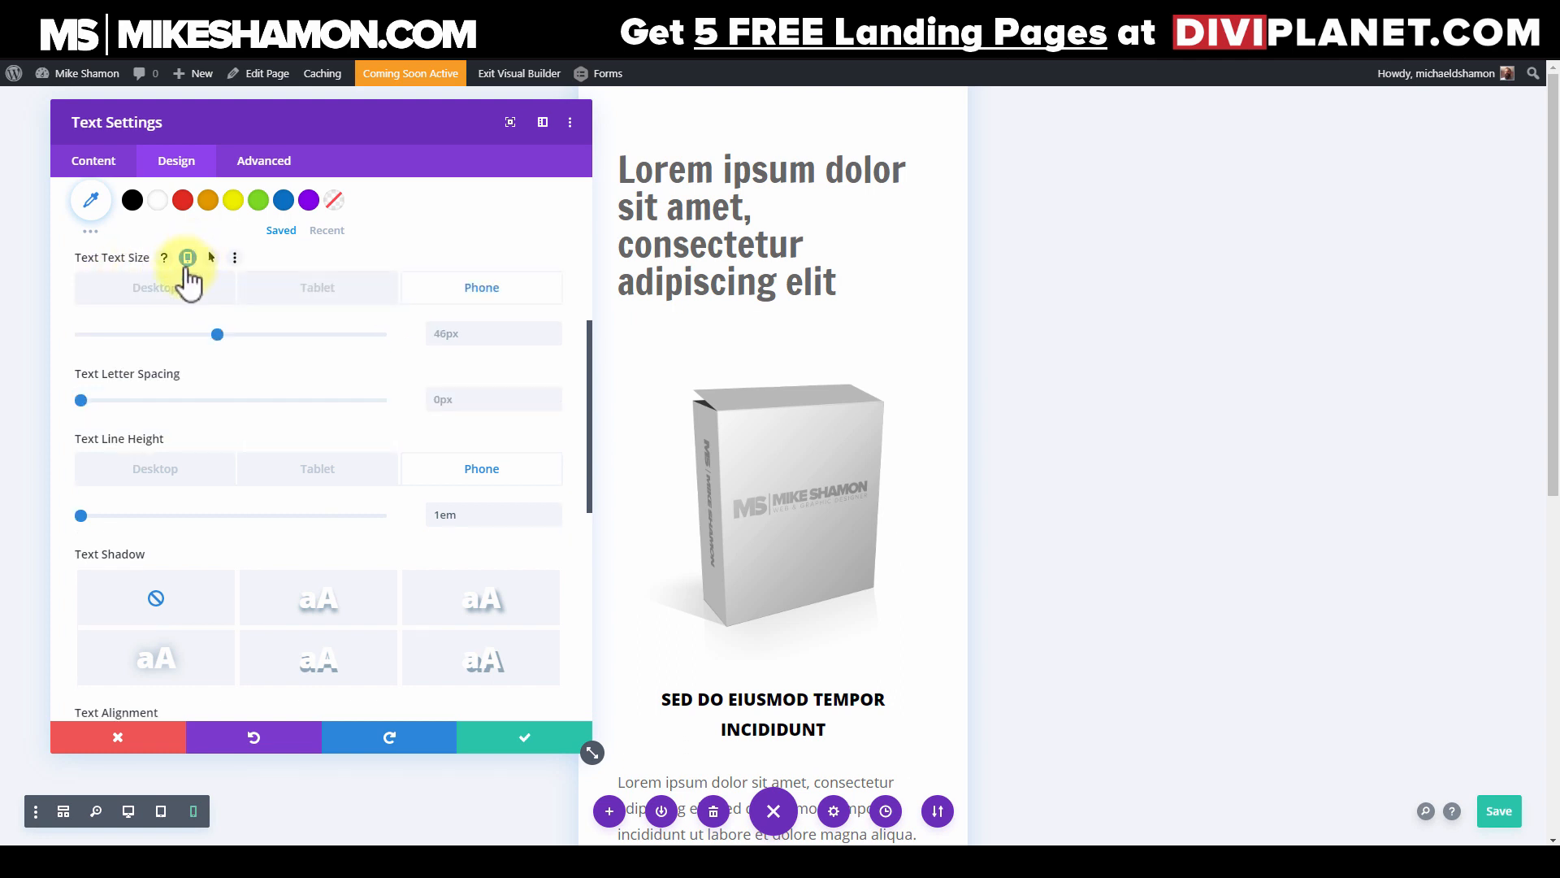
click(481, 294)
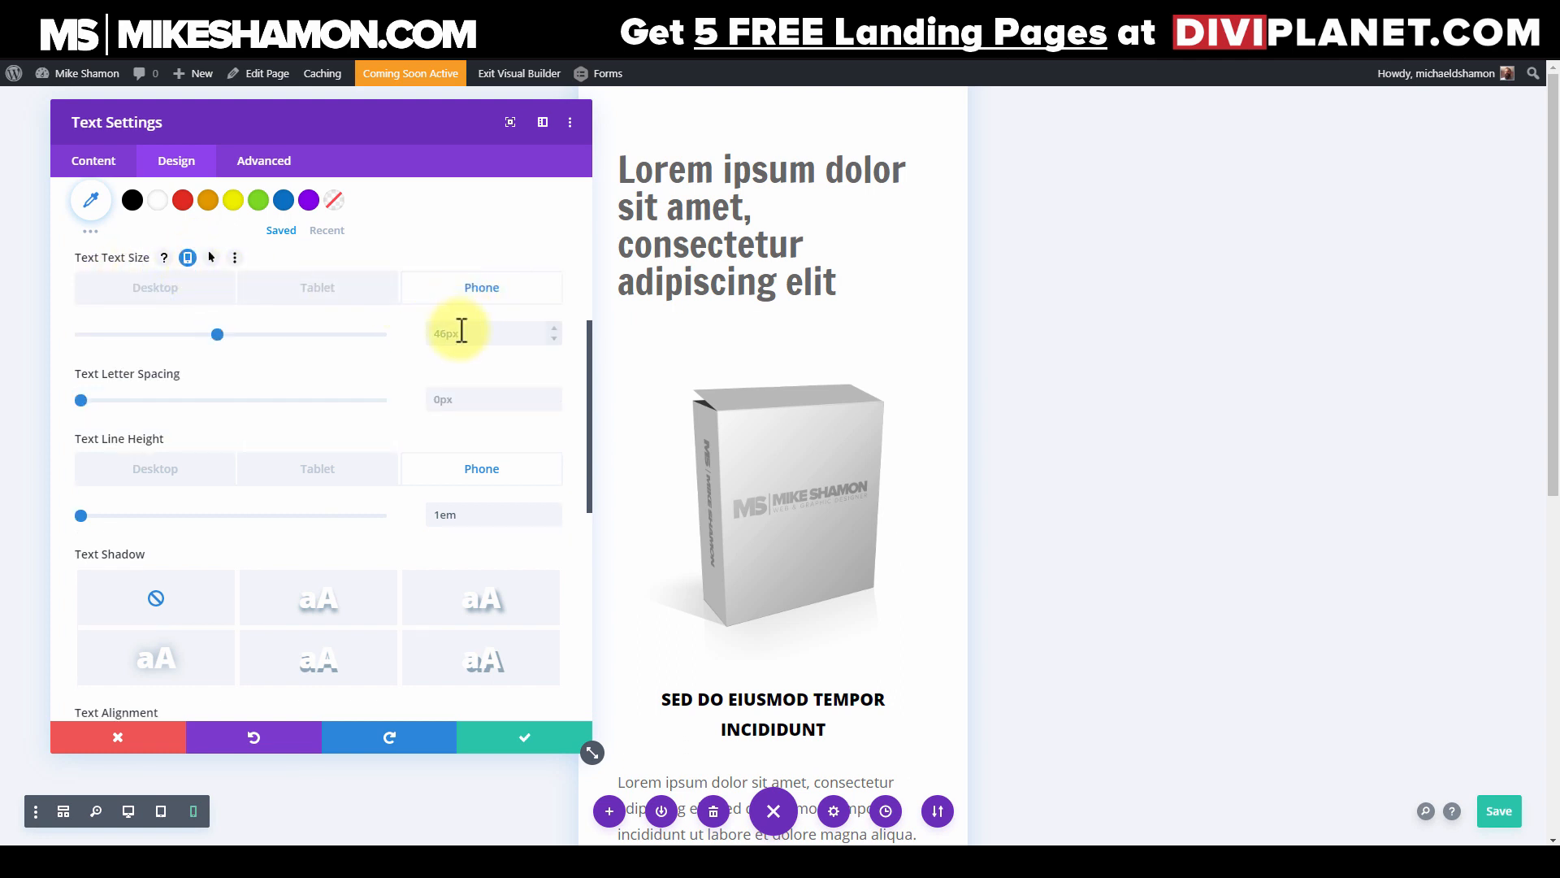
click(503, 340)
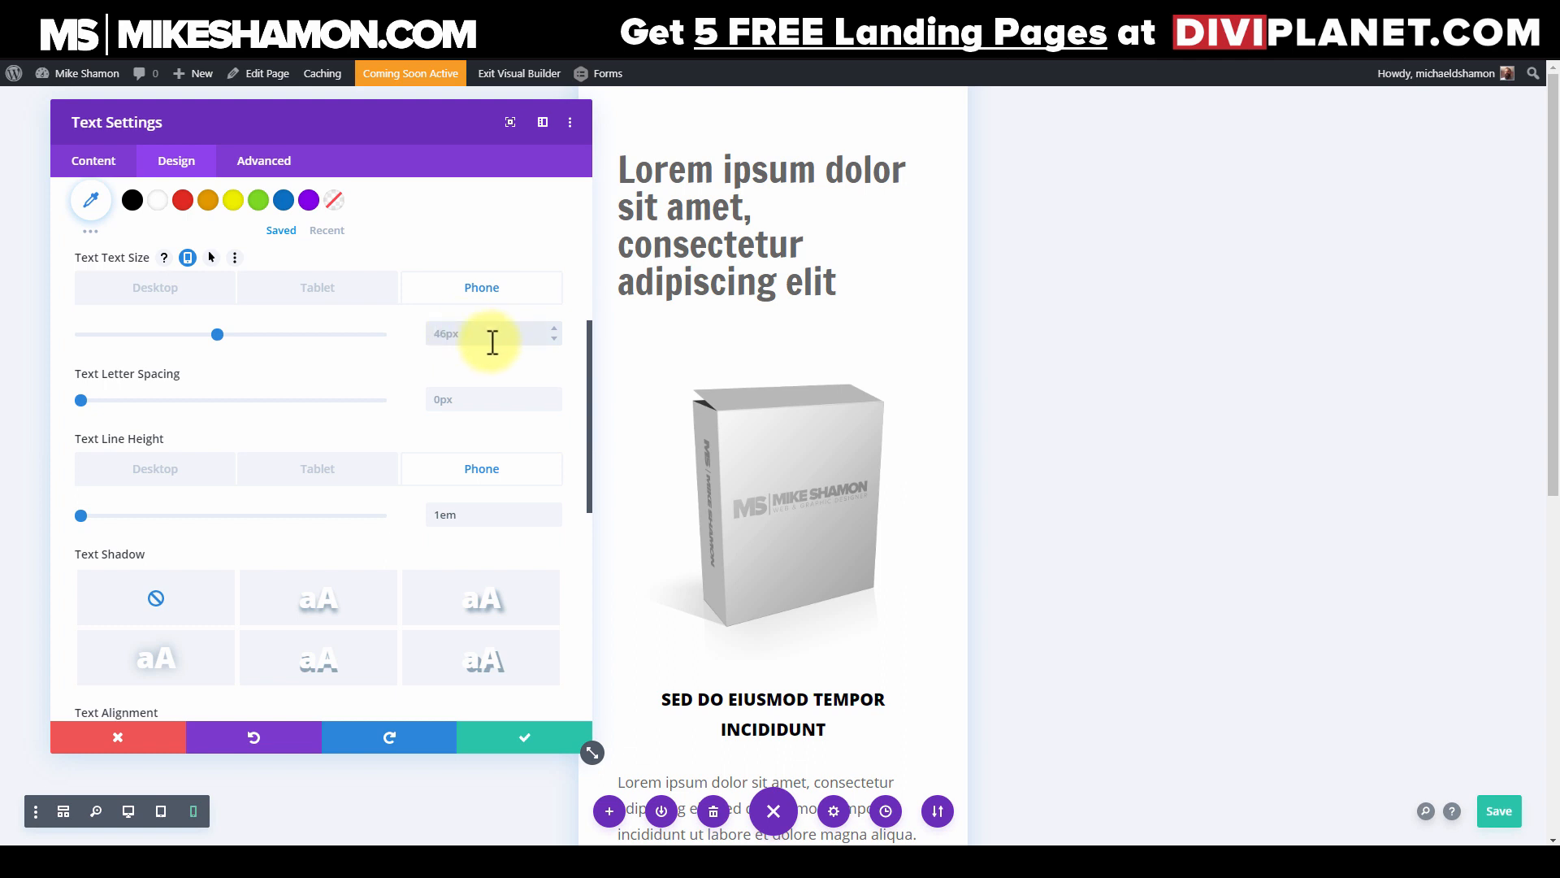
text(32)
click(565, 331)
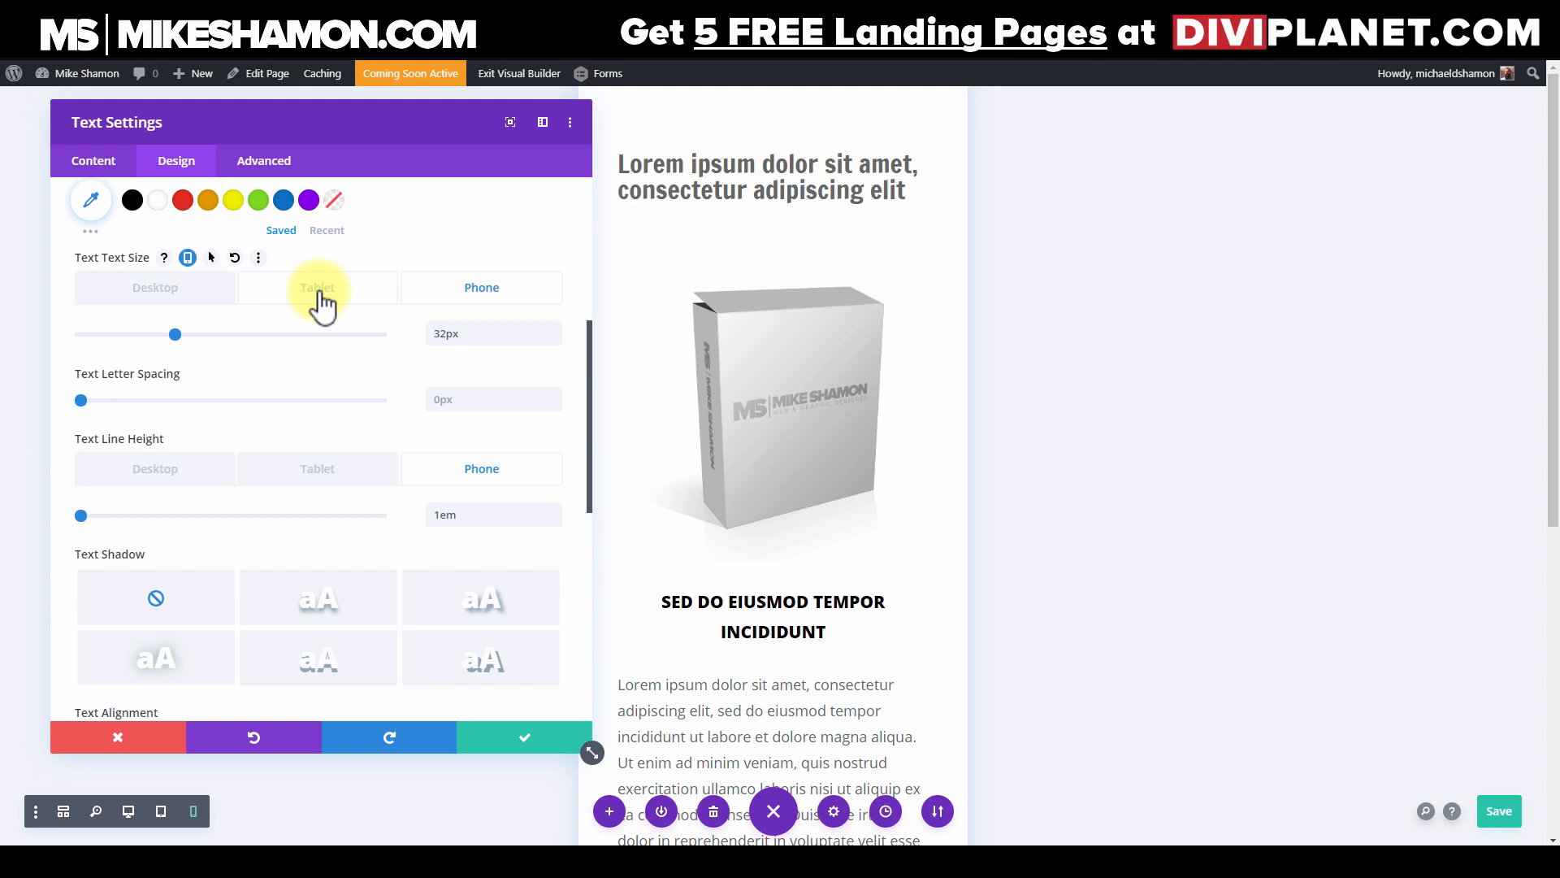
Step: Set the headline's text line height to 1em for tablets
click(322, 304)
mouse_move(401, 132)
mouse_down()
mouse_move(257, 247)
mouse_move(371, 132)
mouse_move(403, 142)
mouse_up()
scroll(333, 407, down, 3)
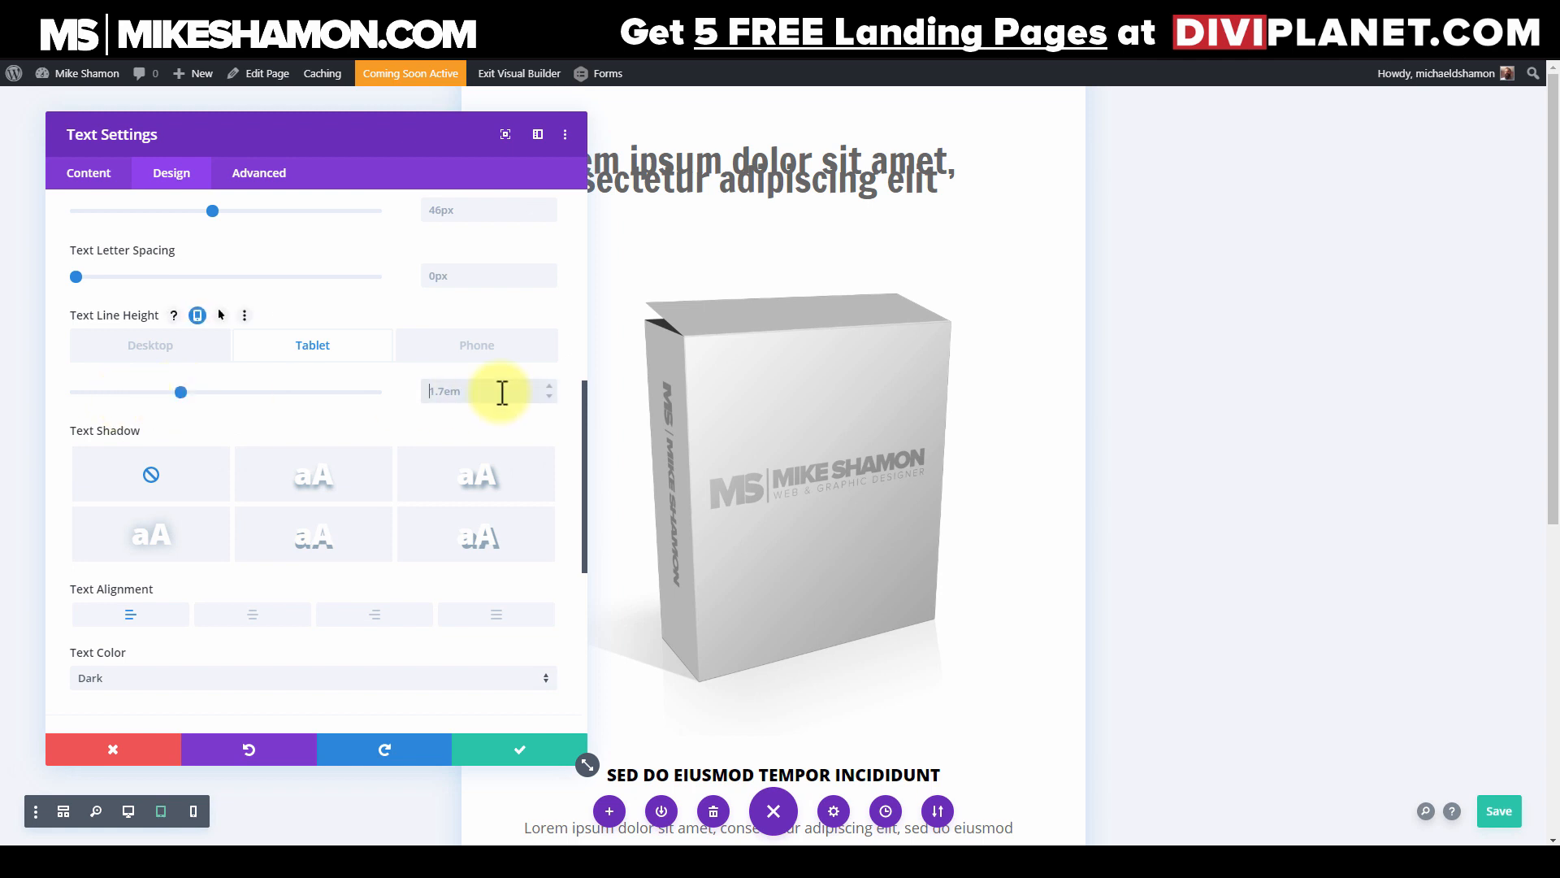
triple_click(522, 392)
text(1em)
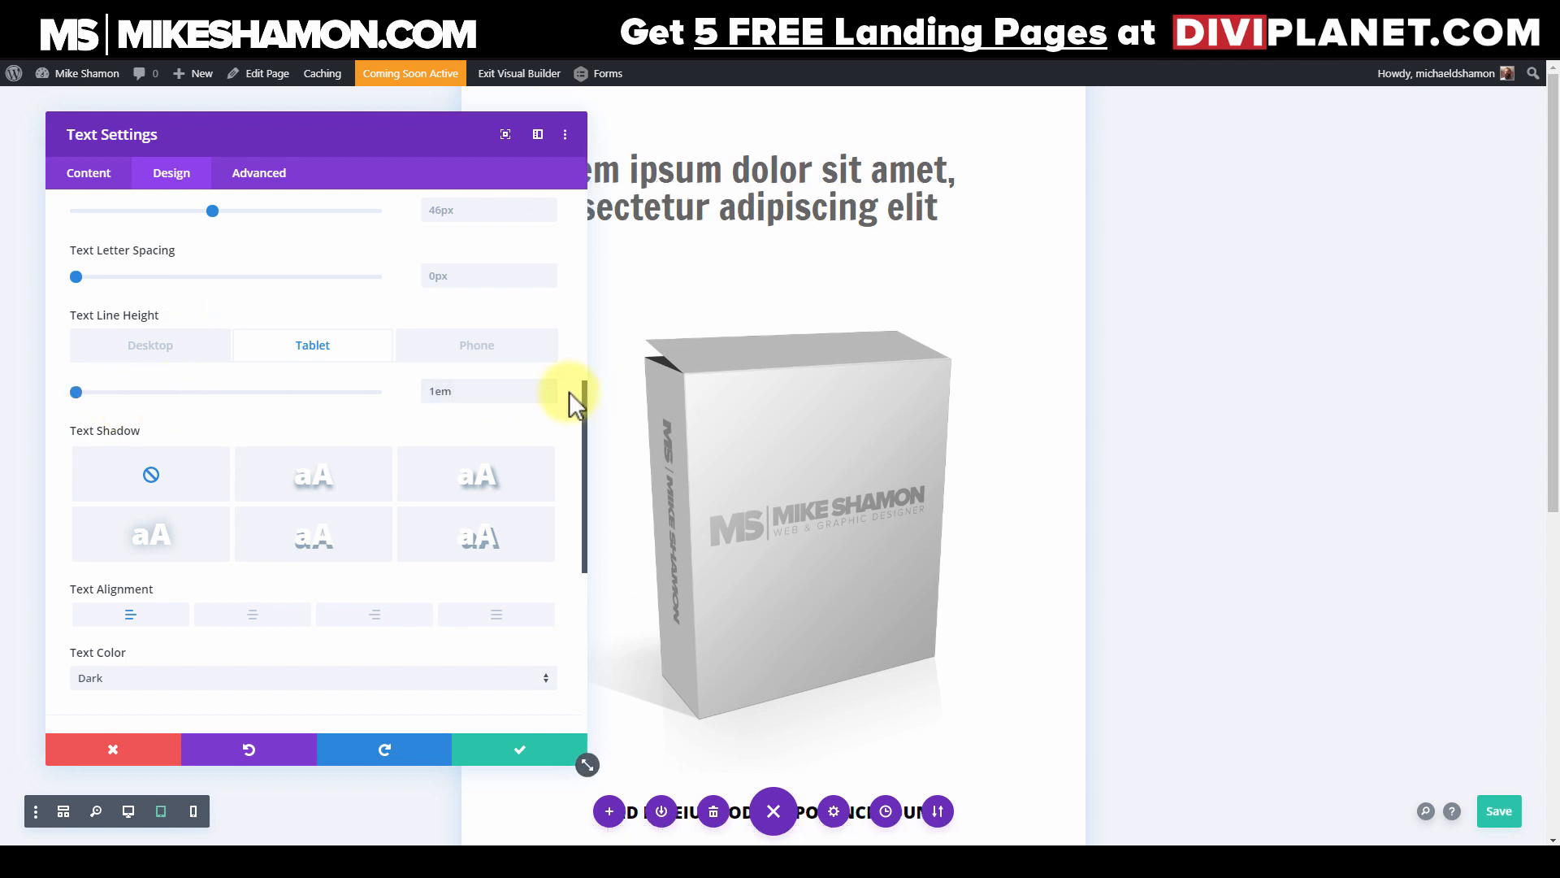
scroll(313, 411, up, 3)
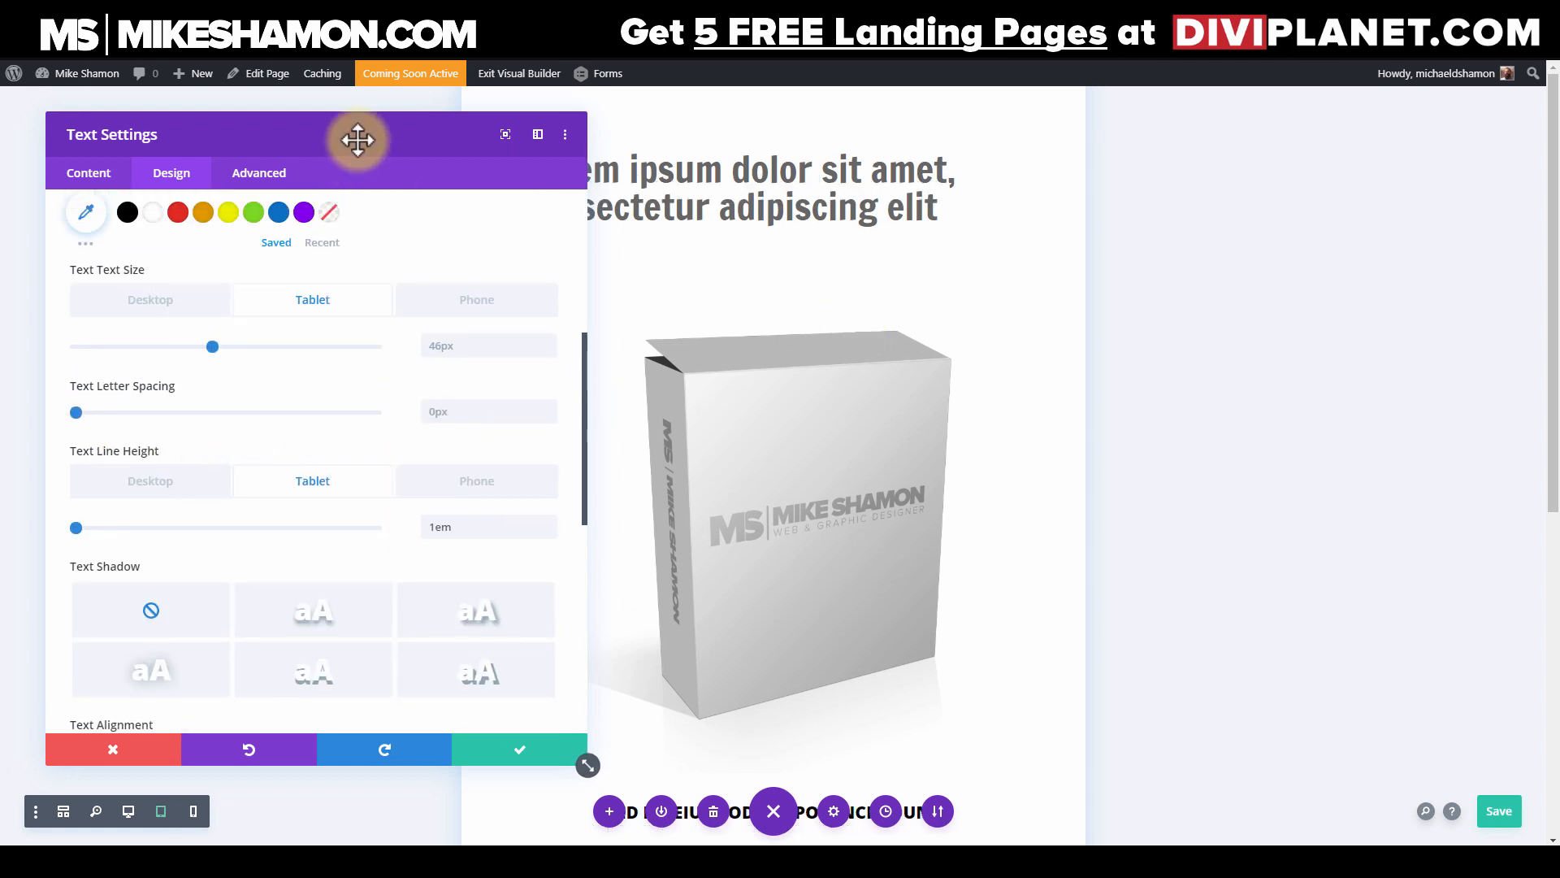
Step: Center the headline text and save the text module's settings
mouse_move(368, 139)
mouse_down()
mouse_move(1003, 288)
mouse_move(391, 158)
mouse_up()
scroll(352, 417, up, 3)
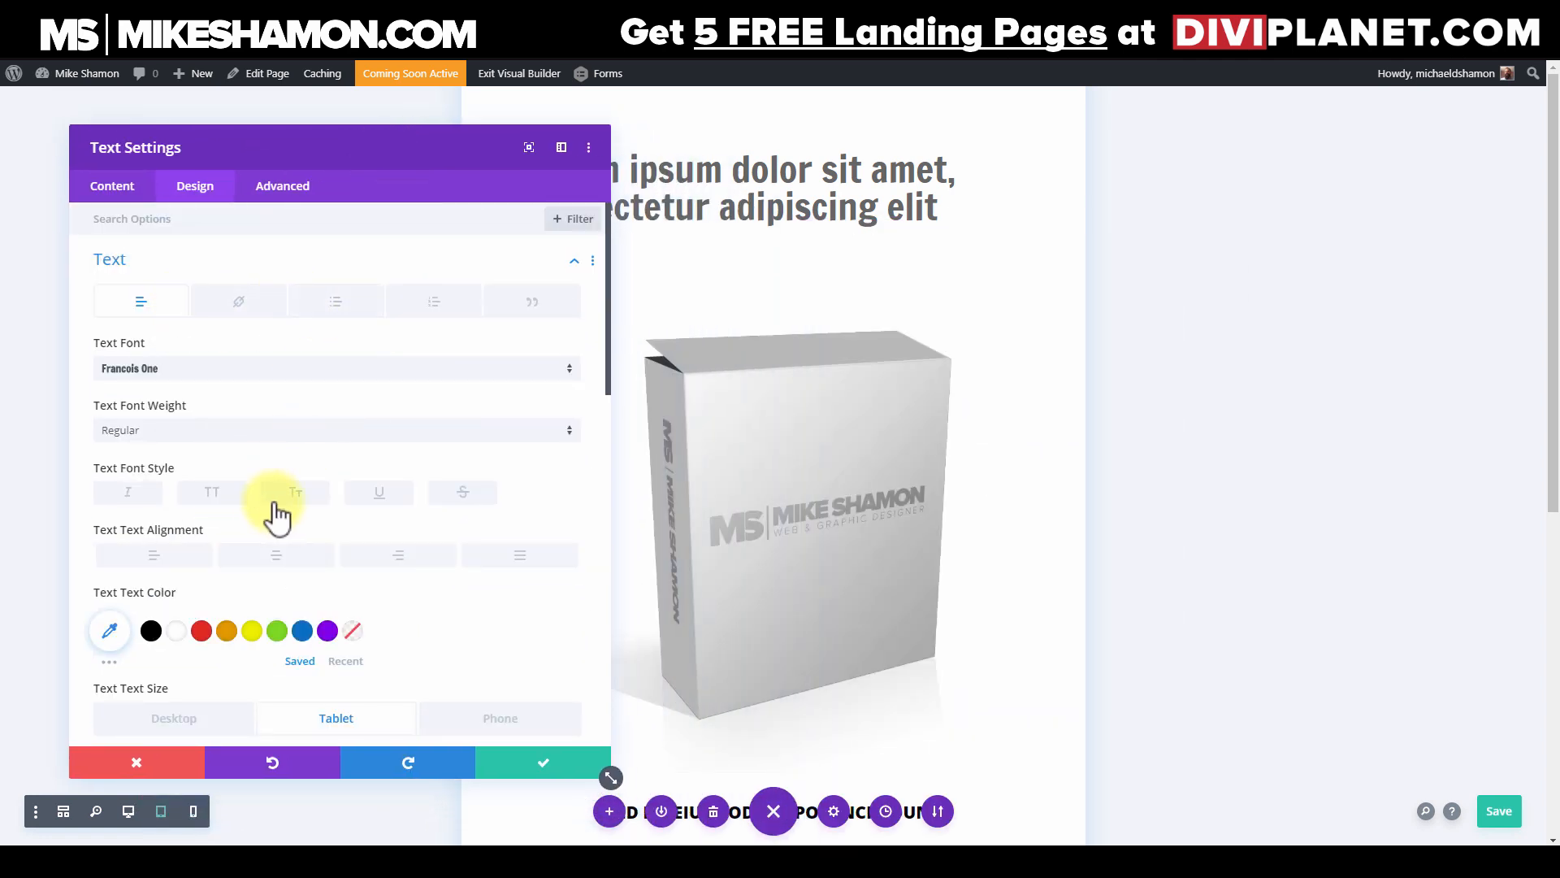
click(279, 559)
scroll(356, 535, down, 3)
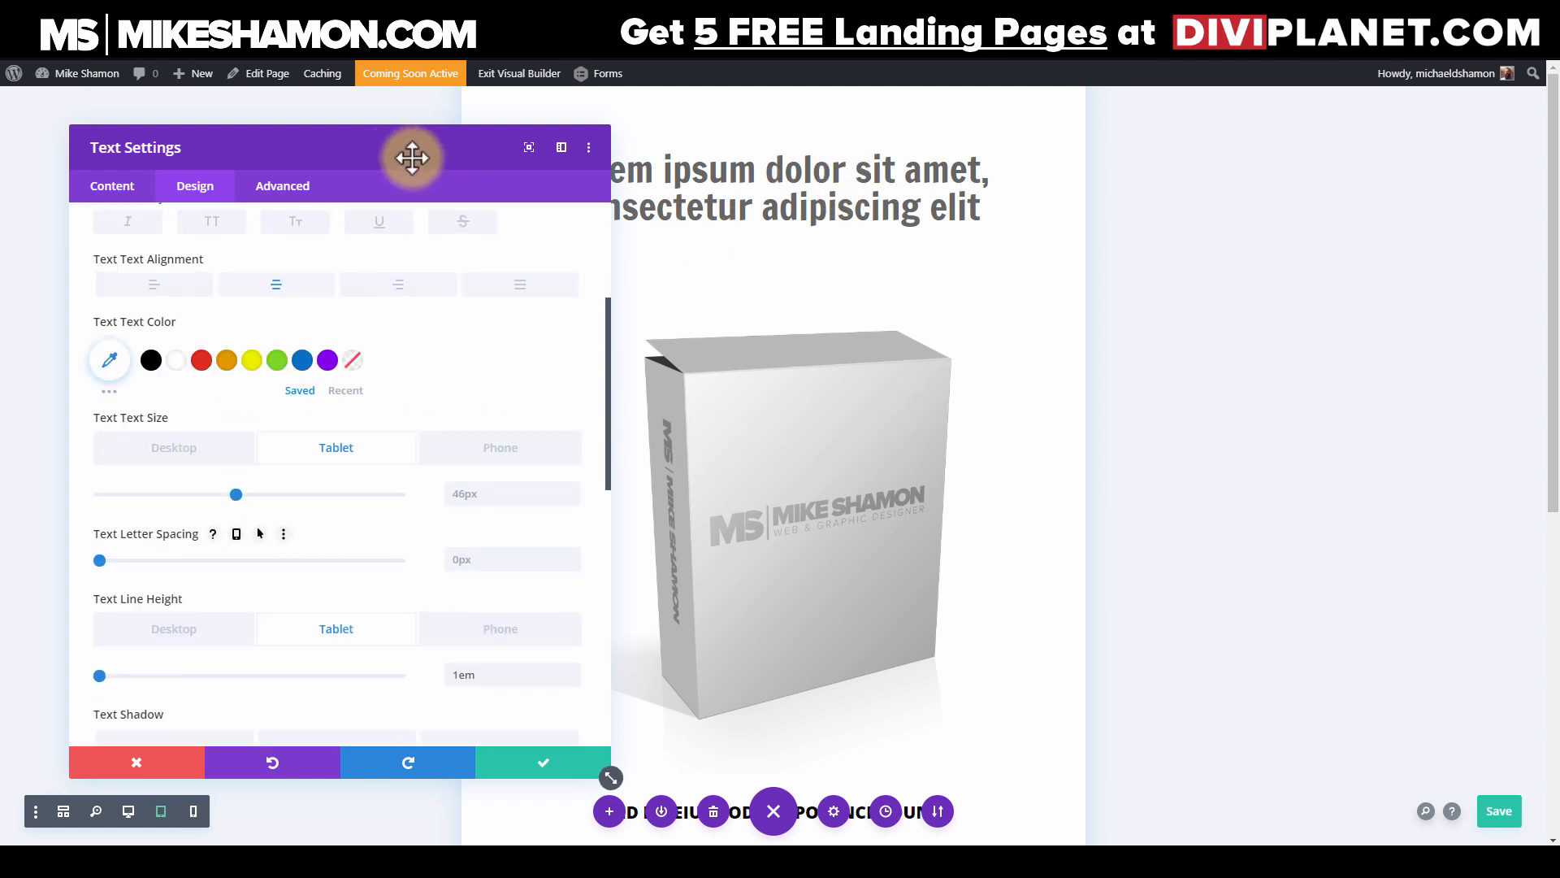
mouse_move(411, 157)
mouse_down()
mouse_move(341, 303)
mouse_move(428, 173)
mouse_up()
scroll(421, 310, down, 4)
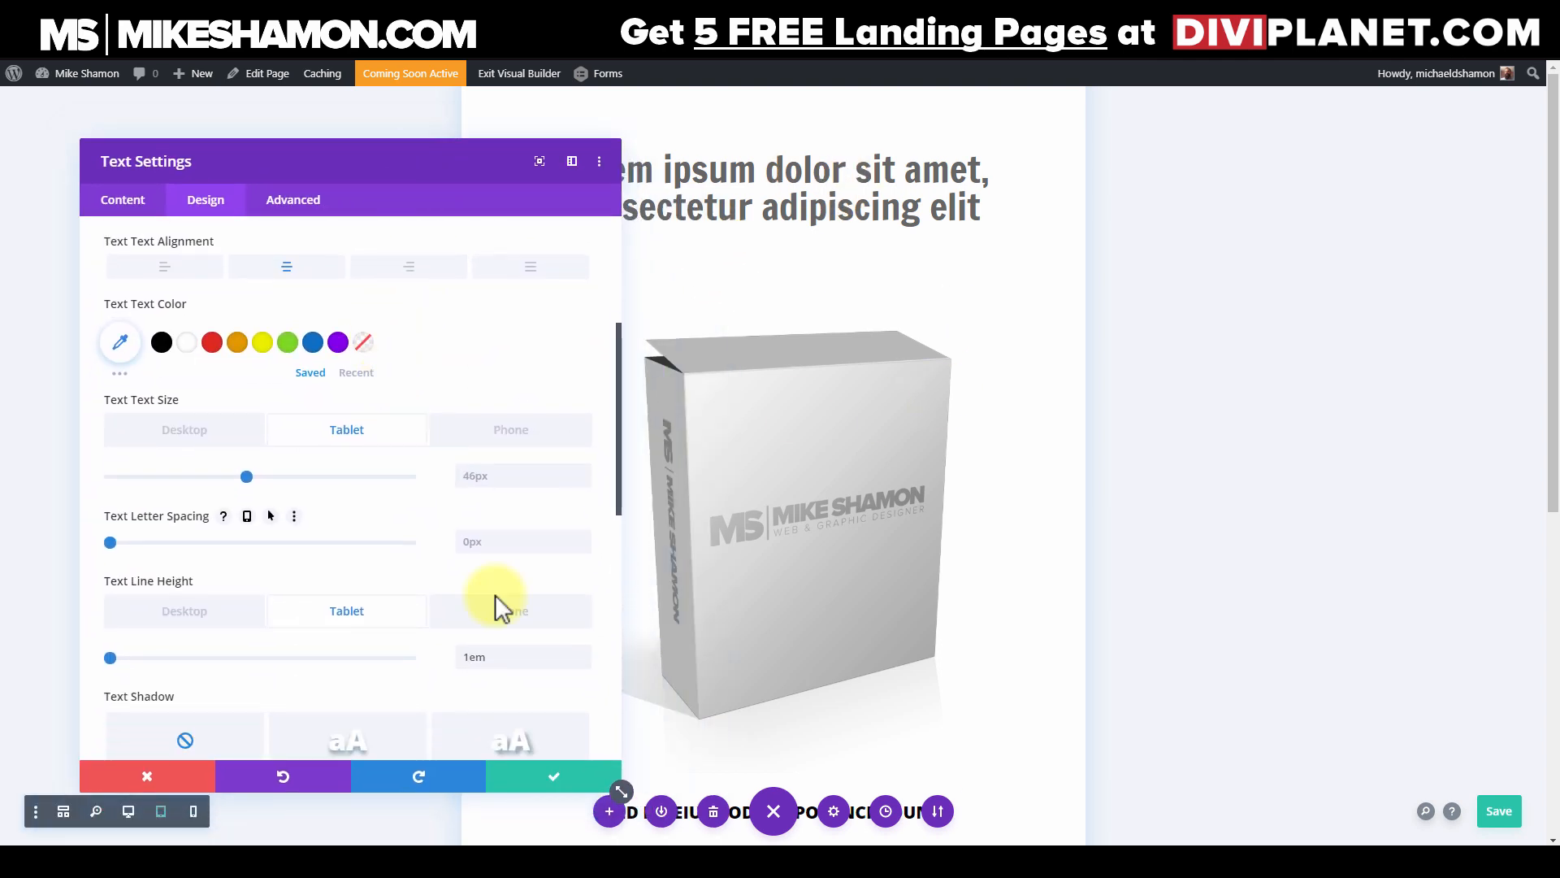
click(568, 787)
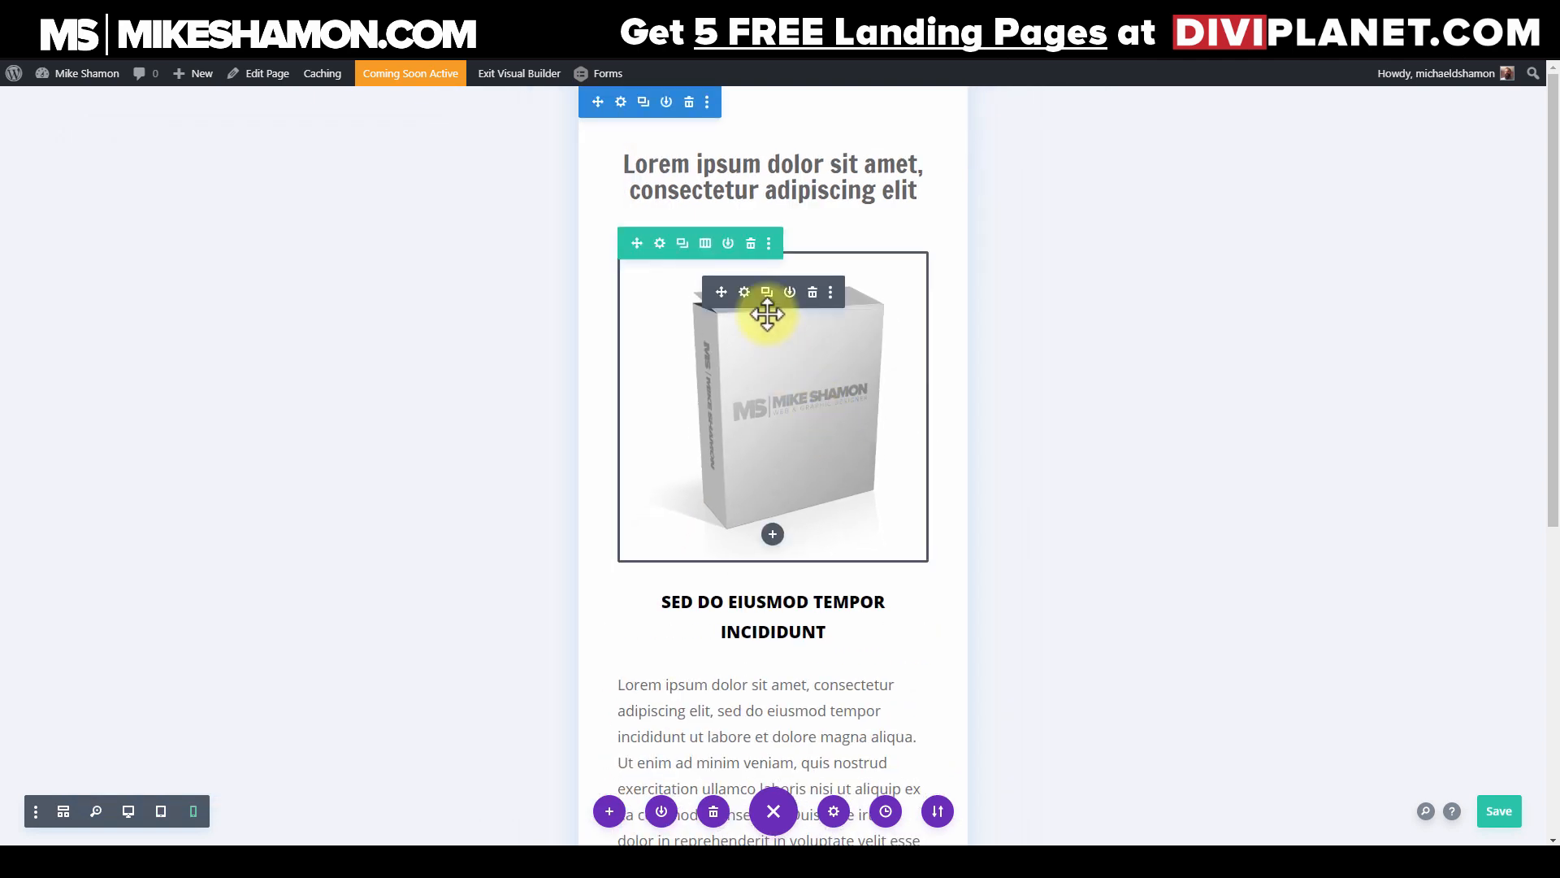
Step: Set the top padding and top margin of the two-column row below the headline to 0px for phones, and save the row
click(661, 245)
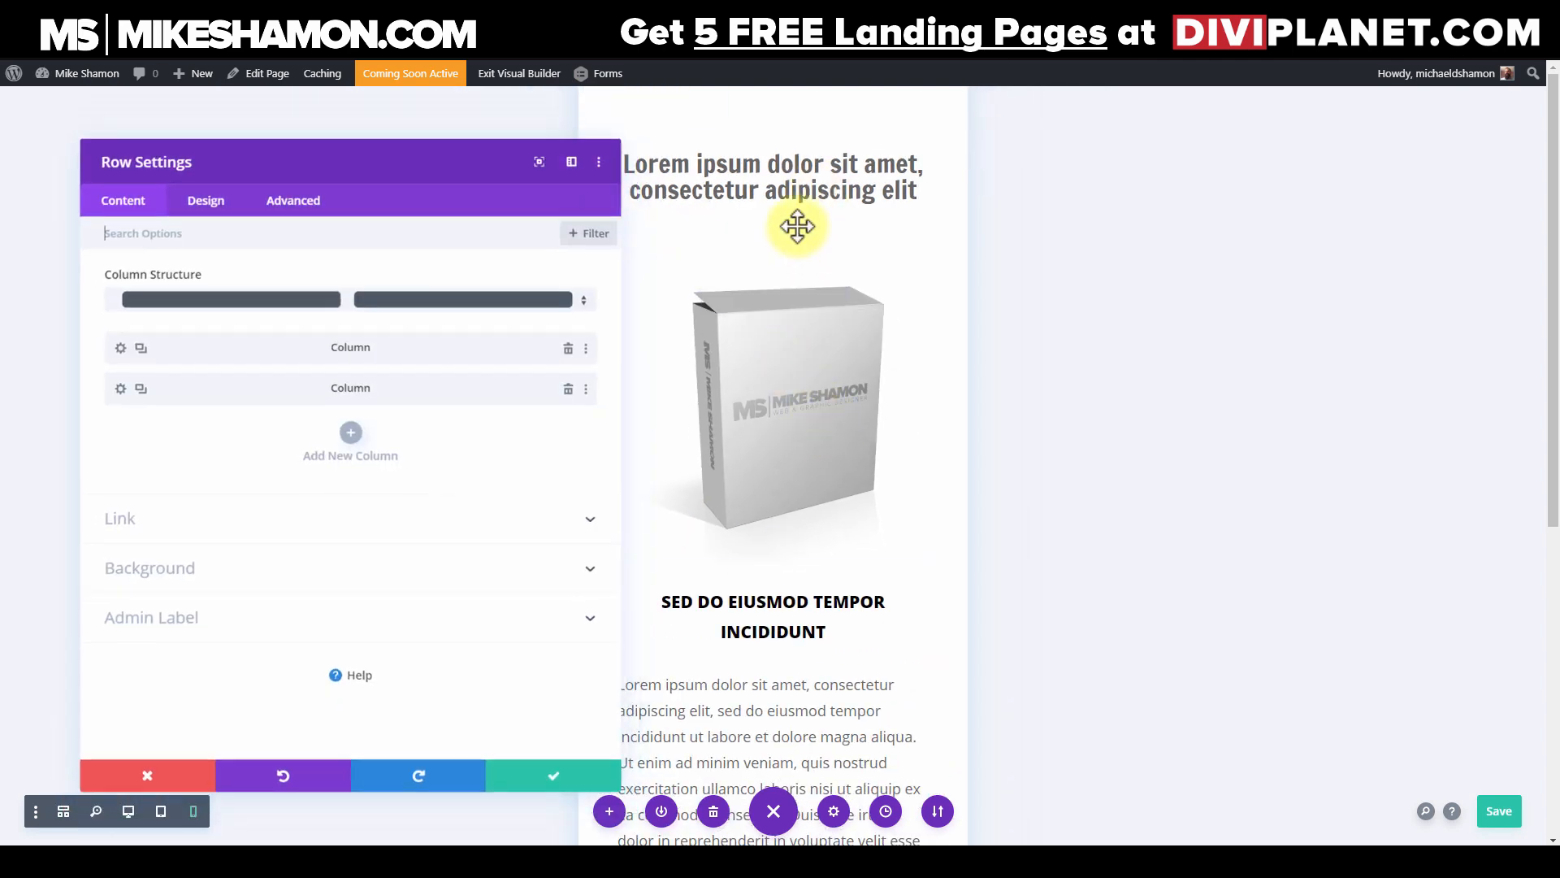
click(206, 200)
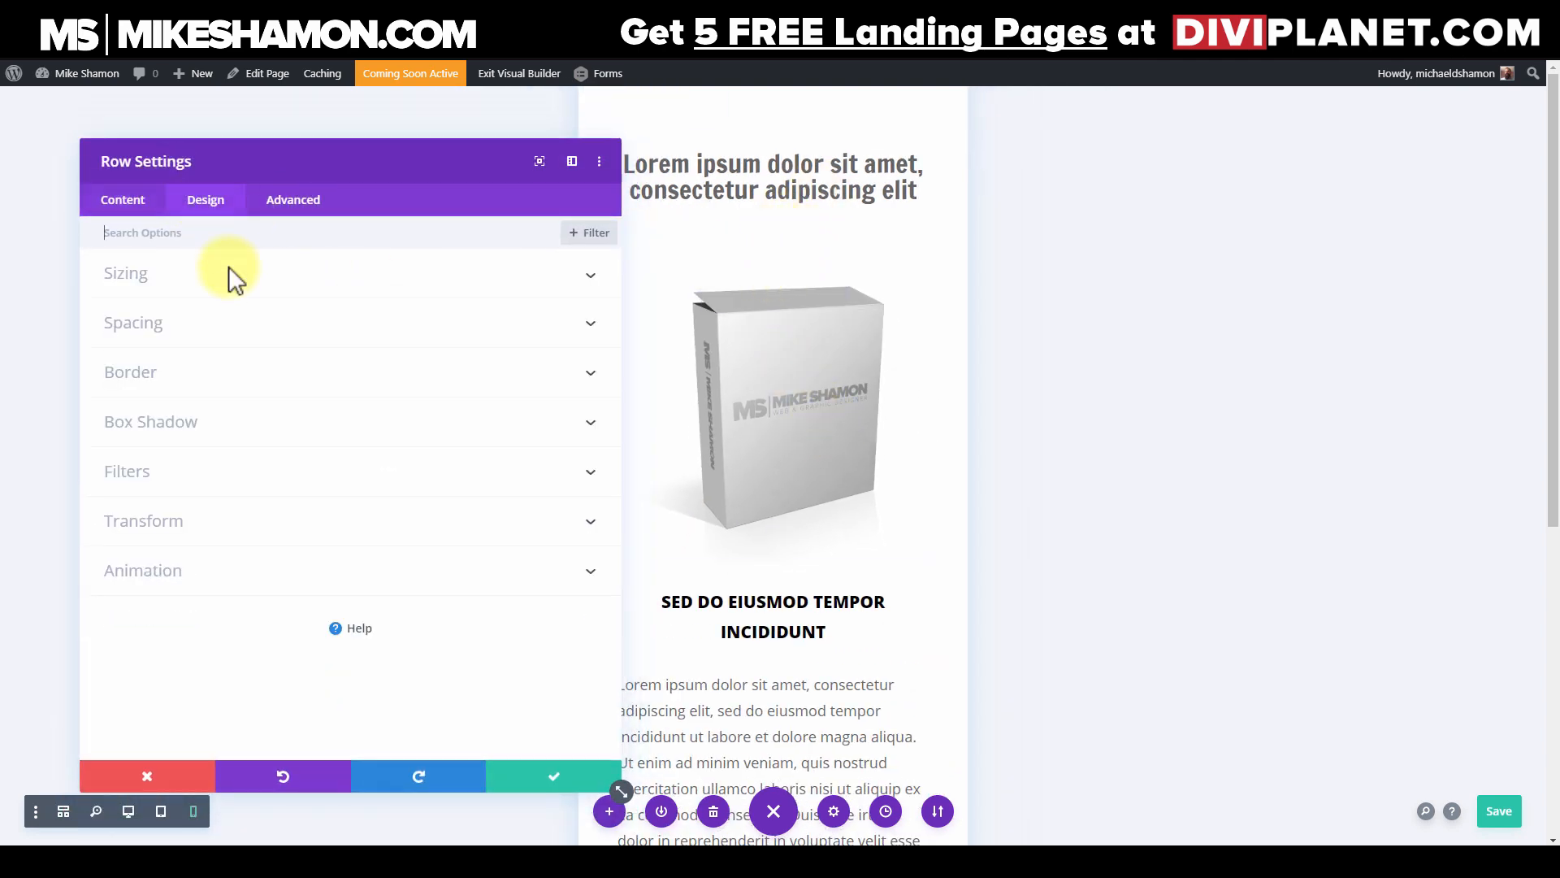
click(191, 317)
click(156, 305)
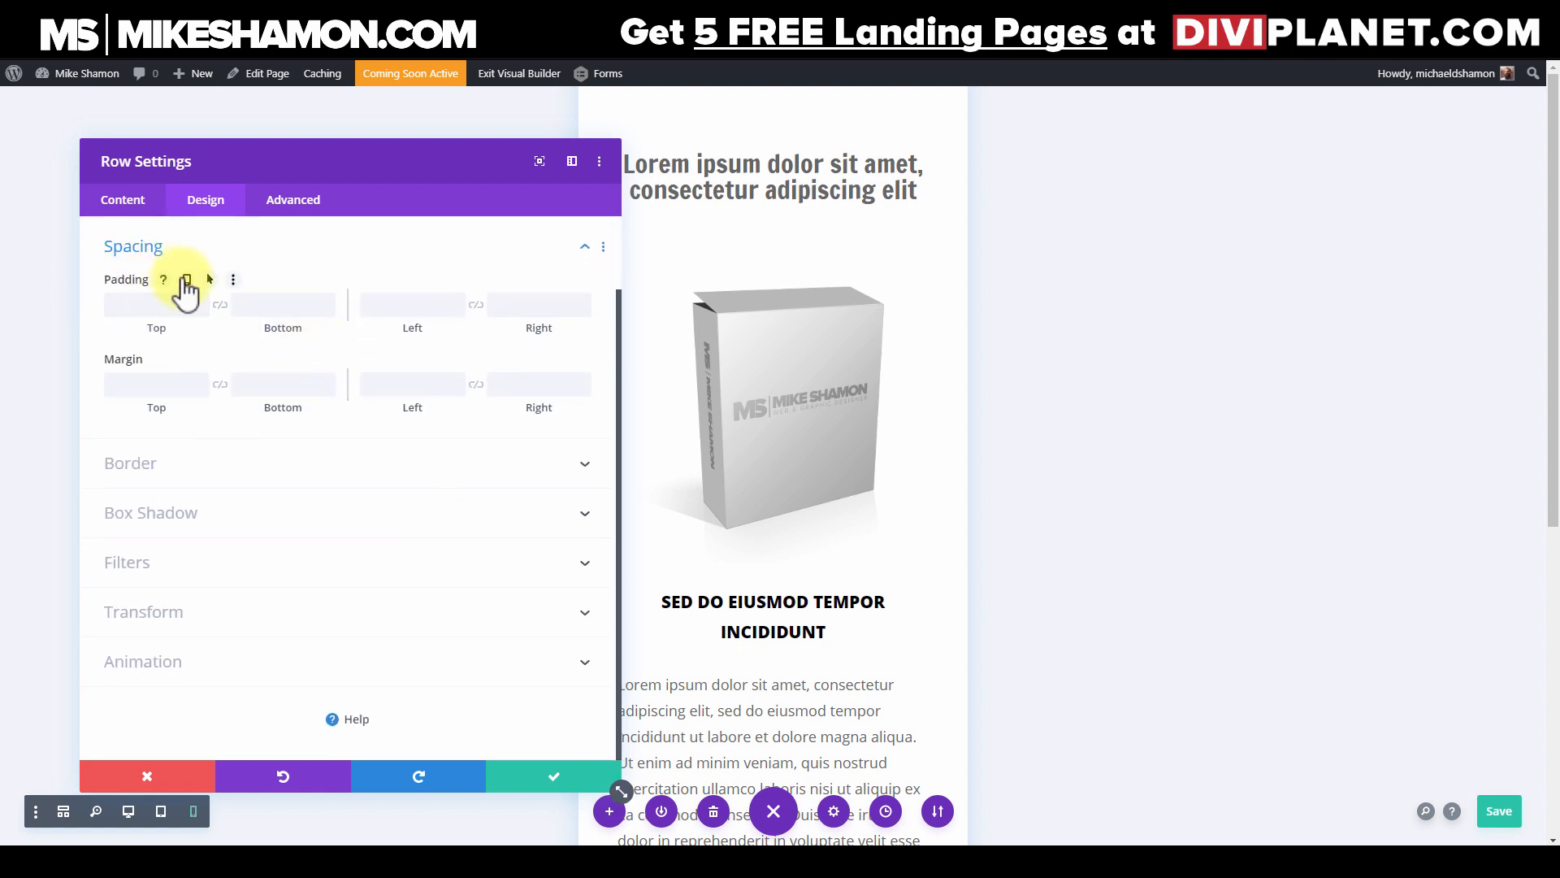
click(186, 279)
click(152, 359)
click(151, 391)
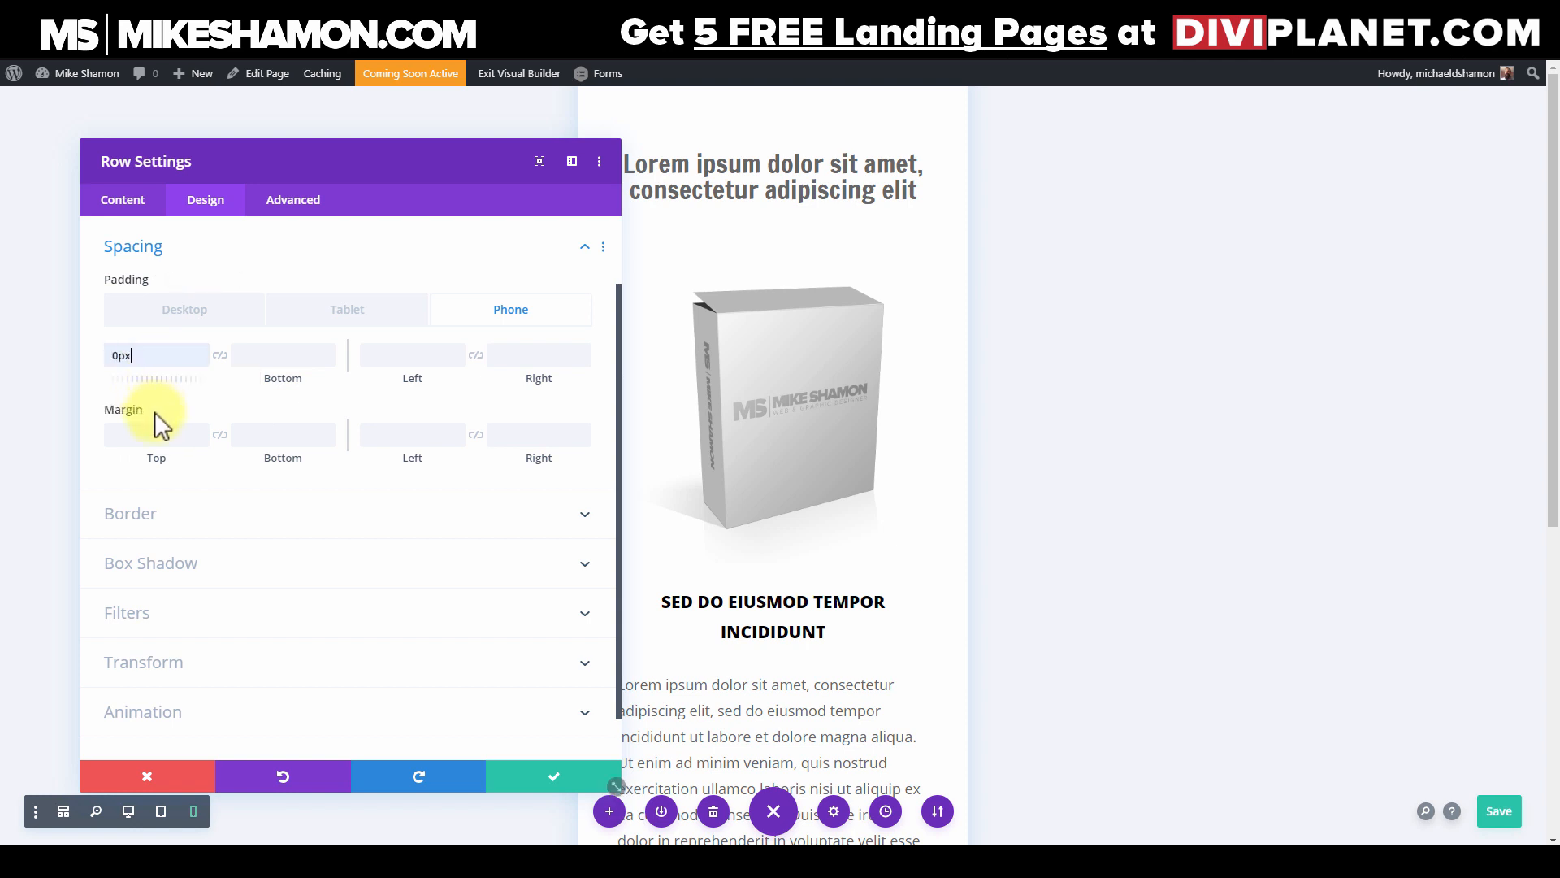
click(182, 409)
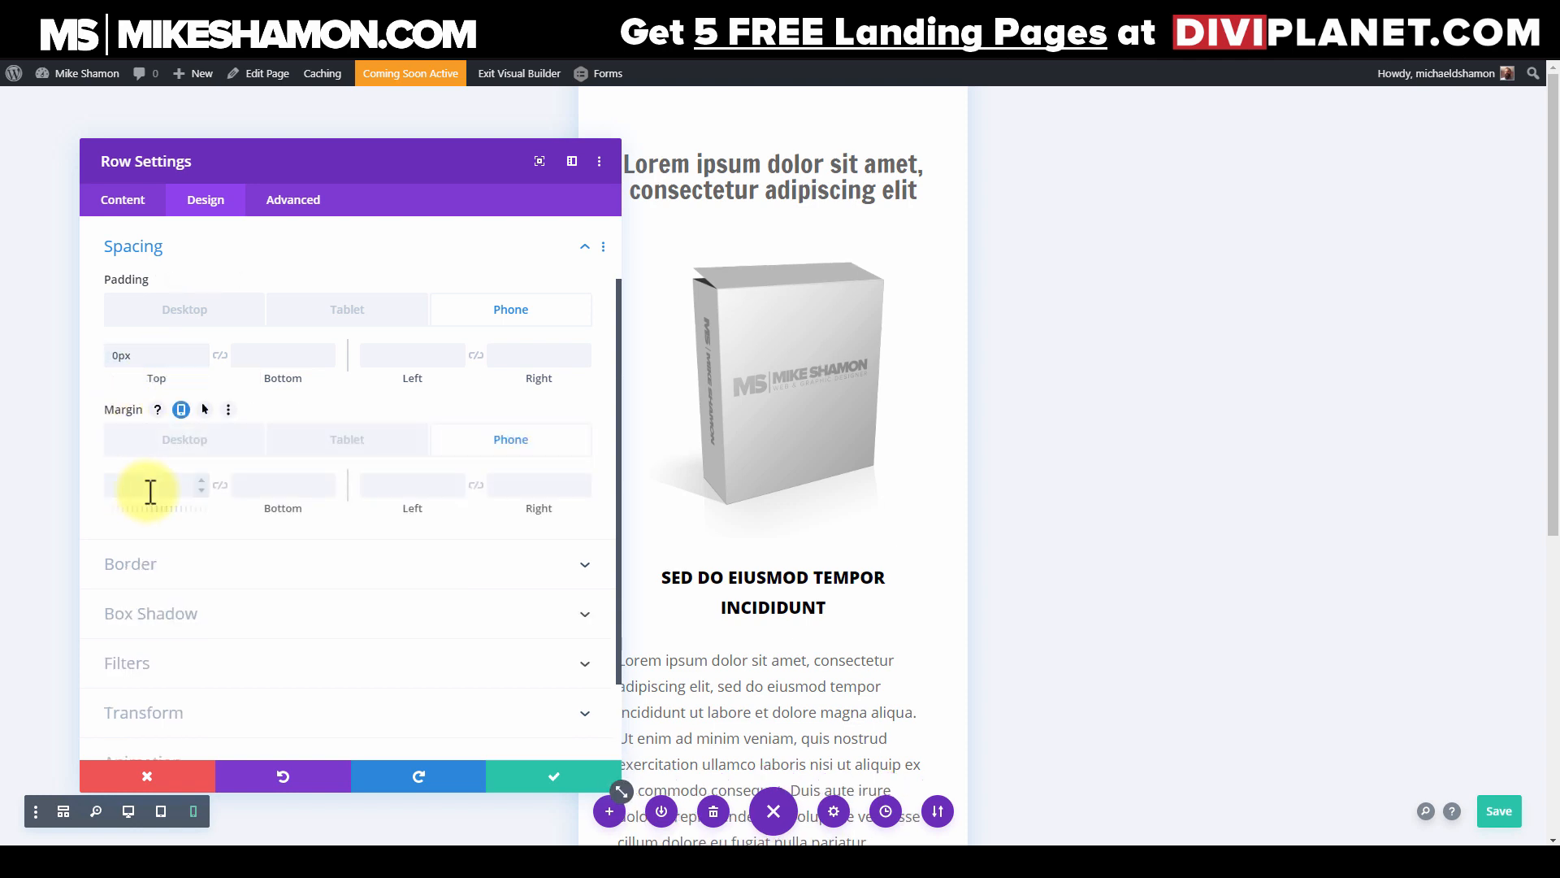
click(148, 515)
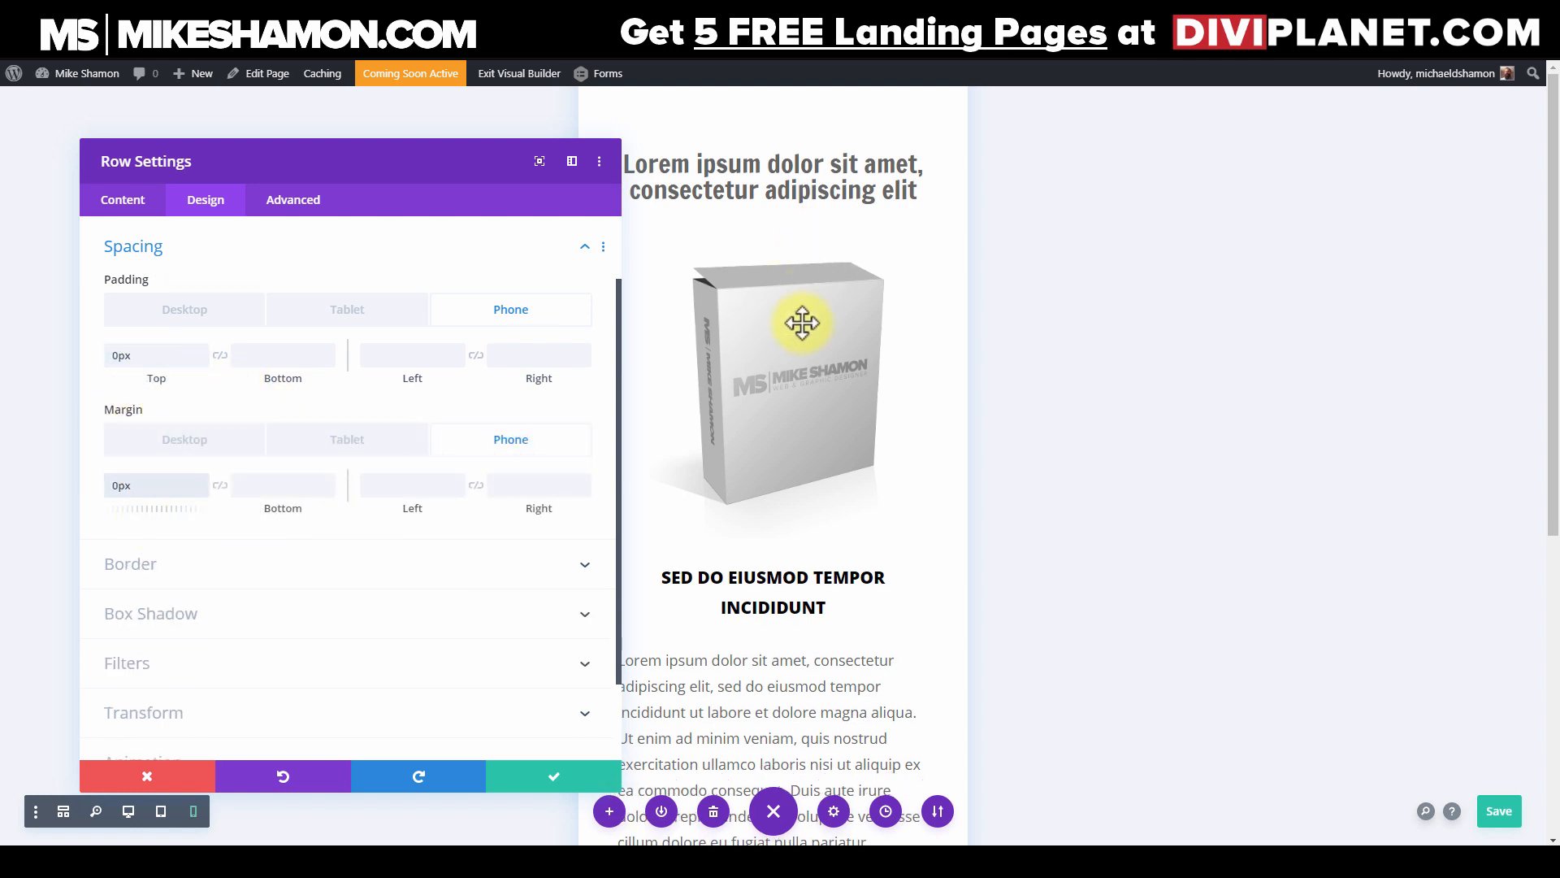
click(556, 777)
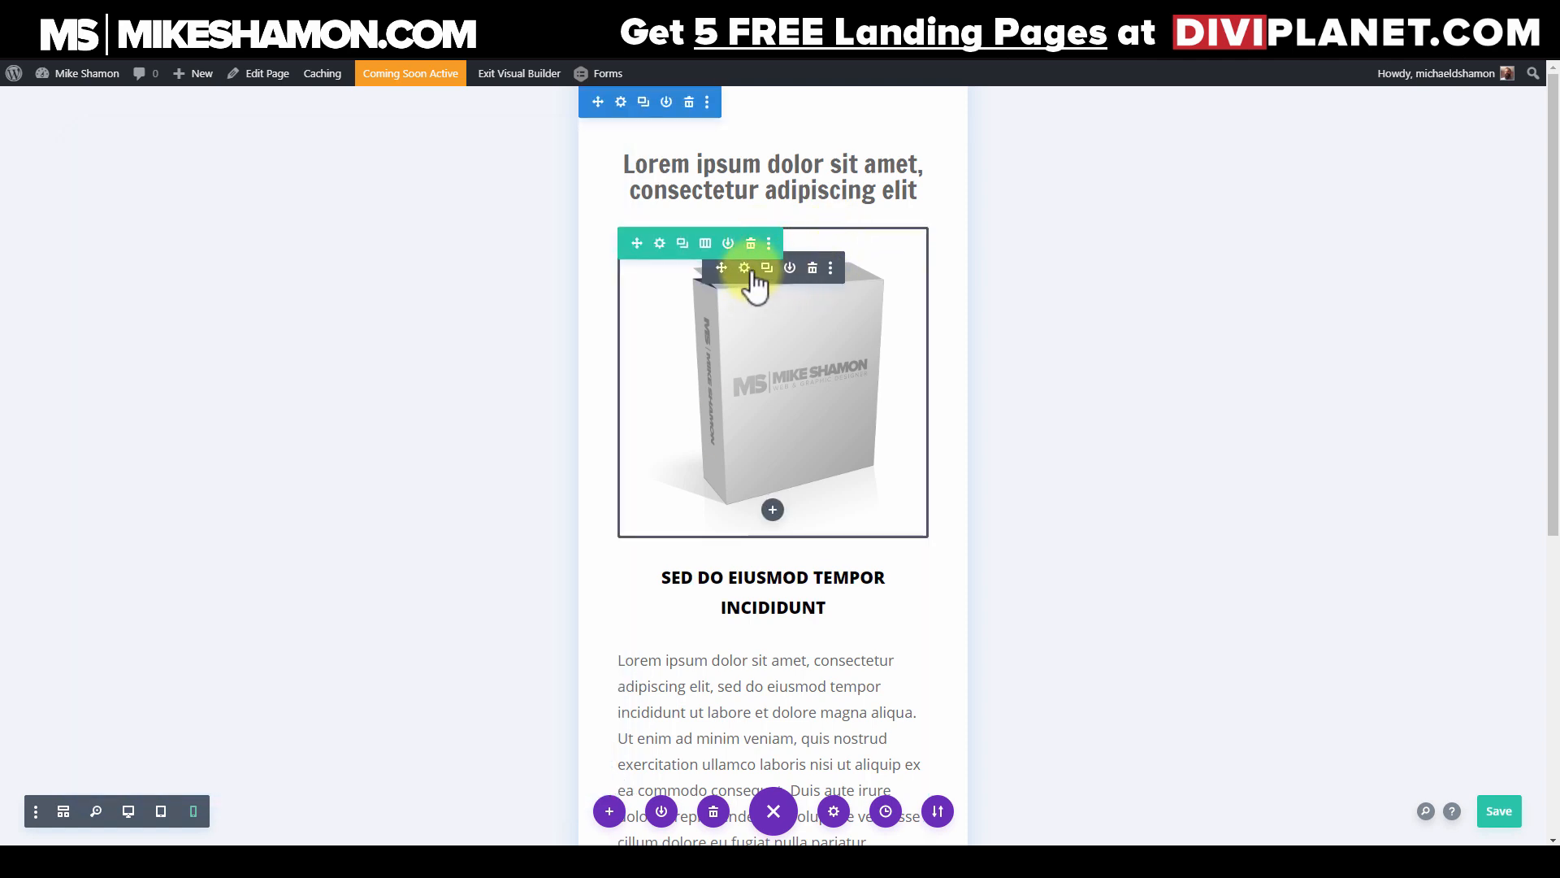
Step: Set the product box image's top margin and top padding to 0px for phones, and save the image module
click(744, 268)
click(205, 199)
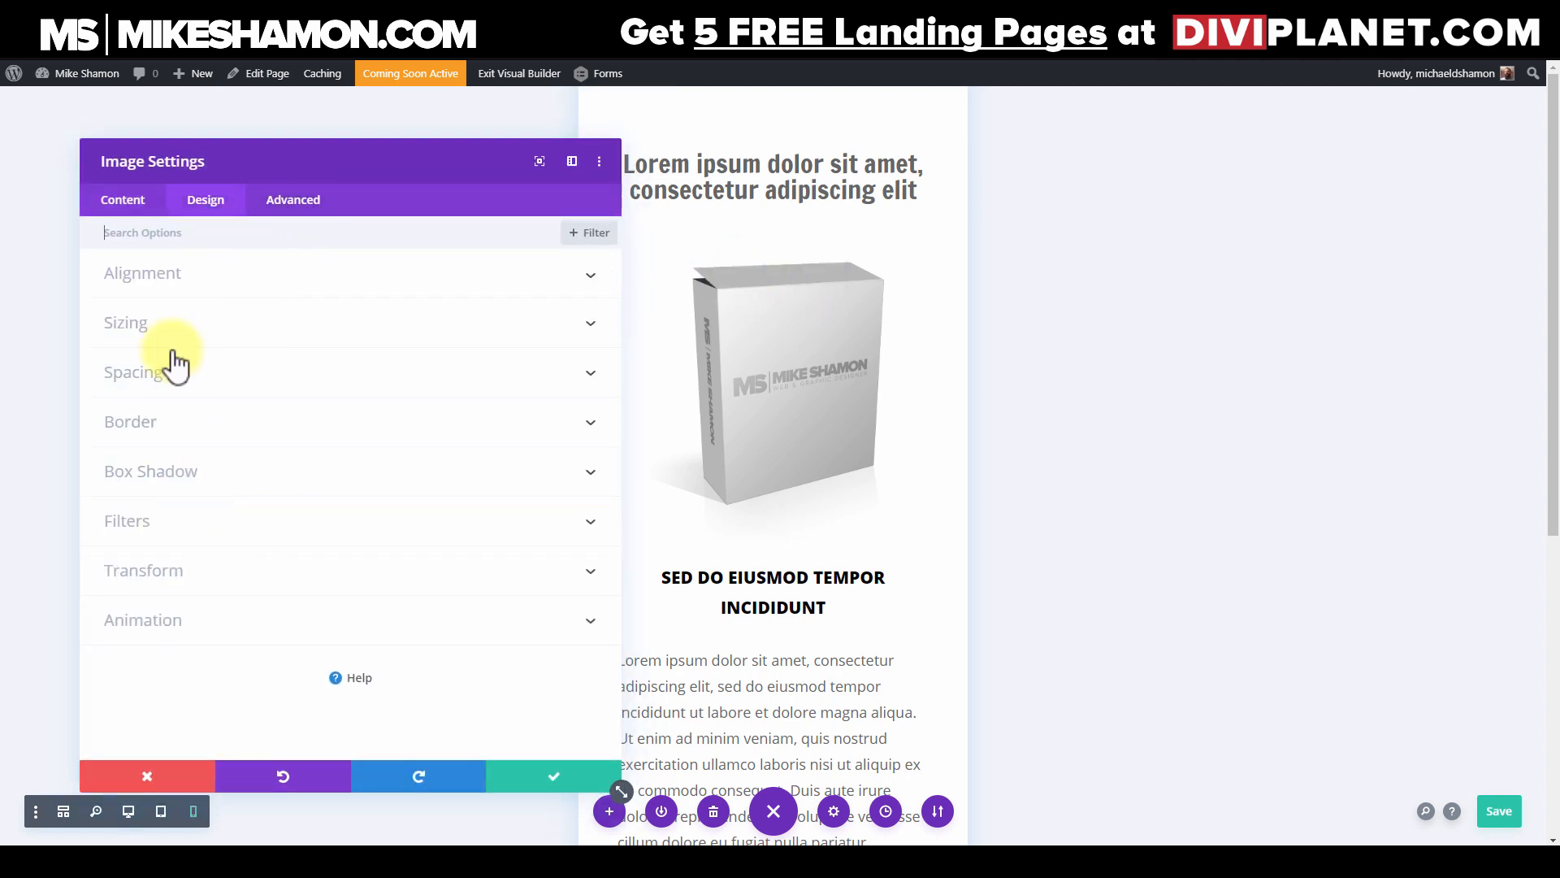
click(195, 375)
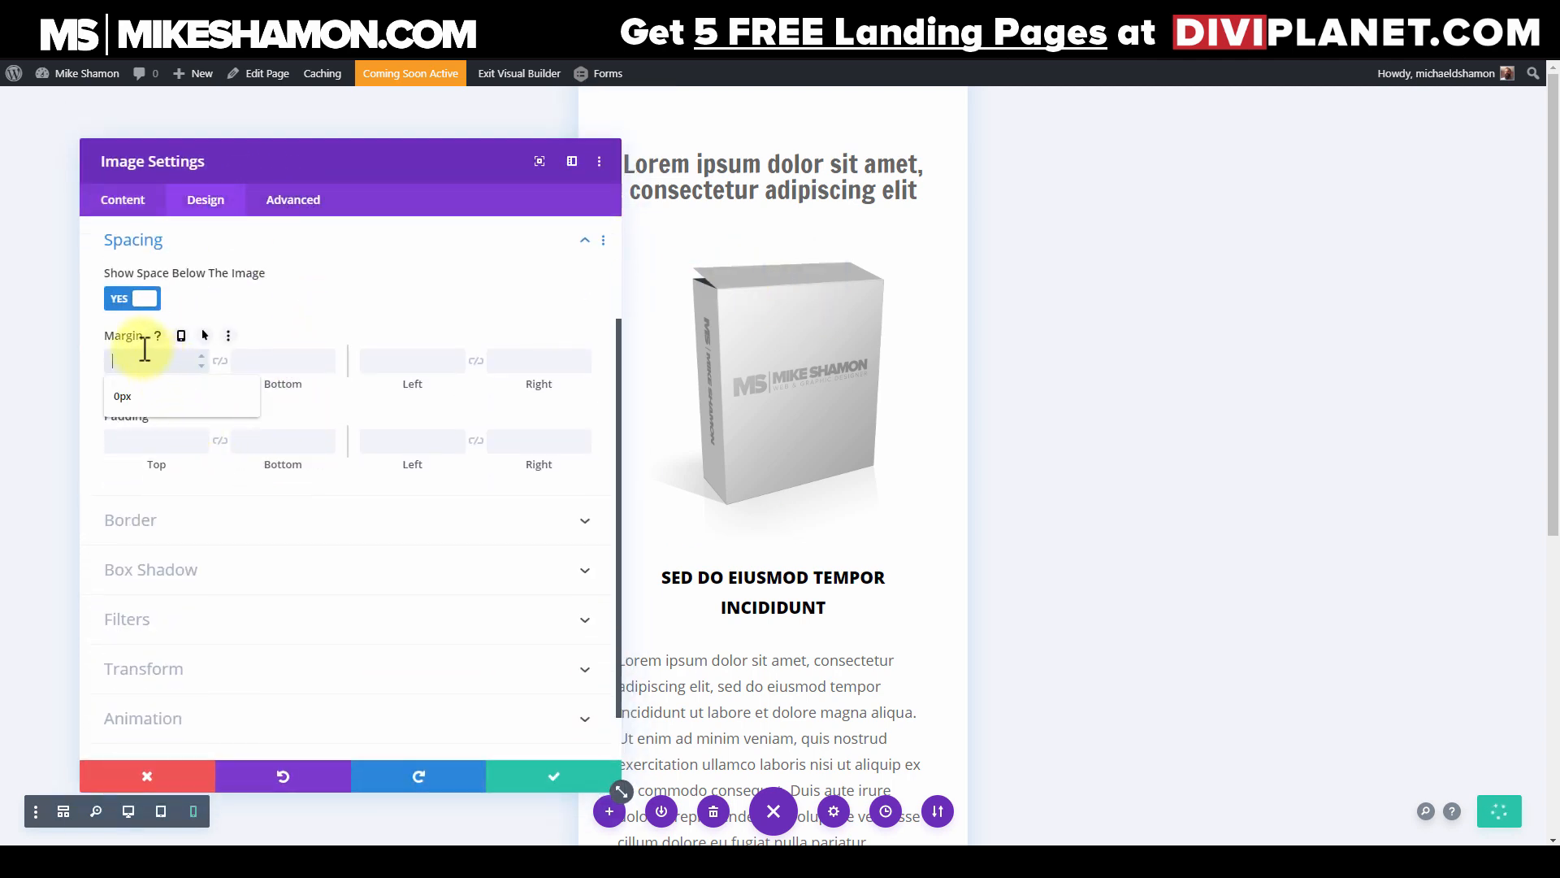
click(180, 336)
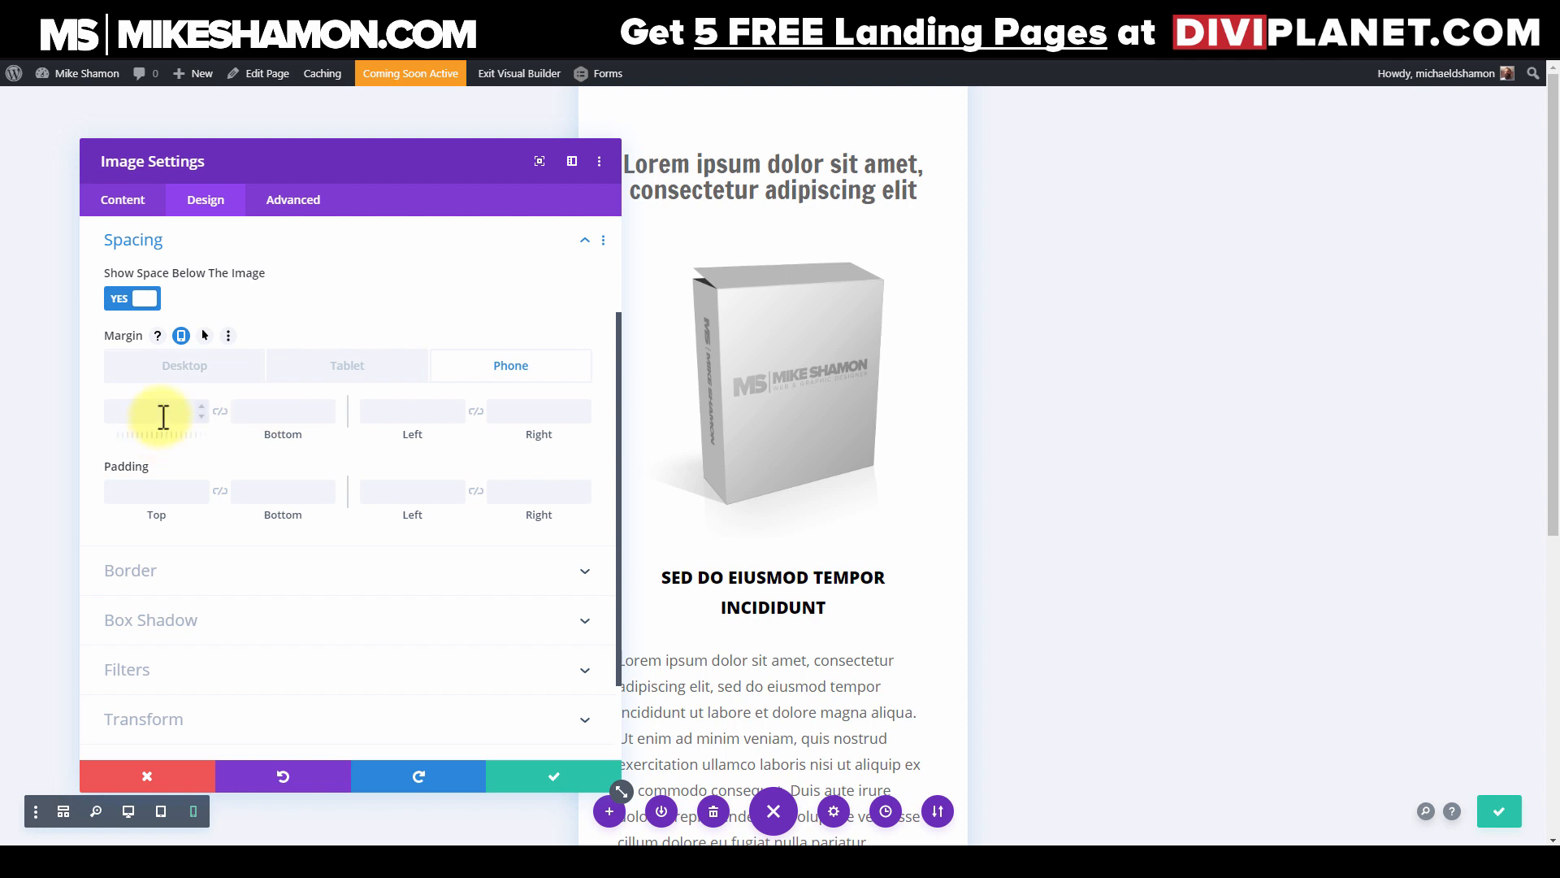
click(162, 417)
click(150, 446)
click(185, 468)
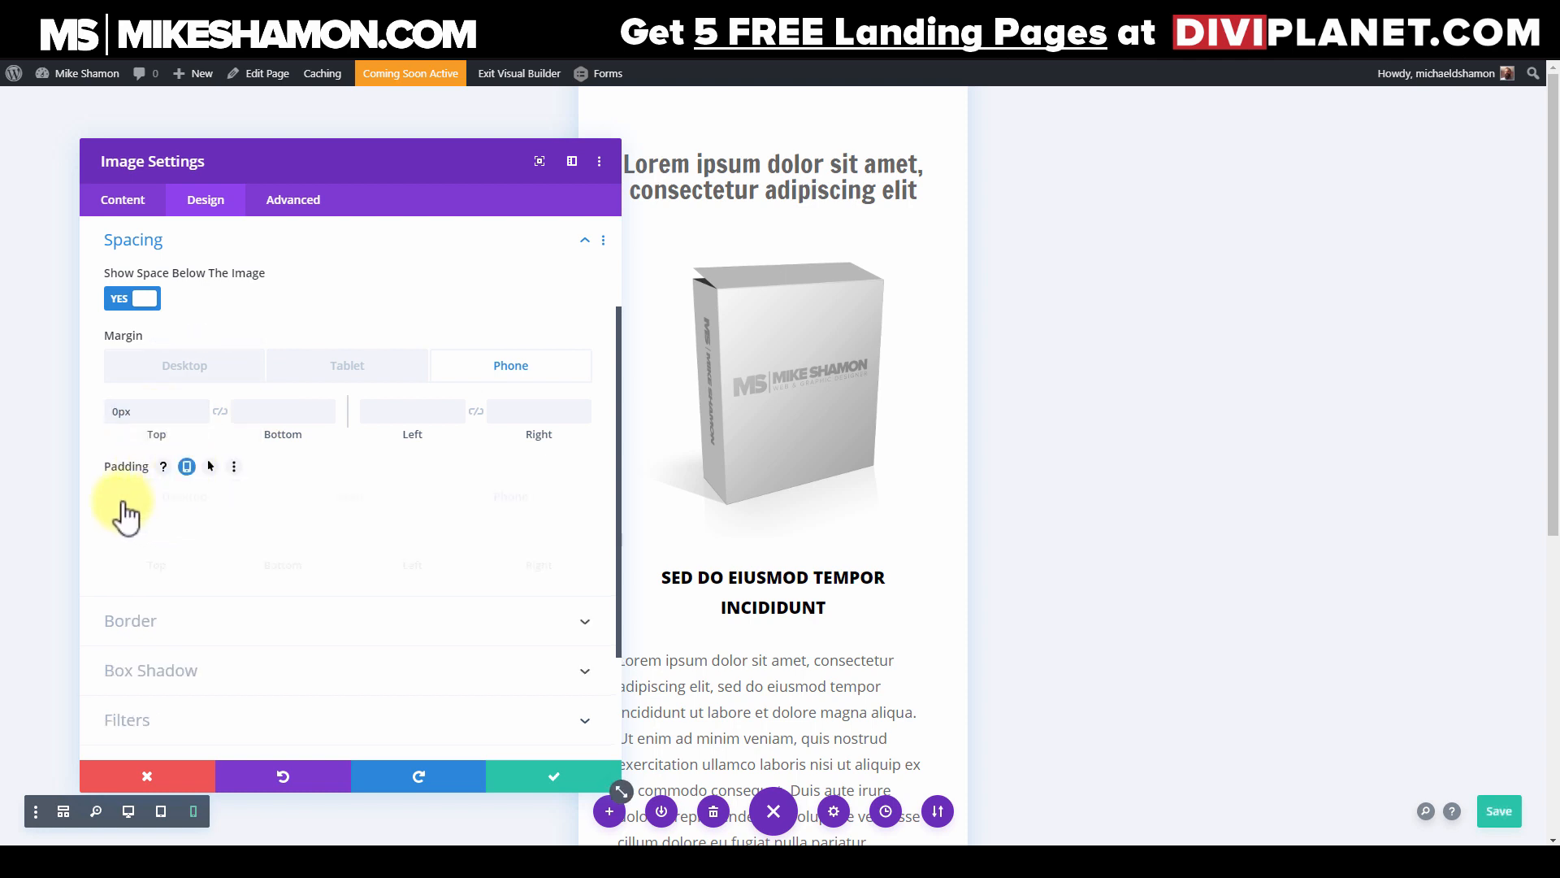
click(143, 543)
click(140, 573)
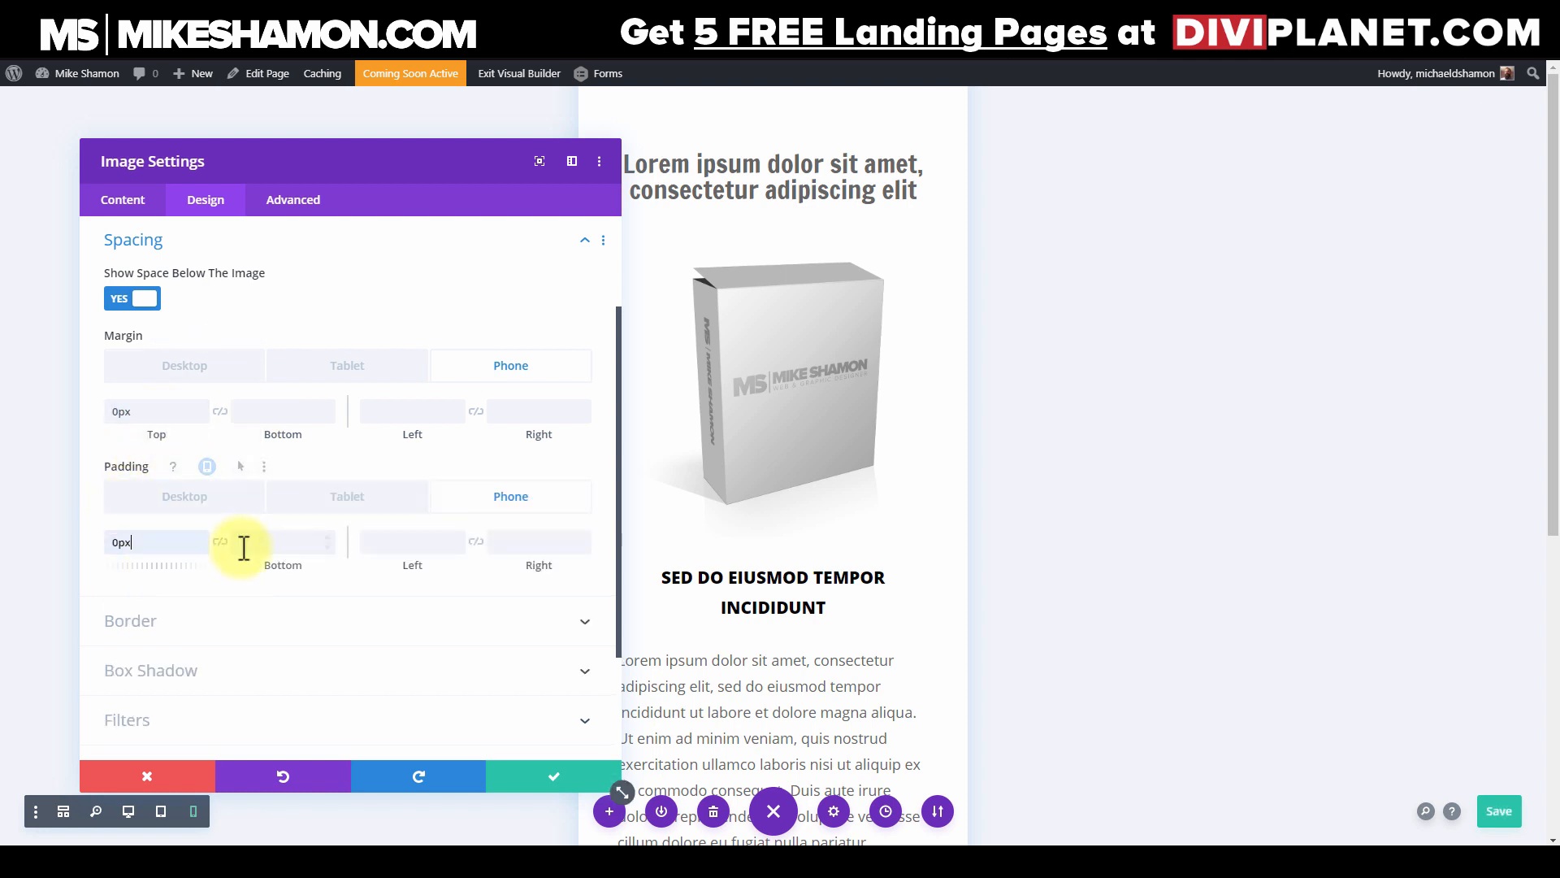
click(543, 779)
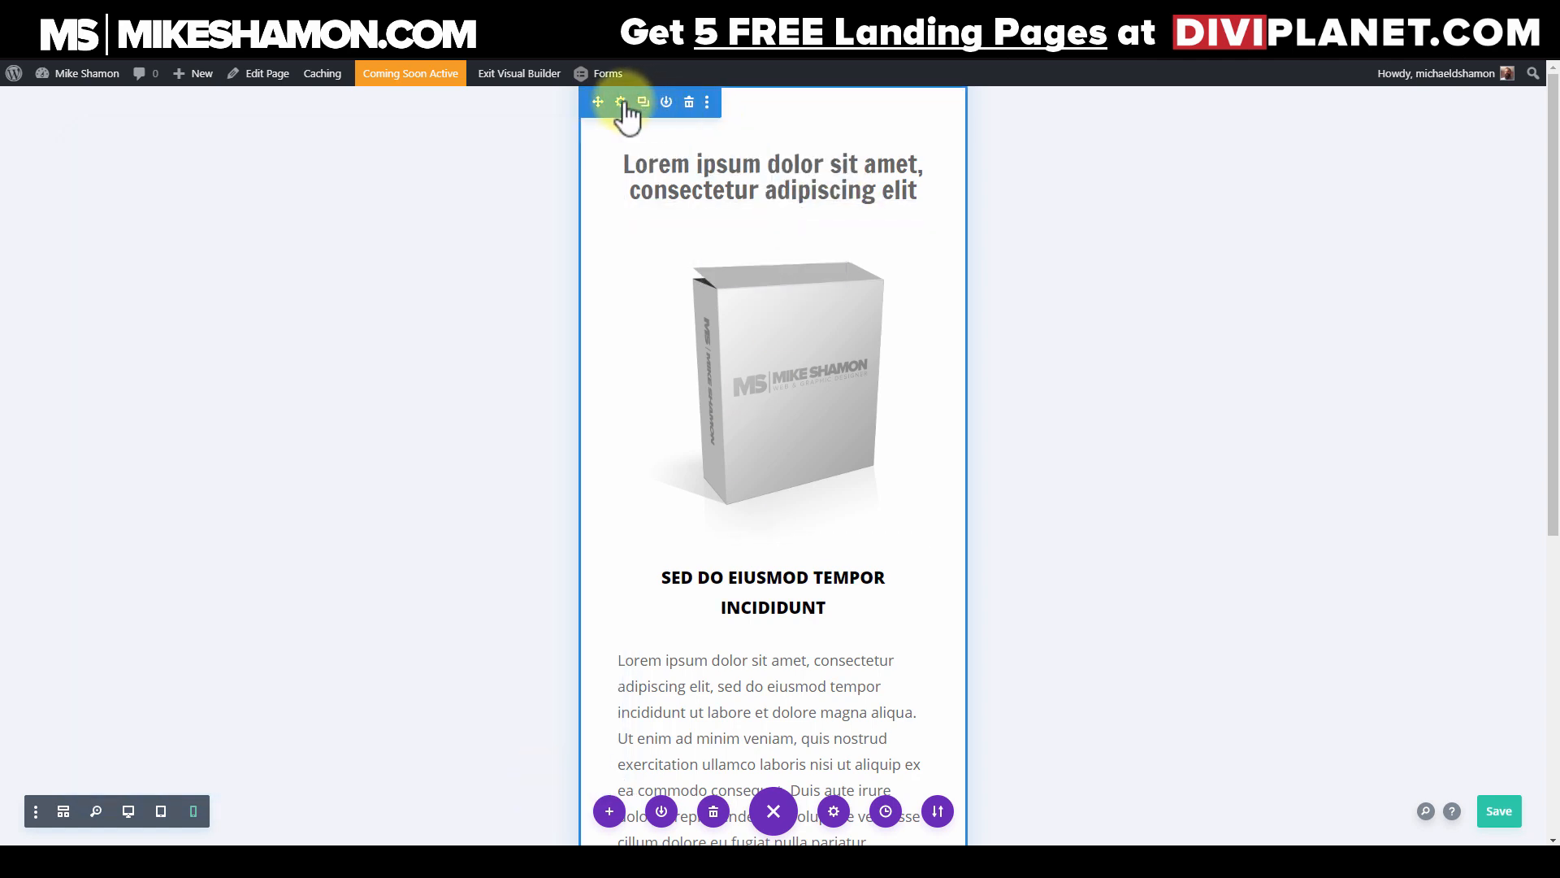
Step: Open the section's spacing settings and enable separate margin values for each device
click(622, 101)
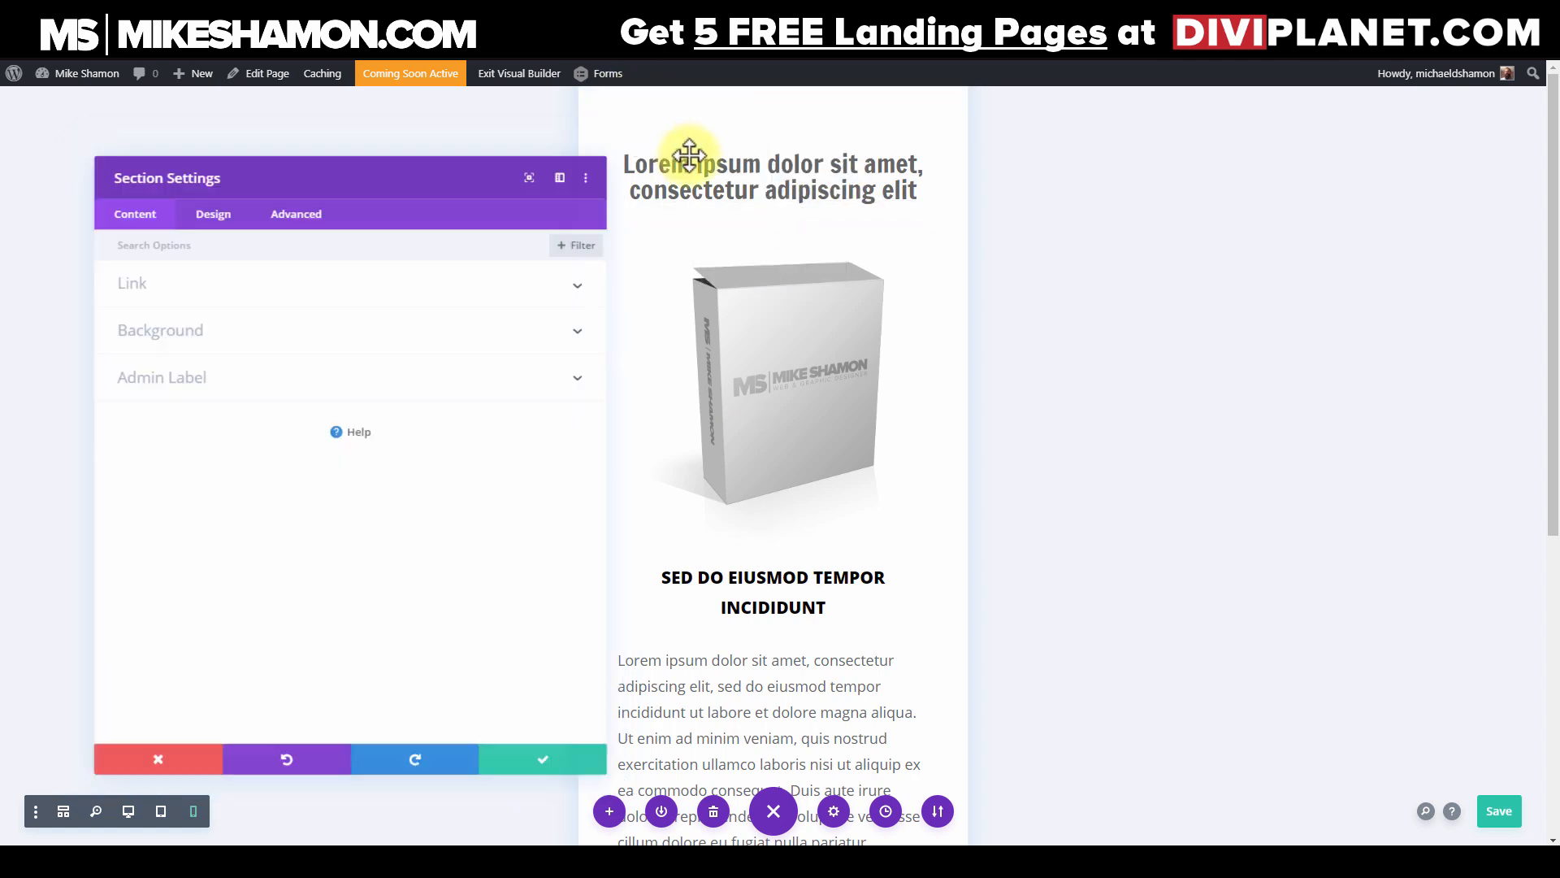
click(207, 205)
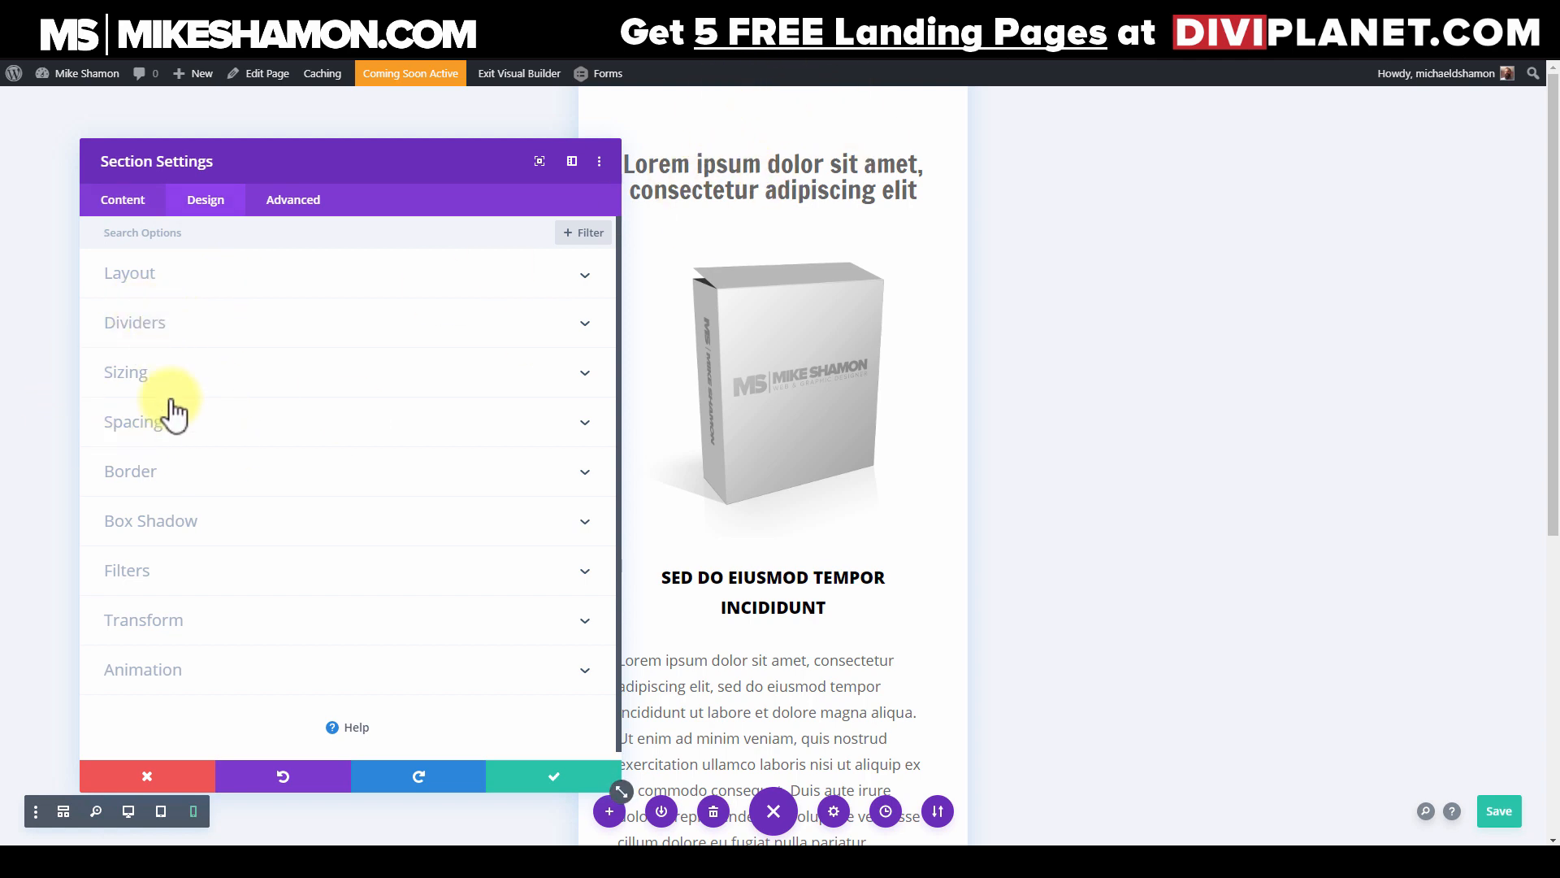
click(389, 403)
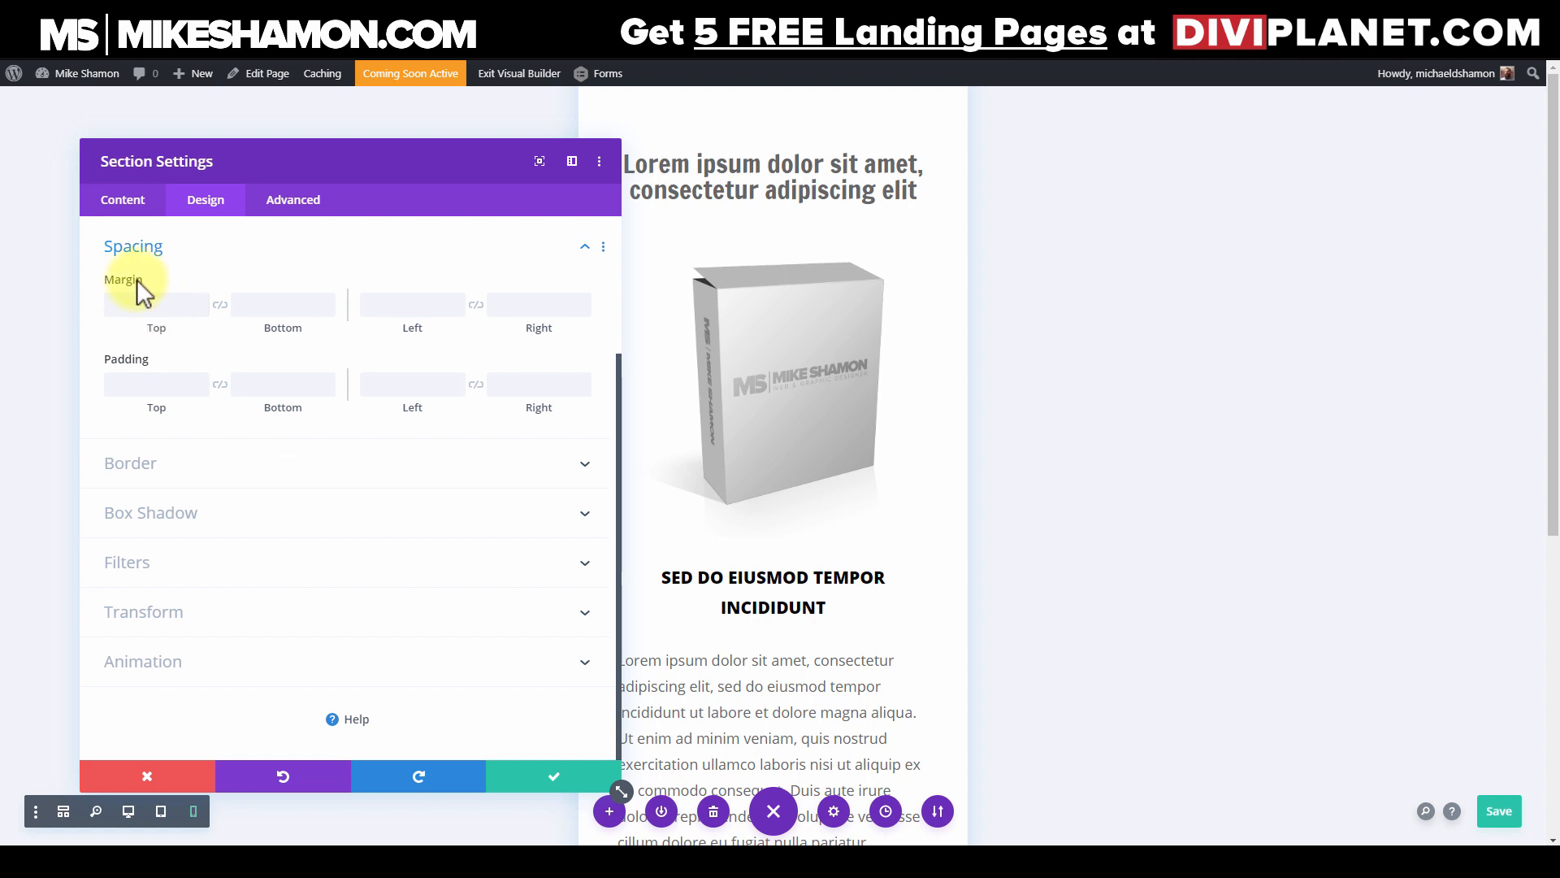
click(180, 281)
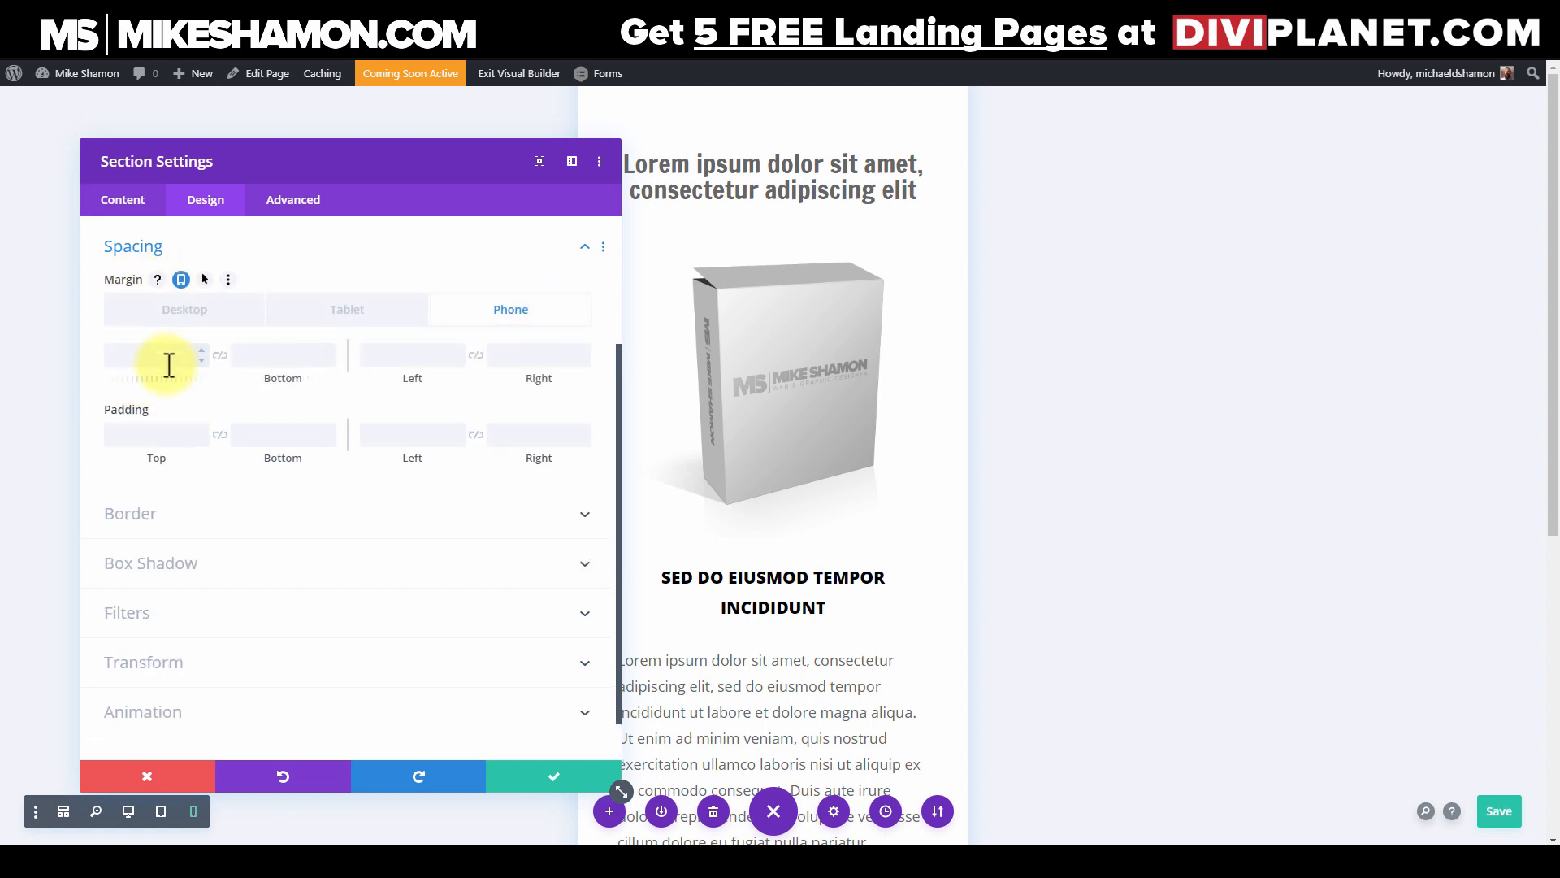
click(165, 395)
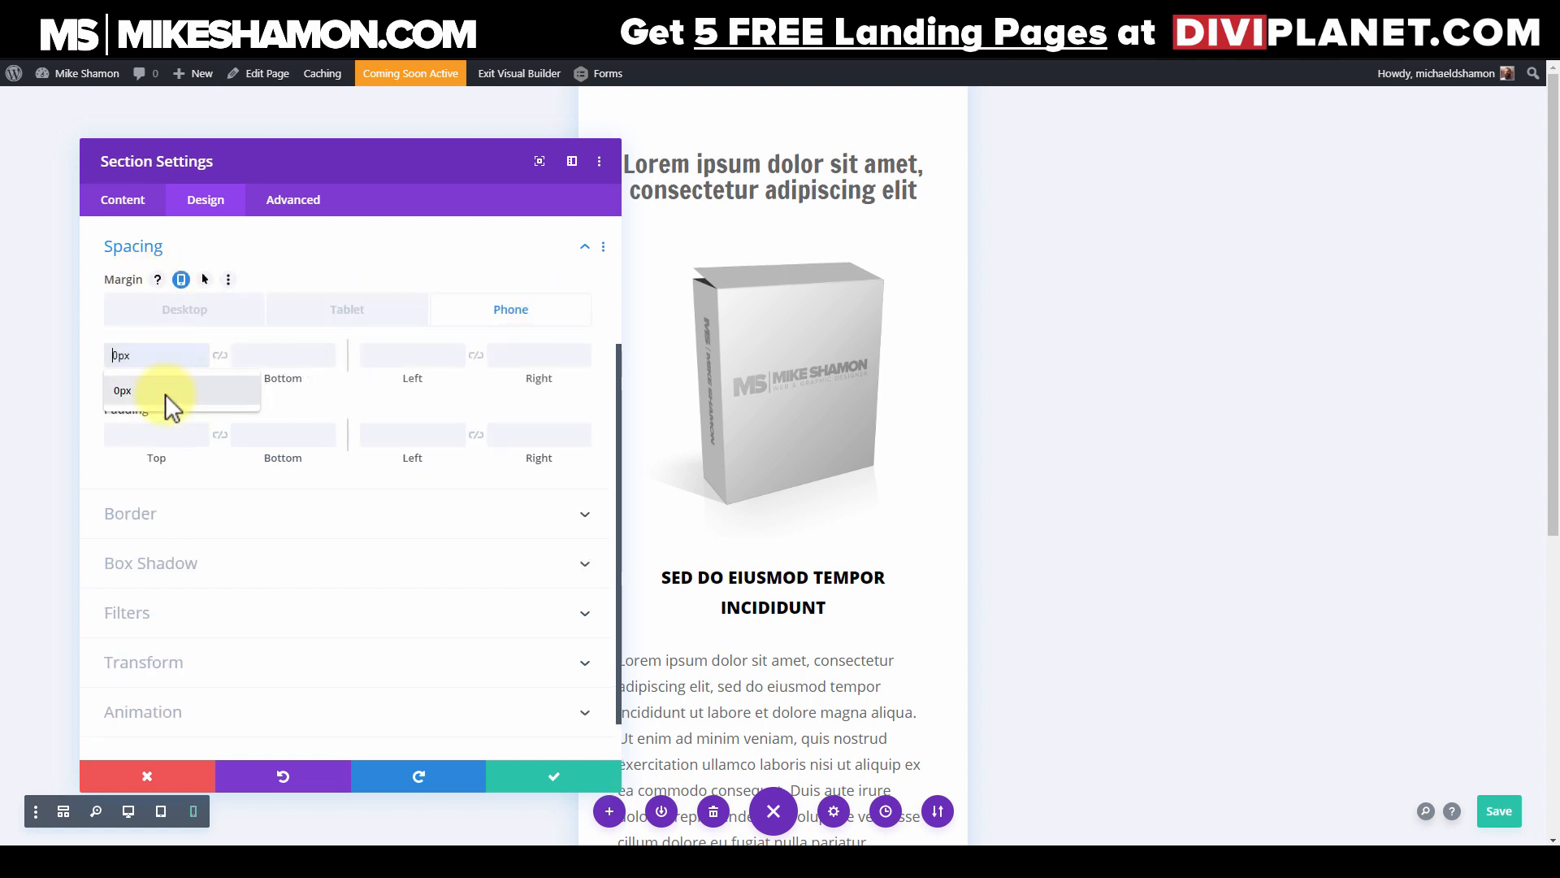
click(145, 437)
click(137, 468)
drag(149, 437, 94, 437)
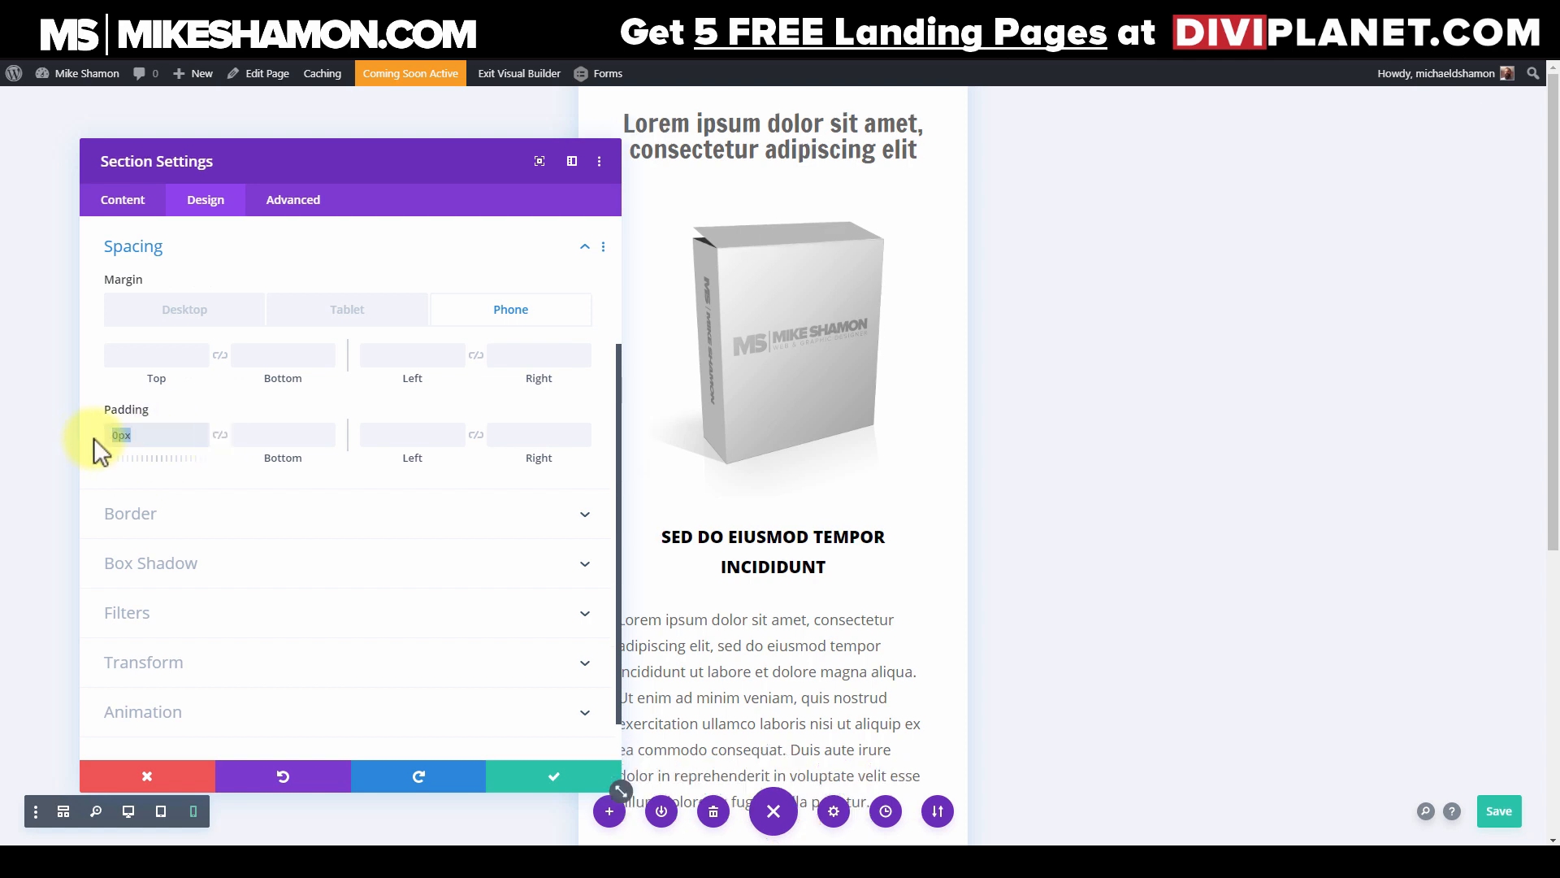
key(BackSpace)
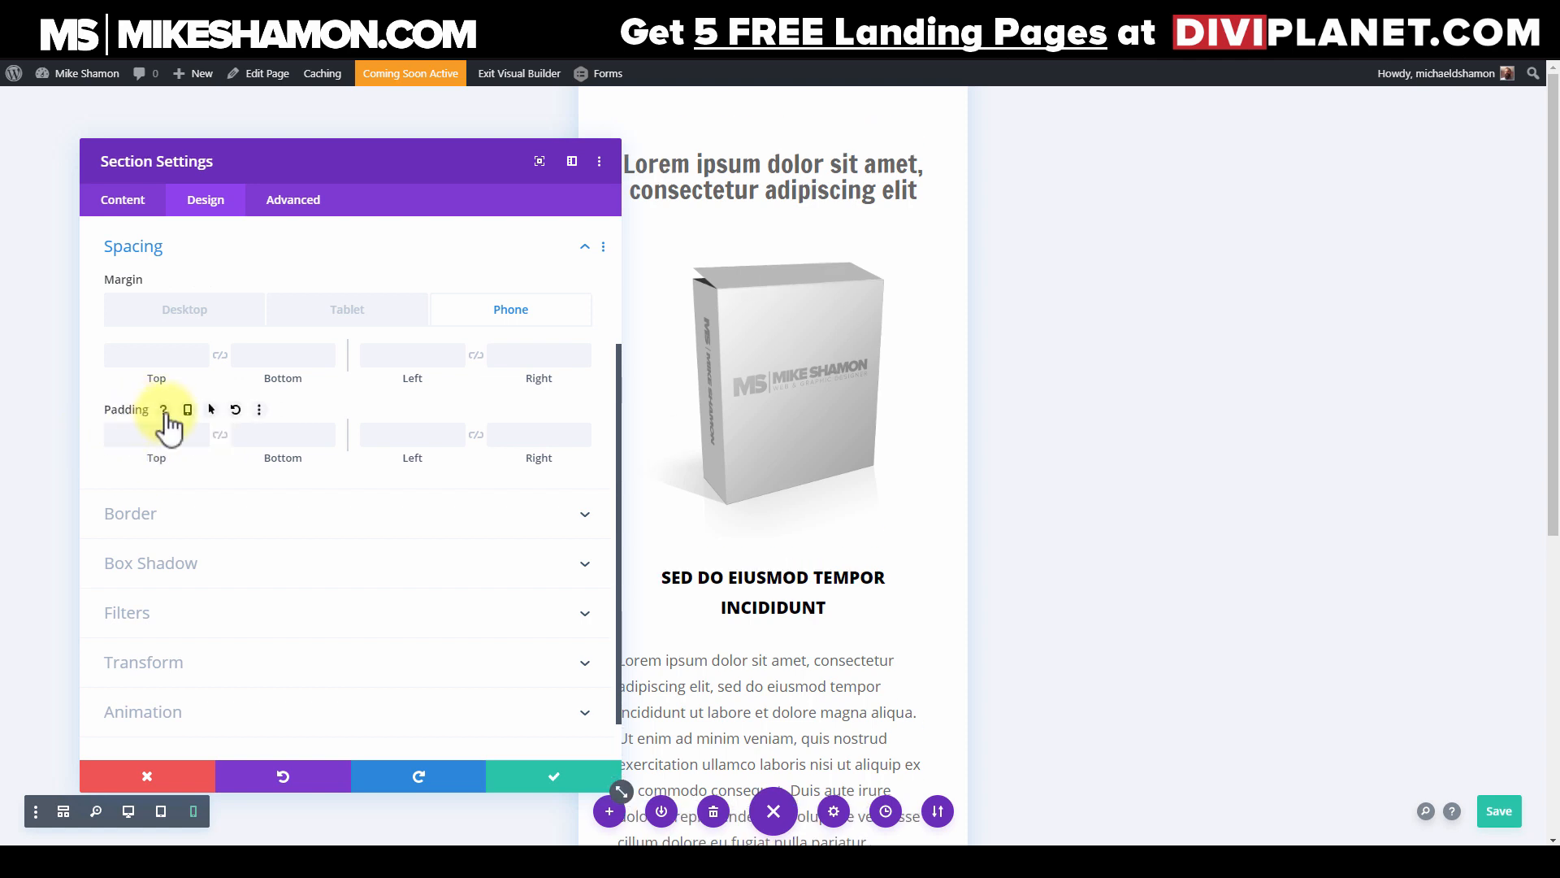
Step: Set the section's top padding to 0px for phones and 16px for tablets
click(186, 408)
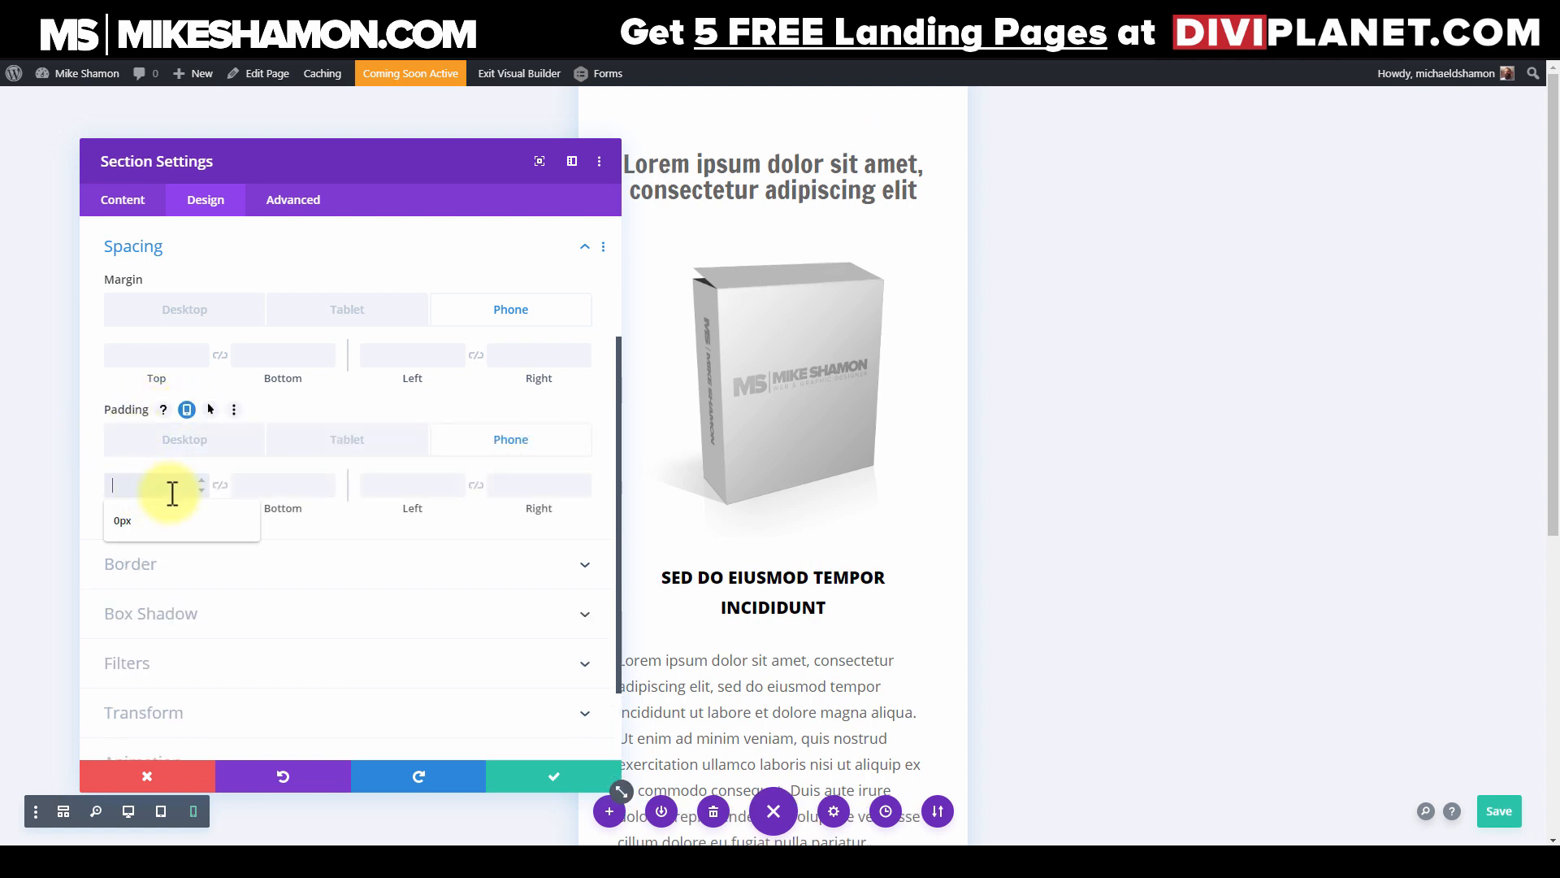
click(118, 520)
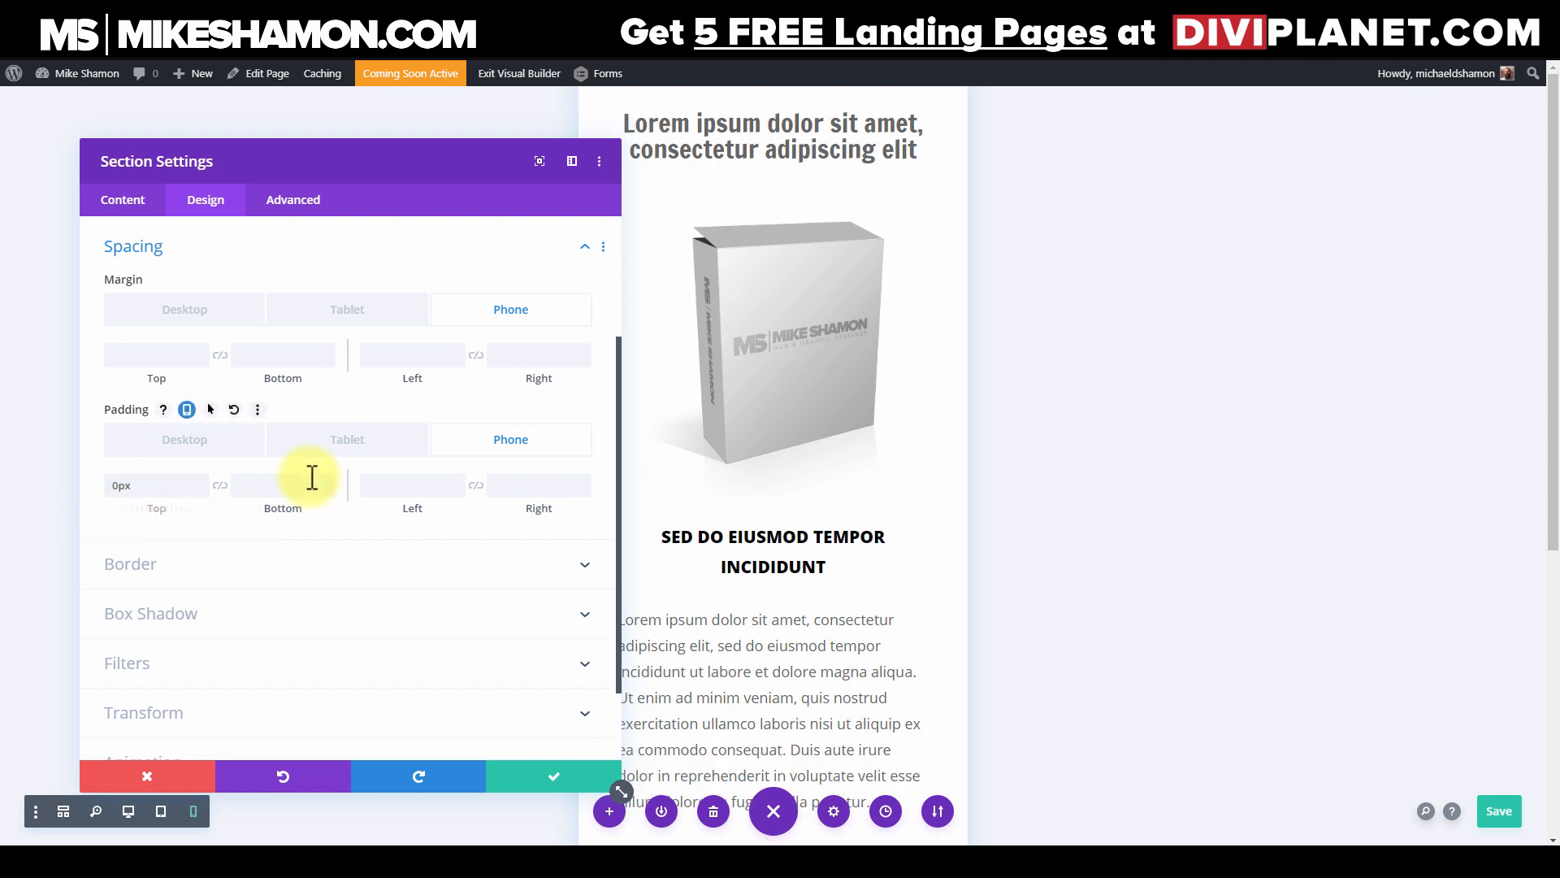
click(370, 443)
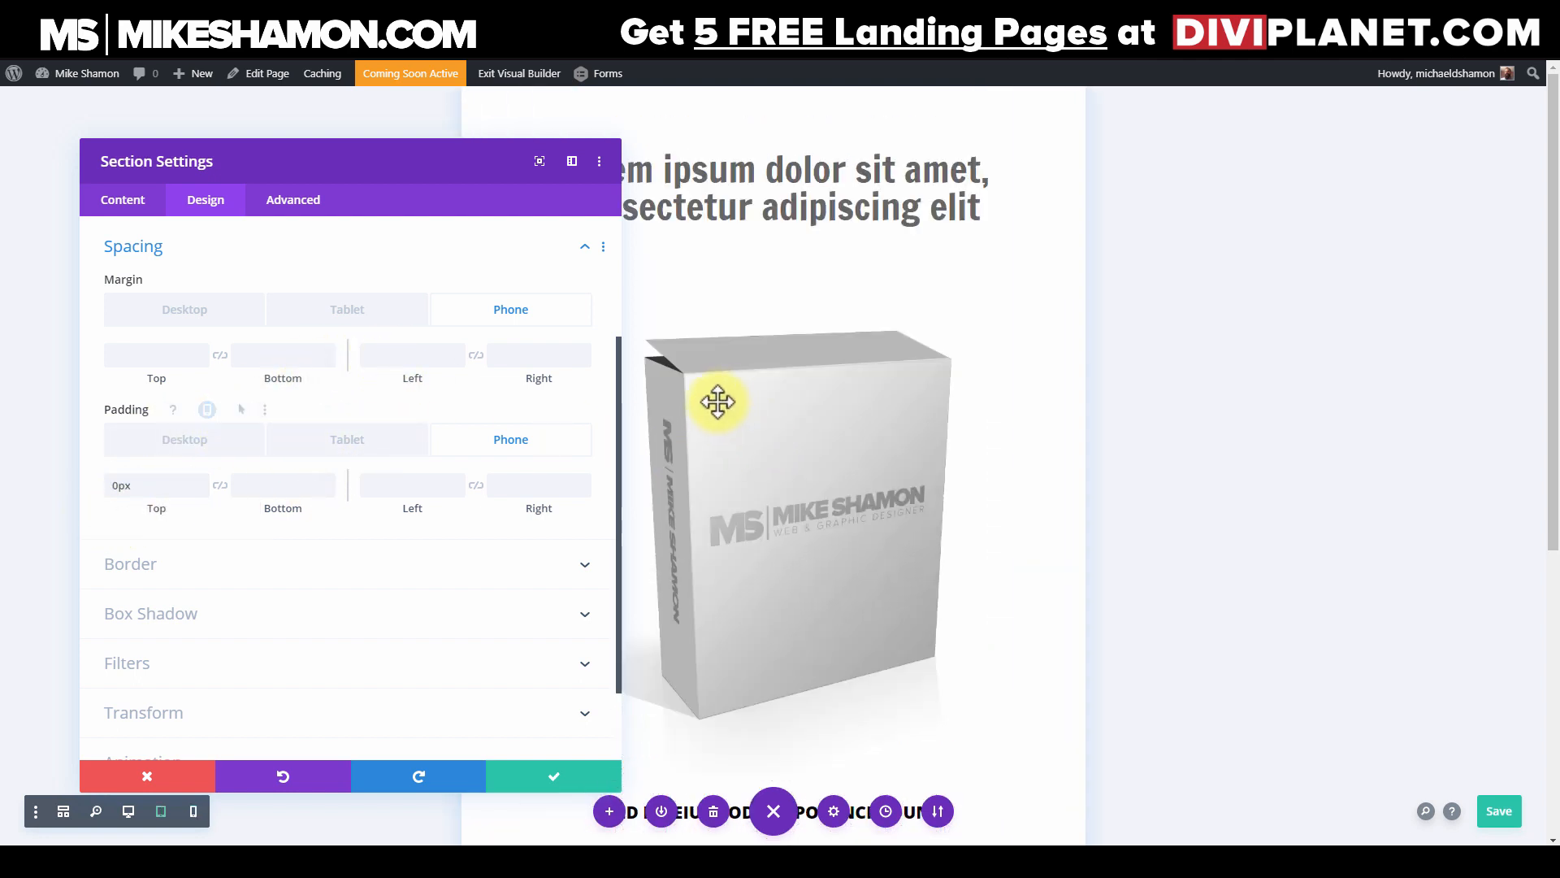
click(165, 486)
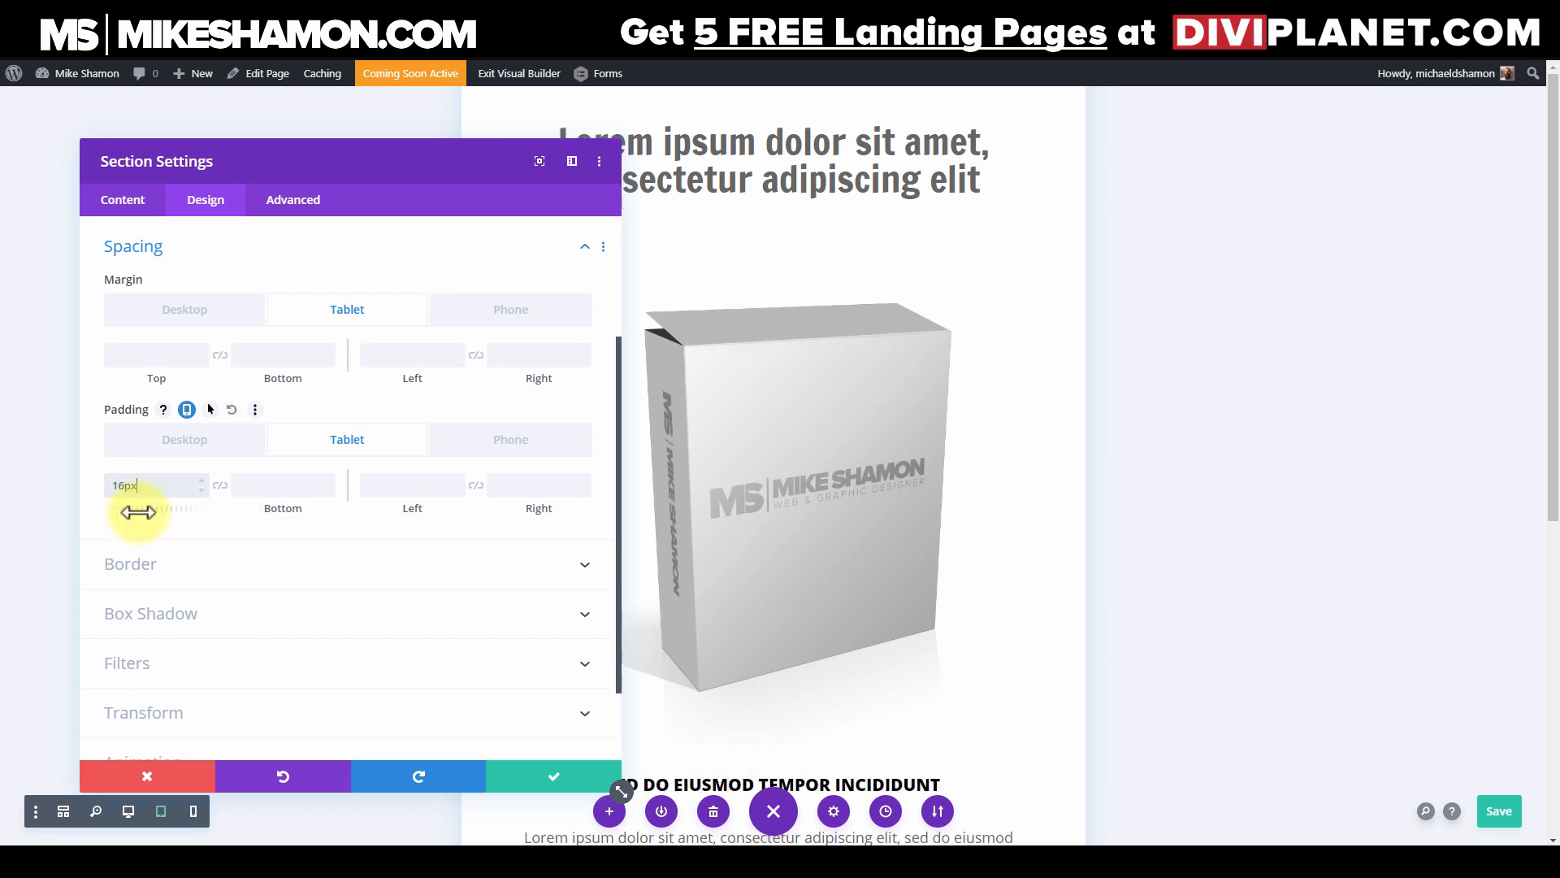
Step: Set the section's top margin to 0px for tablets and save the section
click(142, 357)
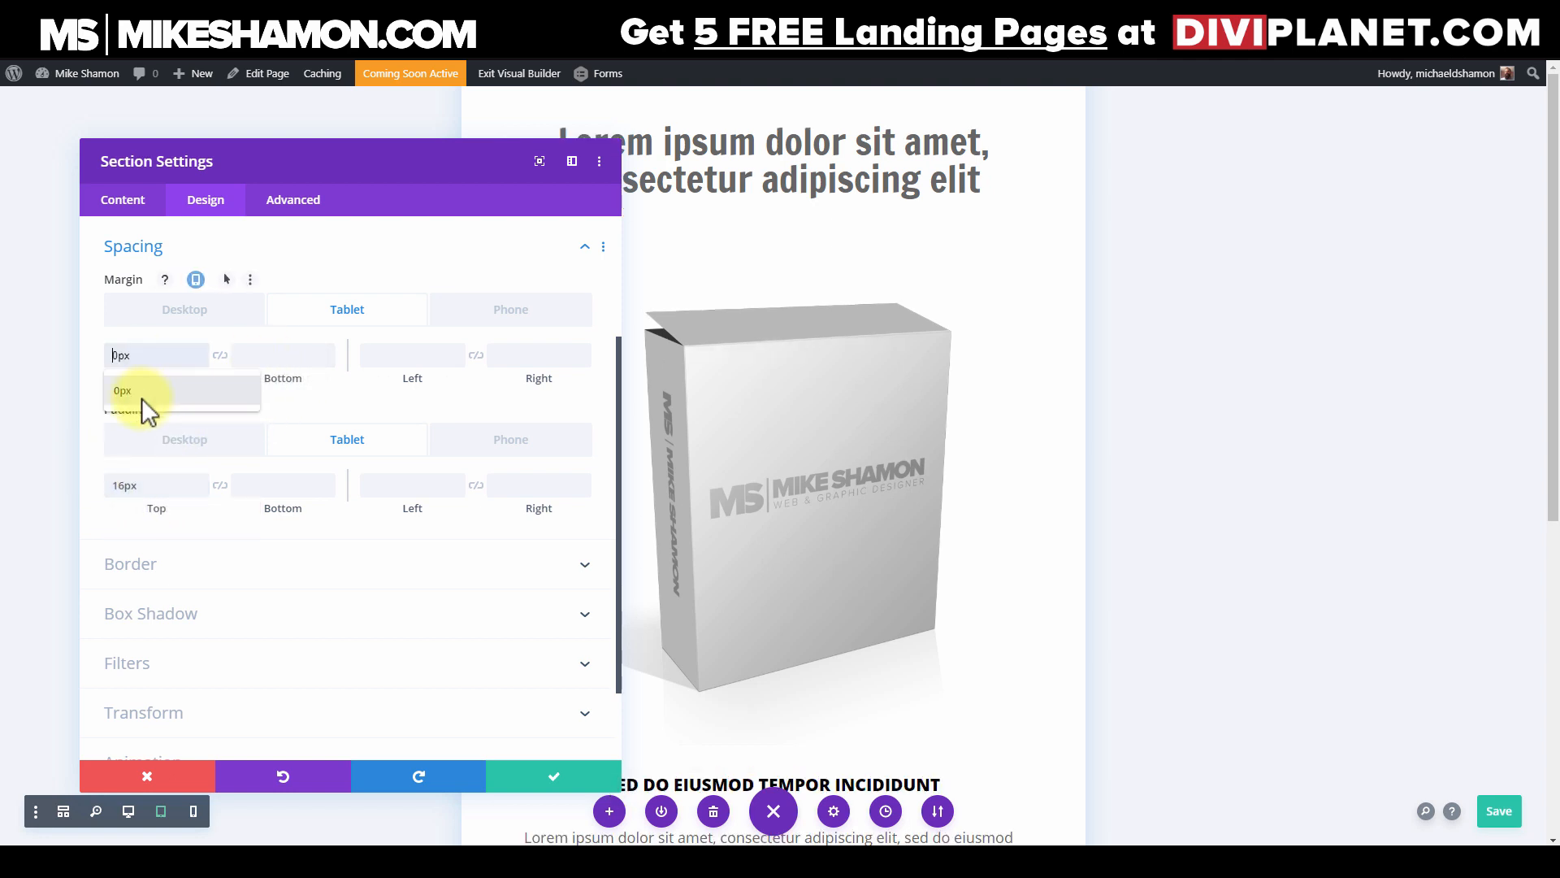
click(142, 391)
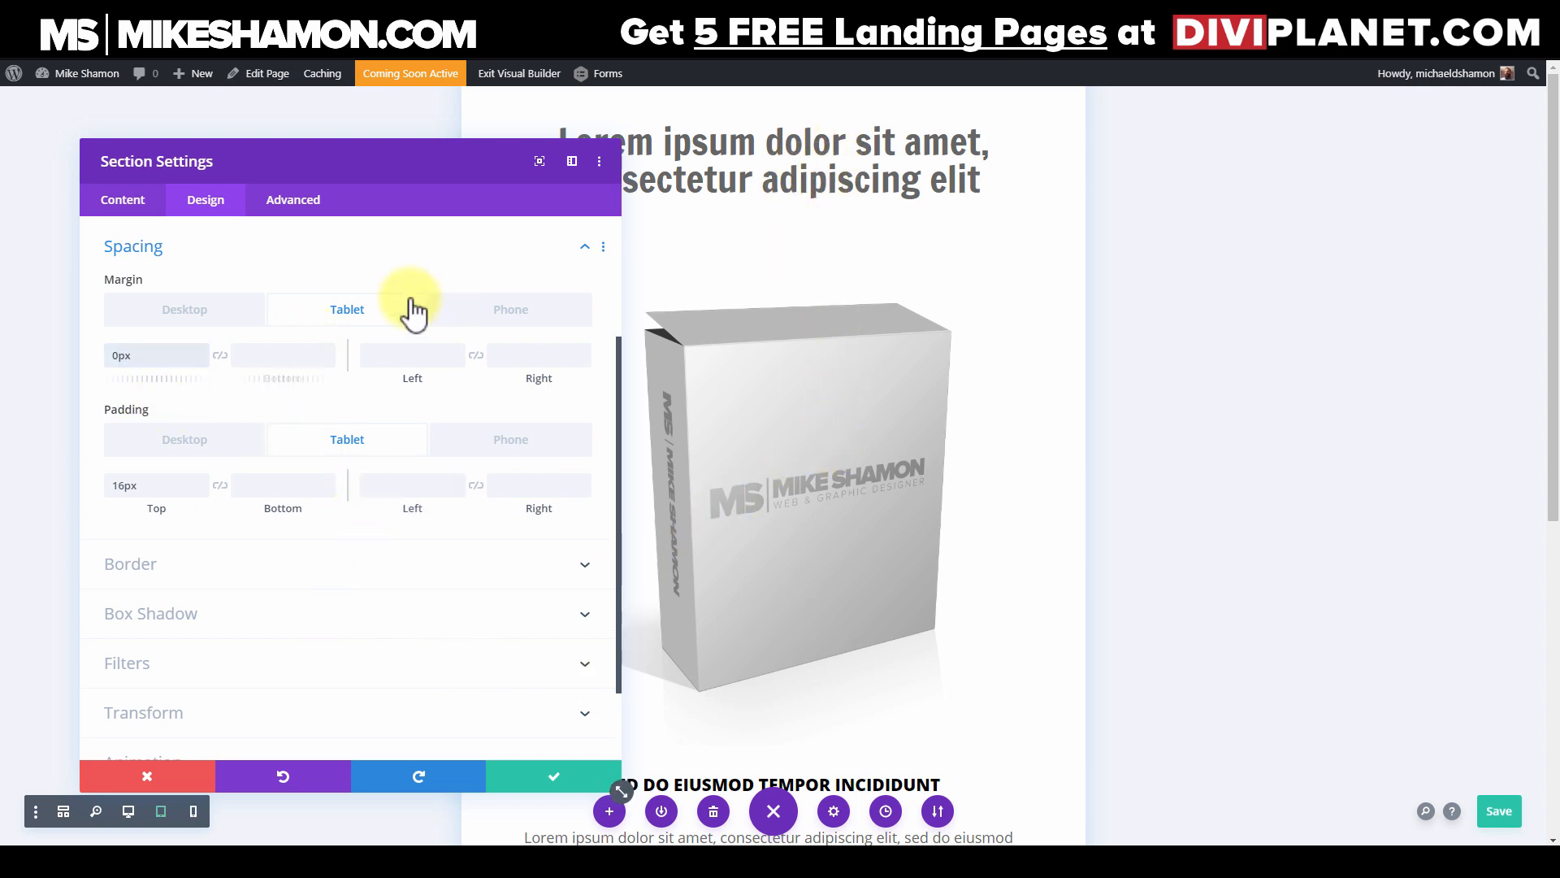
scroll(873, 555, down, 6)
scroll(784, 435, up, 3)
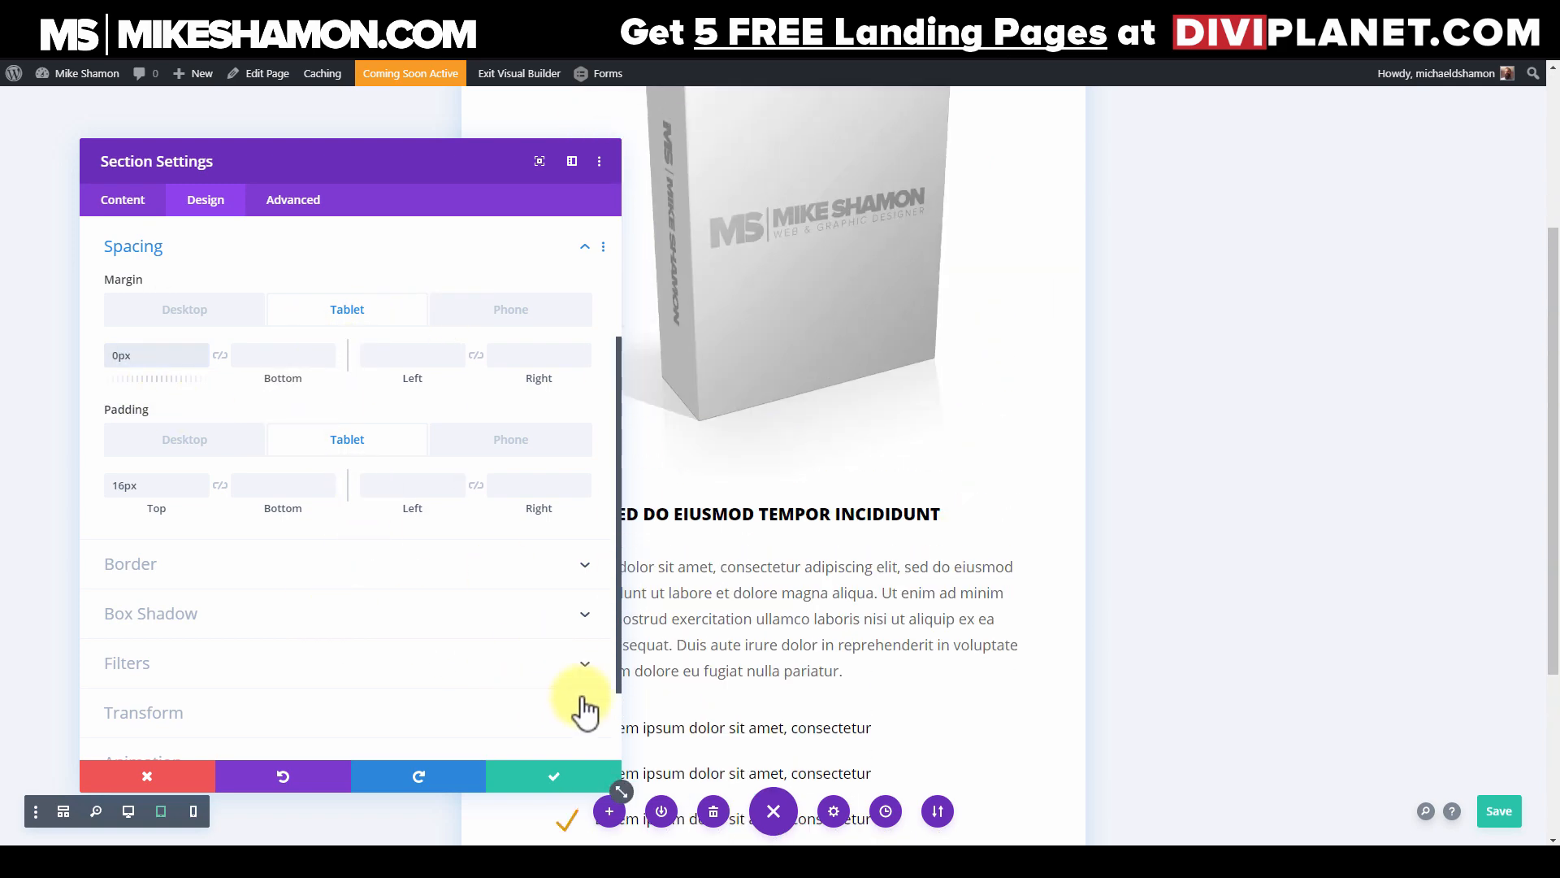
Step: Set the opt-in form row's width to 80% for phones
click(193, 811)
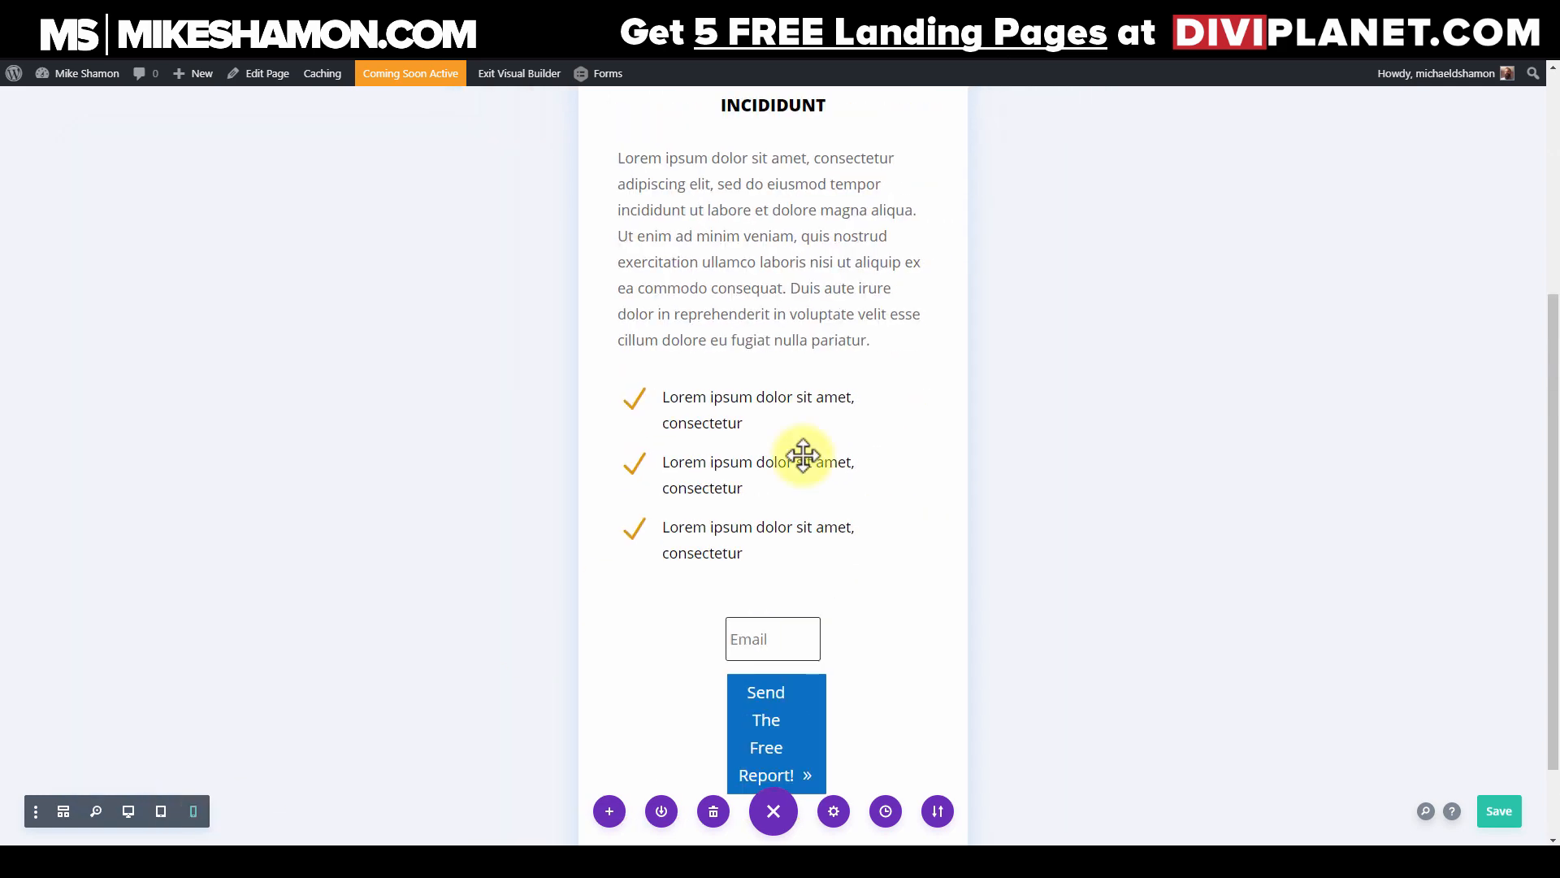
scroll(813, 422, up, 5)
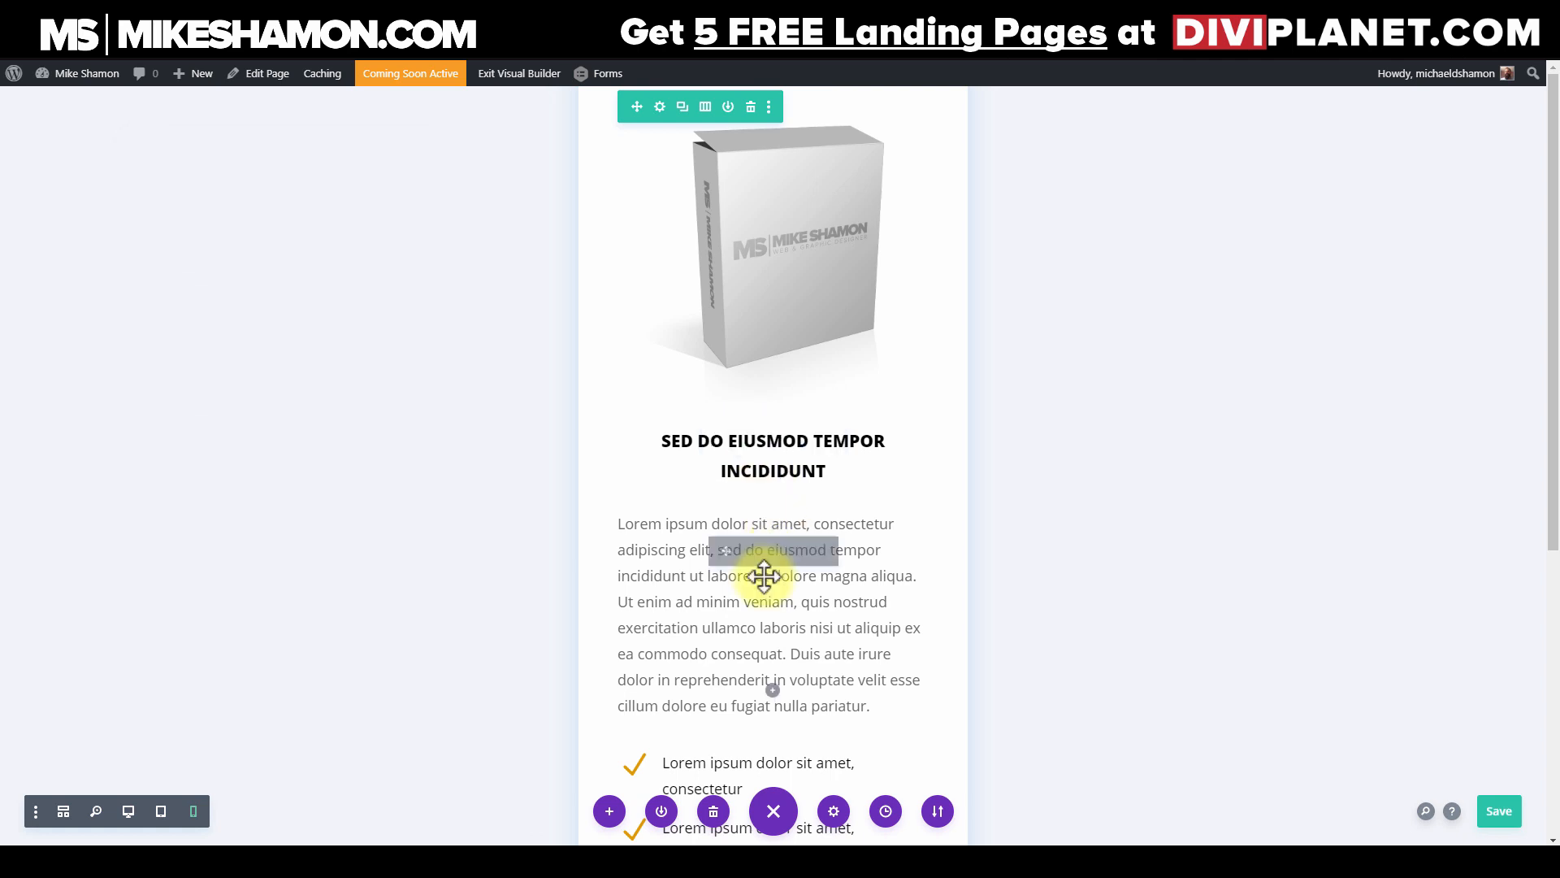
scroll(870, 532, down, 6)
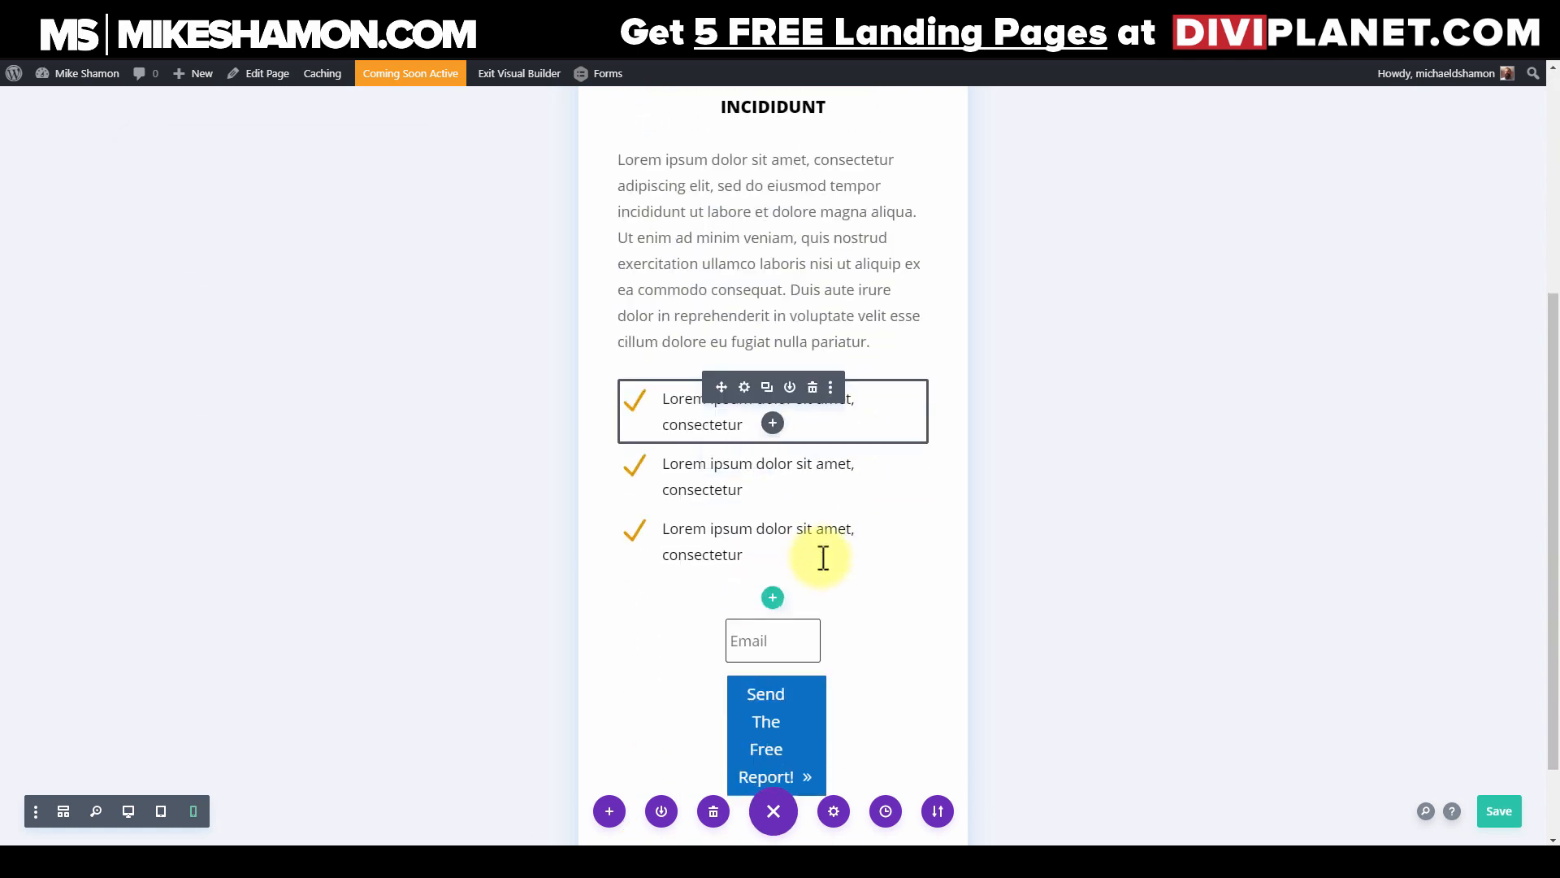
click(749, 512)
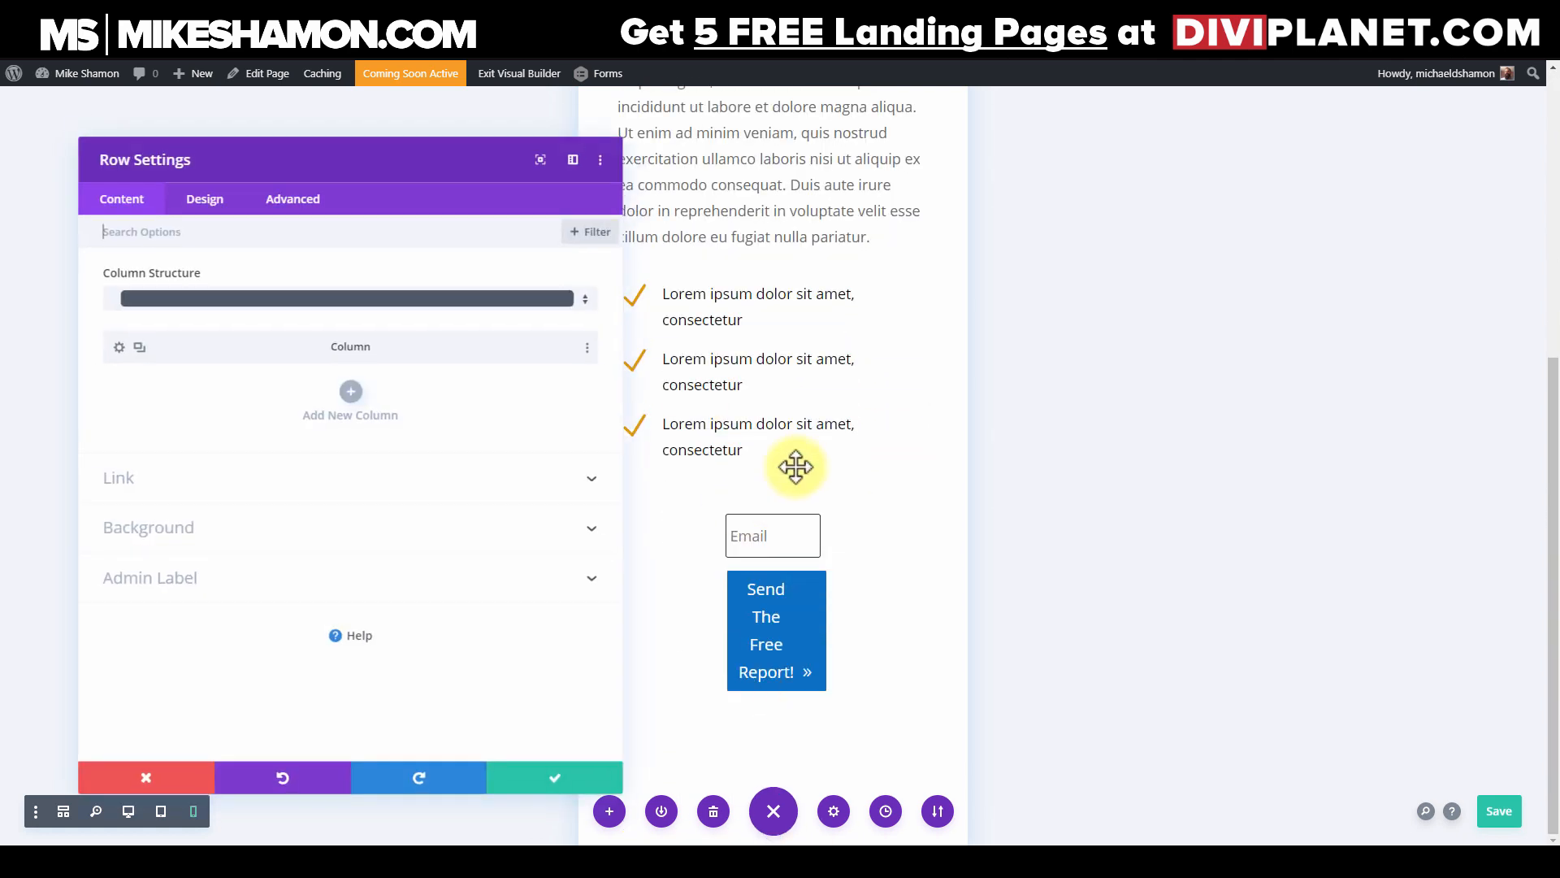
click(214, 201)
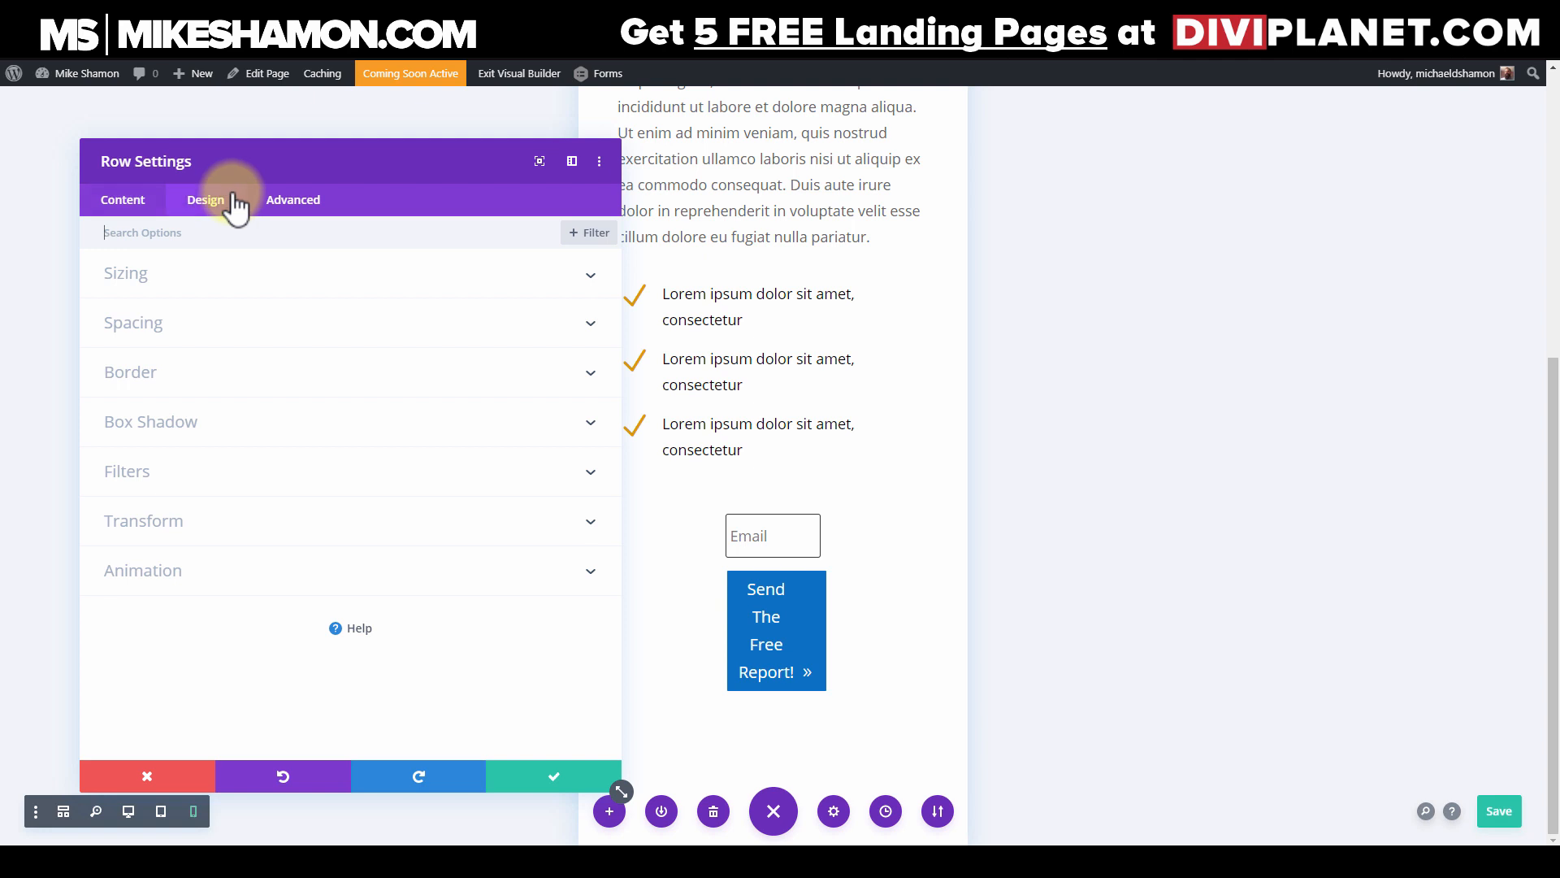
click(174, 275)
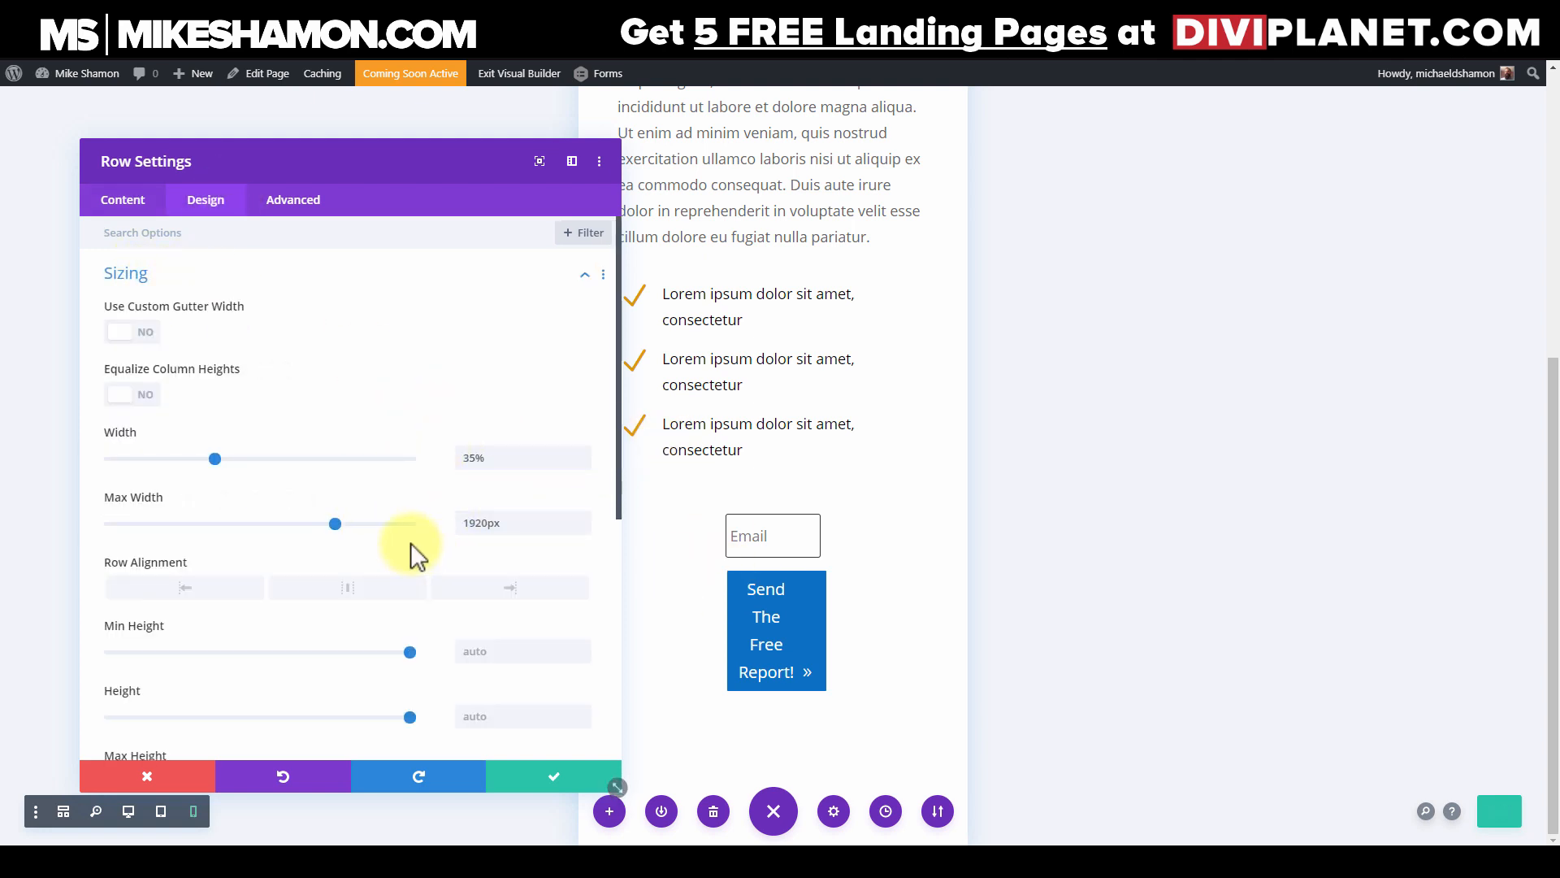
click(174, 431)
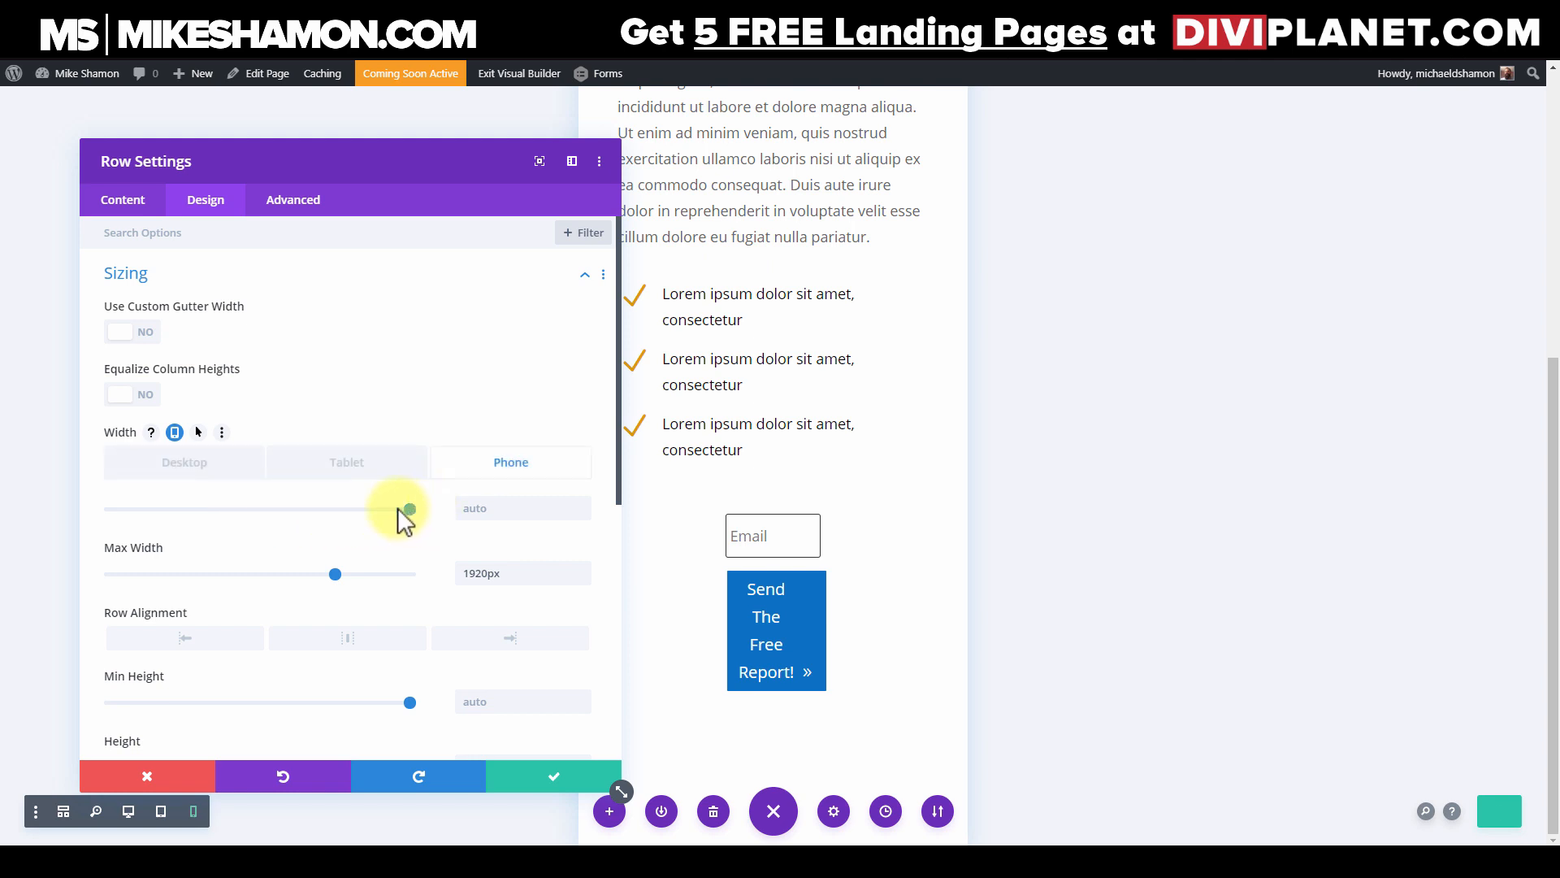
mouse_move(398, 508)
mouse_down()
mouse_move(348, 509)
mouse_move(387, 515)
mouse_up()
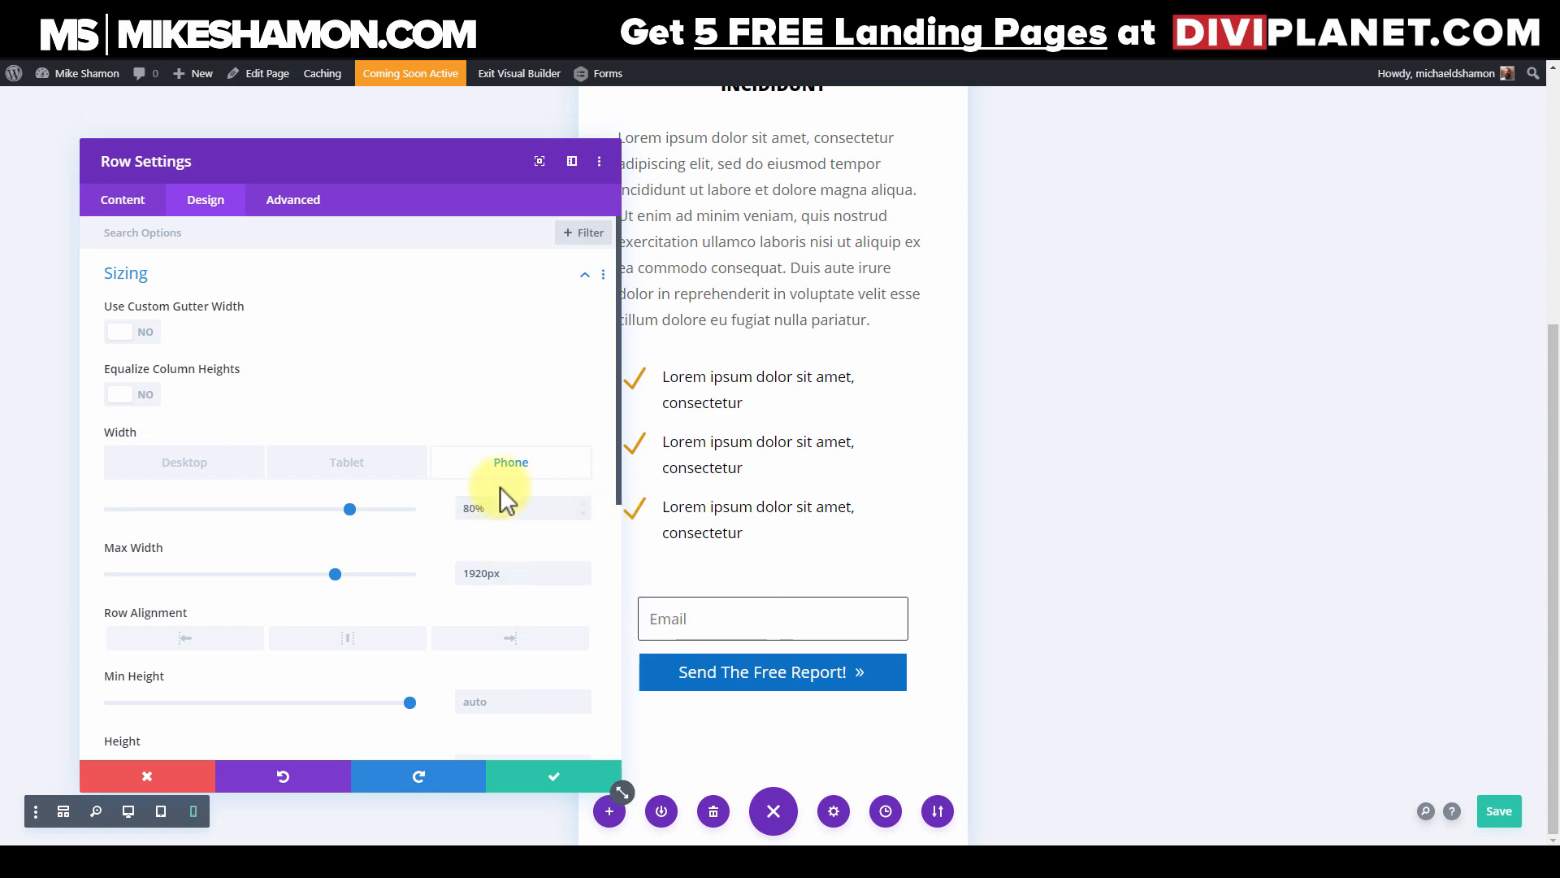
Step: Set the opt-in form row's width to 80% for tablets and save the row
click(348, 462)
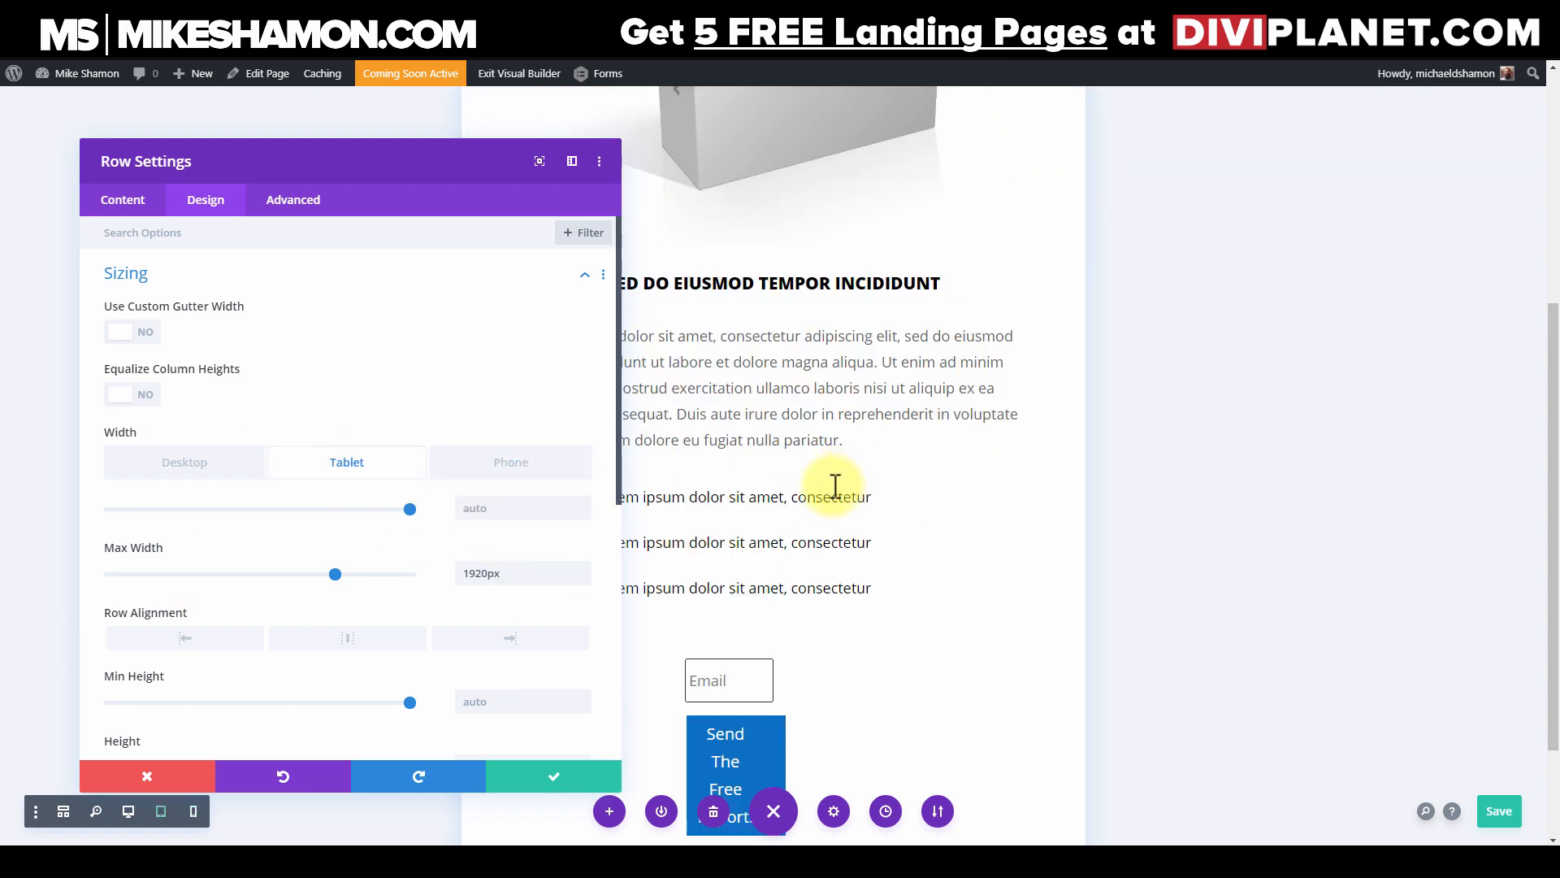
click(507, 513)
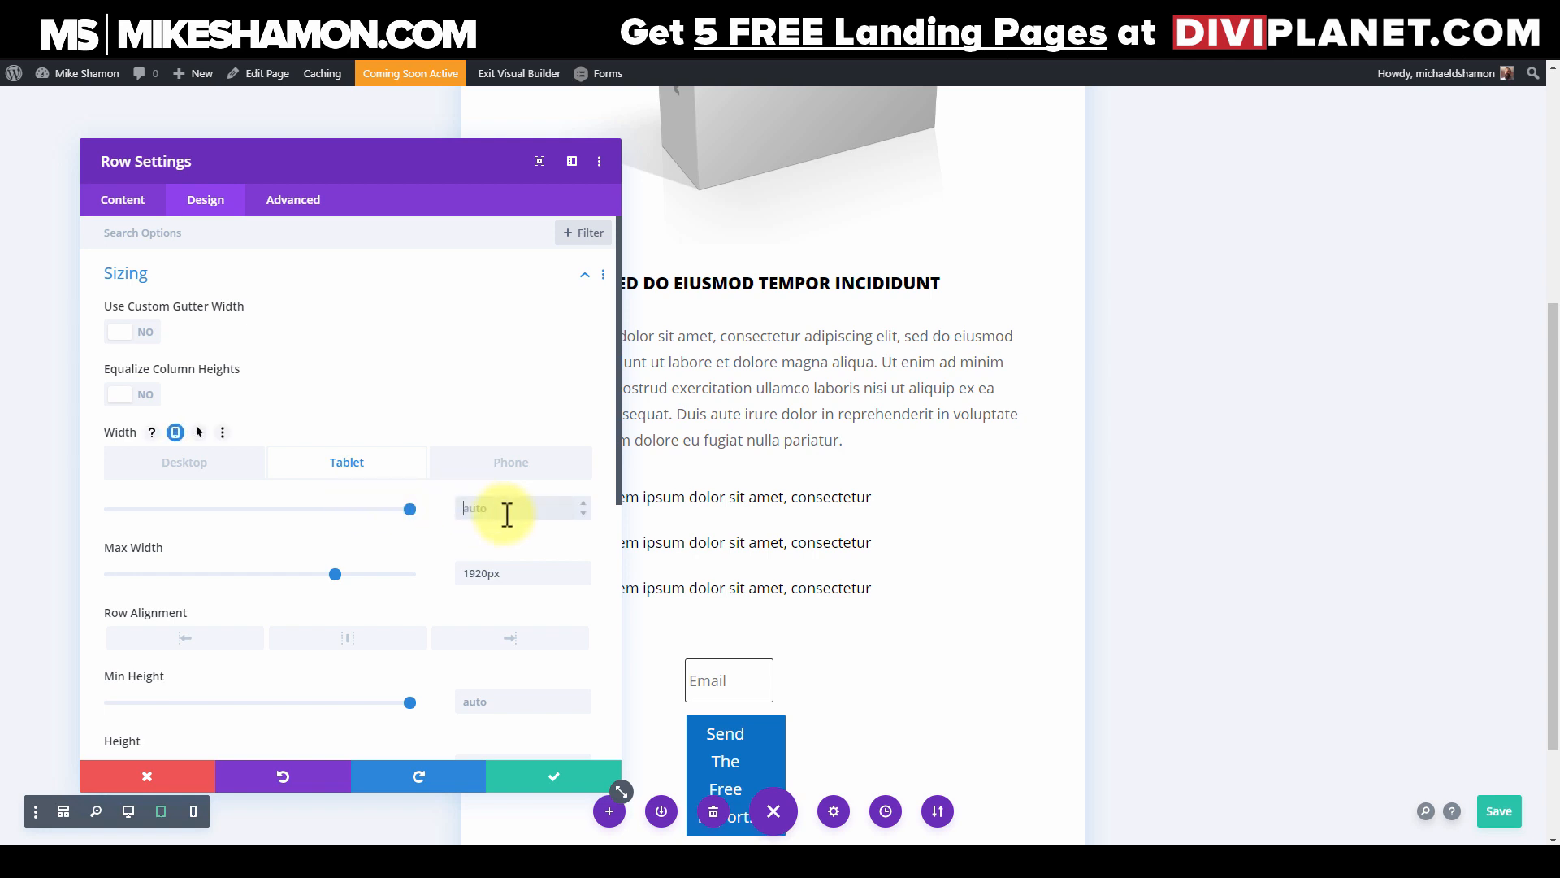
text(80)
text(px)
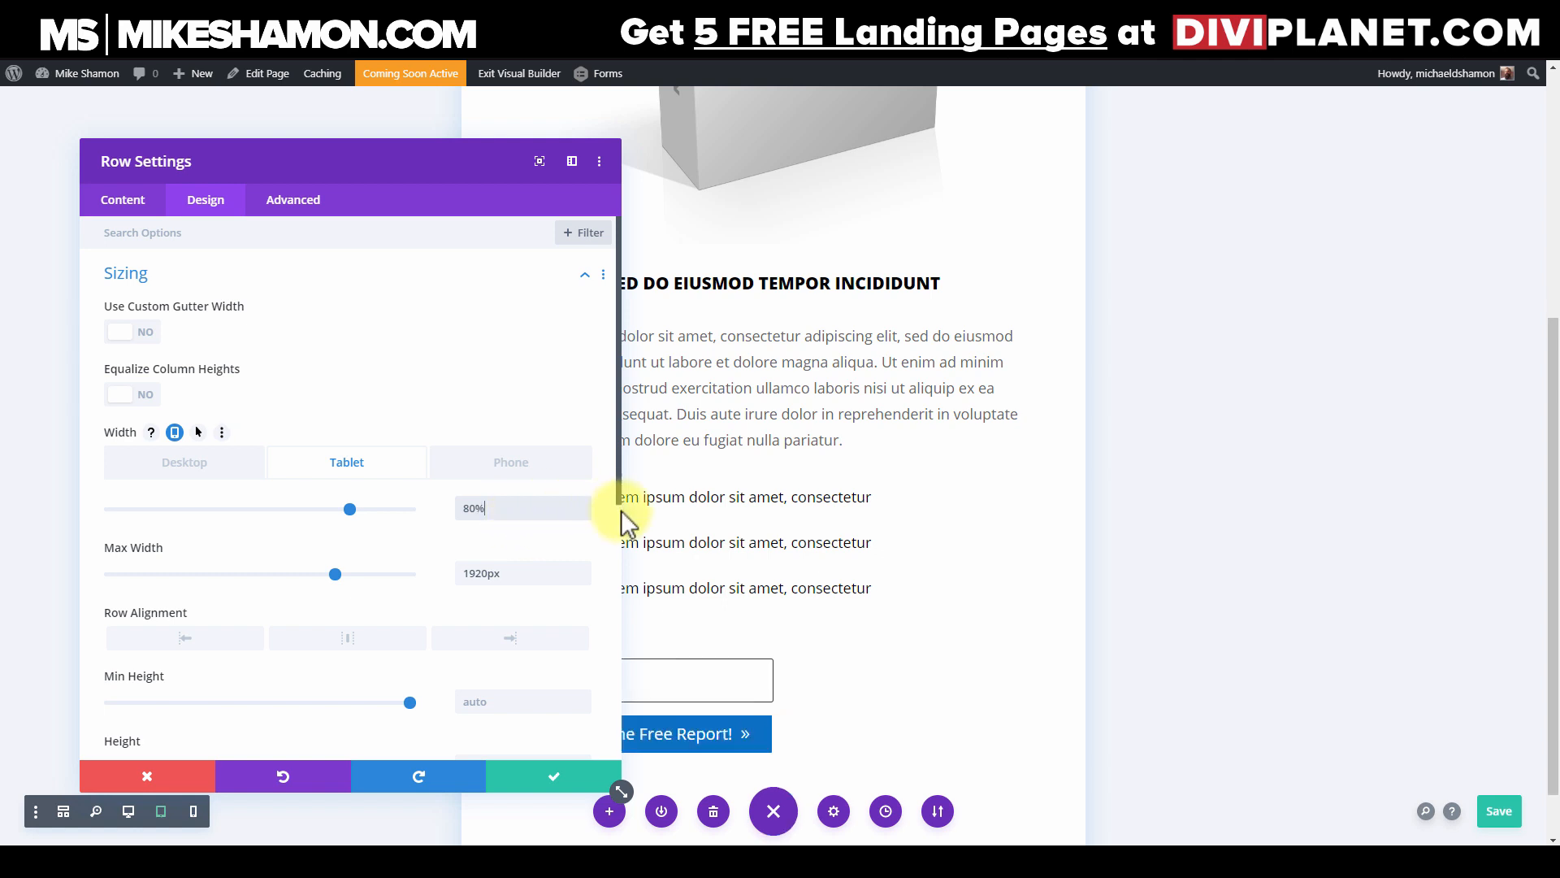
drag(431, 171, 1386, 275)
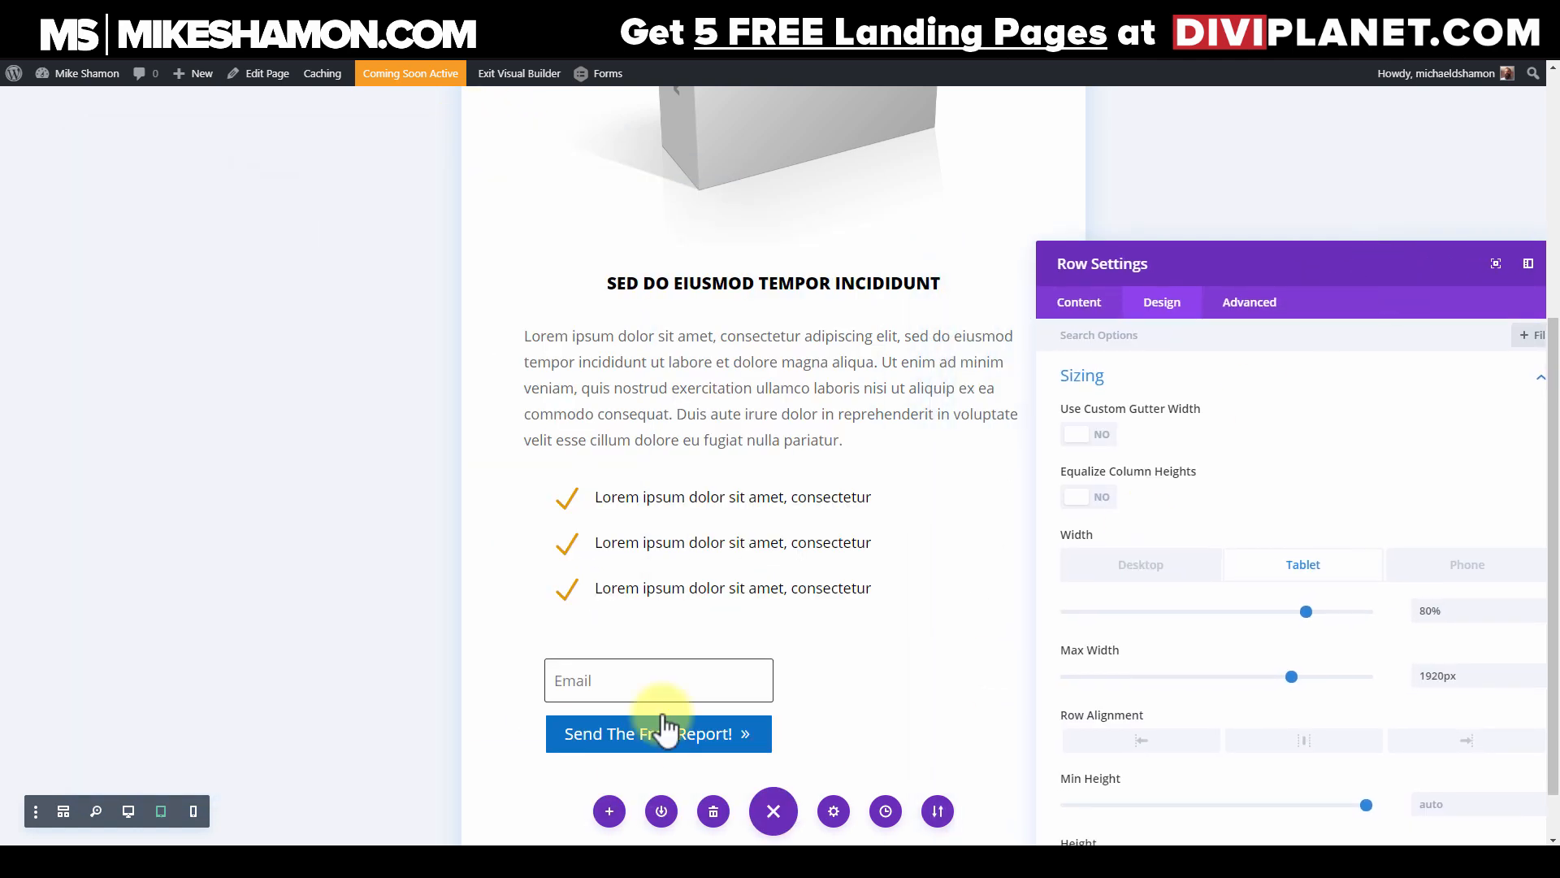
drag(1253, 261, 1104, 160)
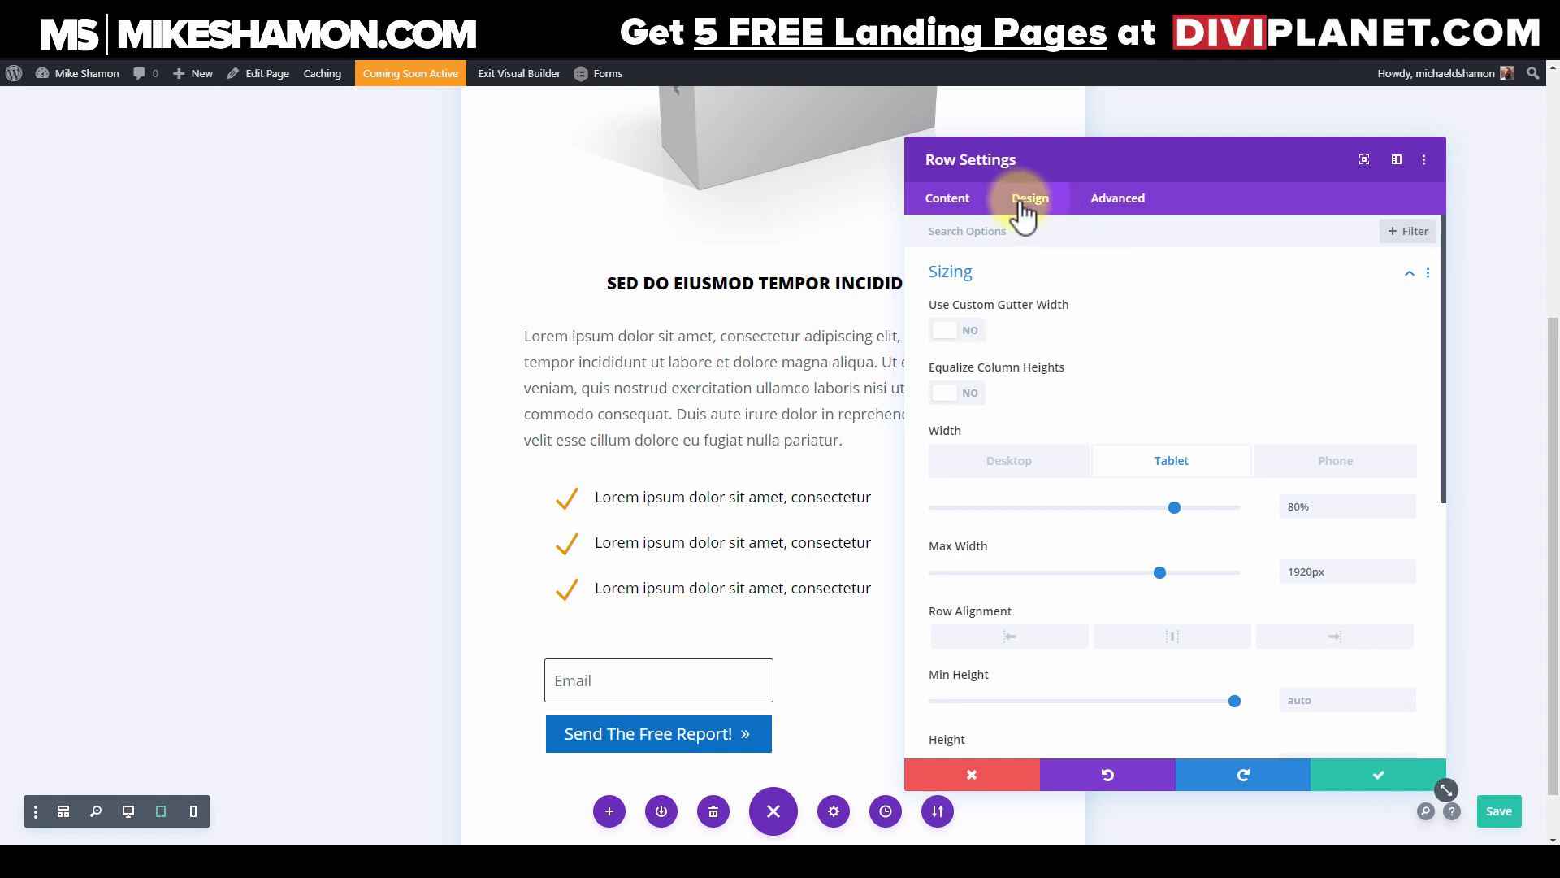
click(1042, 277)
click(1000, 342)
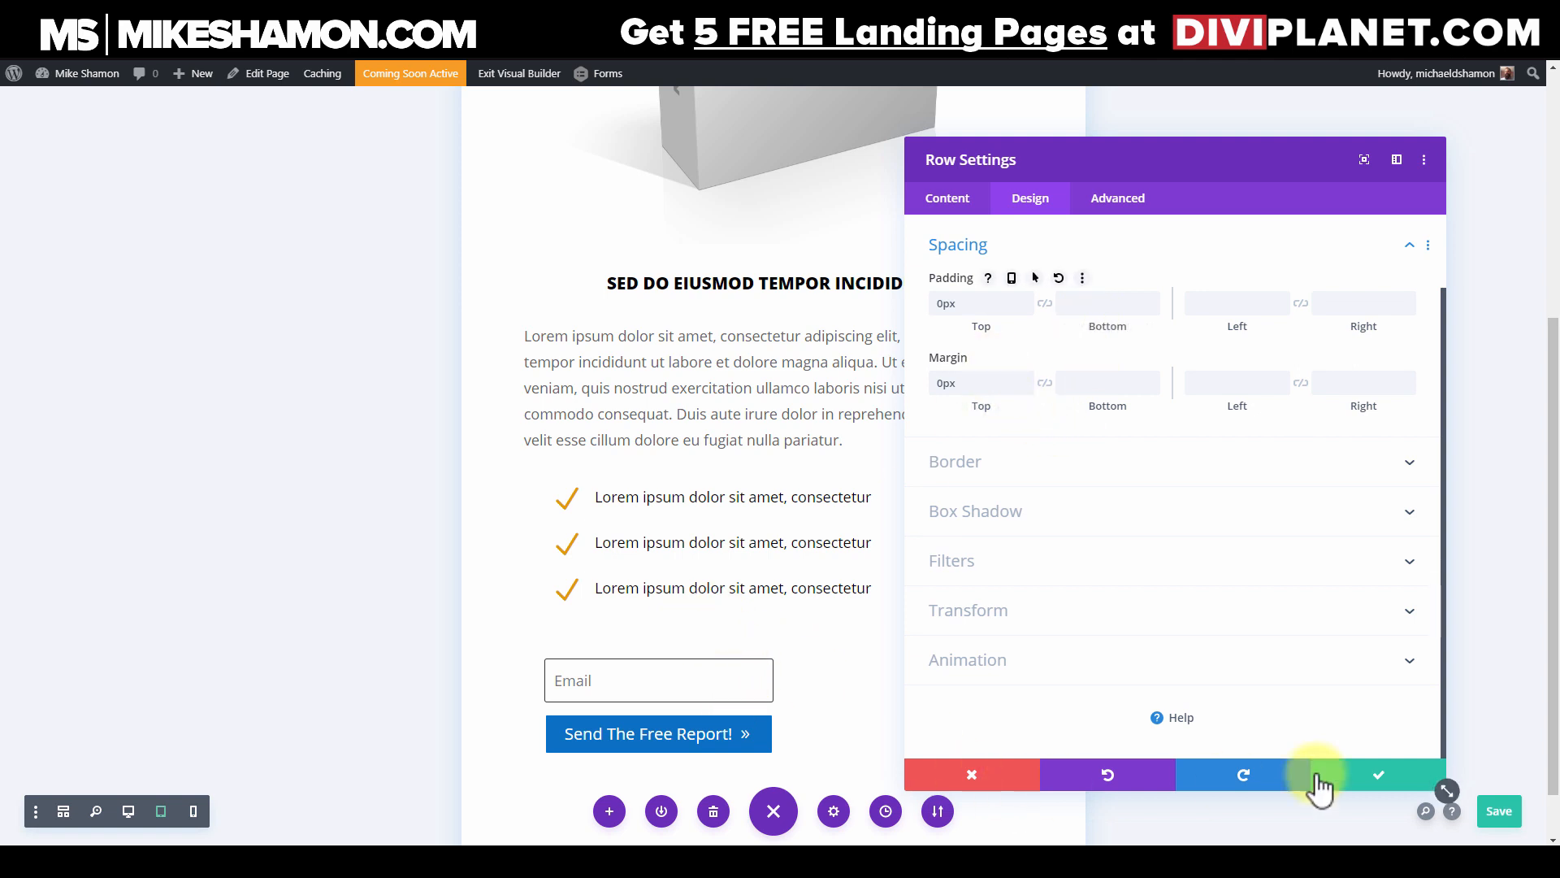
click(1371, 774)
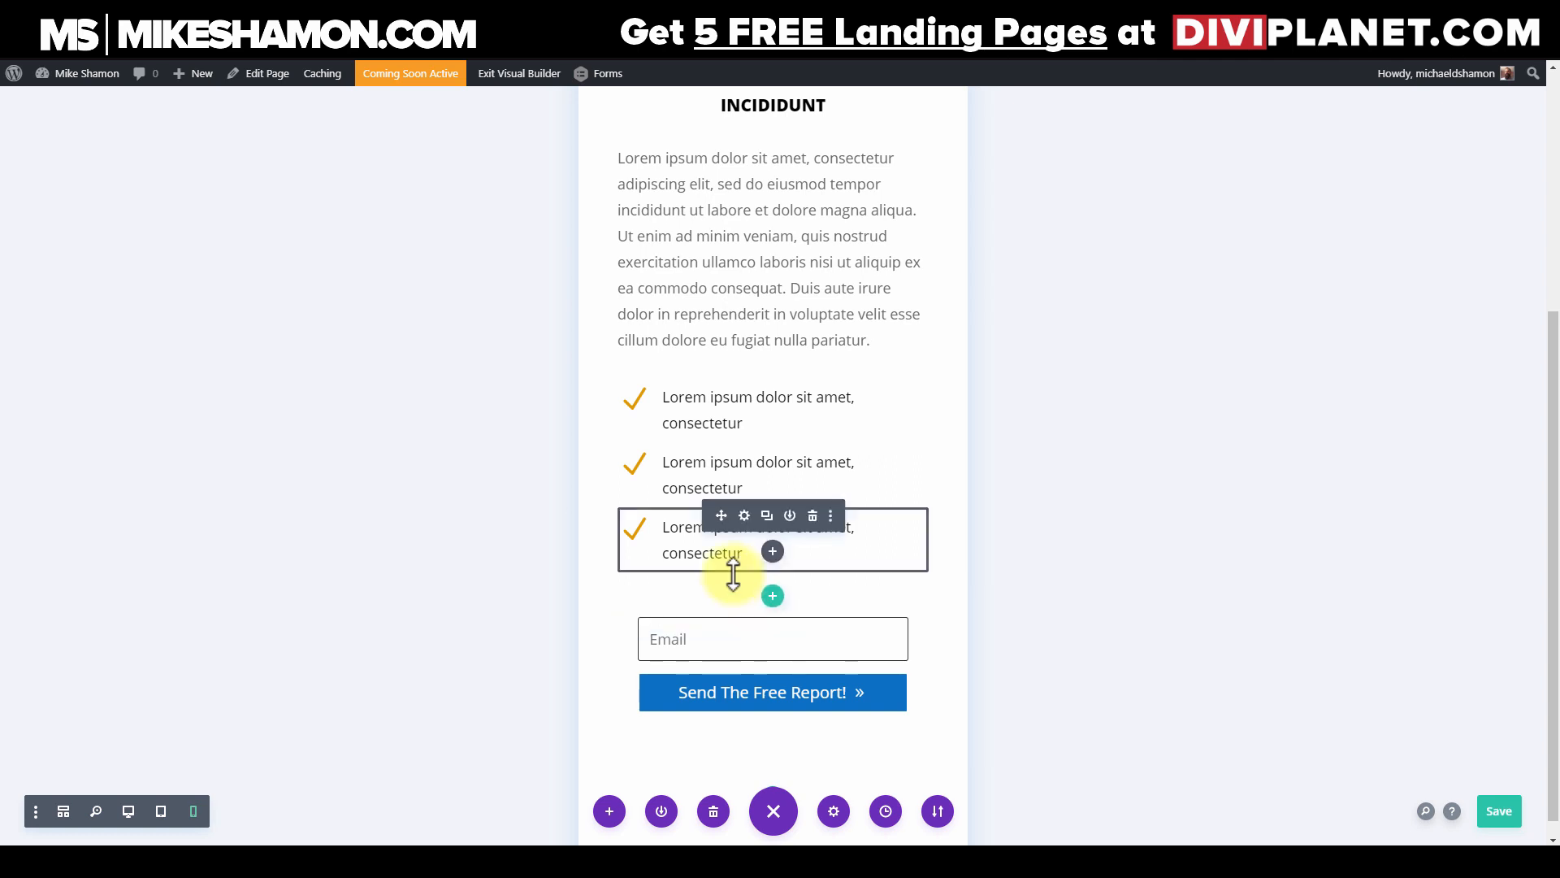
Step: Set the bottom padding of the third checkmark blurb to 0px for phones and save the blurb
click(745, 515)
click(1051, 203)
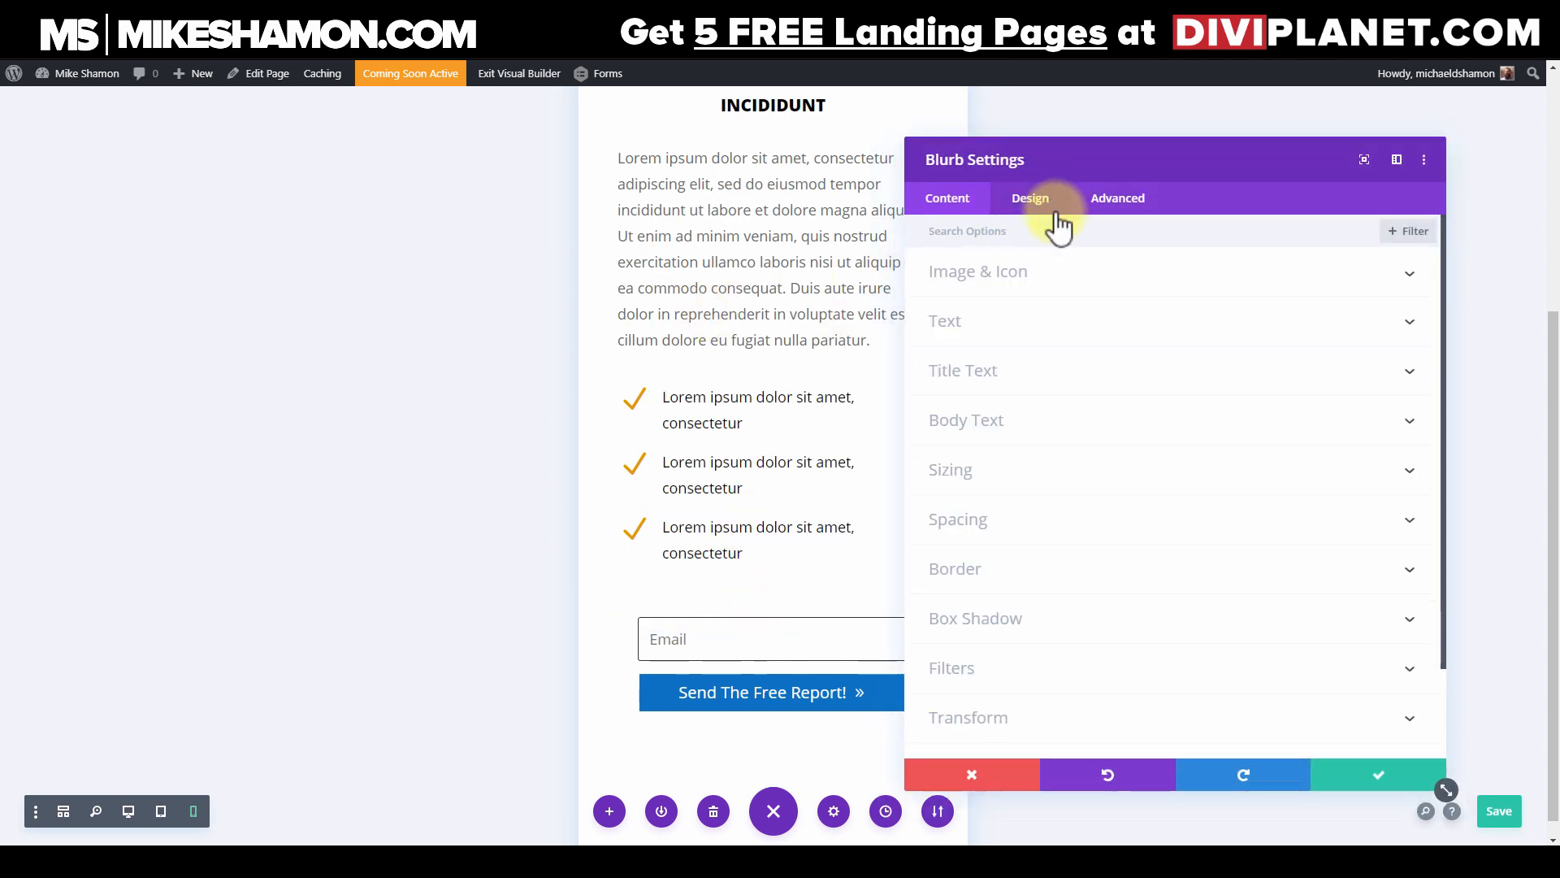
click(1030, 524)
click(1097, 385)
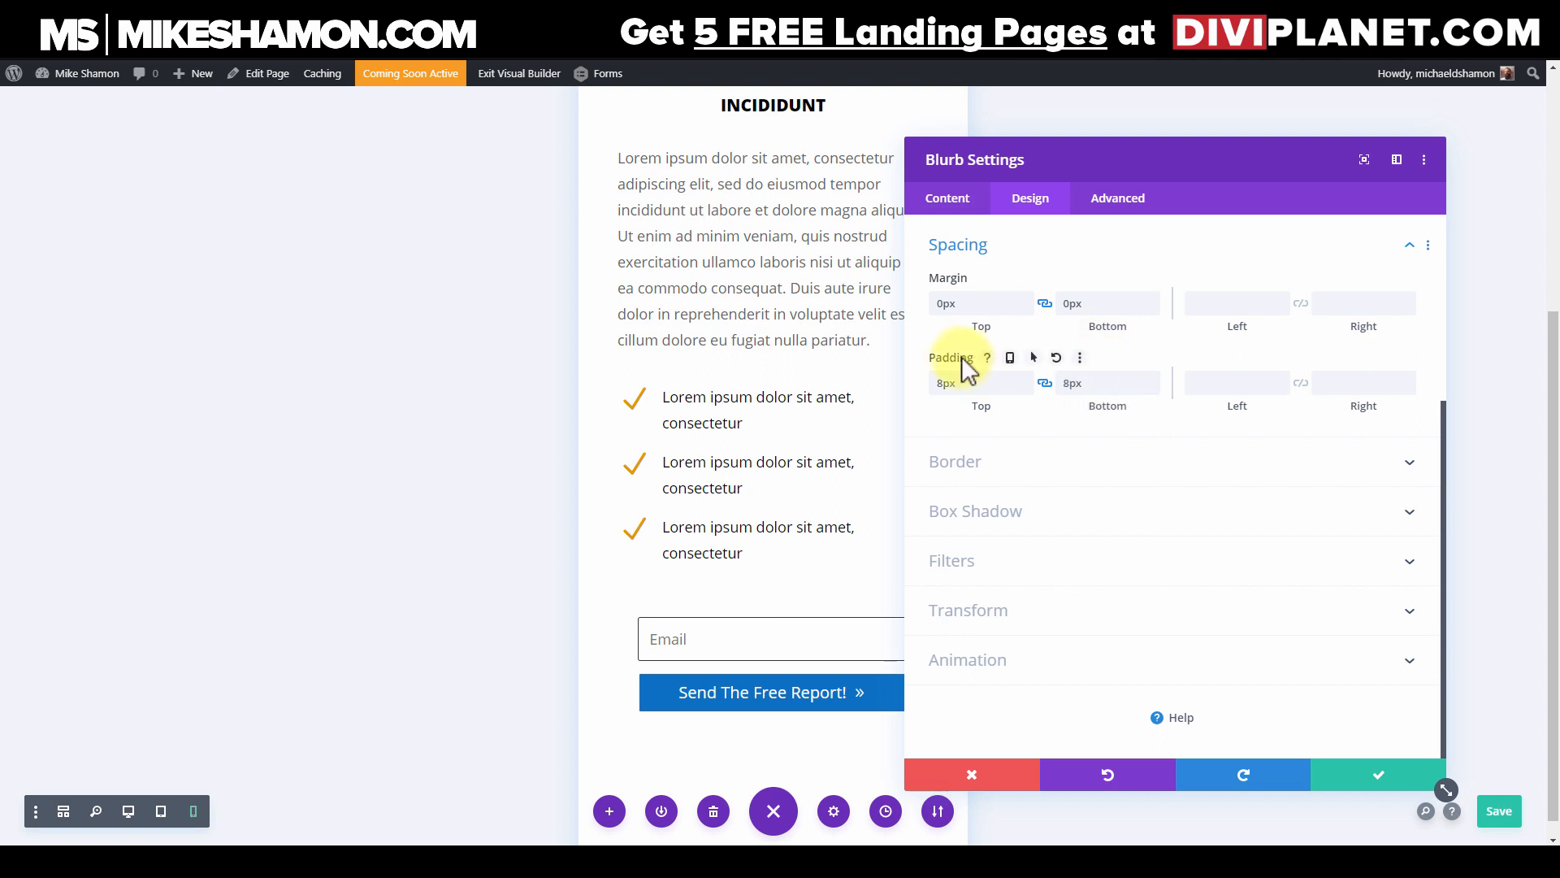
click(1010, 357)
click(1114, 435)
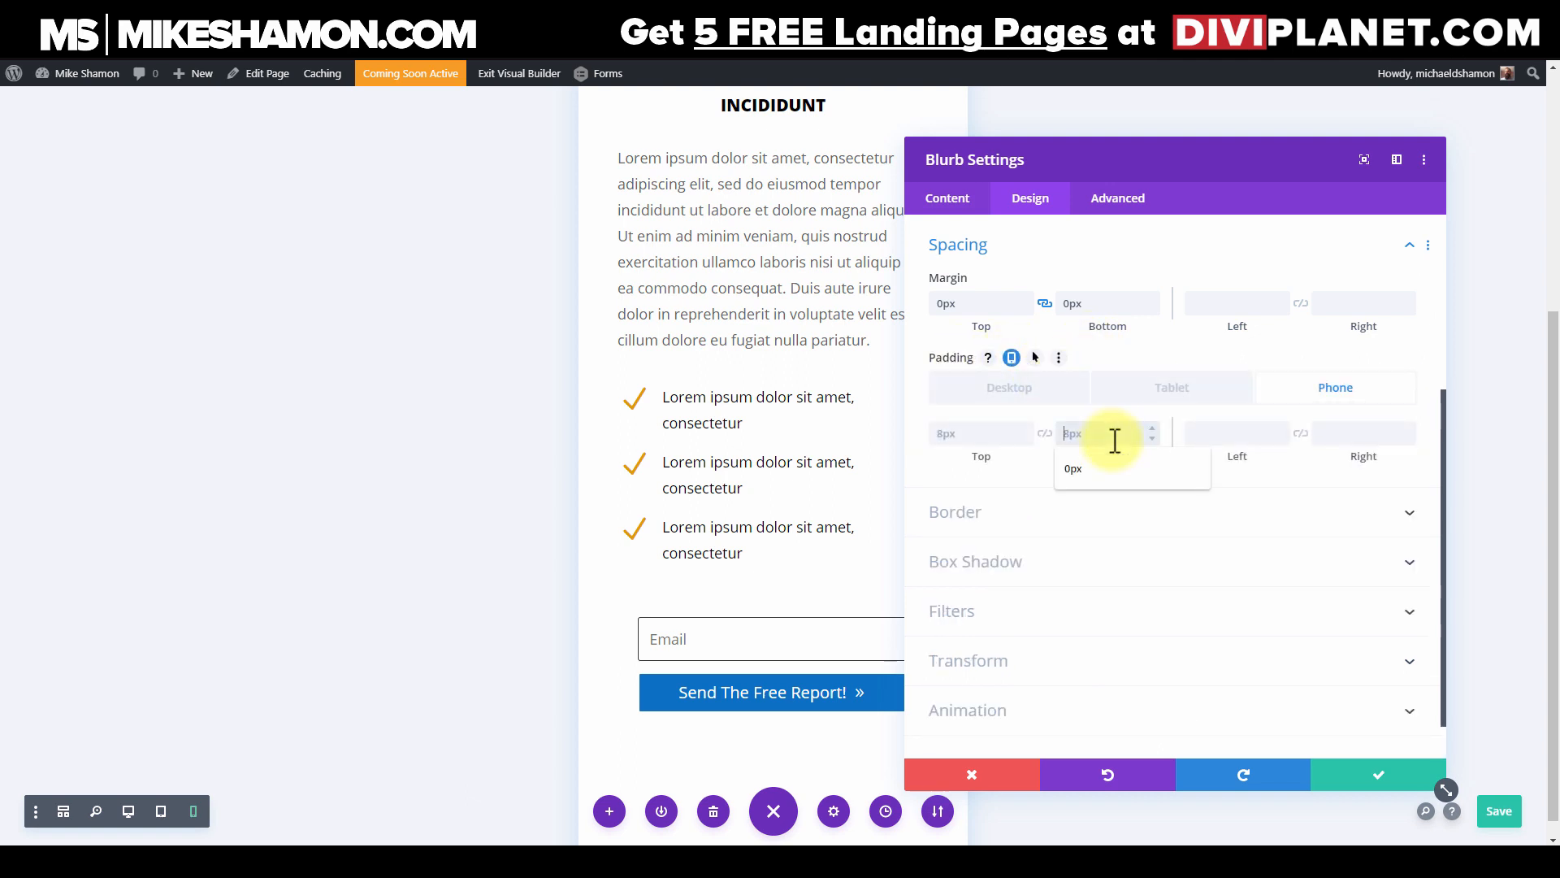
click(1112, 469)
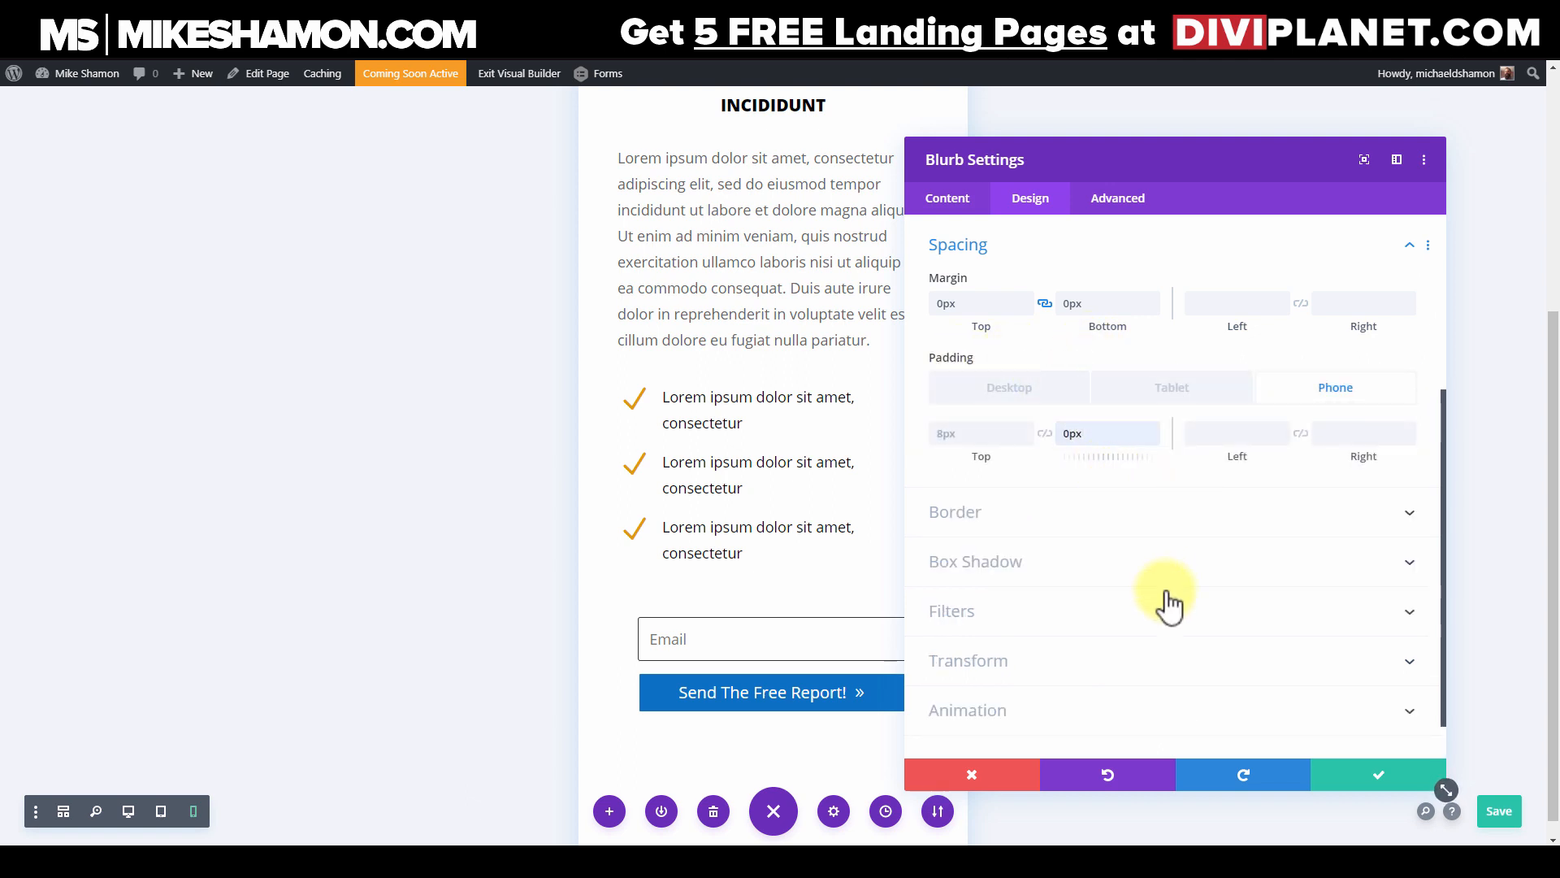
click(1349, 776)
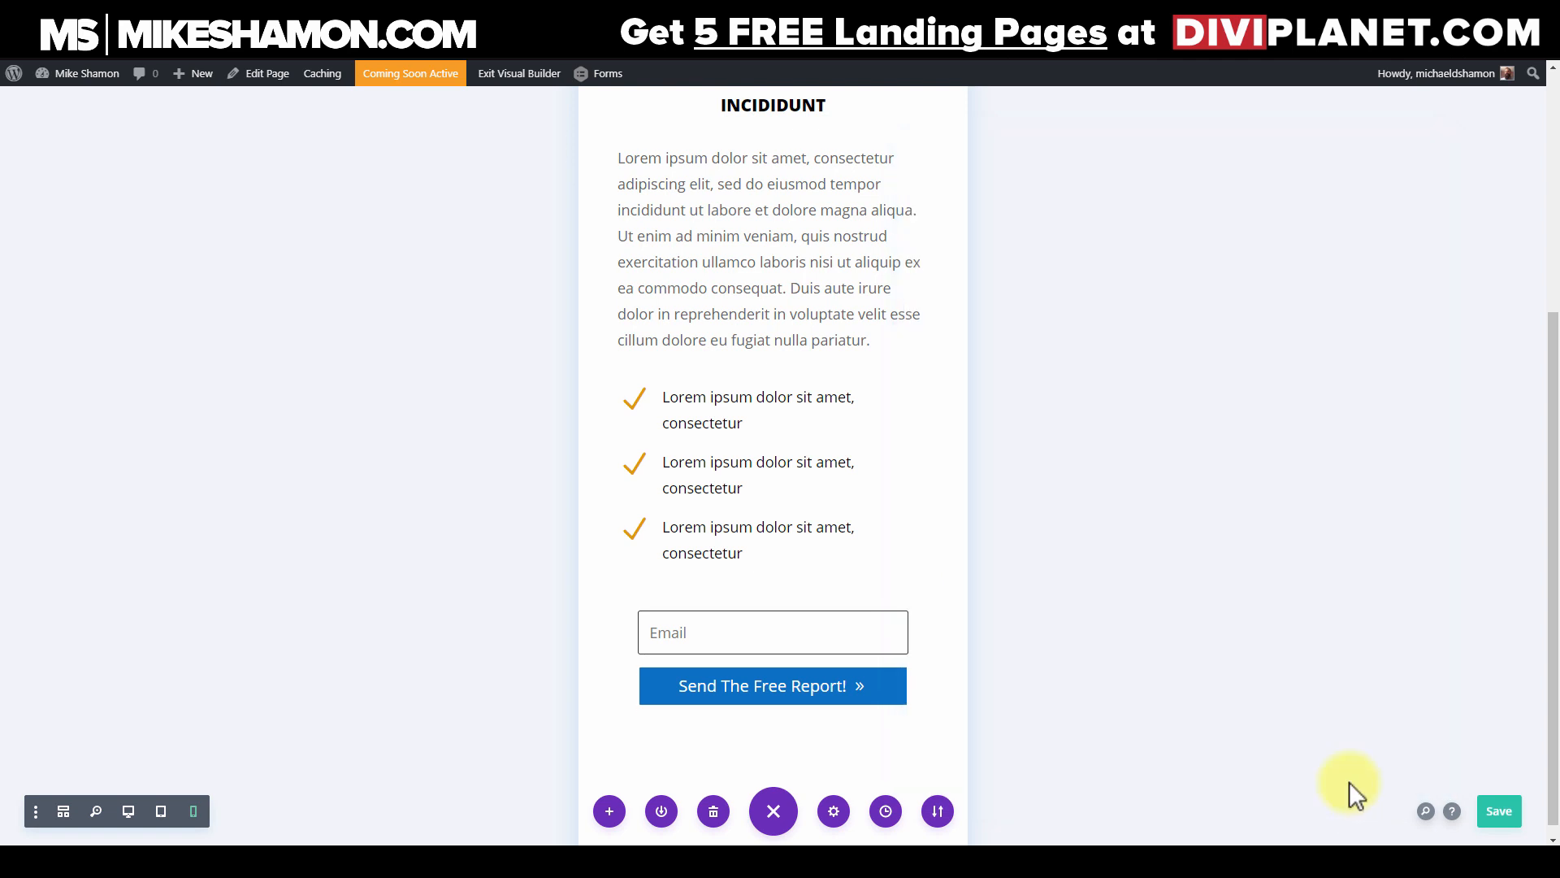
Step: Preview the landing page in tablet and desktop views and save the page
scroll(951, 593, up, 5)
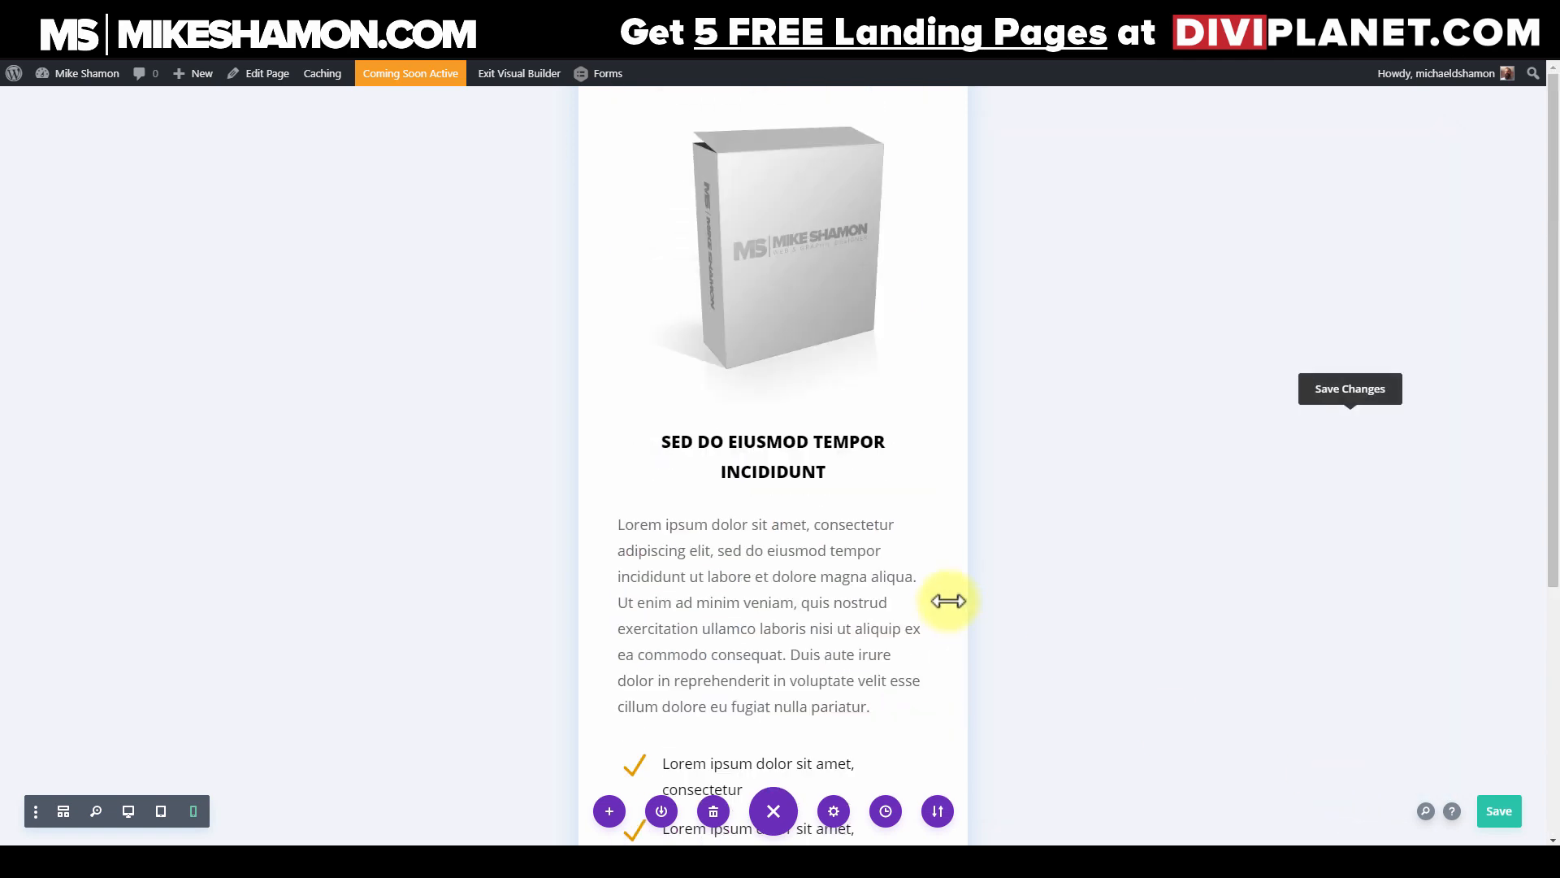
click(161, 811)
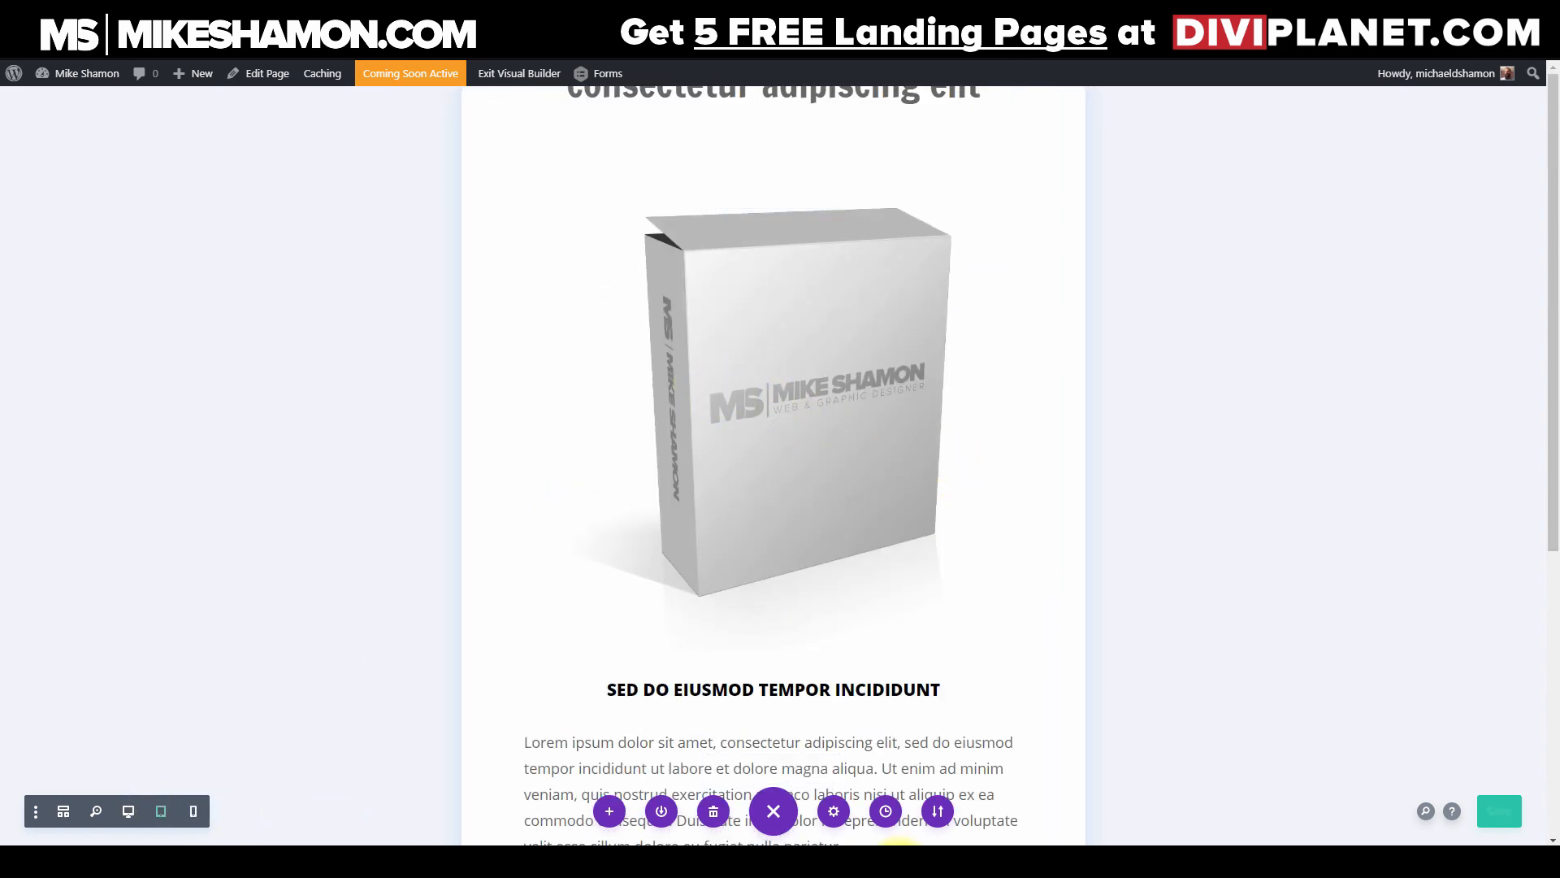
click(128, 811)
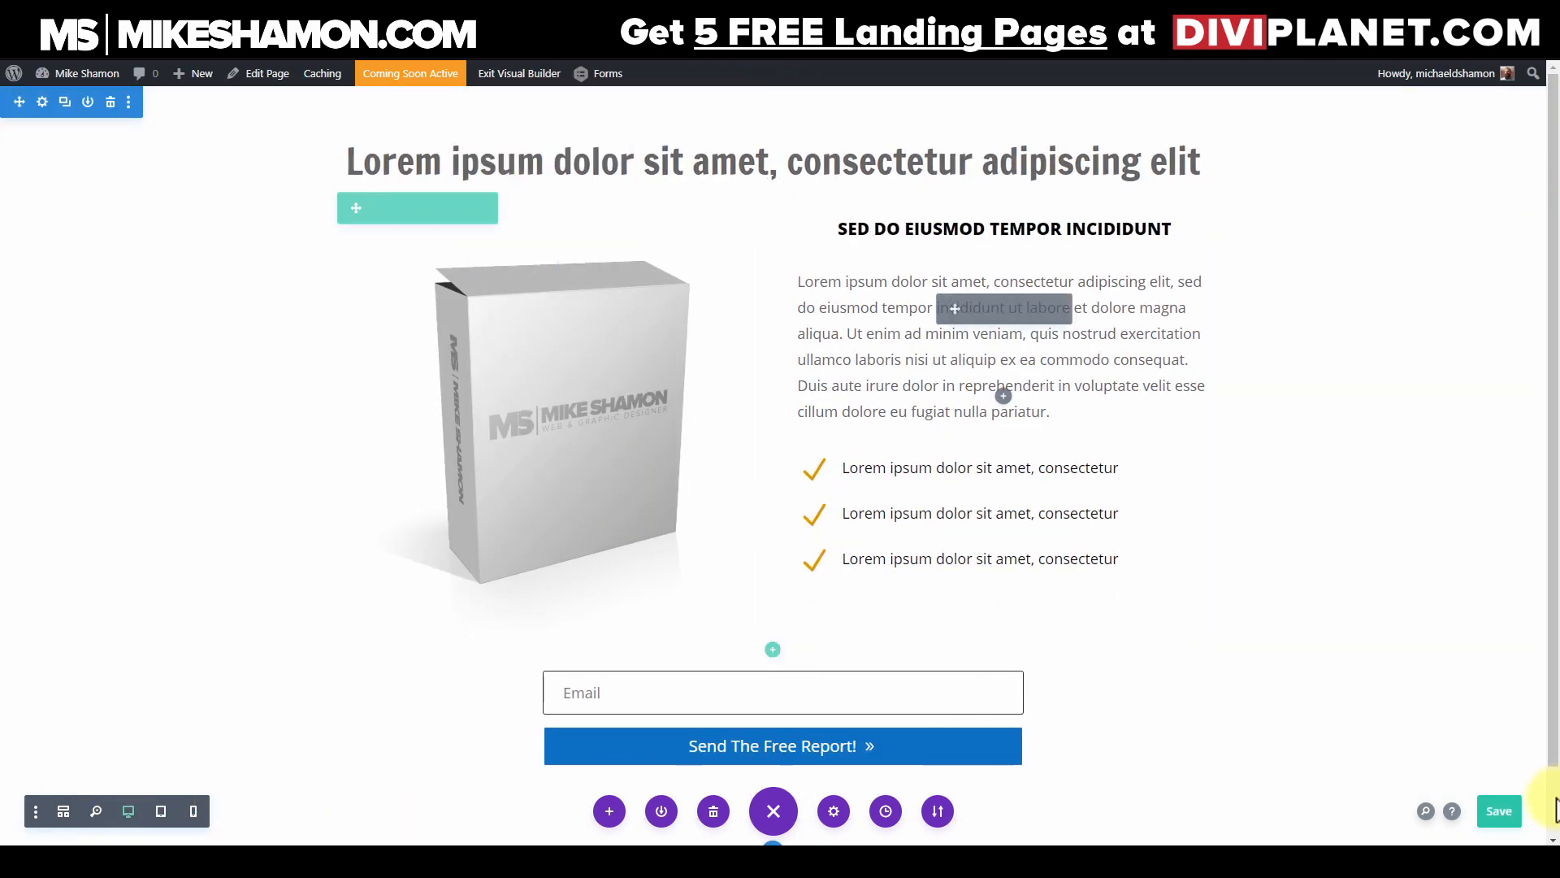
click(1504, 823)
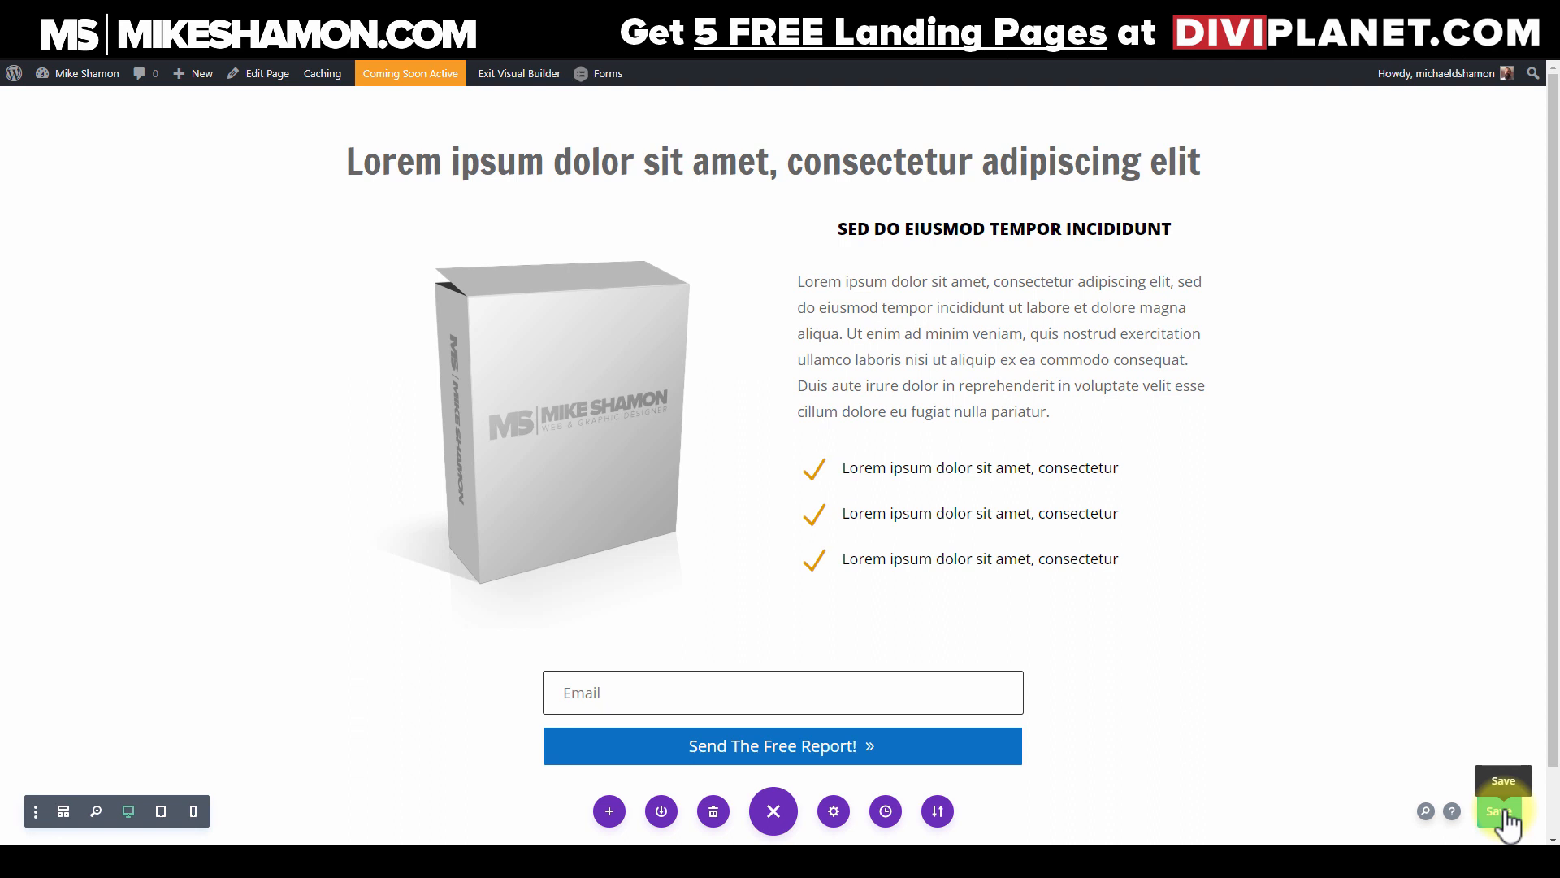
click(1500, 811)
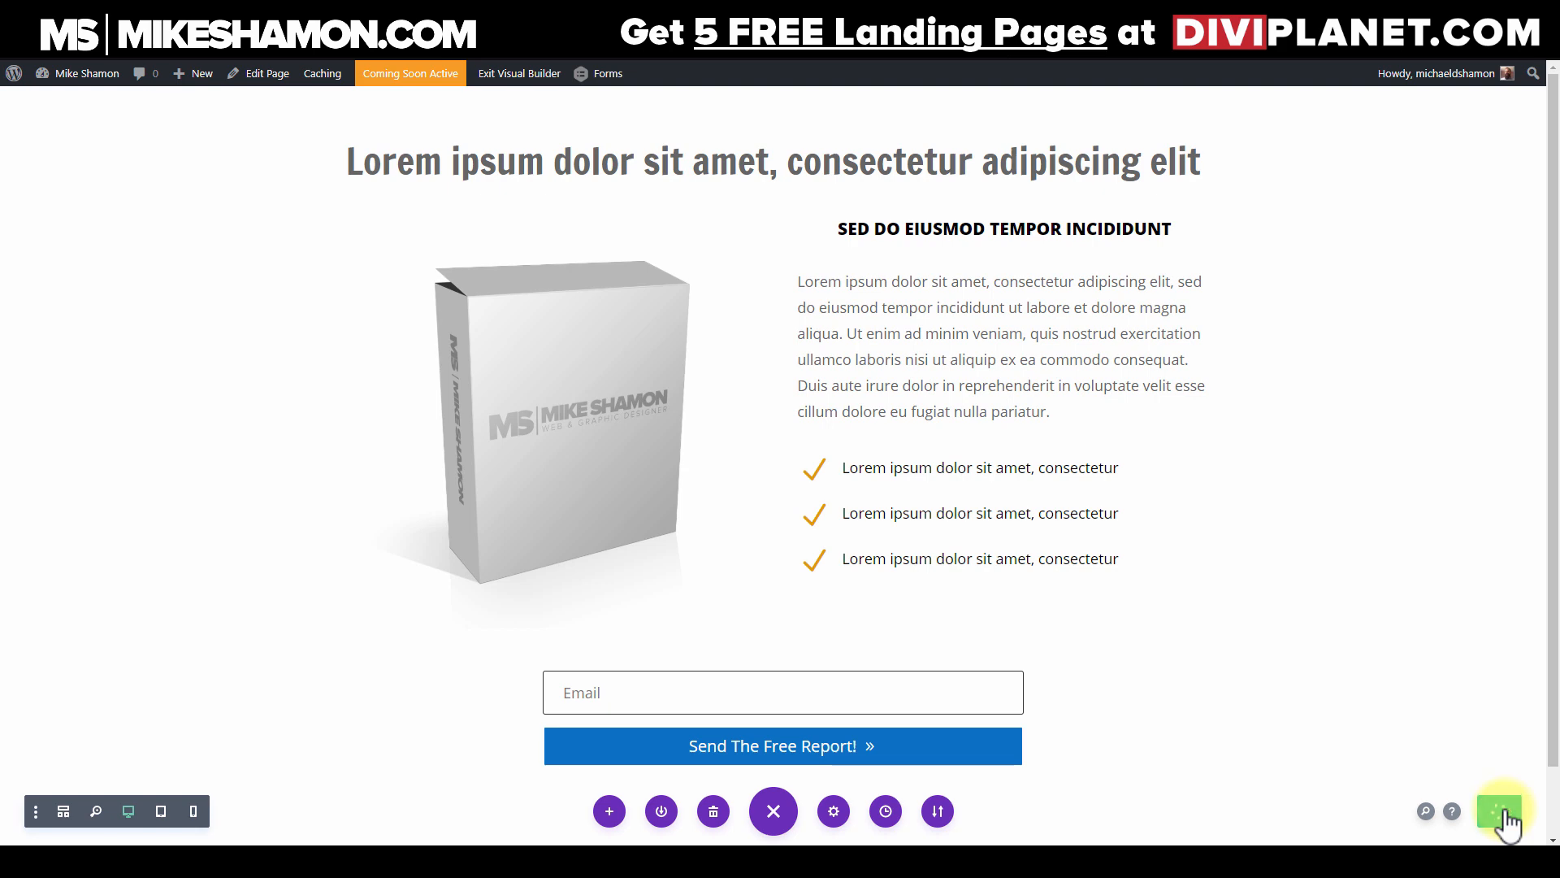